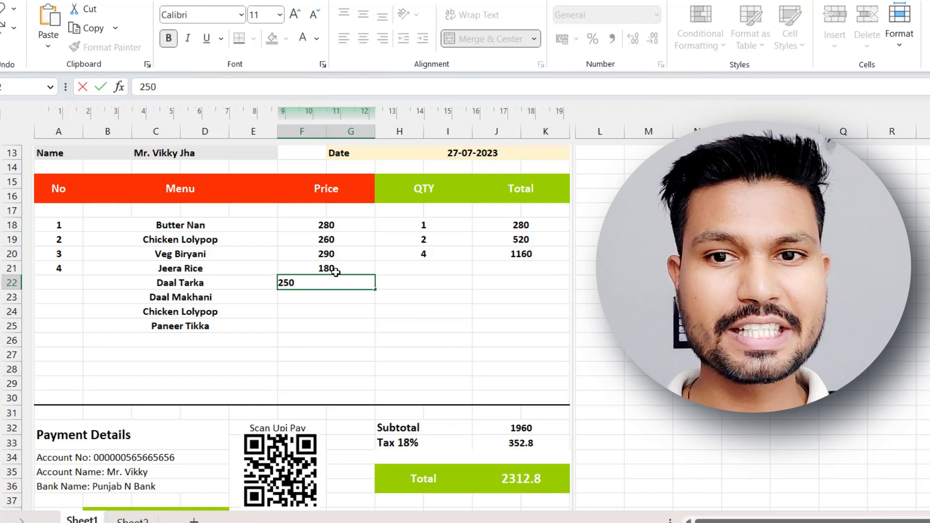
Enter the prices 250 for Daal Tarka, 196 for Daal Makhani, 260 for the second Chicken Lolypop and 150 for Paneer Tikka.
key(Return)
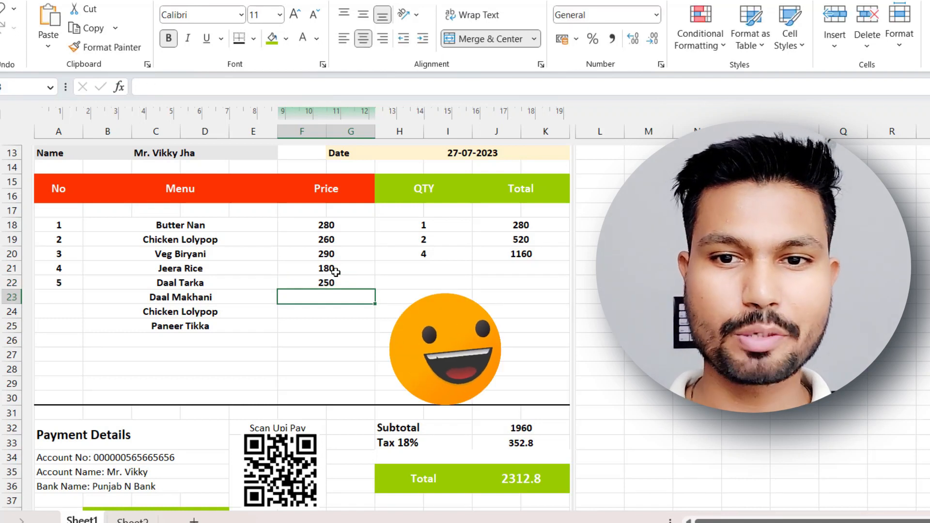
text(19)
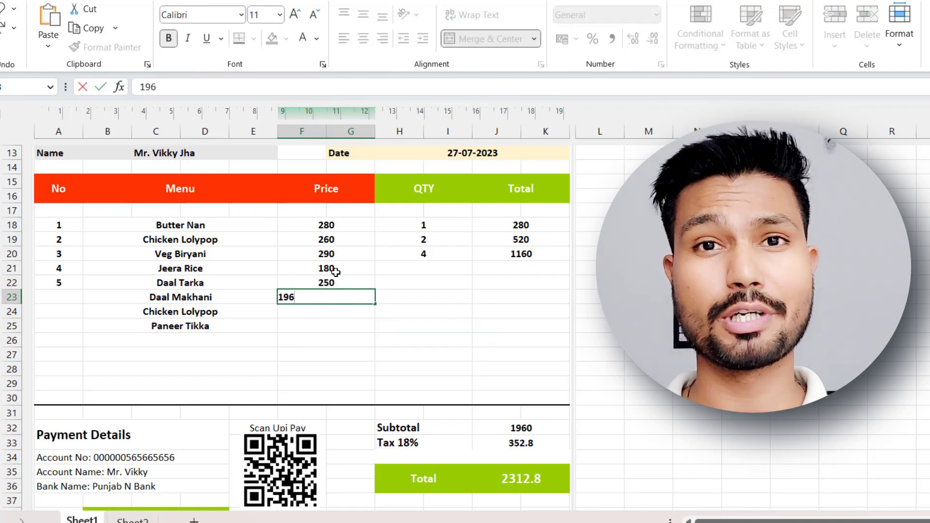
text(6)
key(Return)
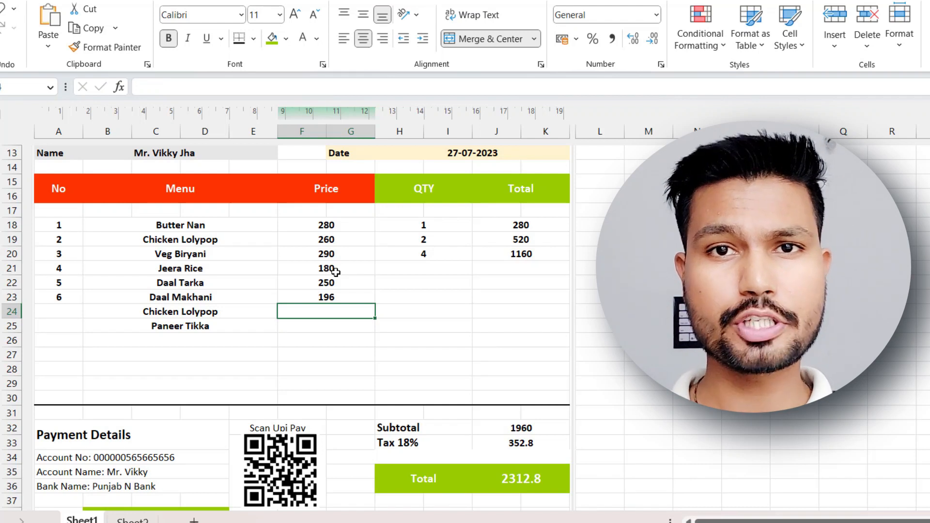
text(260)
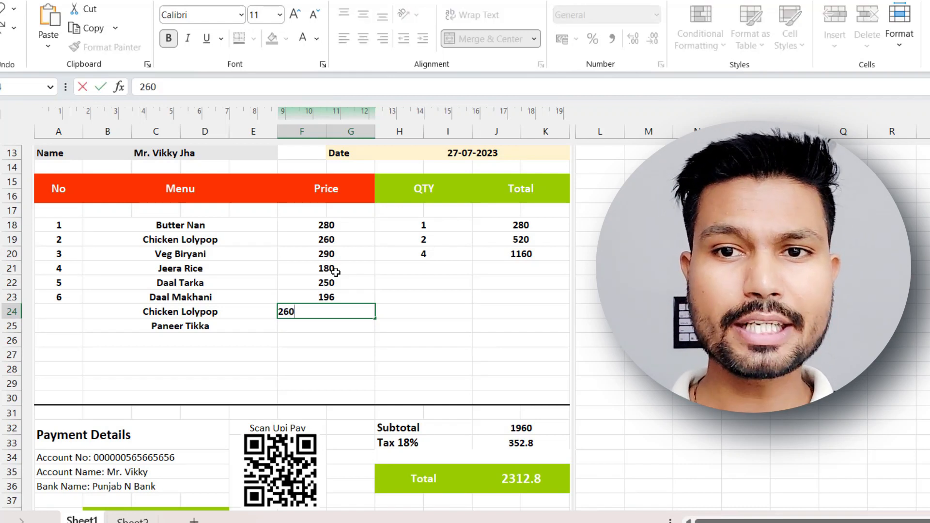
key(Return)
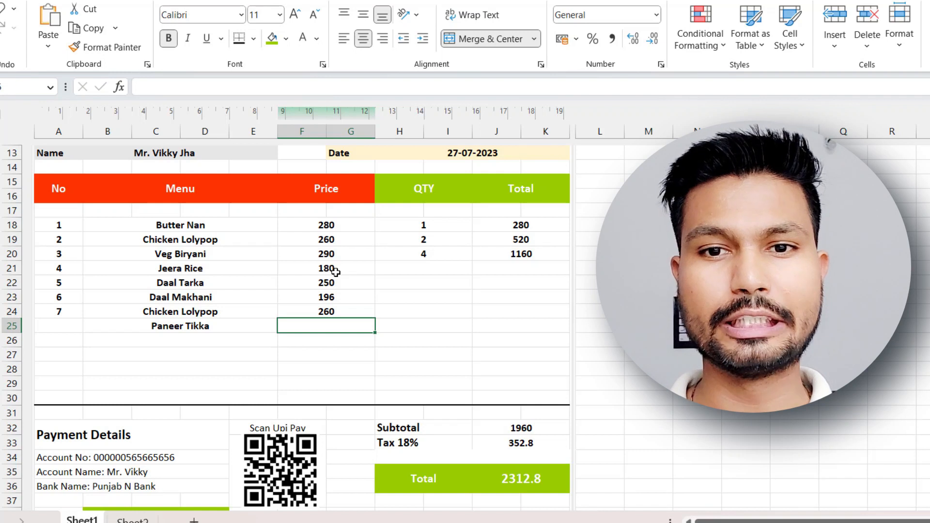
text(150)
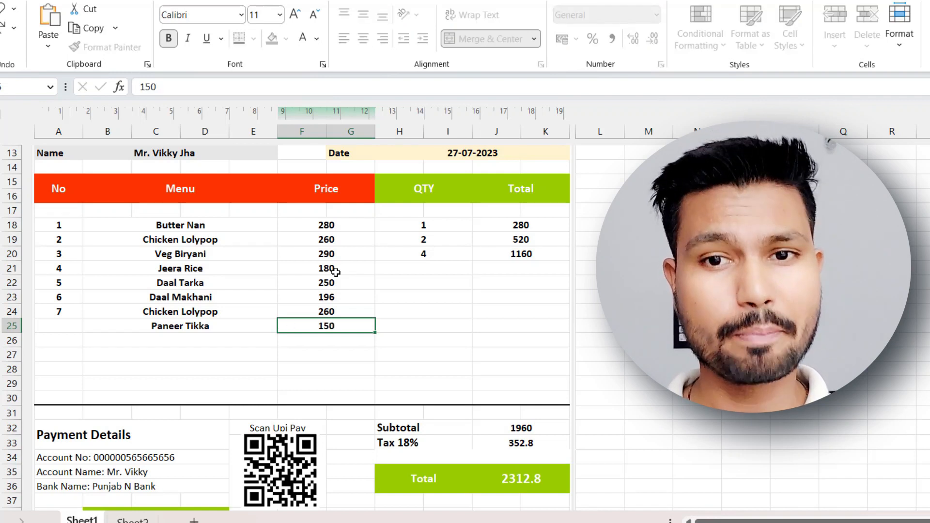
key(Tab)
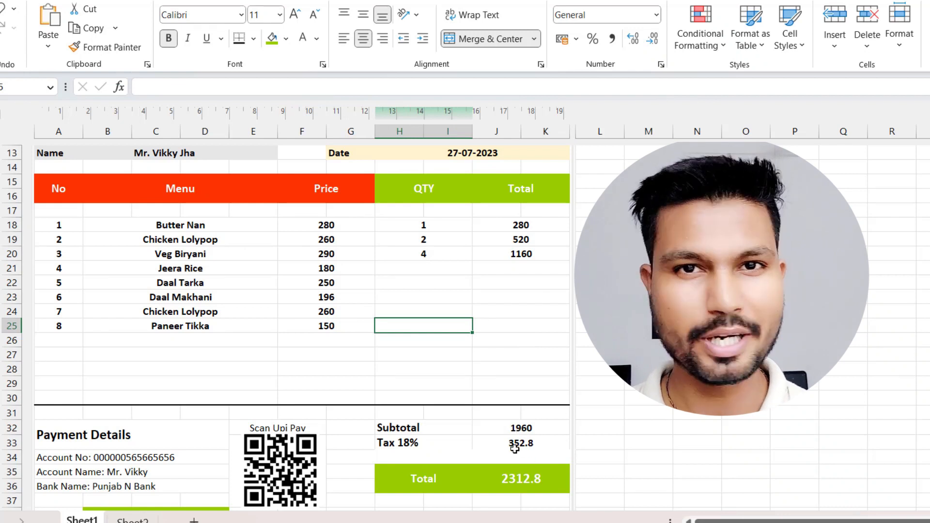
Fill in the quantities 2, 6, 1, 2 and 2 for the items from Jeera Rice through Paneer Tikka.
click(428, 269)
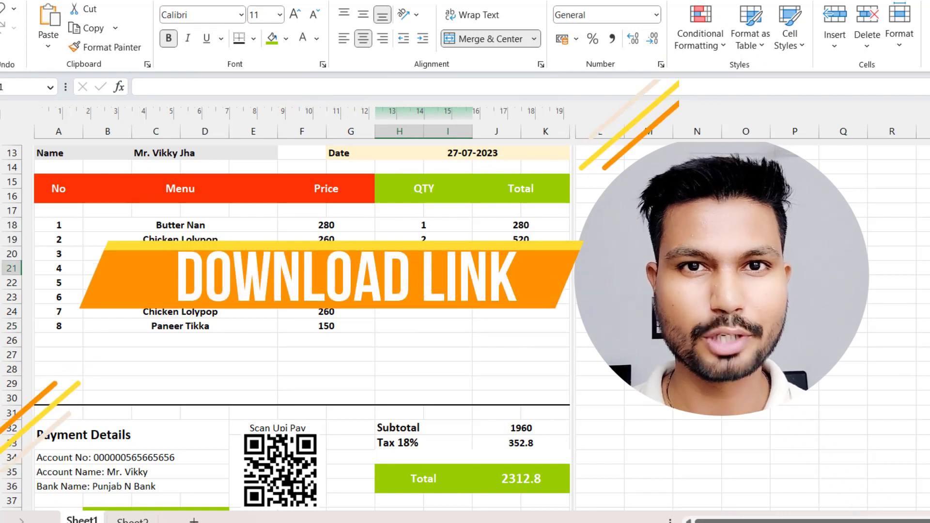
text(2)
key(Return)
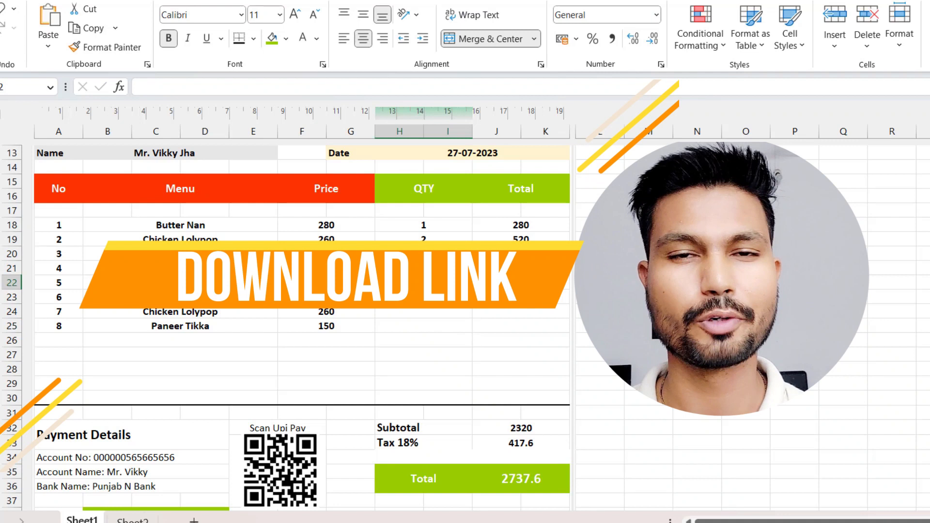
text(6)
key(Return)
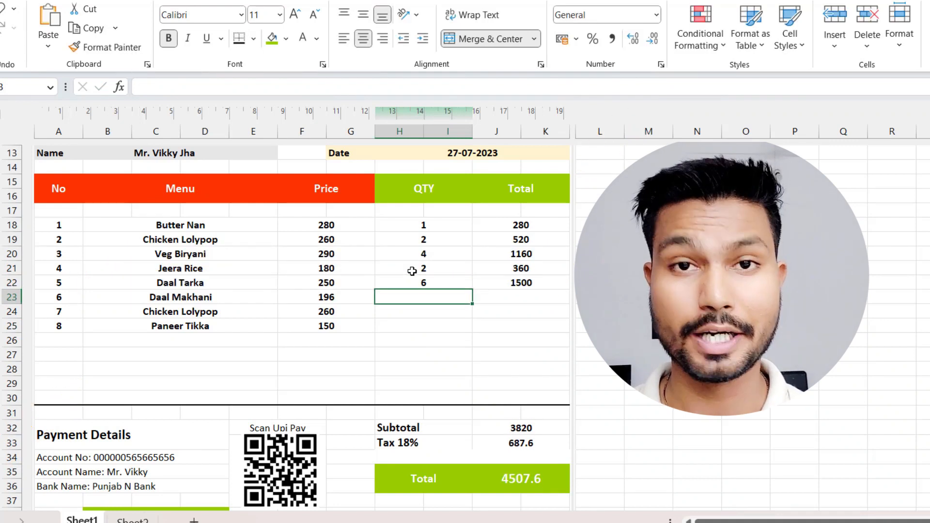
text(1)
key(Return)
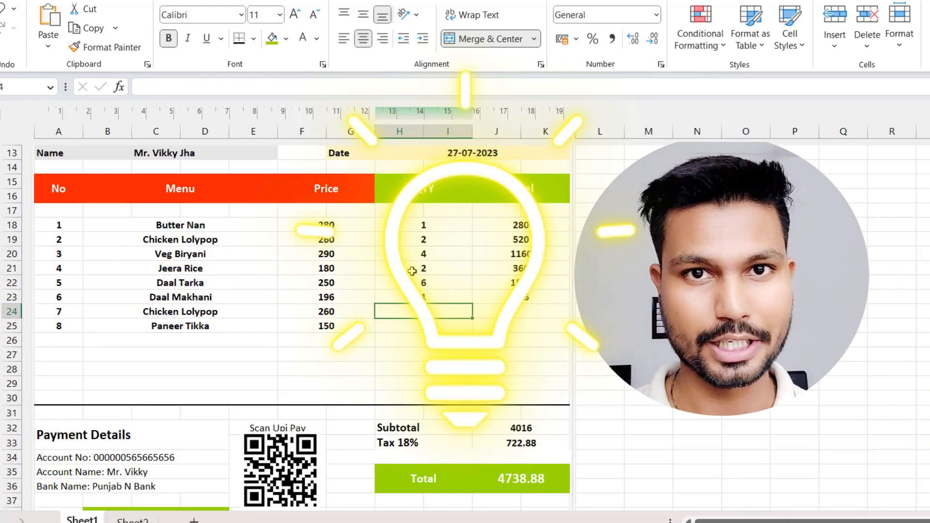
text(2)
key(Return)
text(2)
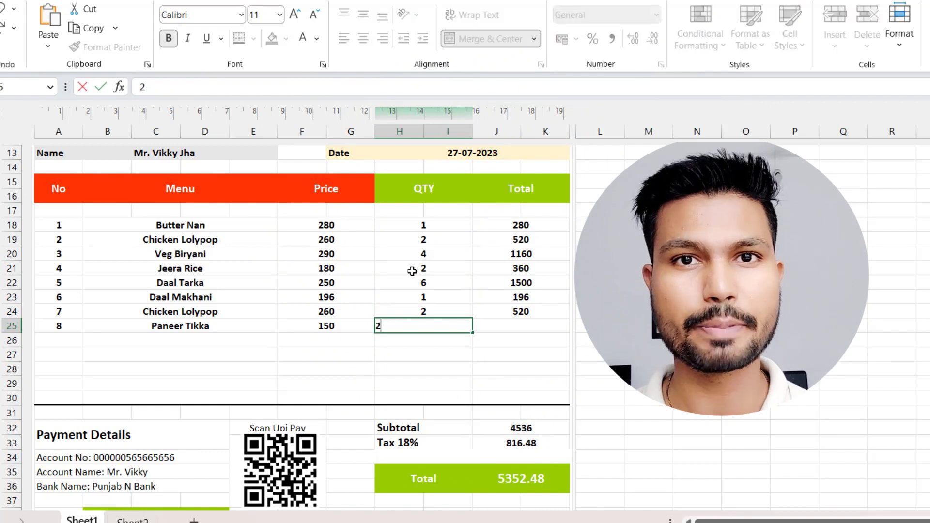
key(Return)
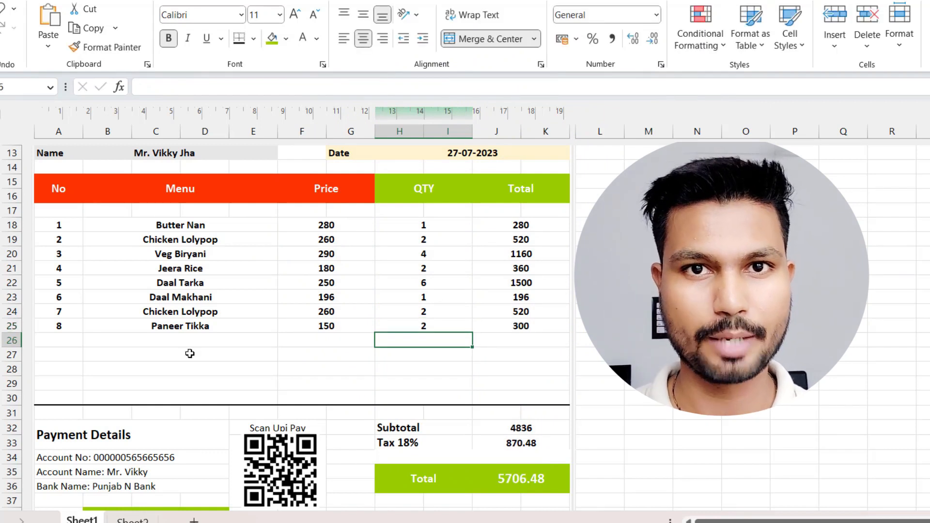
Open the print preview of the finished restaurant bill.
click(306, 341)
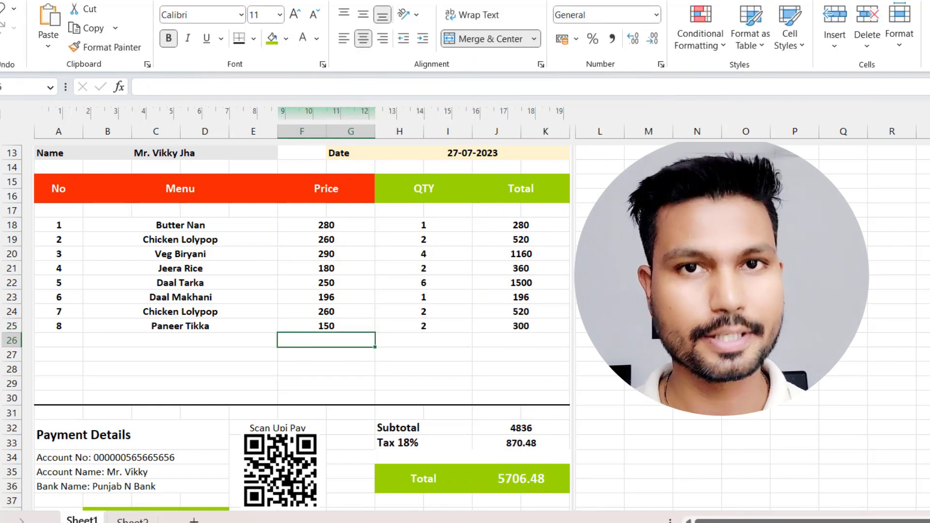
click(14, 2)
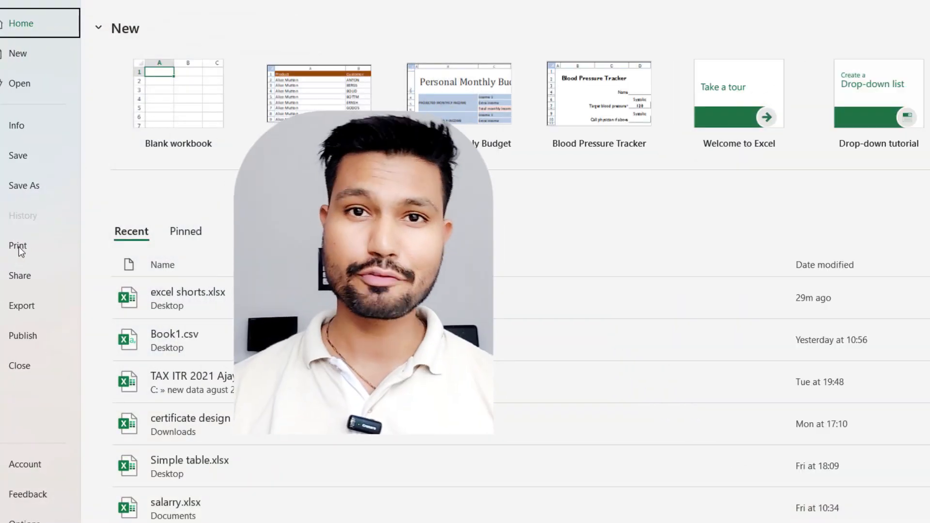
click(20, 247)
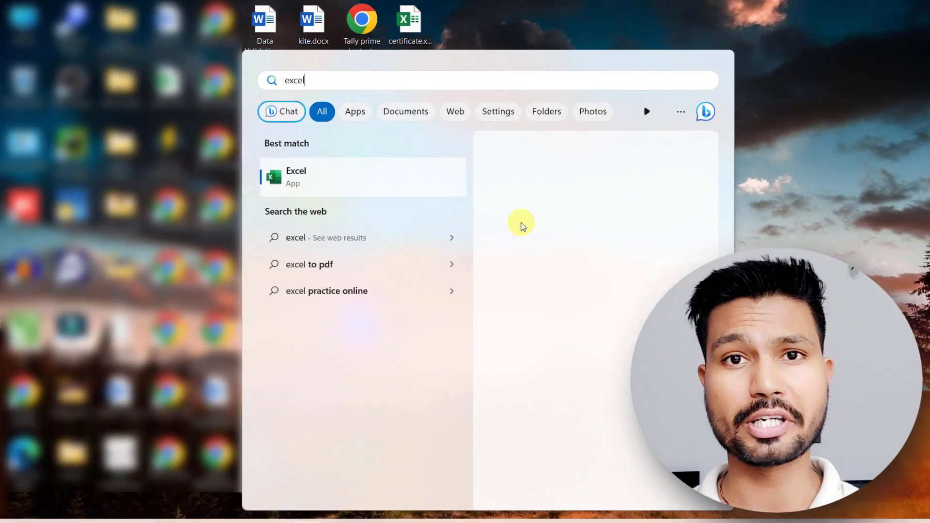
Launch Excel with a new blank workbook and set its paper size to A4.
click(426, 184)
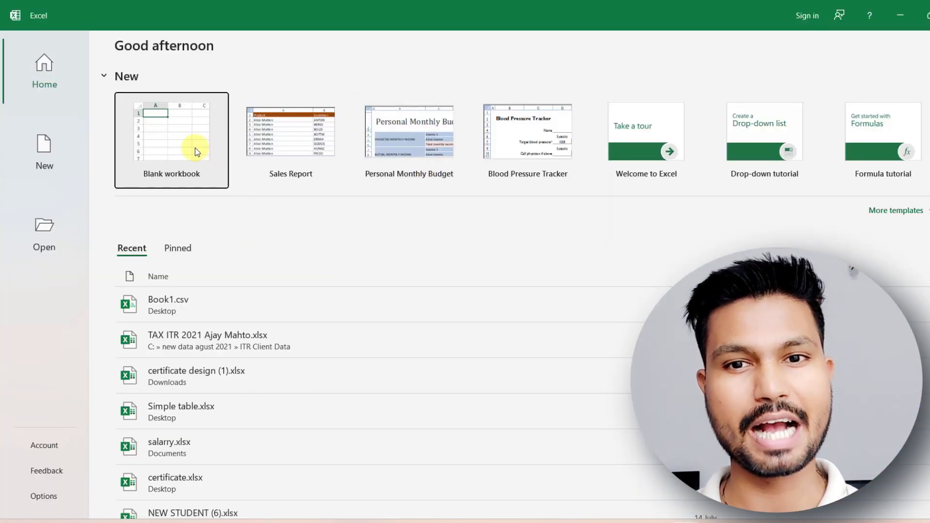
click(196, 152)
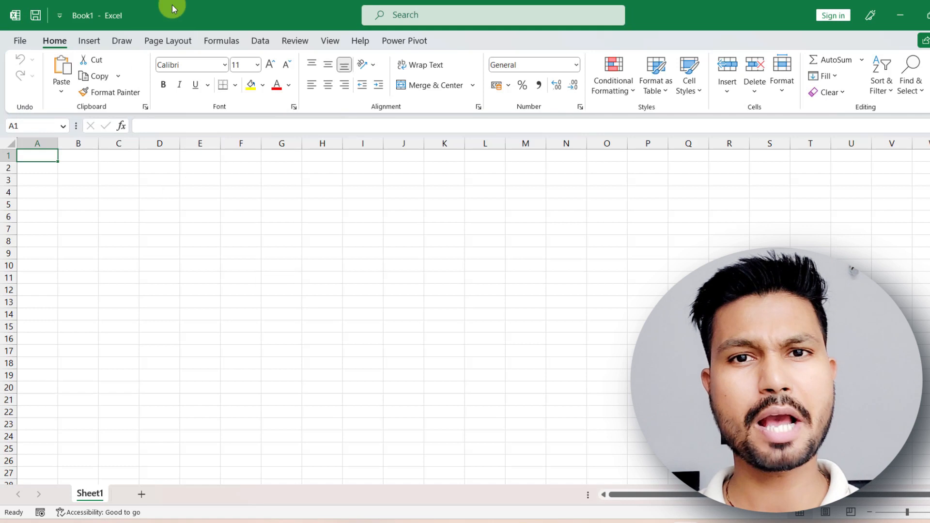
click(169, 43)
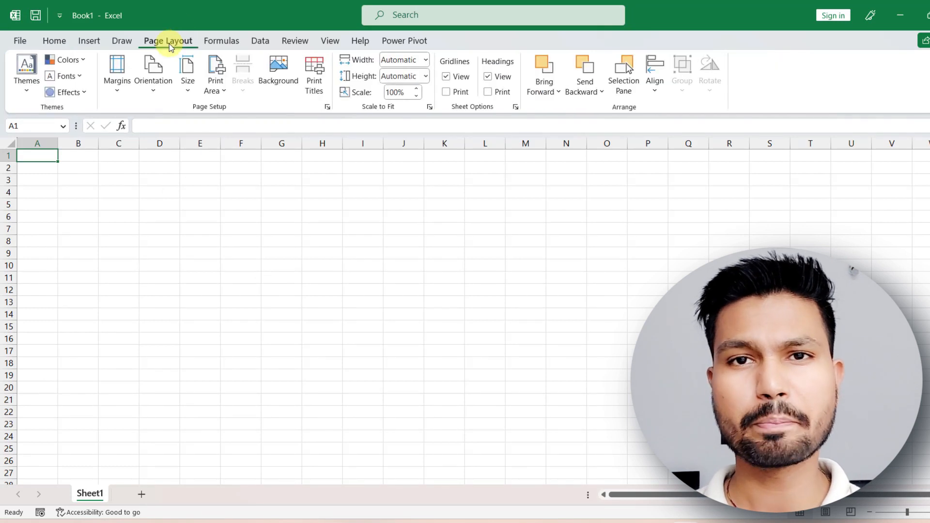
click(189, 87)
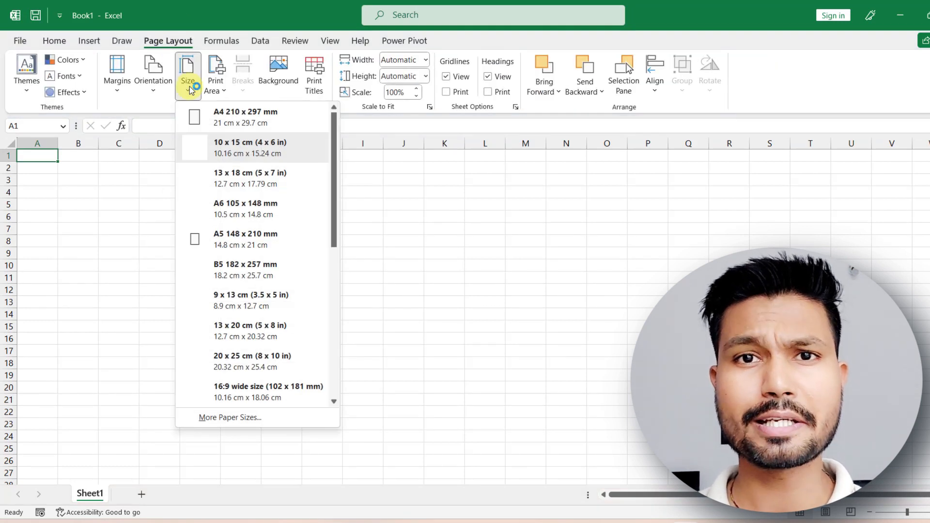
click(226, 121)
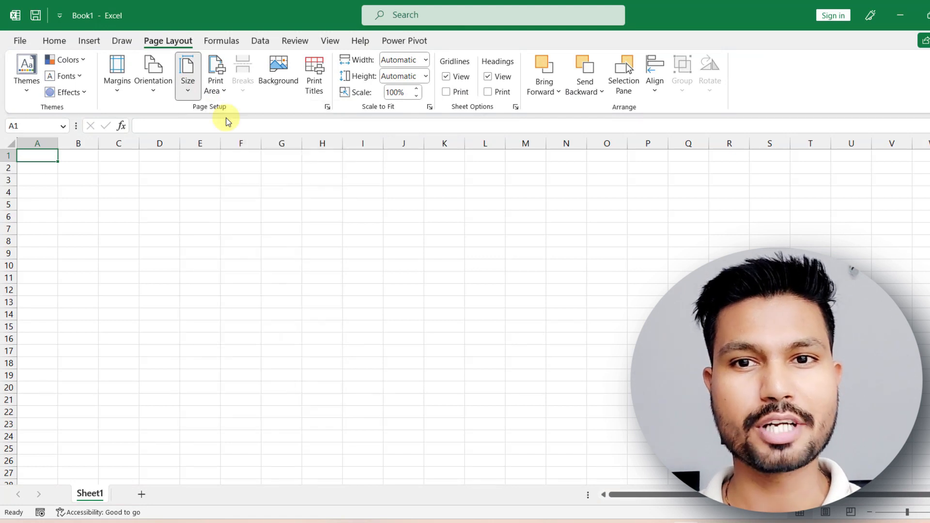
Show the sheet in Page Layout view and apply Narrow margins.
click(330, 41)
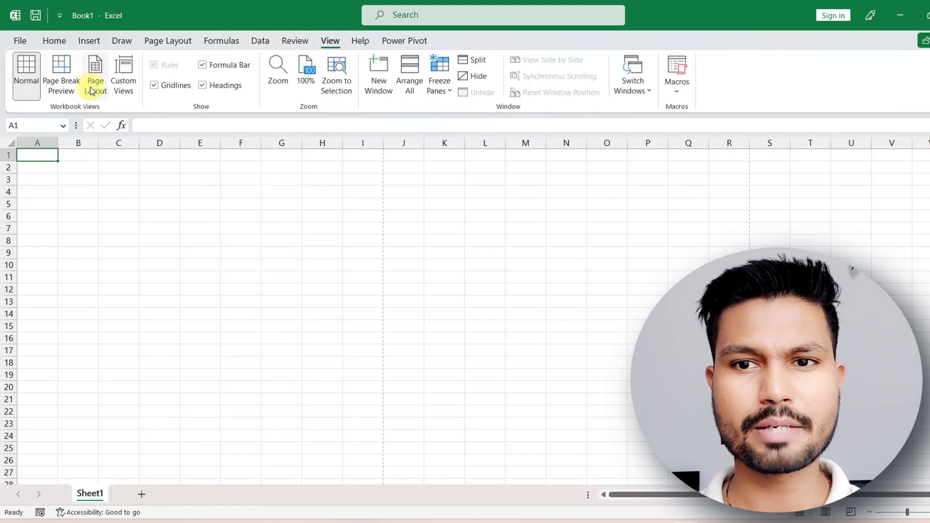
click(97, 85)
click(177, 42)
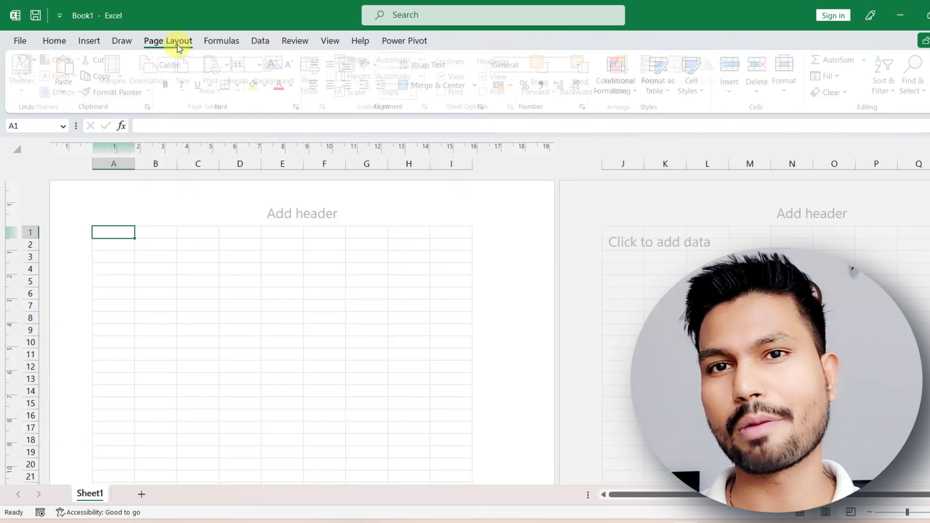
click(123, 88)
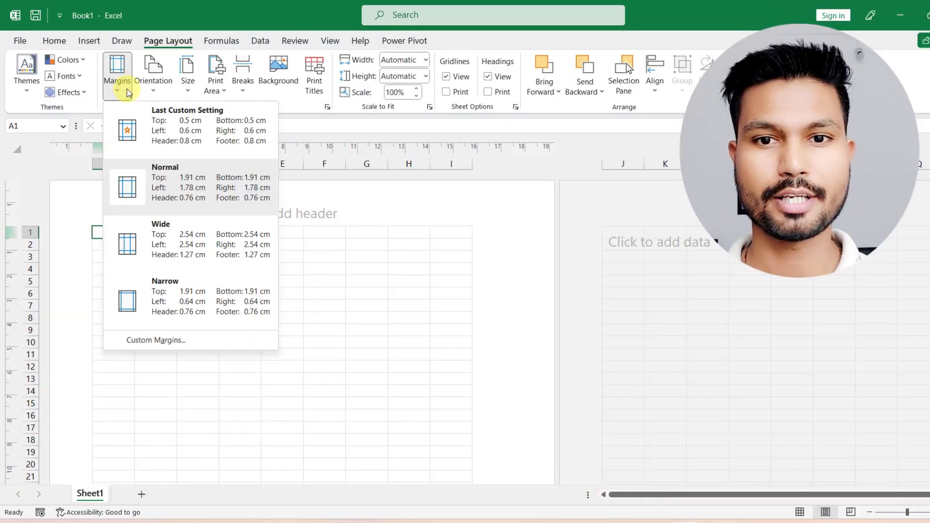
click(126, 309)
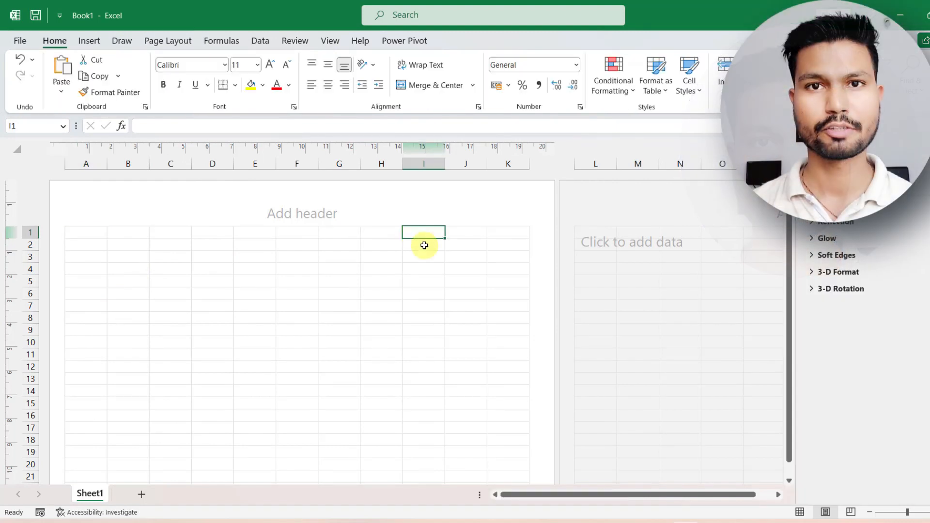
Merge and center the cells I1:K8 at the upper corner of the page.
drag(423, 245, 502, 322)
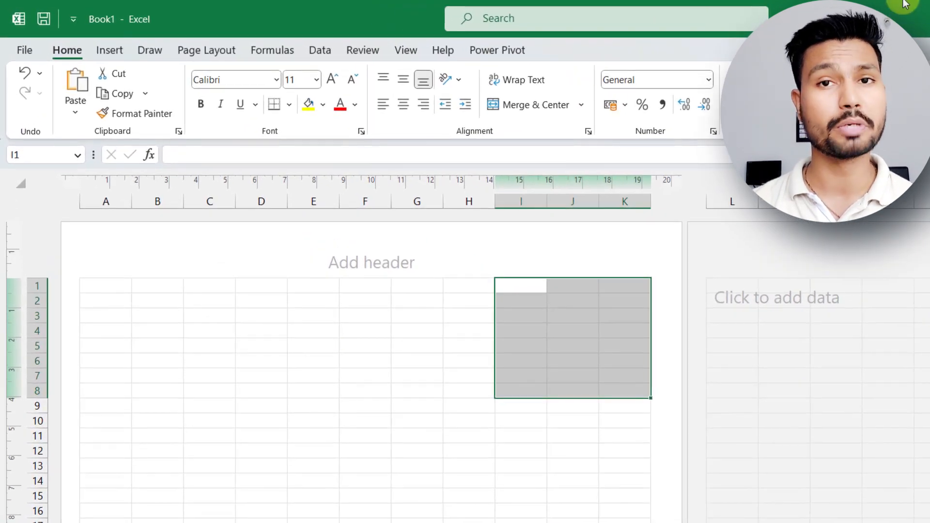
click(518, 100)
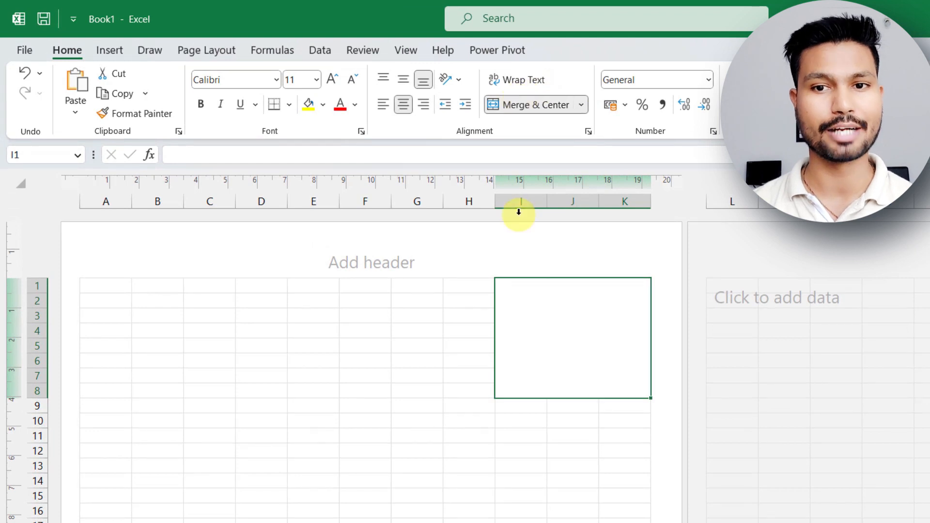
click(313, 436)
Merge and center the cells B5:G8 and enter the title INVOICE in them.
drag(149, 349, 419, 385)
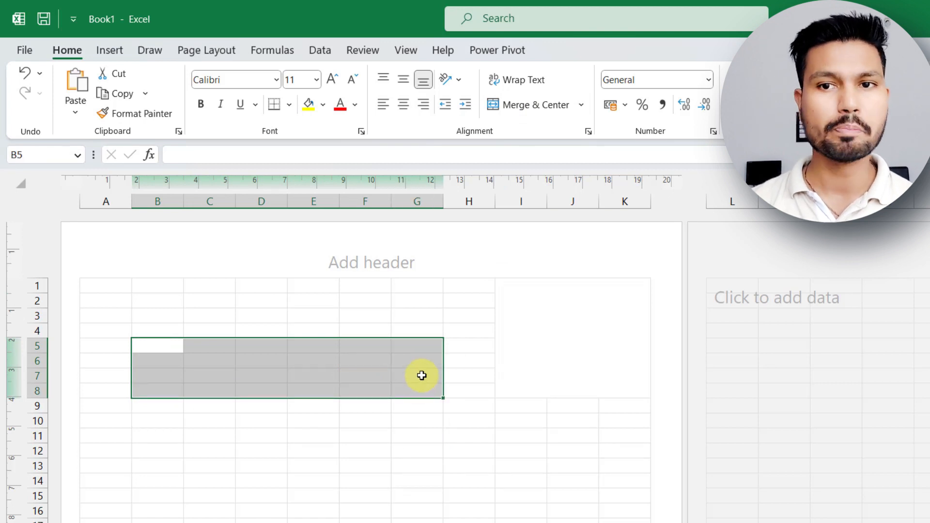
click(518, 103)
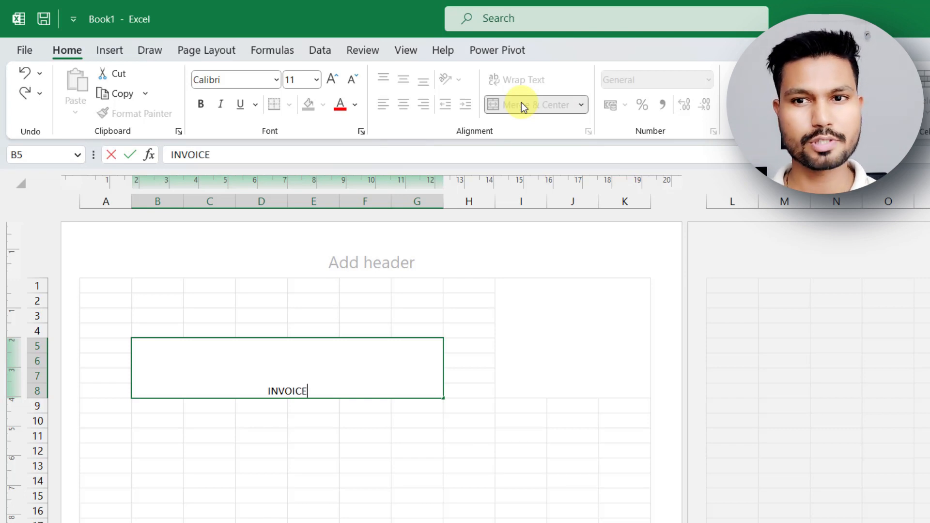
click(491, 118)
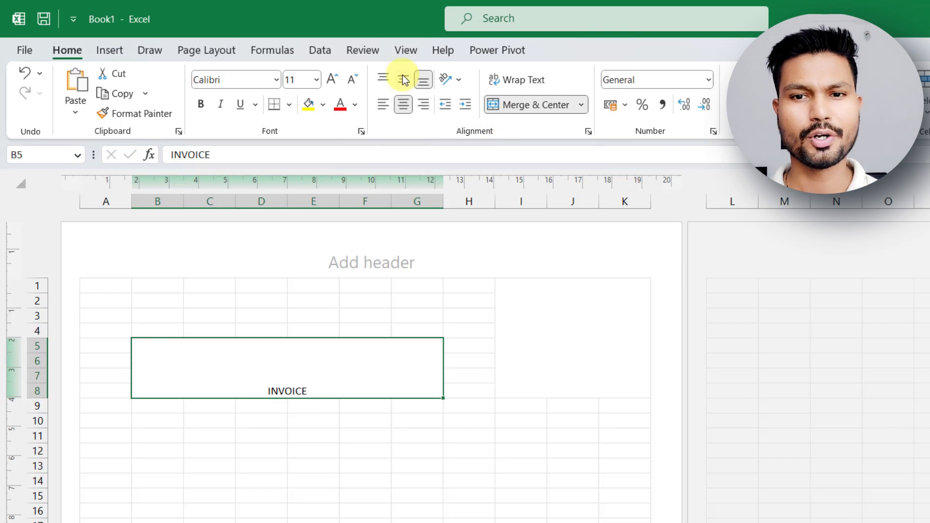
Enlarge the INVOICE title to font size 48.
click(330, 80)
click(331, 79)
click(331, 79)
click(331, 80)
click(331, 80)
click(331, 79)
click(331, 79)
click(331, 79)
click(331, 80)
click(331, 79)
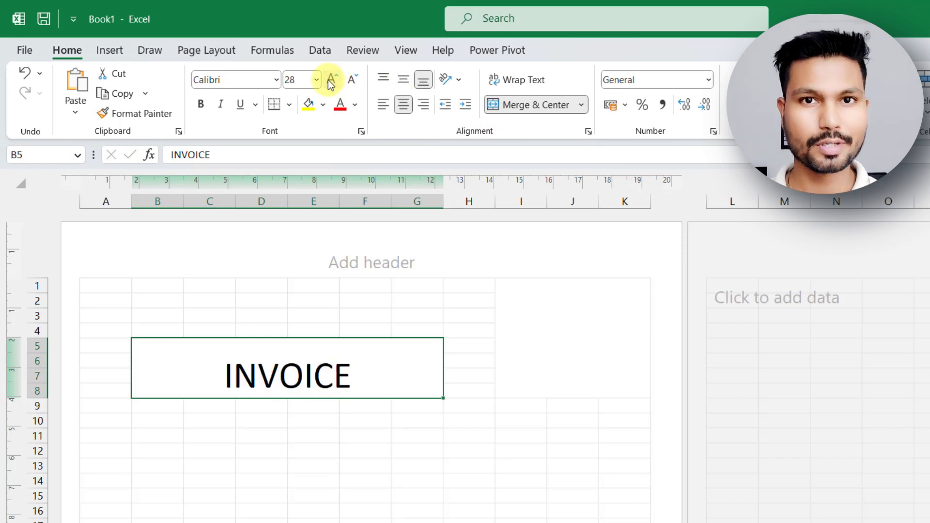
click(331, 79)
click(331, 80)
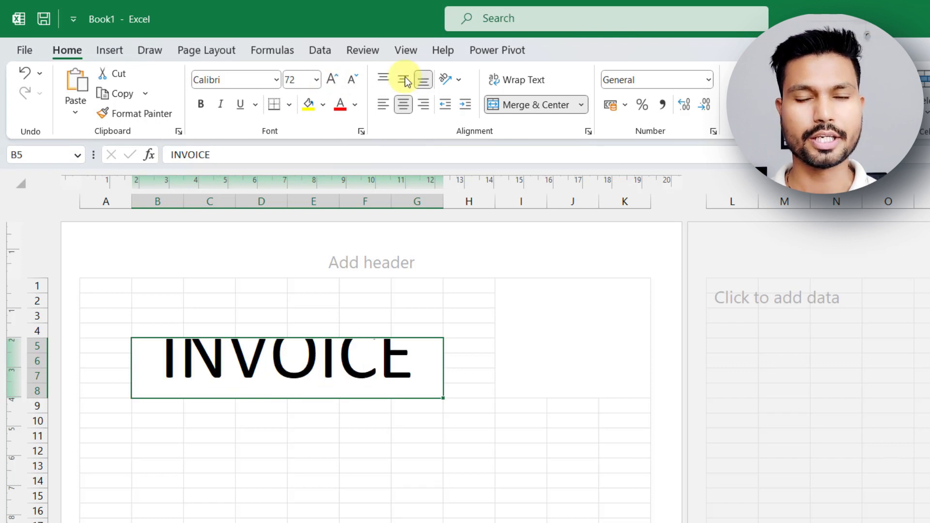
click(353, 81)
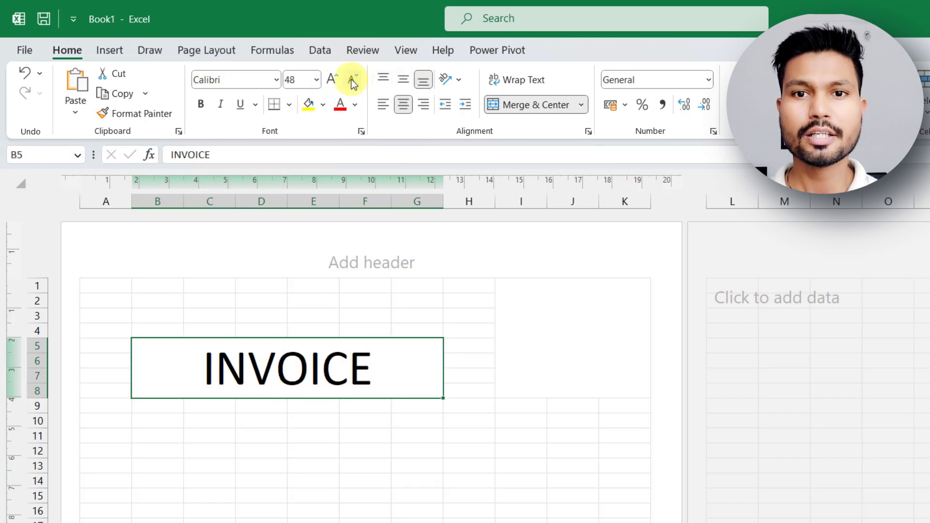
Make the INVOICE title bold and set its font to Edo SZ.
click(201, 106)
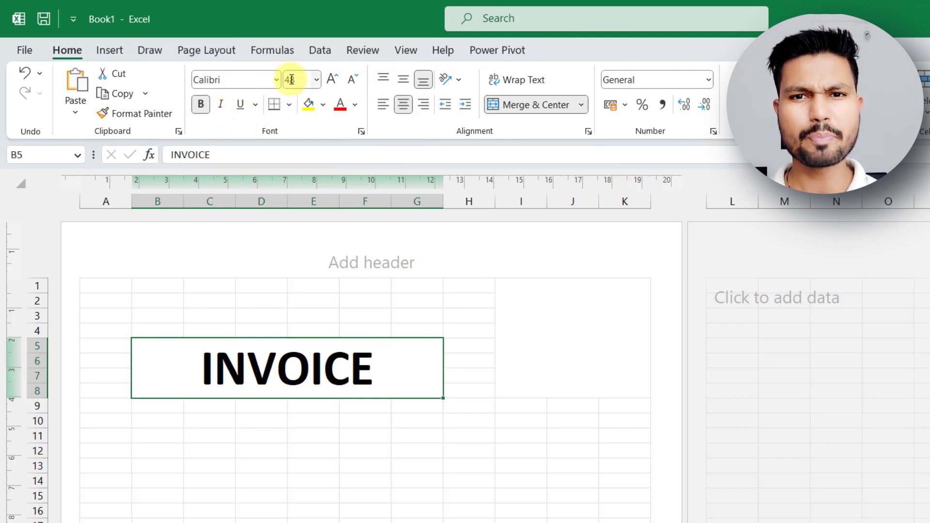
click(256, 80)
text(Edo SZ)
key(Return)
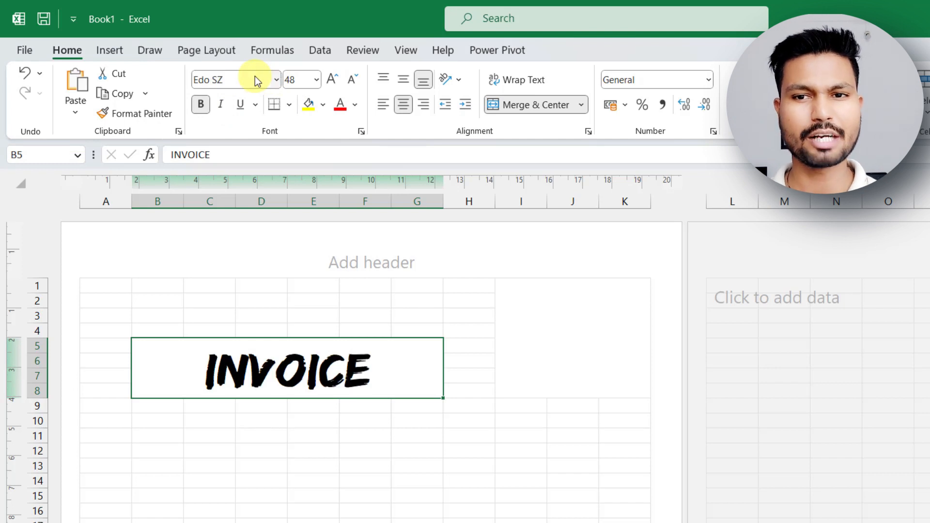
Insert the restaurant logo picture from the Downloads folder at the merged cell I1:K8.
click(548, 366)
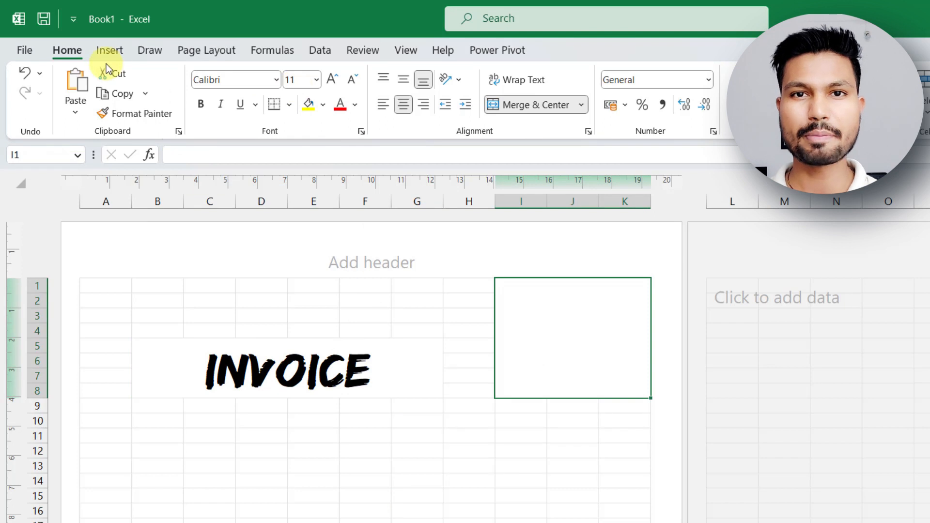
click(105, 51)
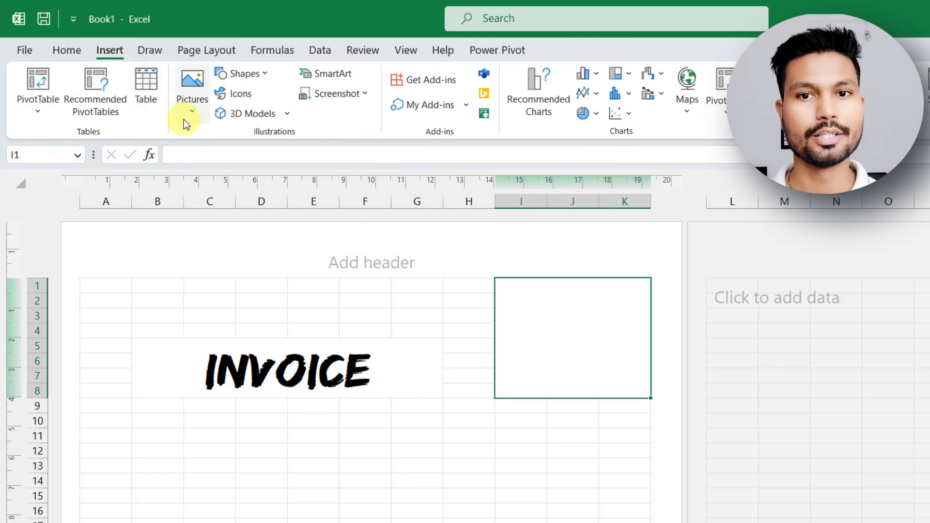
click(192, 109)
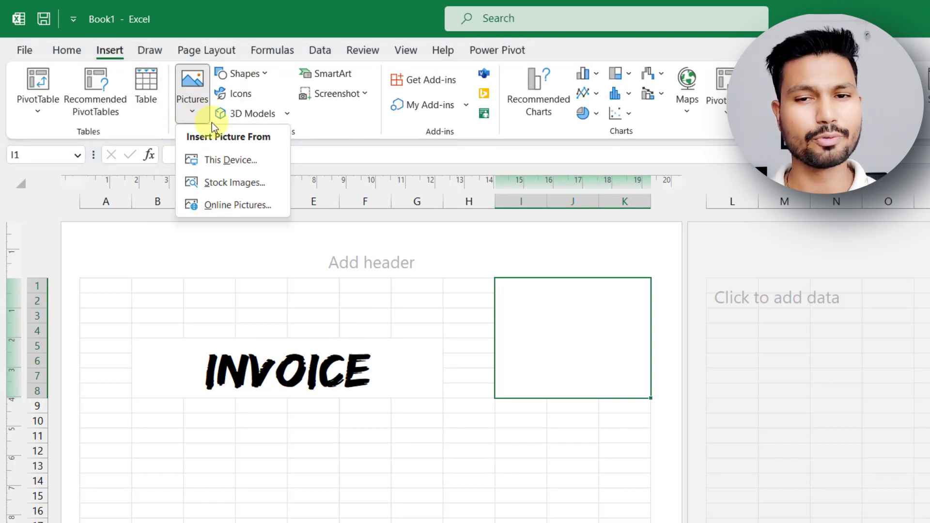
click(215, 162)
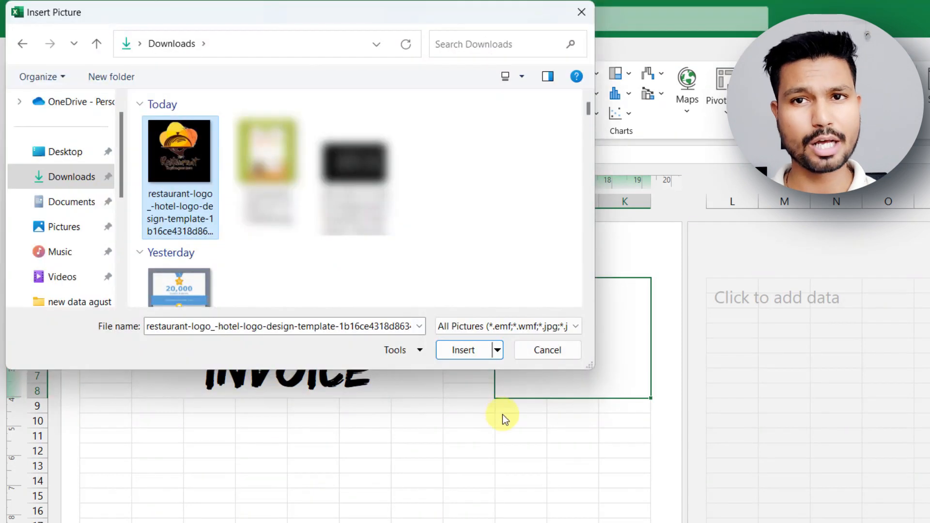
click(459, 349)
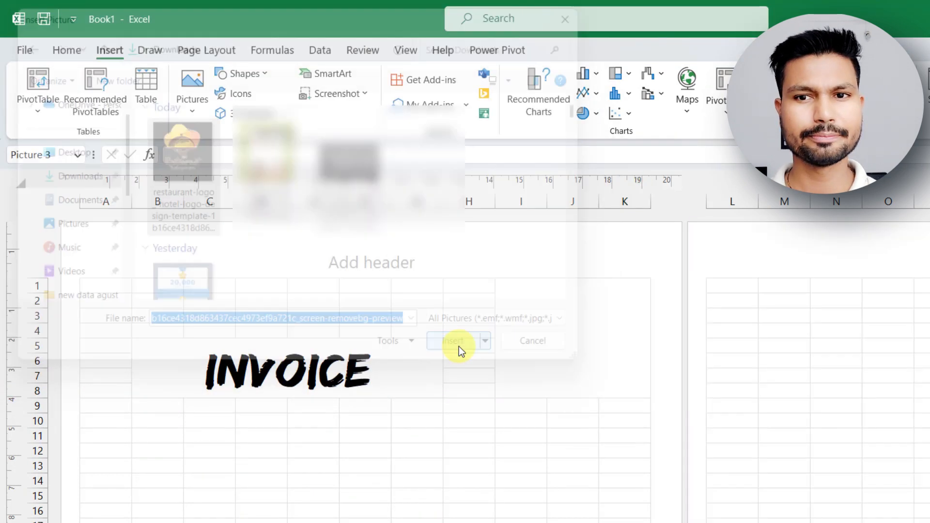
Shrink the restaurant logo and position it inside the merged area I1:K8.
drag(494, 277, 545, 303)
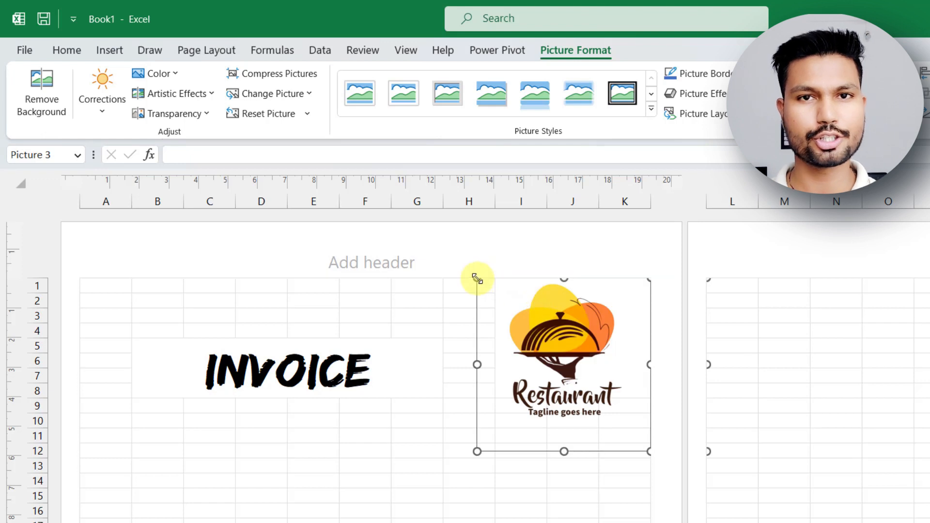
drag(477, 279, 537, 326)
drag(591, 372, 561, 333)
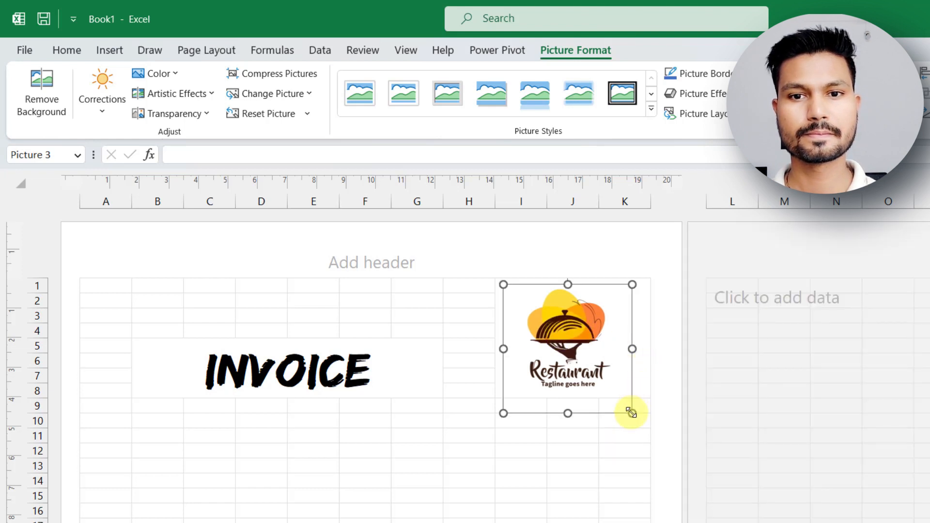
Merge the cells B11:C13 across, row by row.
click(167, 439)
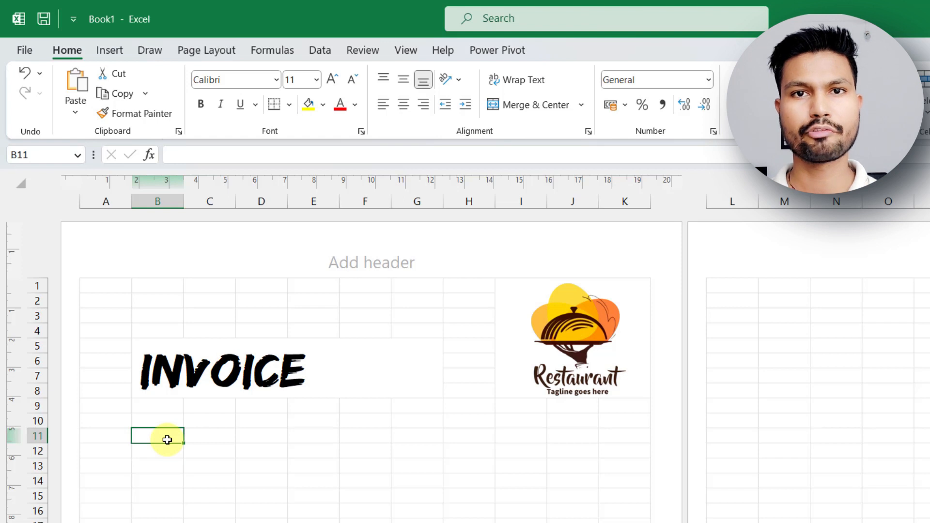
drag(167, 440, 230, 464)
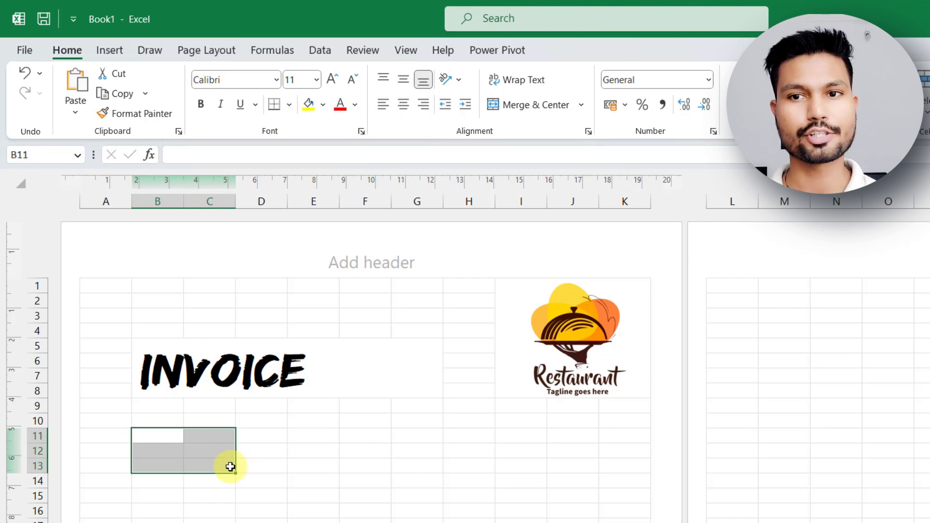
click(583, 104)
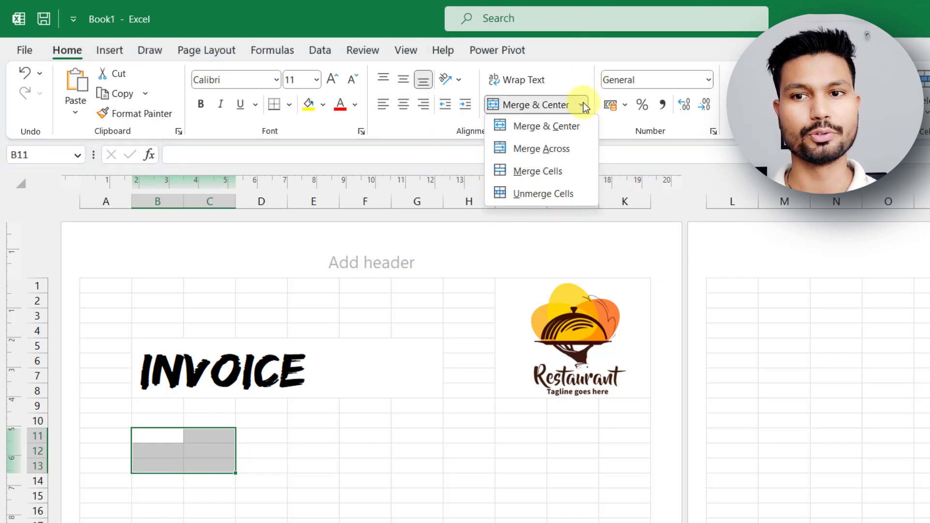
click(541, 148)
click(340, 470)
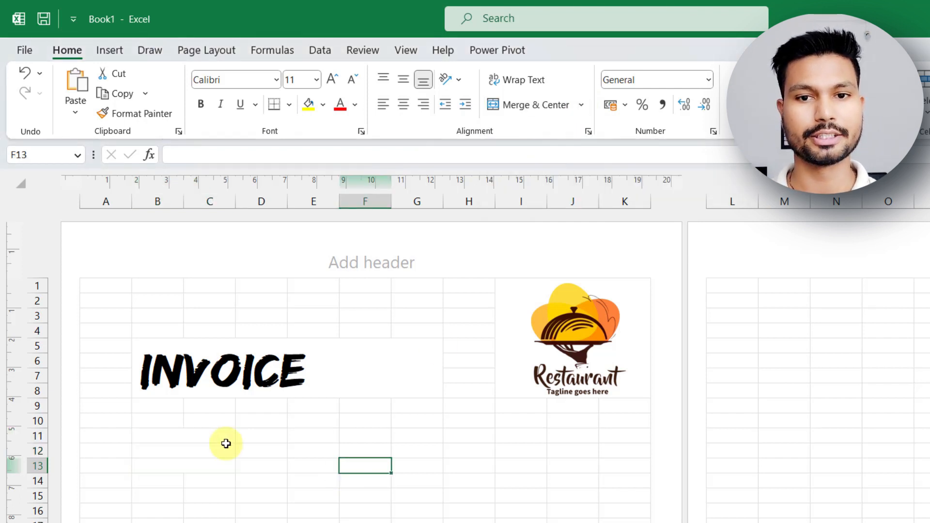
Enter the label "Invoice to:" in B11 and "Name" in B13.
click(199, 435)
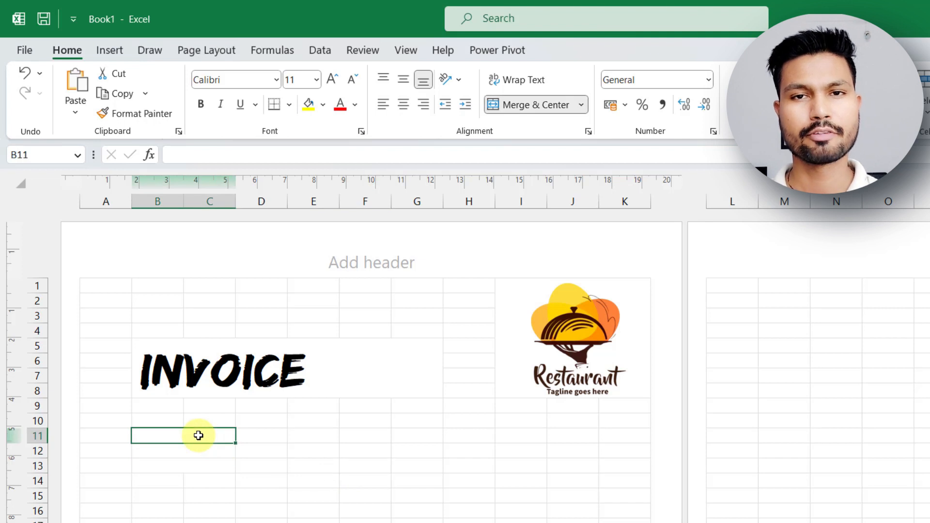
text(In)
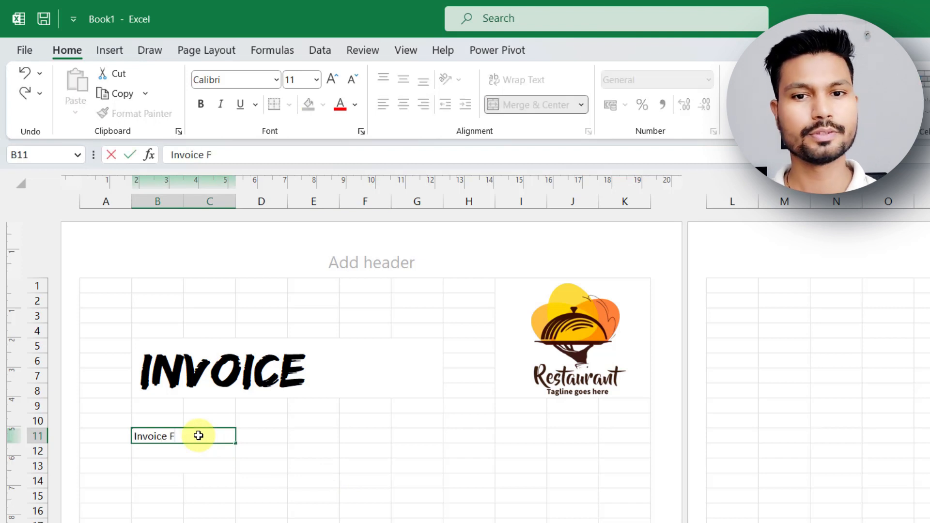
text(voice to:)
key(Return)
key(Return)
text(Name)
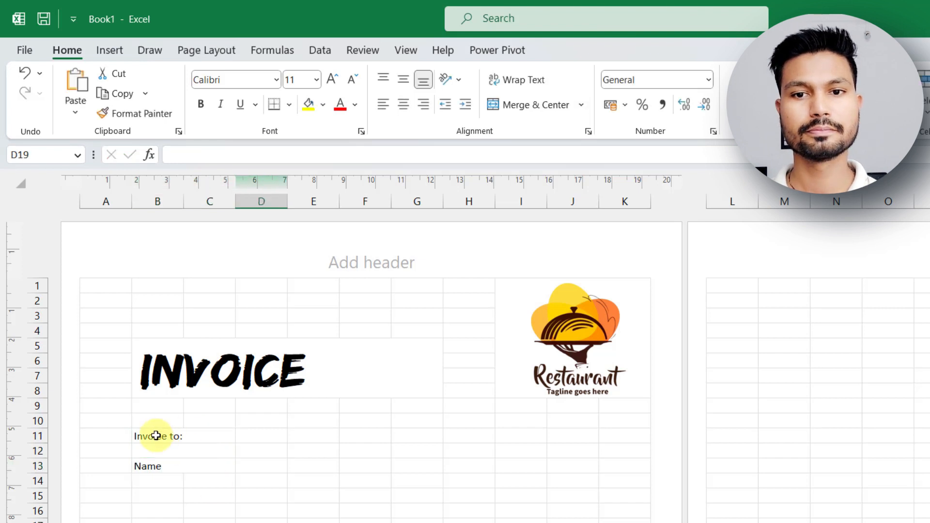
Make the cells B11:F13 with the Invoice to and Name labels bold.
click(156, 436)
drag(155, 437, 358, 436)
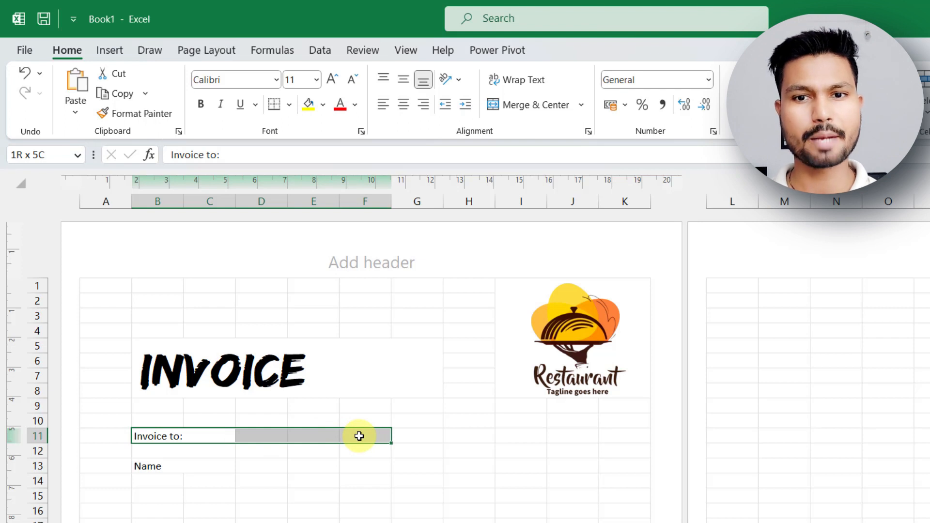
drag(362, 445, 365, 466)
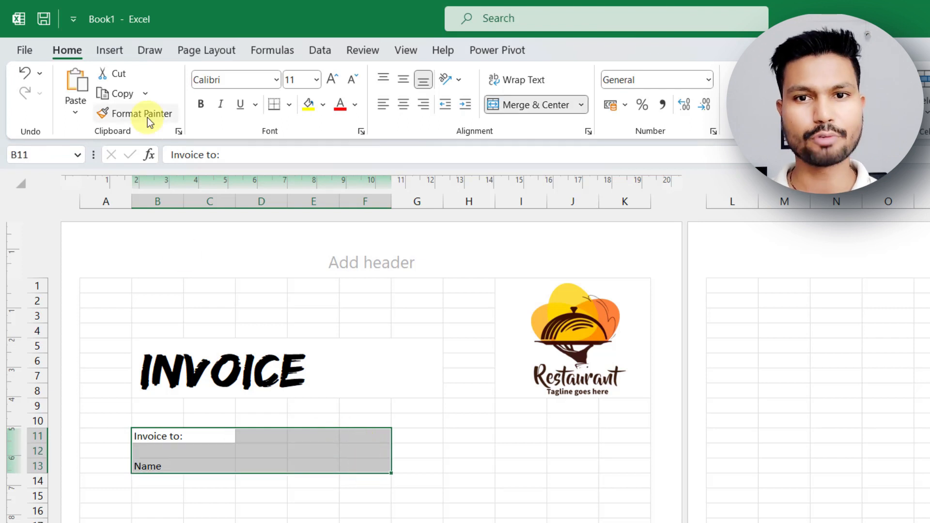
click(202, 105)
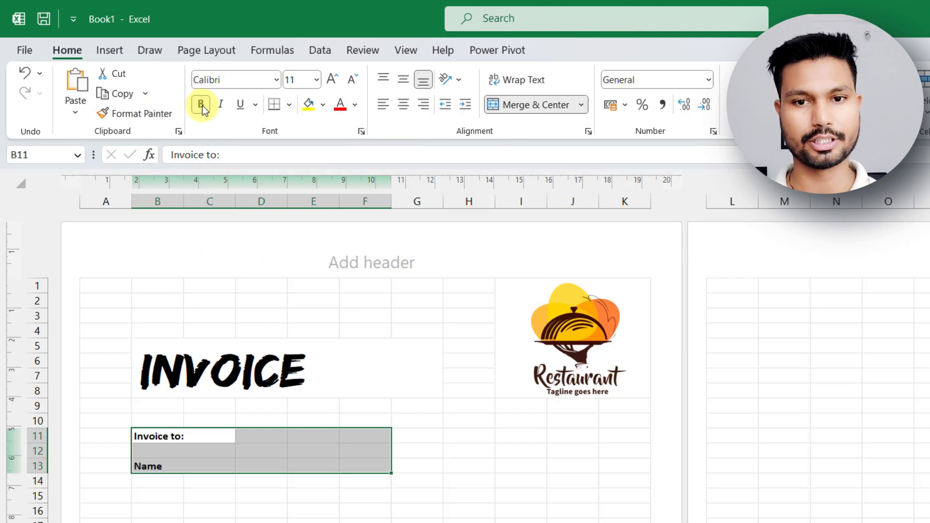
click(268, 494)
Fill the Invoice to row B11:F11 and the Name row B13:F13 with light gray.
drag(157, 437, 375, 432)
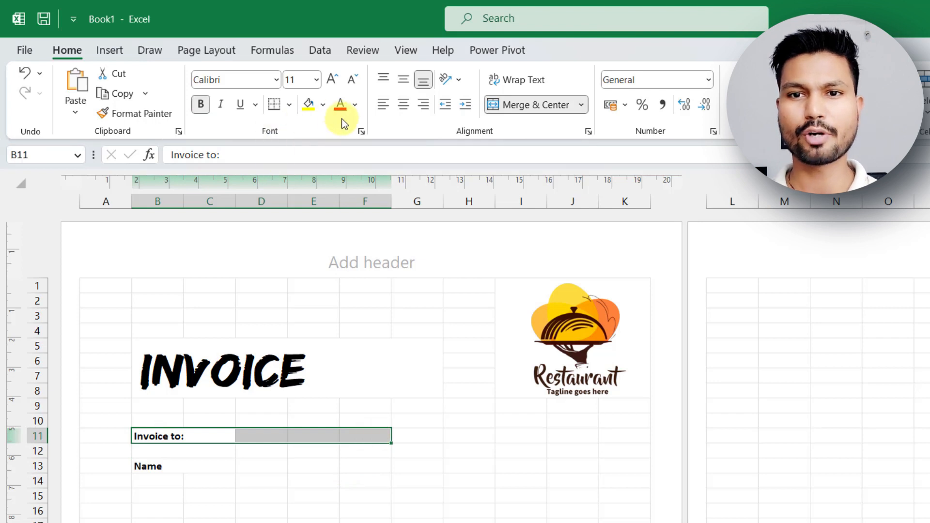
click(324, 108)
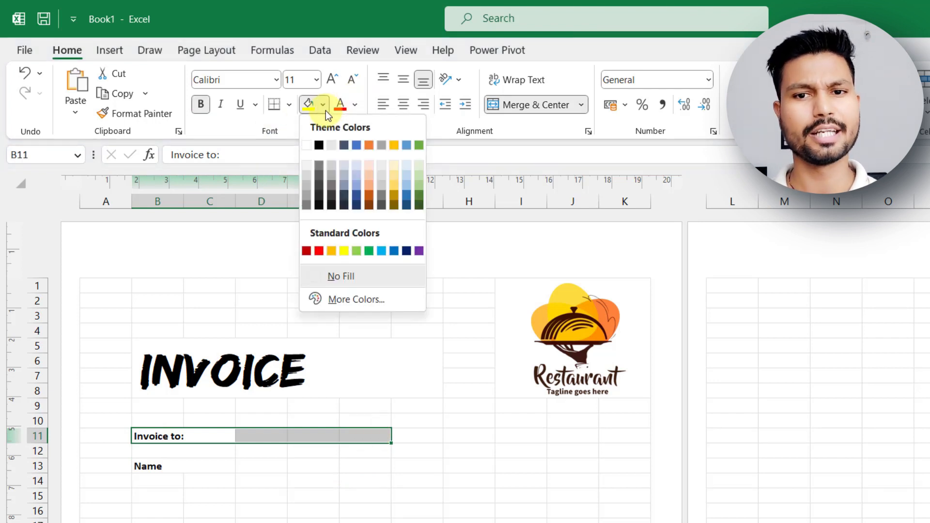
click(330, 146)
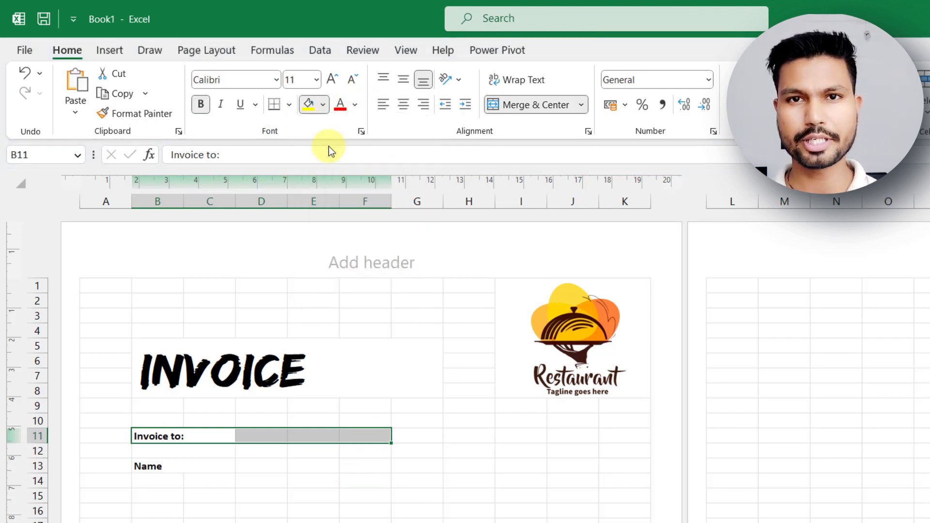
click(265, 493)
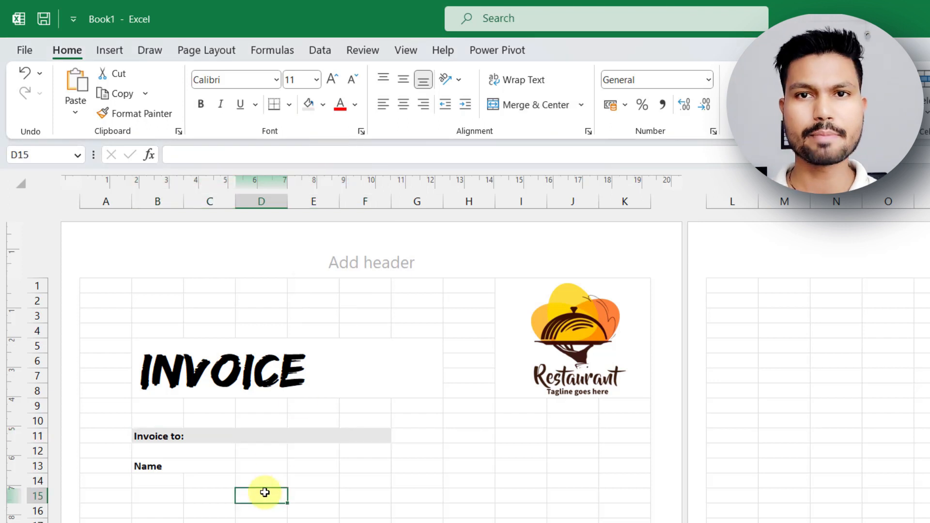
drag(156, 467, 356, 461)
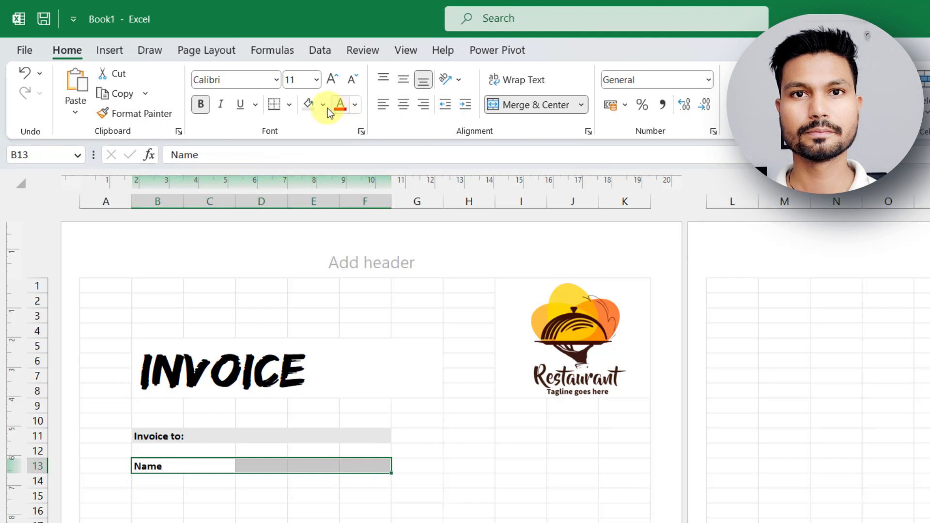
click(310, 108)
click(428, 499)
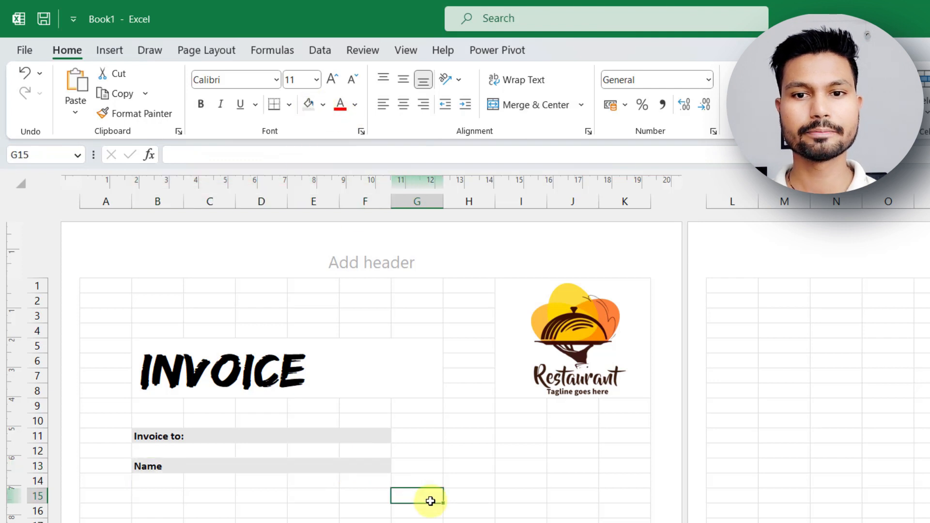
Merge and center the entry cells D11:F11 and D13:F13 beside the Invoice to and Name labels.
drag(247, 435, 363, 436)
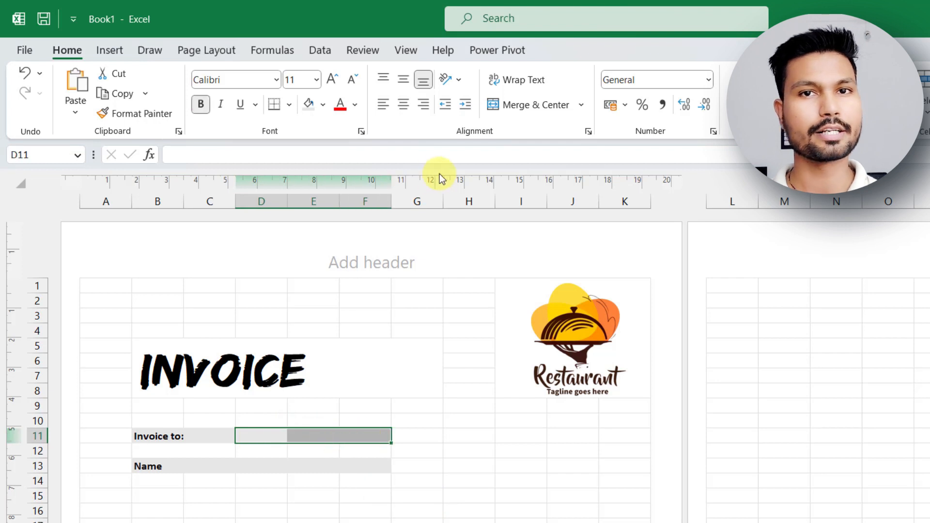
click(543, 105)
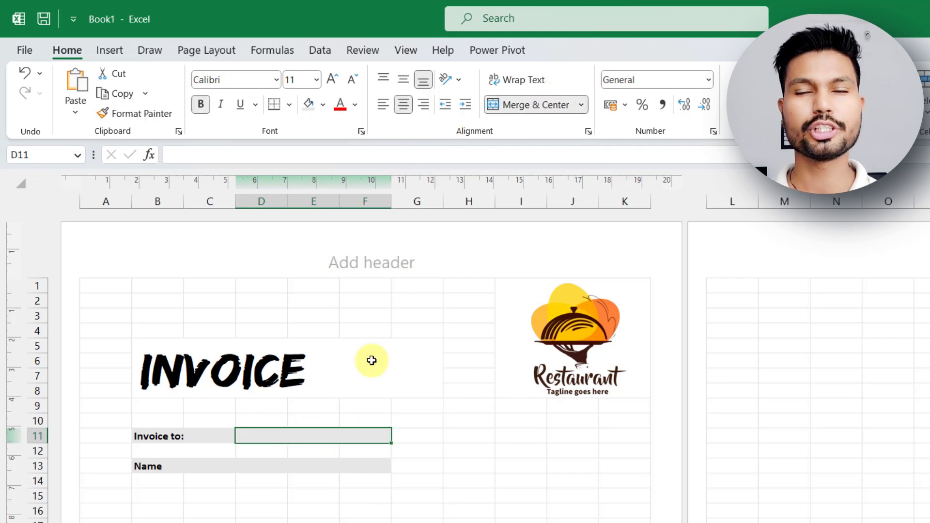
drag(259, 466, 385, 466)
click(547, 106)
Merge the cells G11:H13 across, row by row.
drag(417, 435, 473, 465)
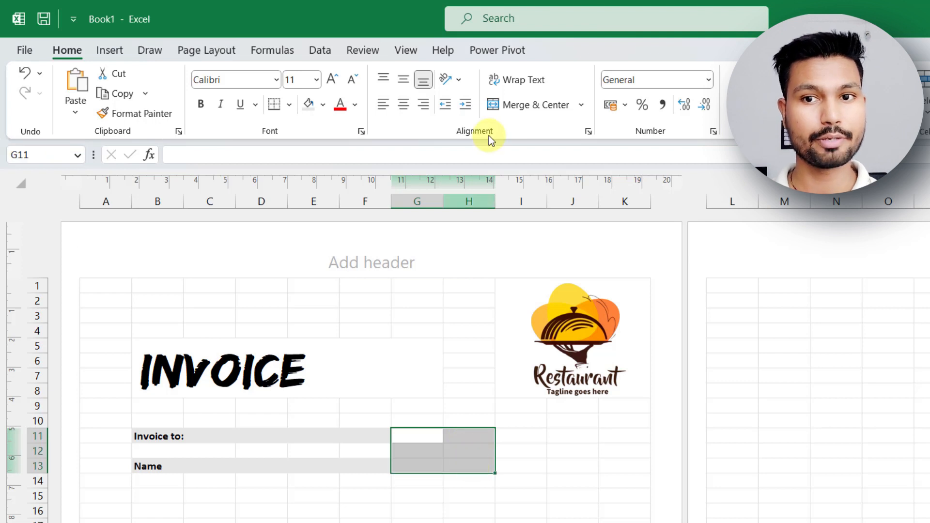
click(581, 105)
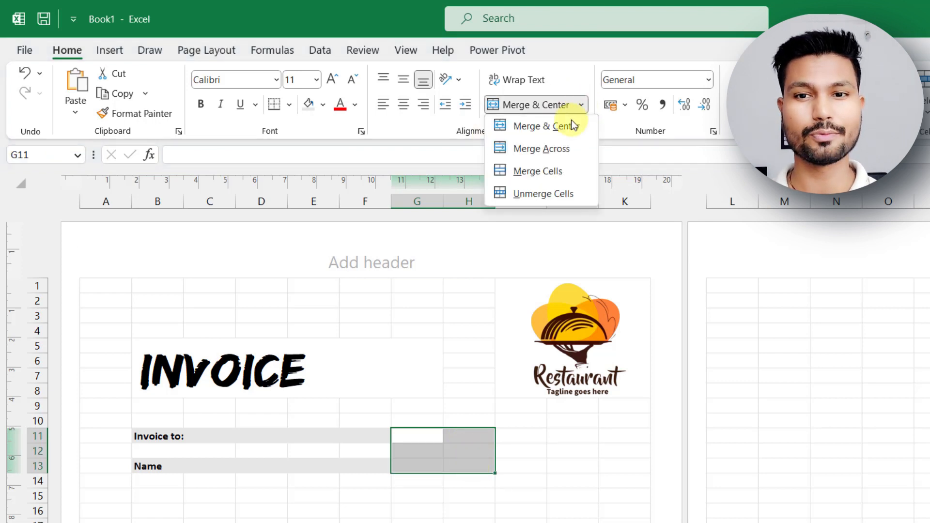
click(552, 150)
click(513, 477)
Enter the label "Invoice to:" in G11 and "Date" in G13.
click(435, 438)
text(Invoic)
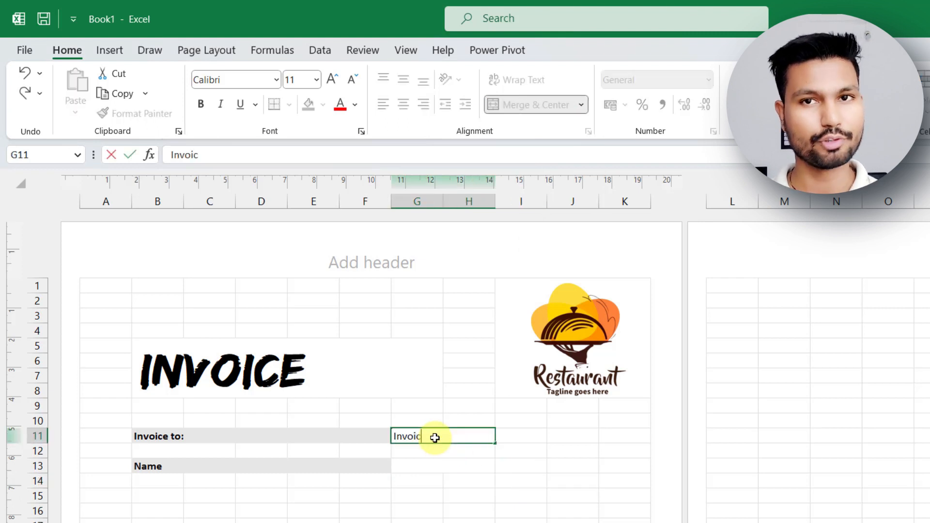
text(e to:)
click(426, 465)
text(Date)
key(Return)
Make the labels in G11:H13 bold.
drag(430, 434, 429, 463)
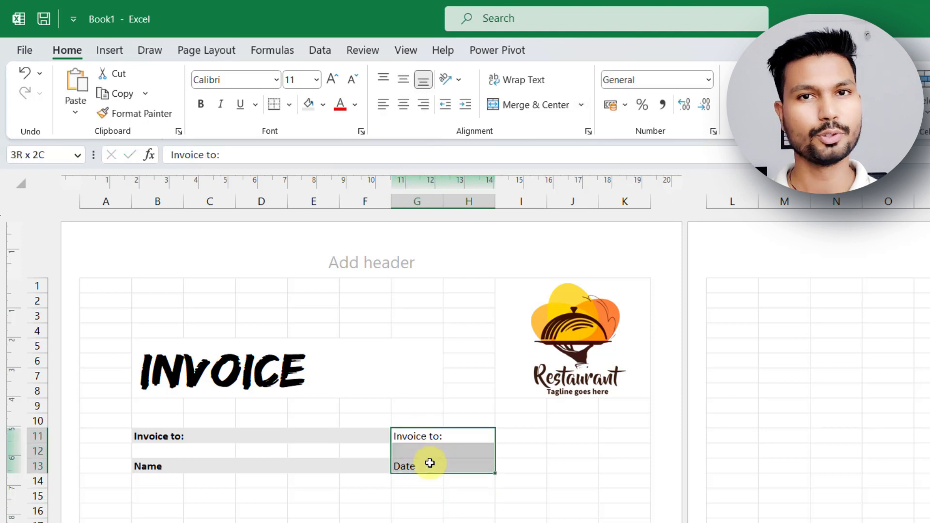
click(200, 104)
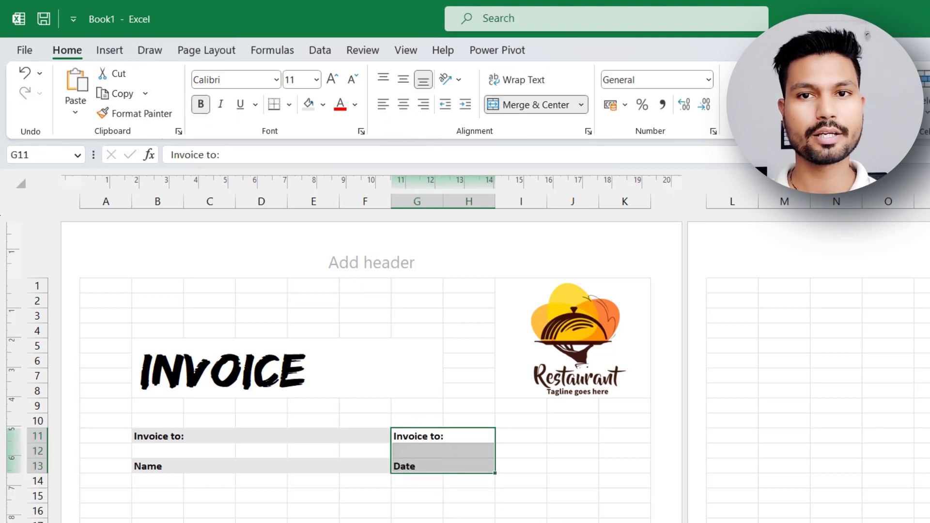
click(573, 522)
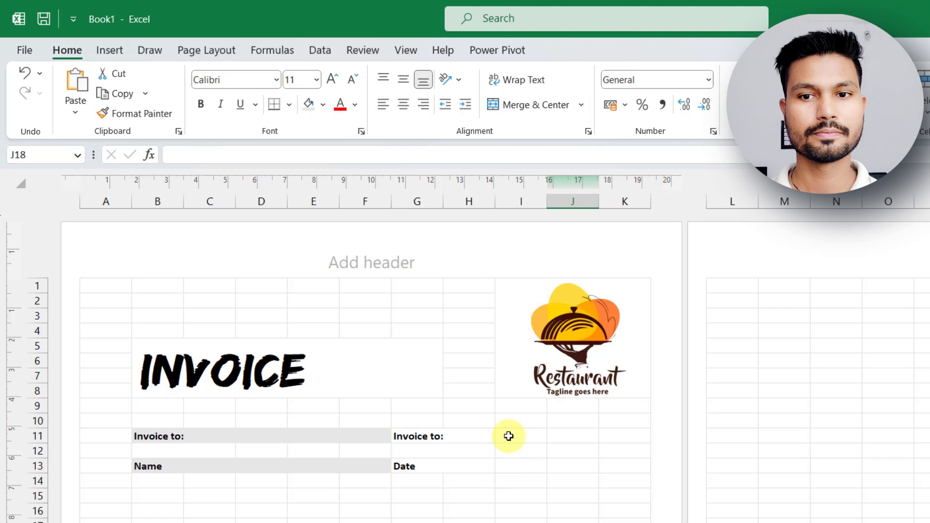
Fill the second Invoice to row G11:K11 and the Date row G13:K13 with light gold.
drag(448, 436, 623, 438)
key(alt+h)
key(m)
key(m)
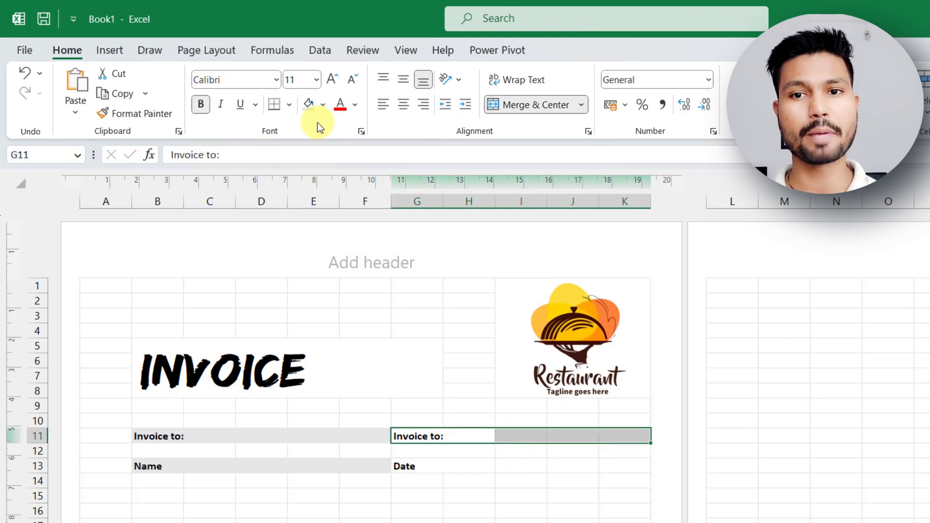
click(322, 105)
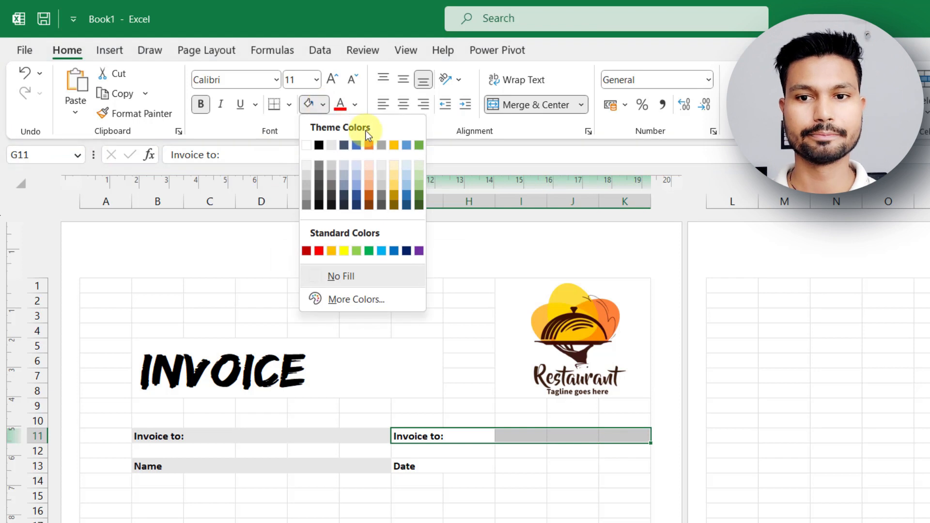
click(394, 165)
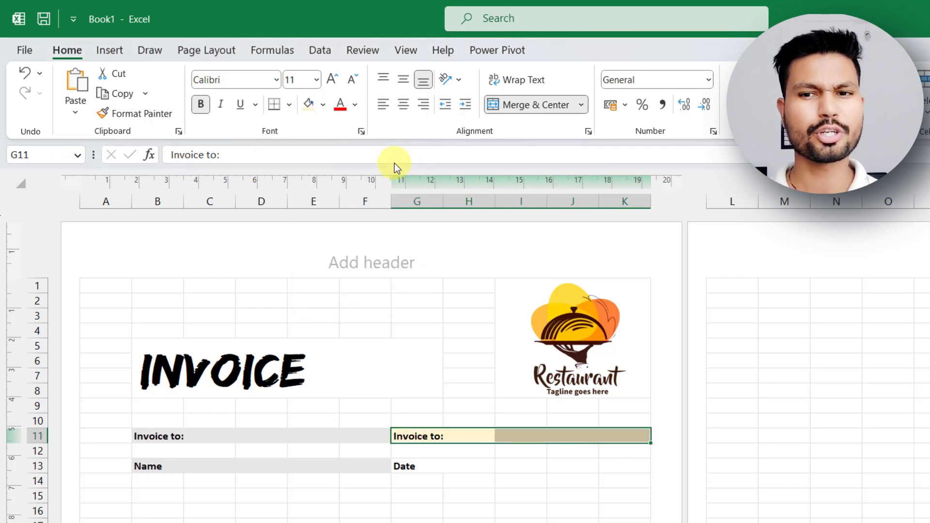
drag(425, 466, 623, 466)
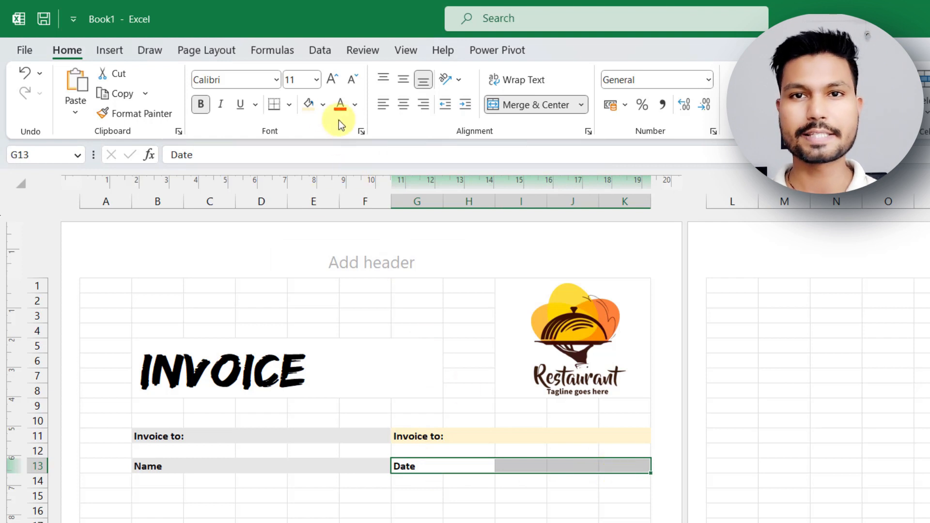
click(309, 106)
click(410, 508)
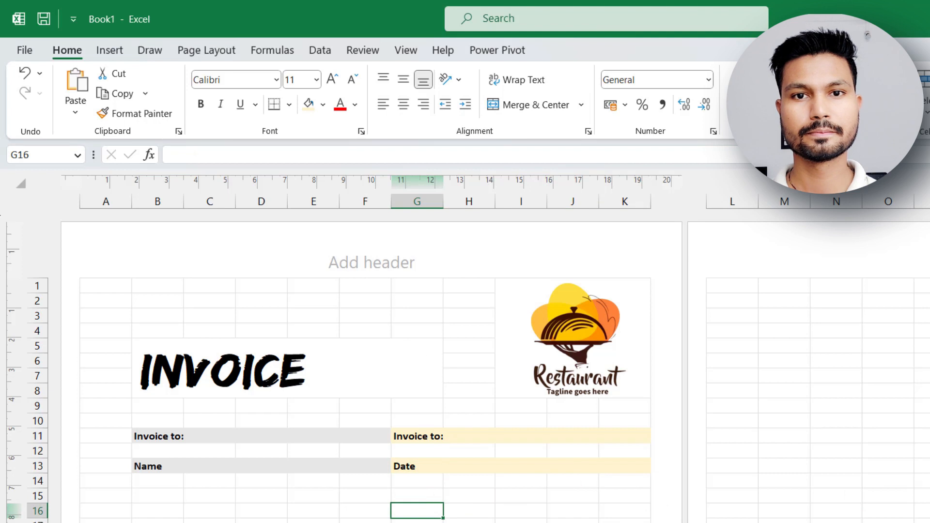
Check the invoice layout in the print preview and return to the worksheet.
scroll(416, 339, down, 2)
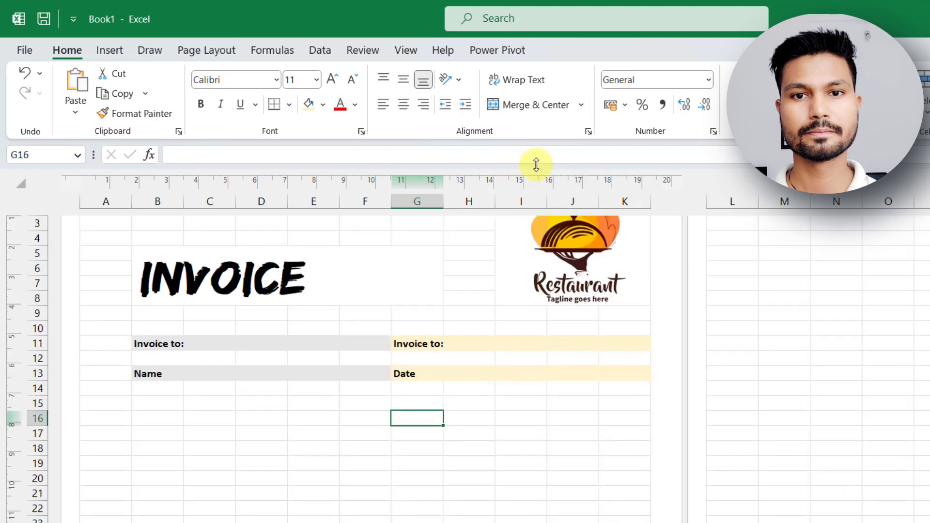
click(26, 50)
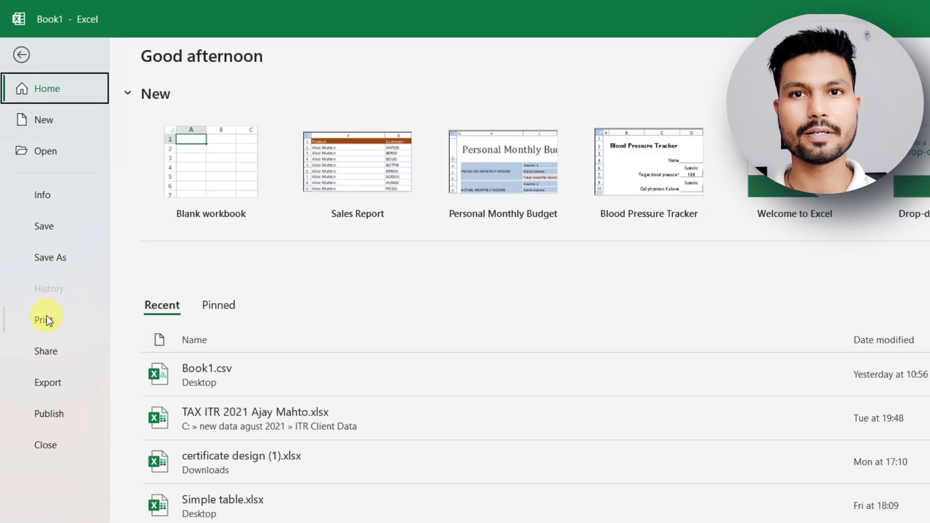
click(46, 317)
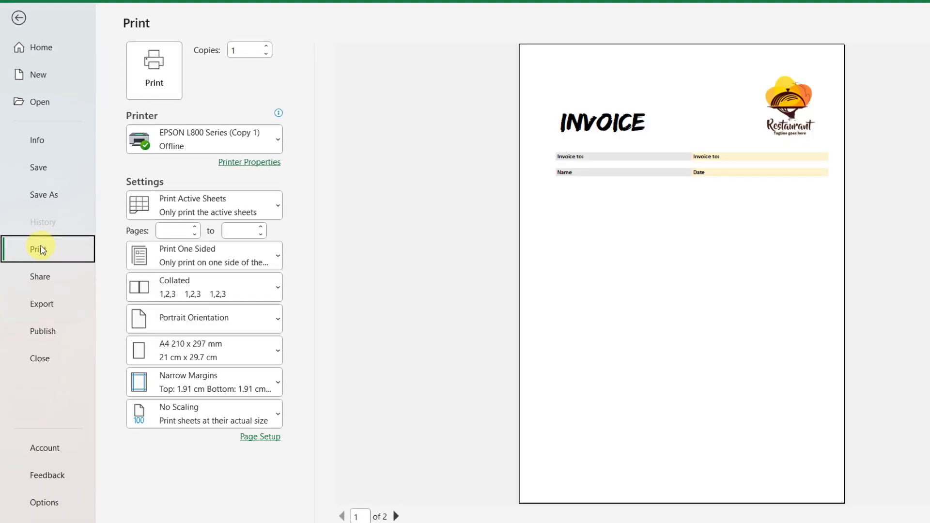
key(Escape)
Move the grey Invoice to and Name block to A11:E13, keeping the gold block at G11:K13 with column F as a gap.
drag(127, 280, 560, 307)
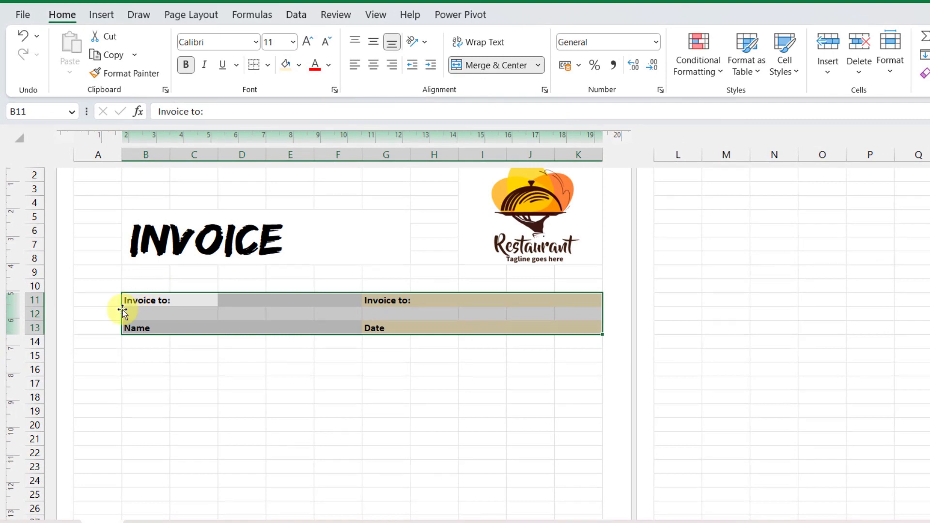
drag(120, 314, 107, 312)
drag(326, 303, 565, 311)
click(472, 370)
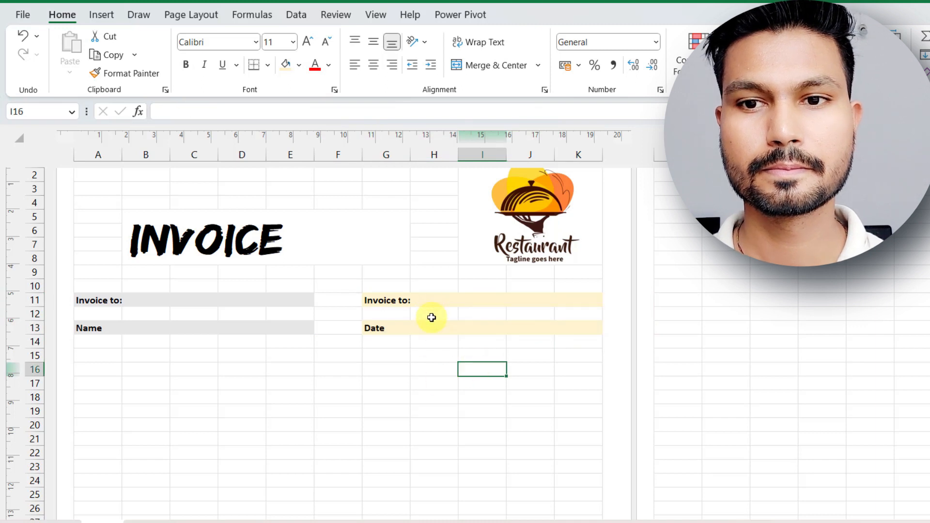
Merge and center the entry cells H11:K11 and H13:K13 beside the gold labels.
drag(426, 297, 588, 298)
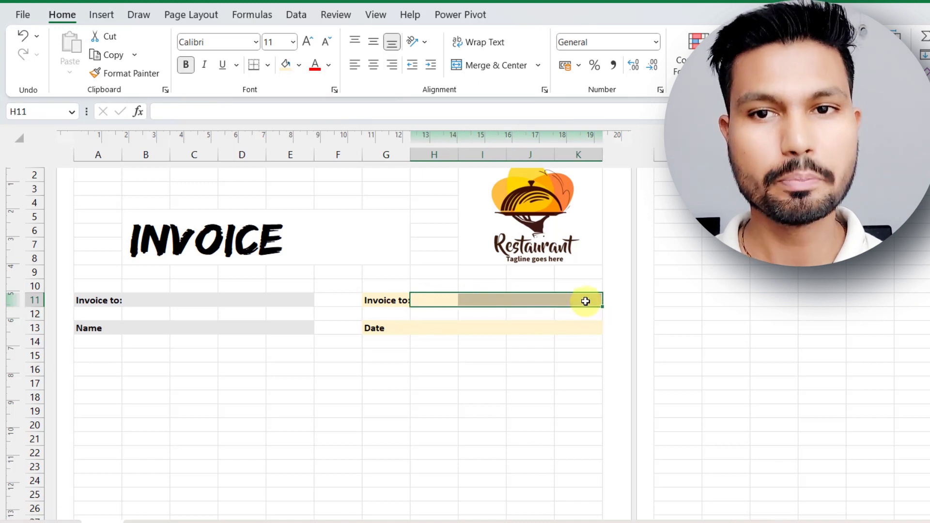
click(469, 65)
drag(436, 326, 597, 322)
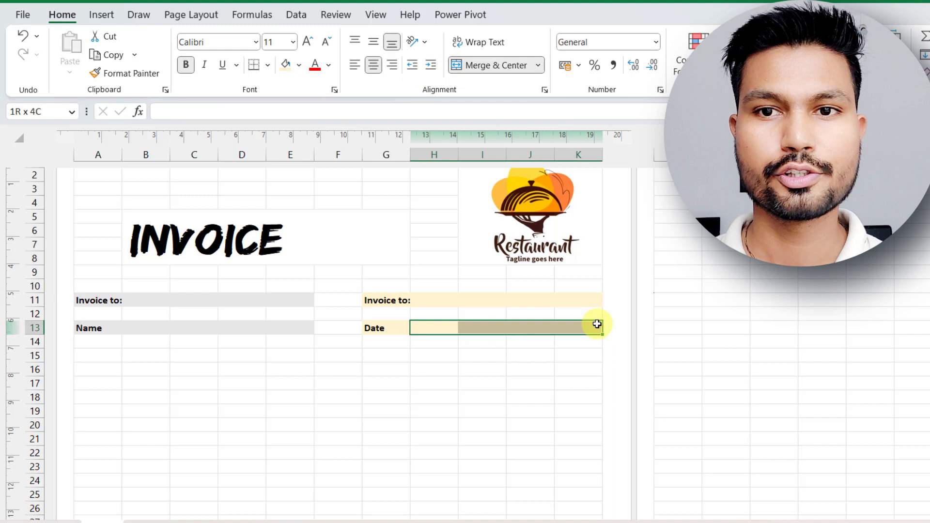
click(491, 66)
Merge and center A15:A16 and B15:E16 as the first two header cells of the item table.
drag(104, 355, 106, 368)
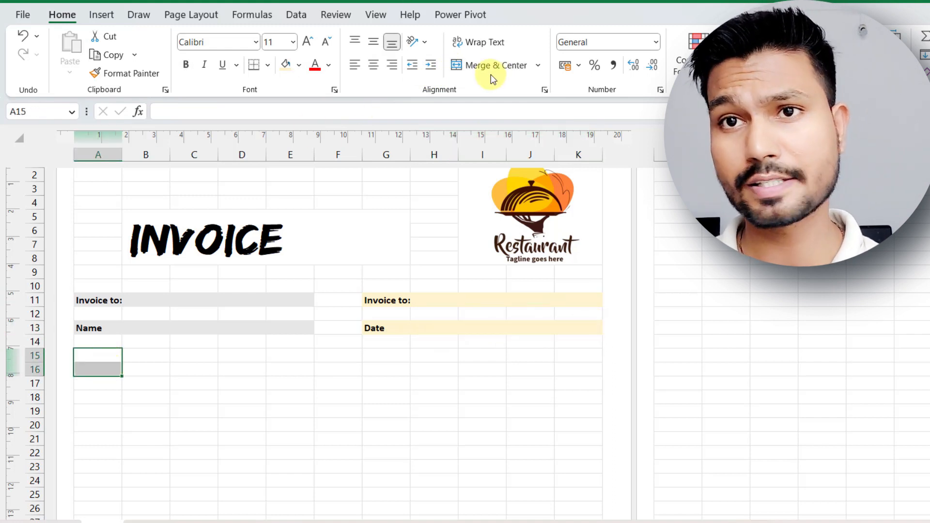
click(501, 64)
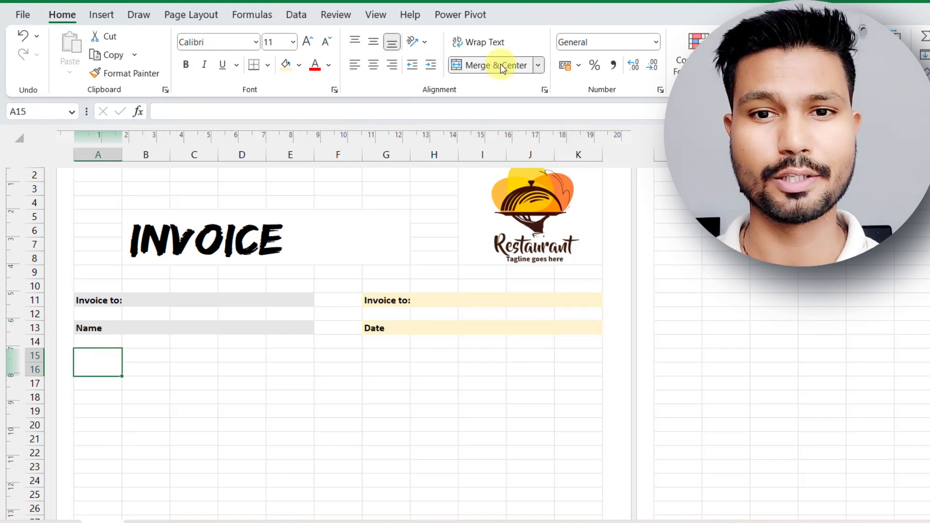
click(142, 353)
drag(141, 353, 284, 374)
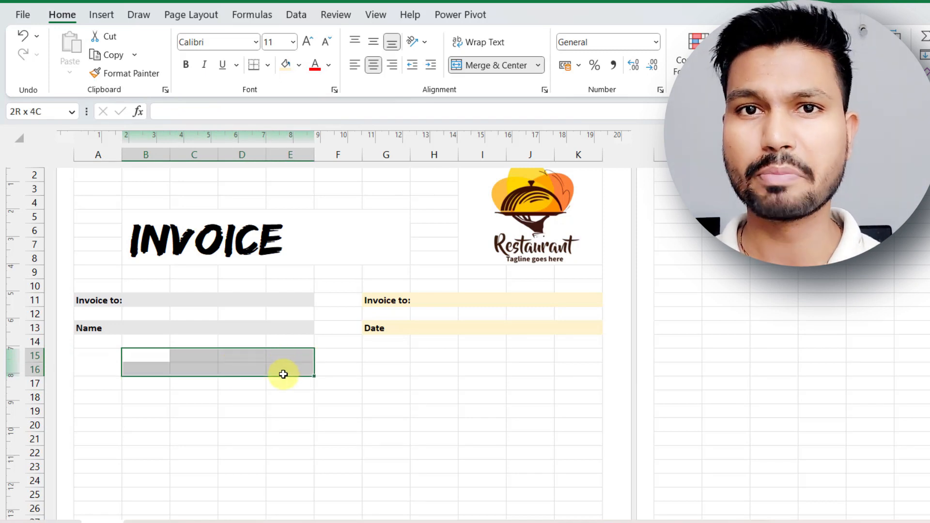
drag(284, 374, 282, 373)
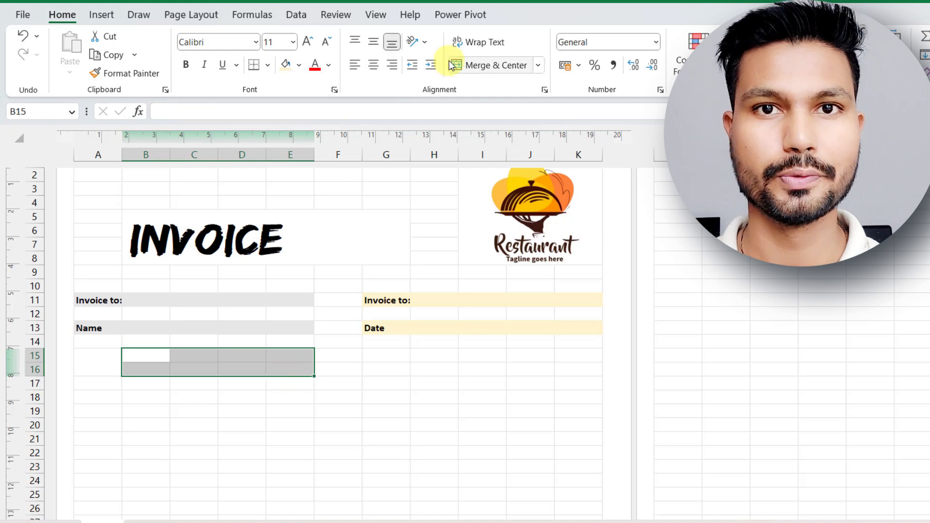
click(470, 68)
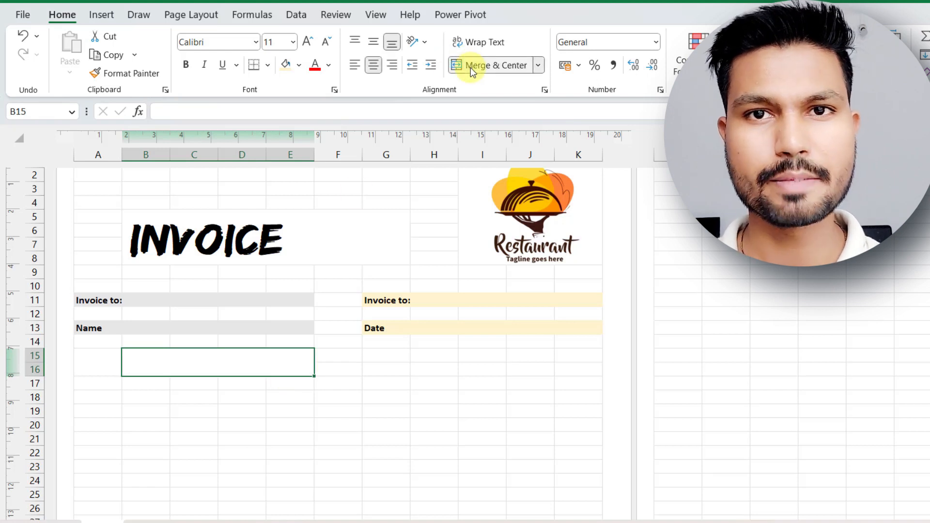
Merge and center F15:G16, H15:I16 and J15:K16 as the remaining header cells of the item table.
drag(336, 353, 352, 368)
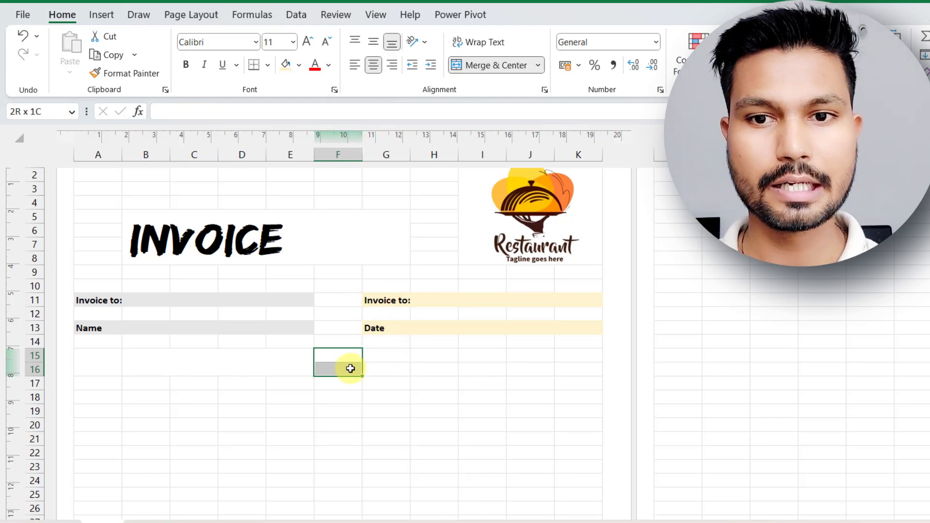
drag(355, 368, 365, 368)
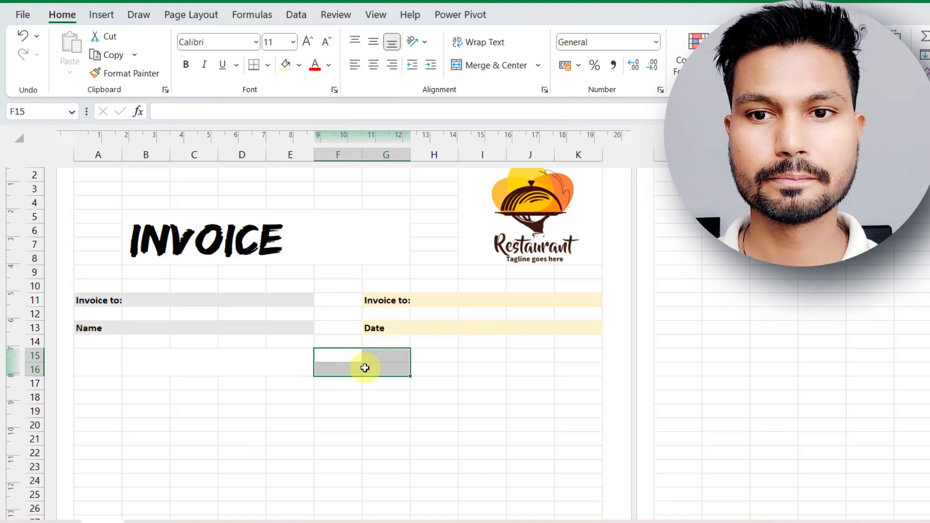
click(493, 66)
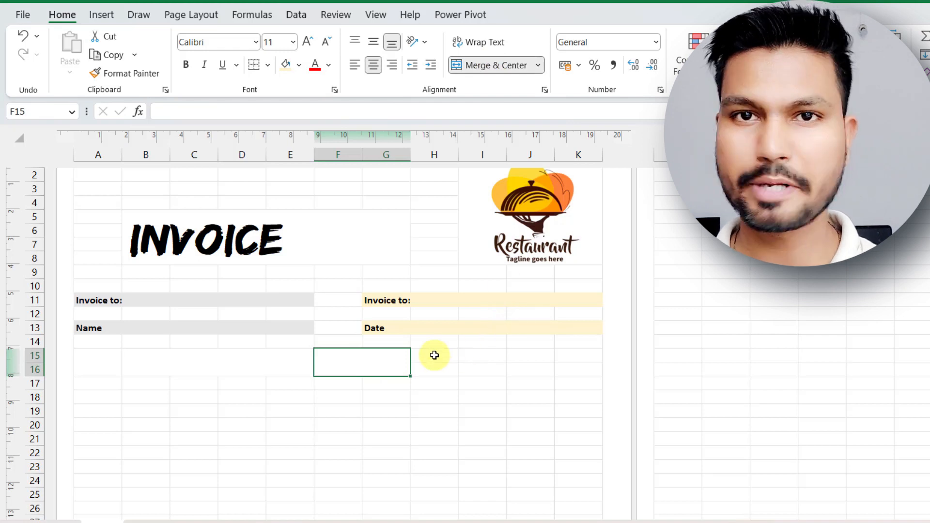
drag(430, 356, 473, 366)
click(507, 66)
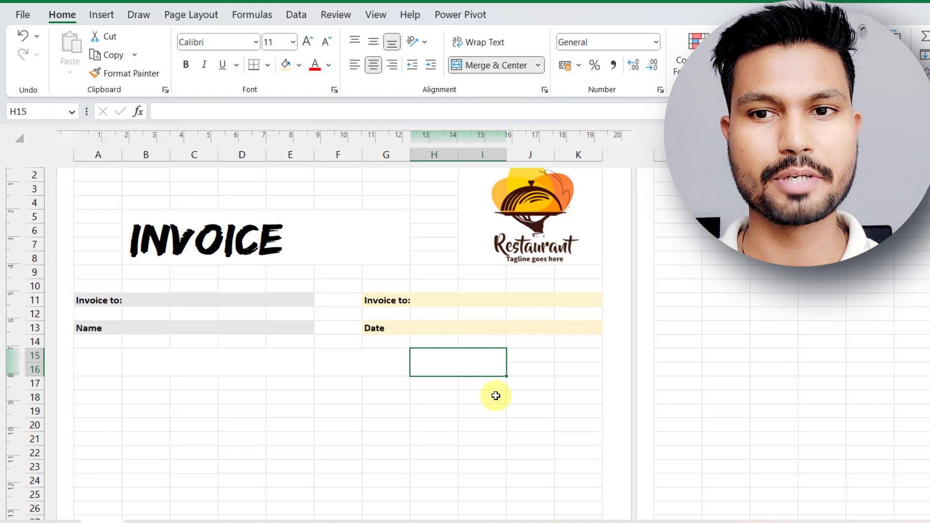
drag(526, 357, 560, 371)
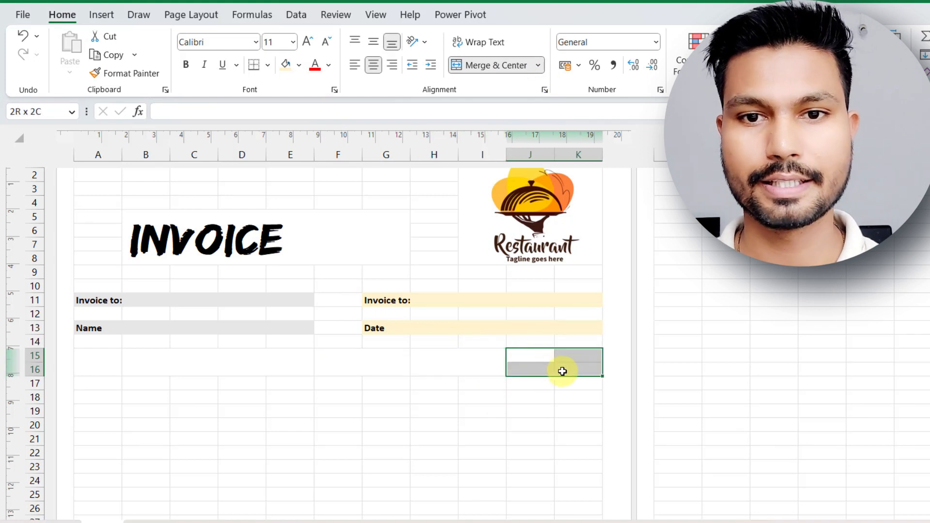
click(499, 65)
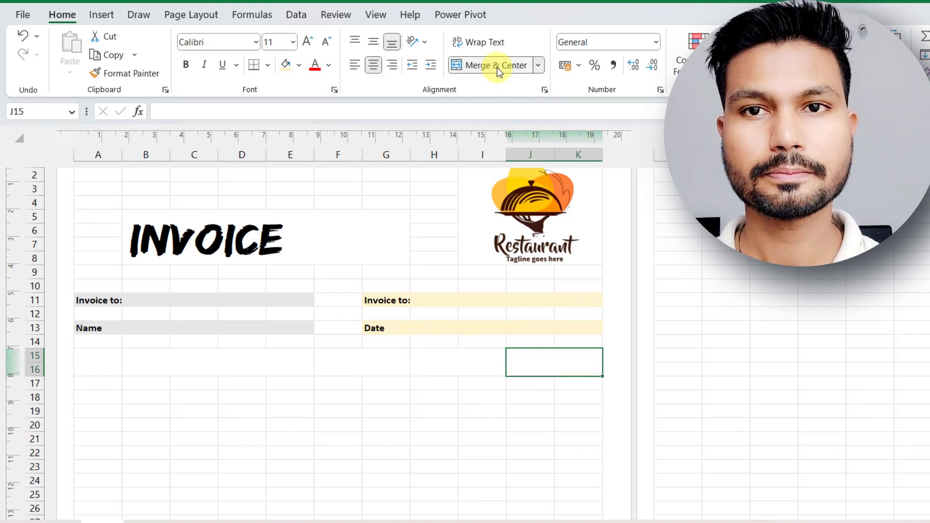
click(297, 426)
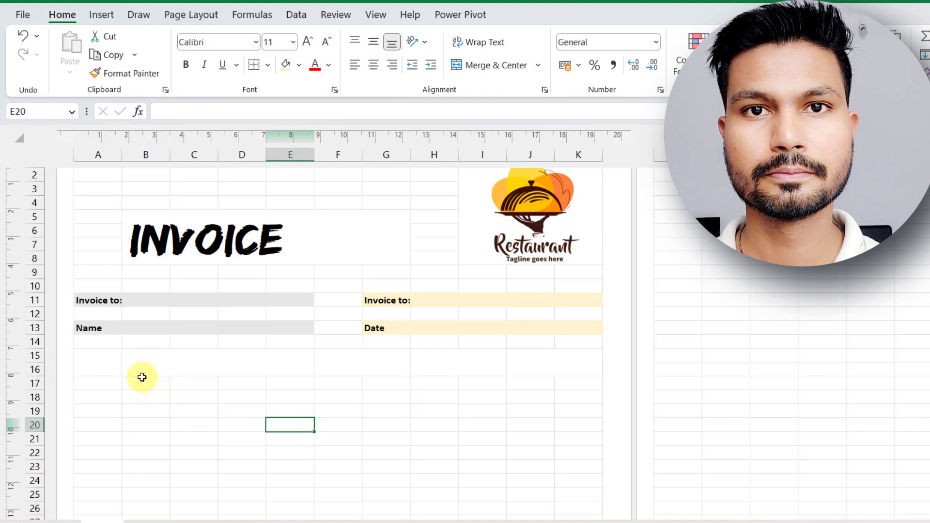
Fill the header cells A15:G16 with an orange-red custom color.
click(102, 365)
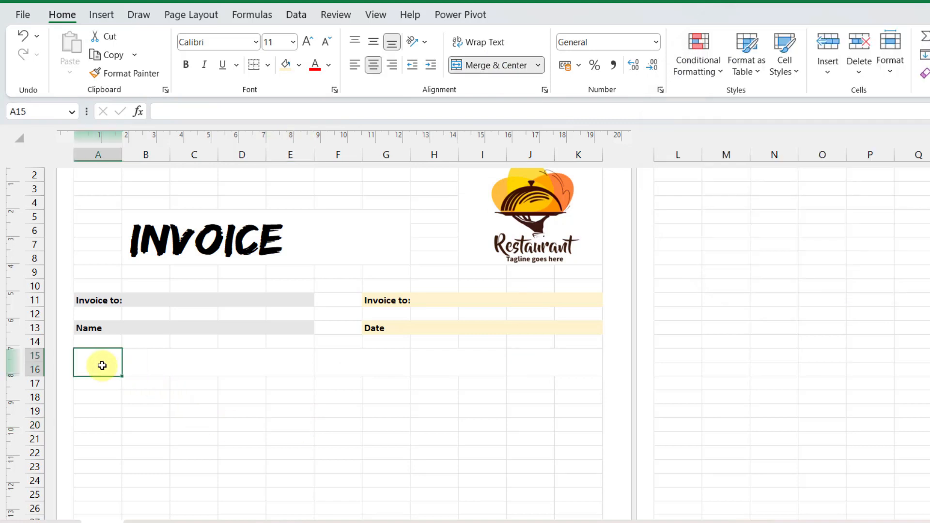
drag(102, 365, 336, 363)
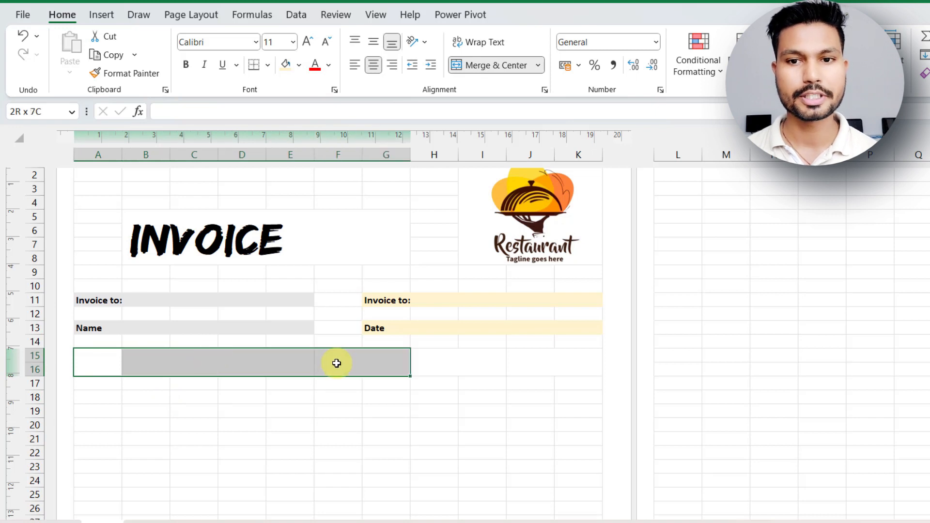
click(330, 65)
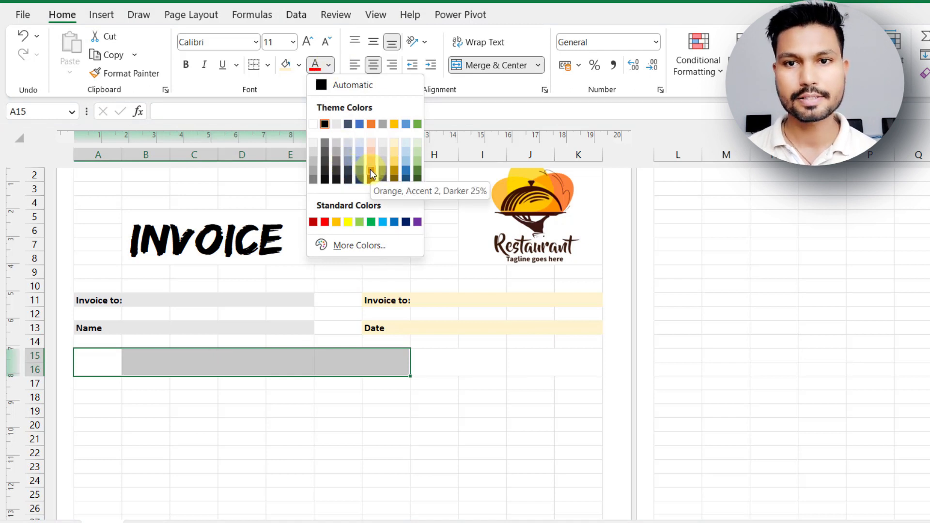
click(299, 66)
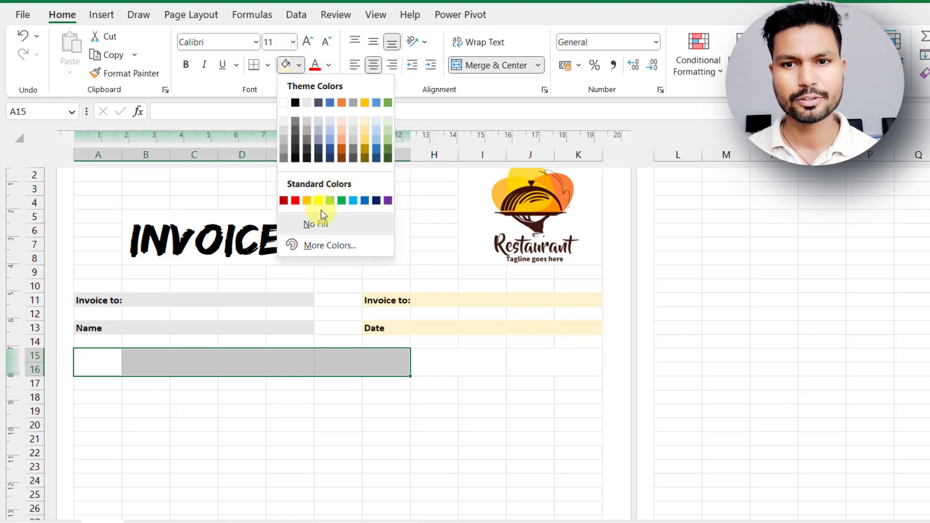
click(326, 245)
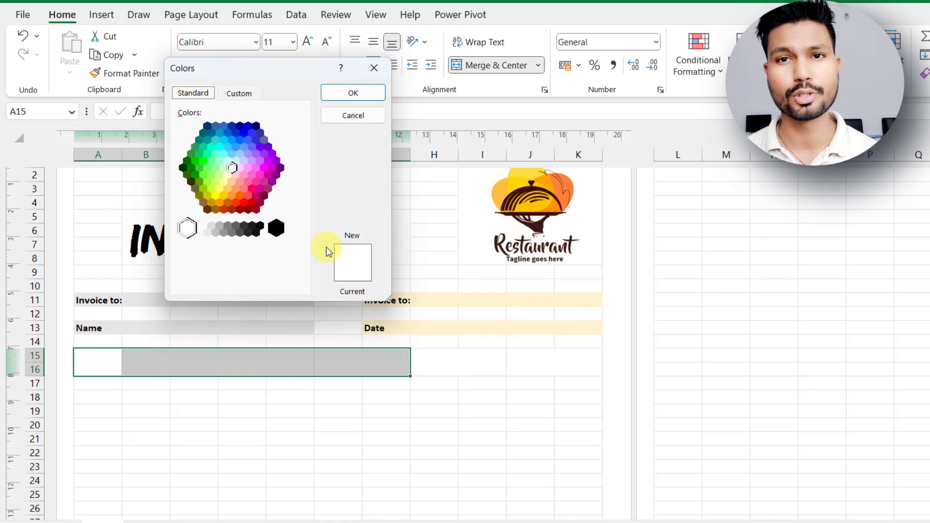
click(235, 203)
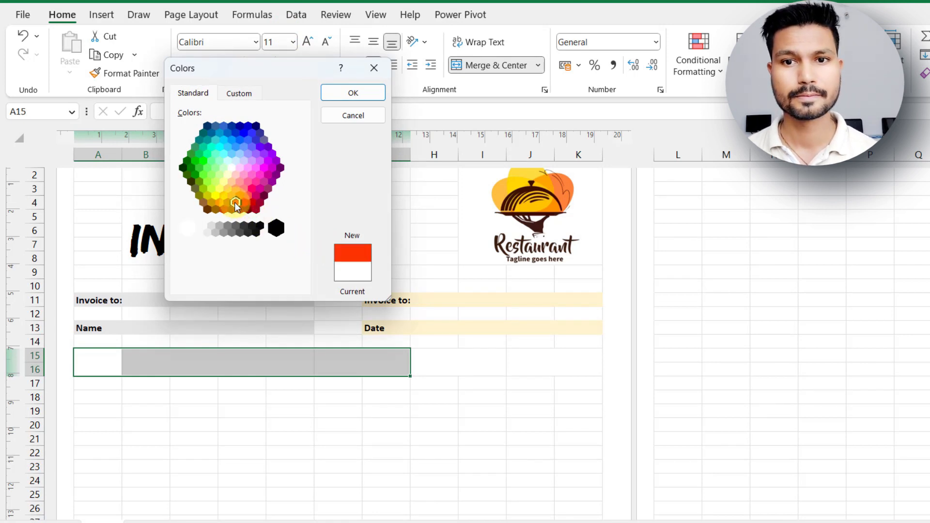
click(362, 92)
click(464, 414)
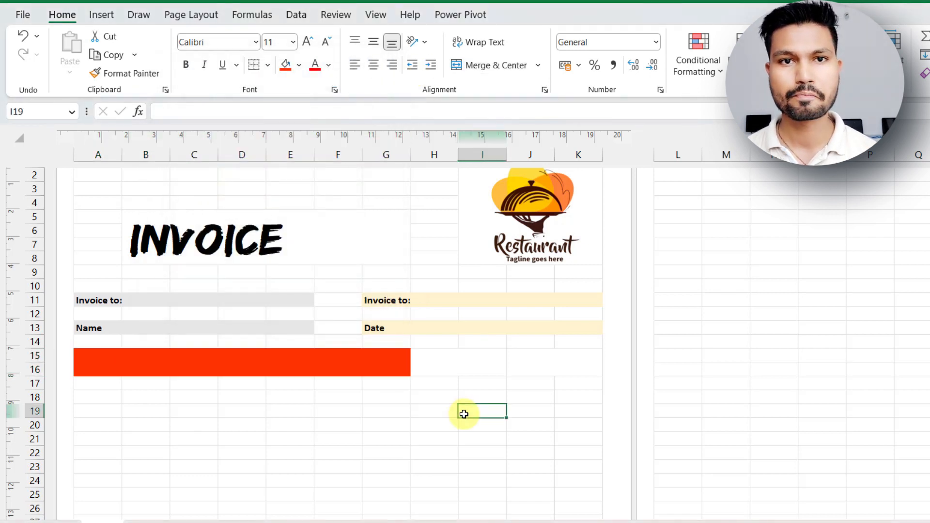
Fill the header cells H15:K16 with a lime green custom color.
drag(432, 363, 573, 358)
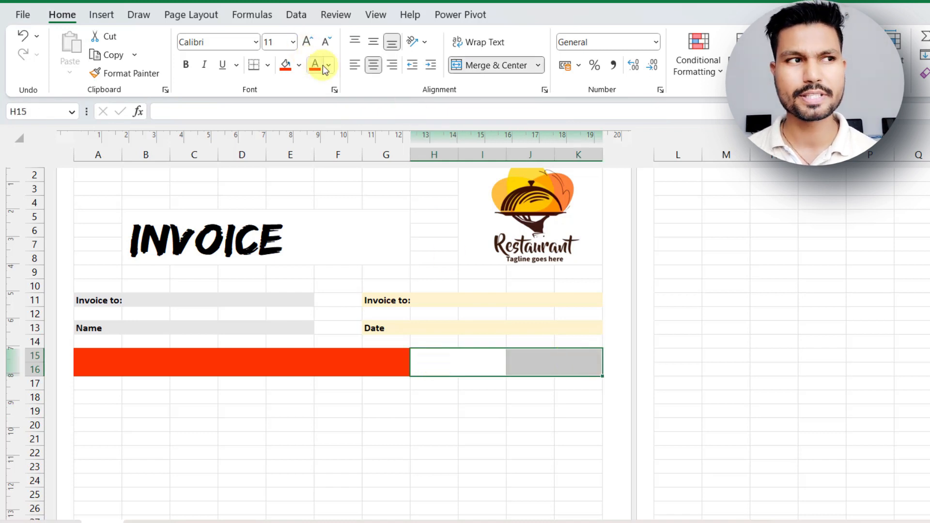
click(300, 67)
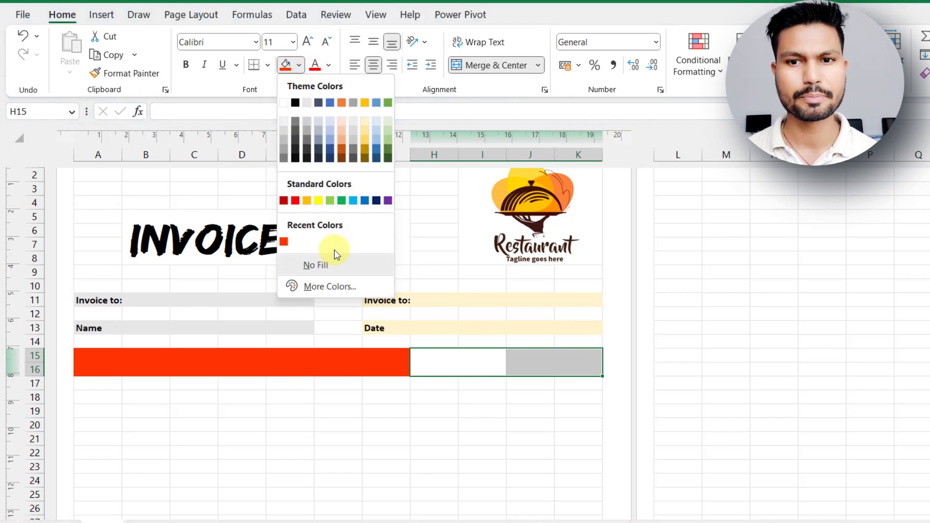
click(319, 288)
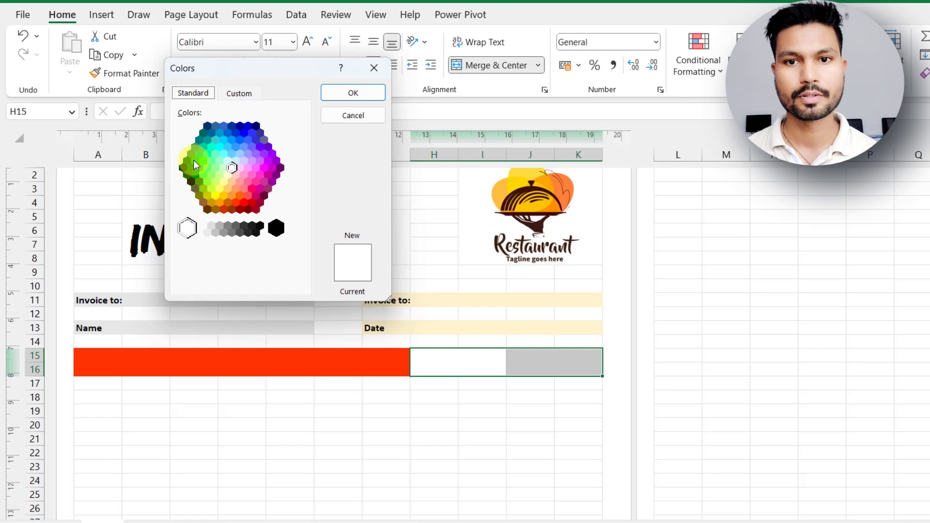
click(203, 189)
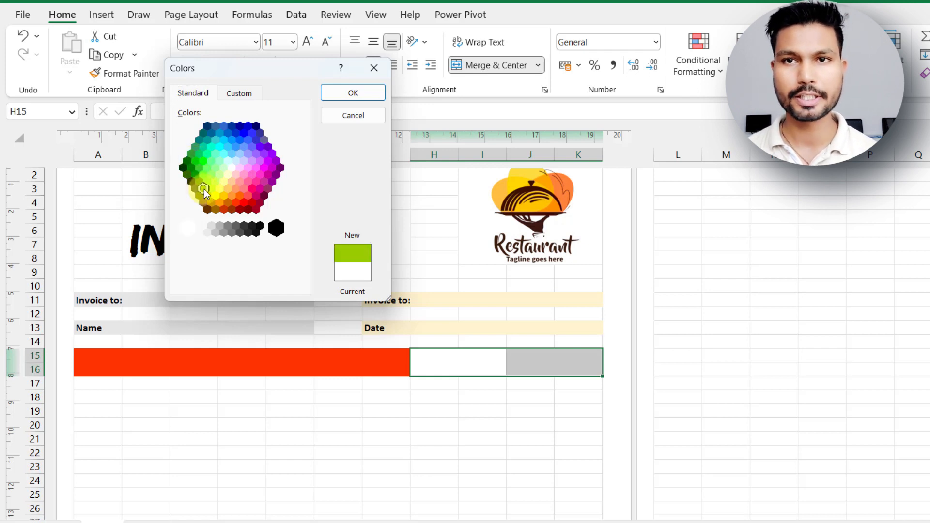
click(353, 99)
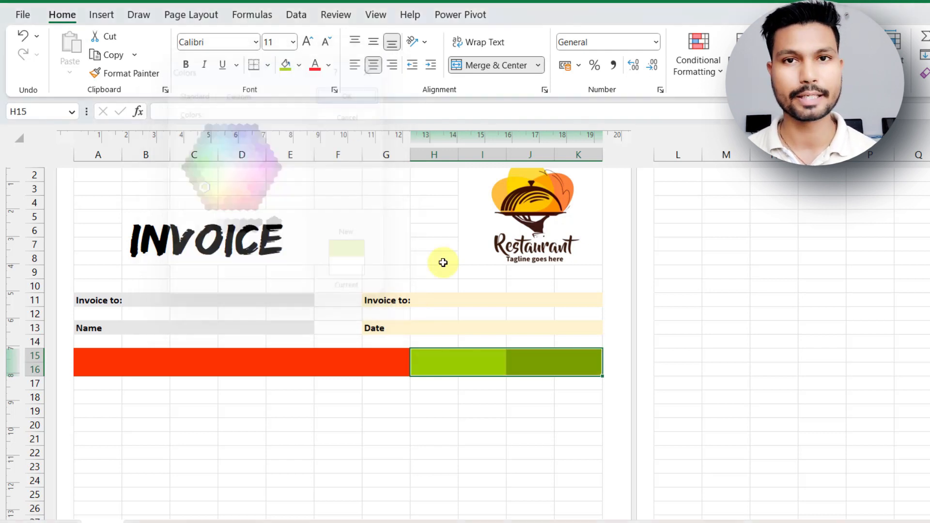
Enter the item table headers No, Menu, Price, QTY and Total across the colored cells in rows 15–16.
double_click(97, 360)
click(151, 367)
text(M)
key(Tab)
text(Price)
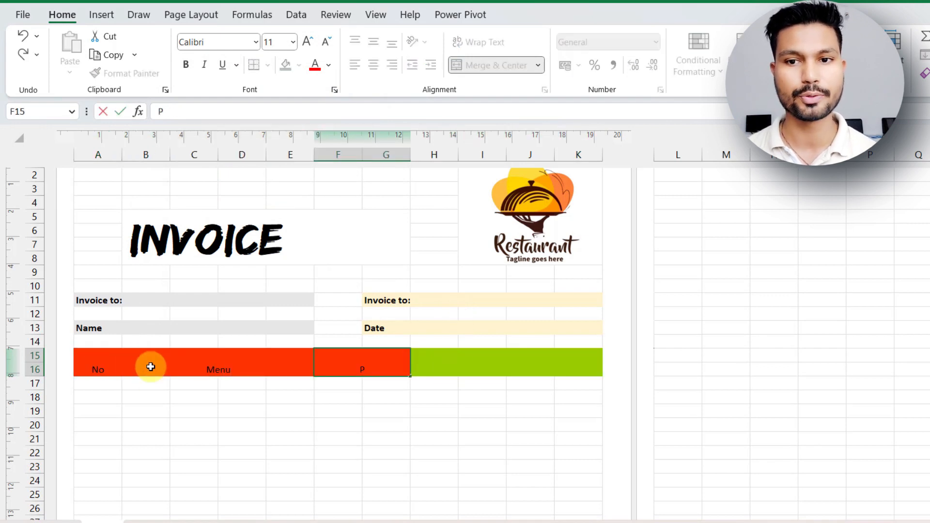
key(Tab)
text(QTY)
key(Tab)
text(toy)
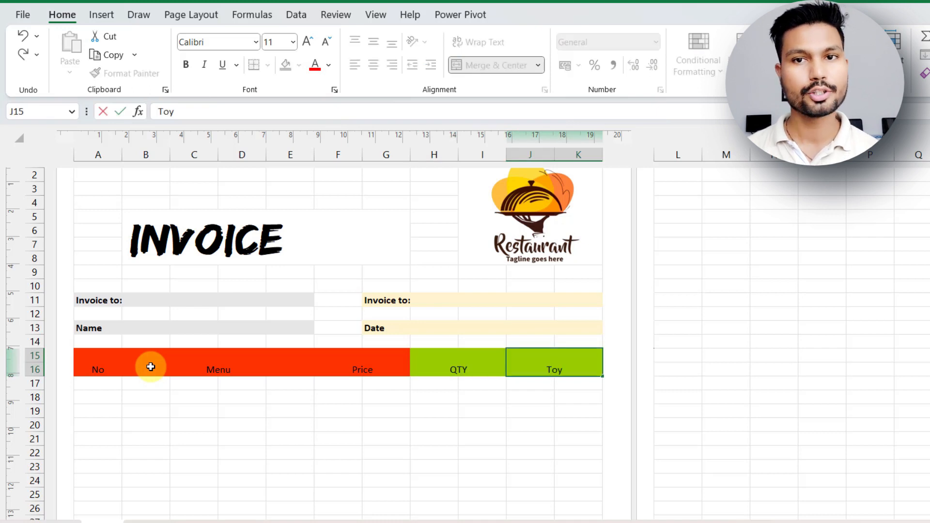
key(BackSpace)
text(tal)
click(434, 406)
Make the header text in A15:K16 bold and set its font size to 12.
click(100, 359)
key(shift+Right)
key(shift+Right)
key(shift+Right)
key(shift+Right)
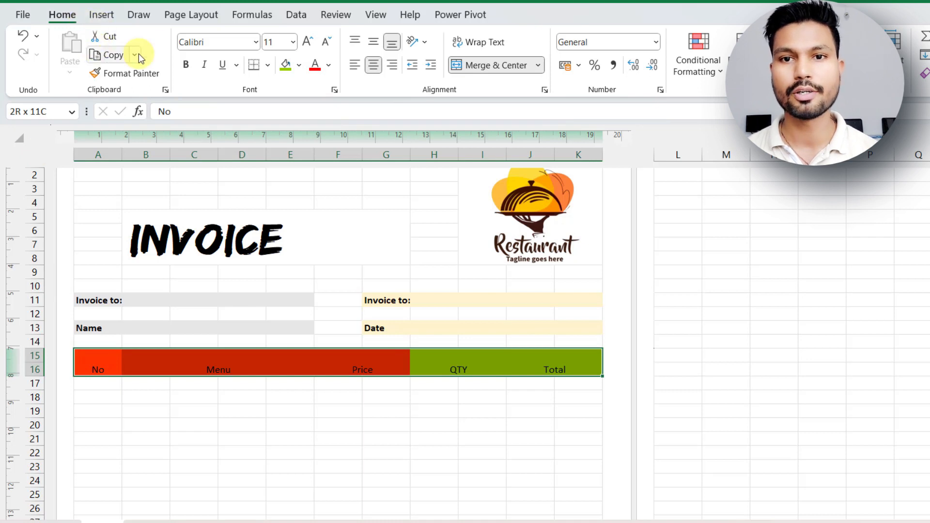
click(185, 67)
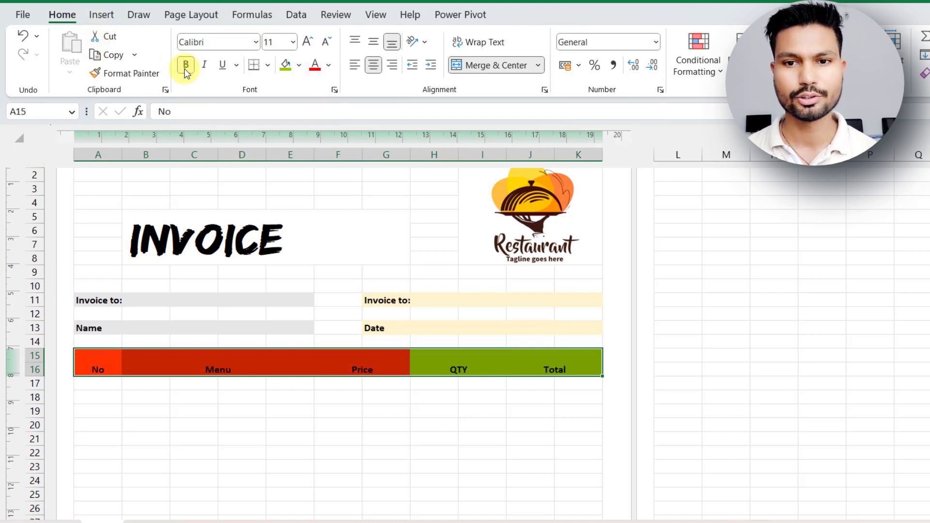
click(309, 44)
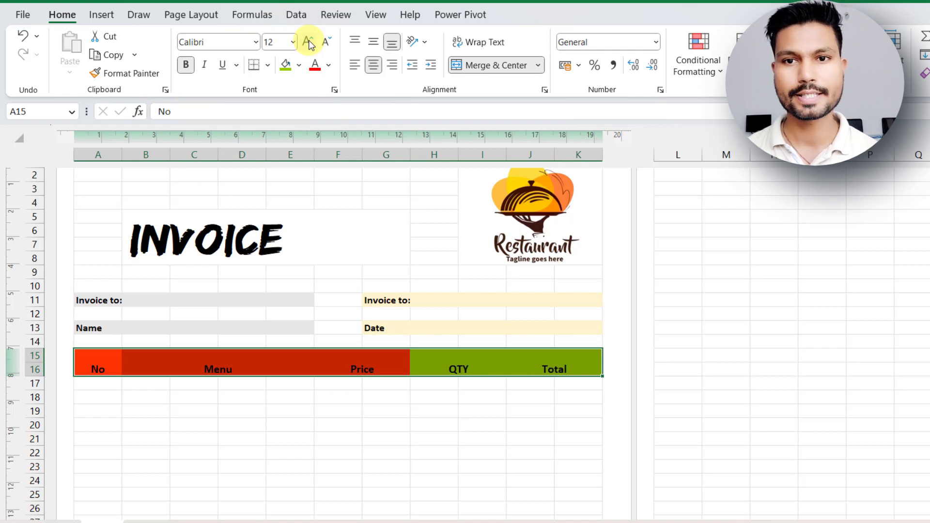
Middle-align the header text in A15:K16 vertically and color it white.
click(371, 43)
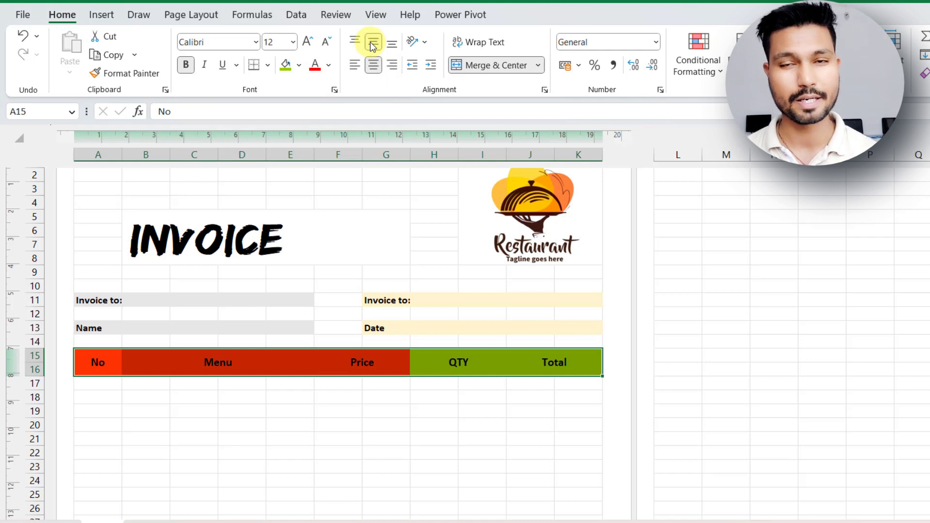
click(329, 66)
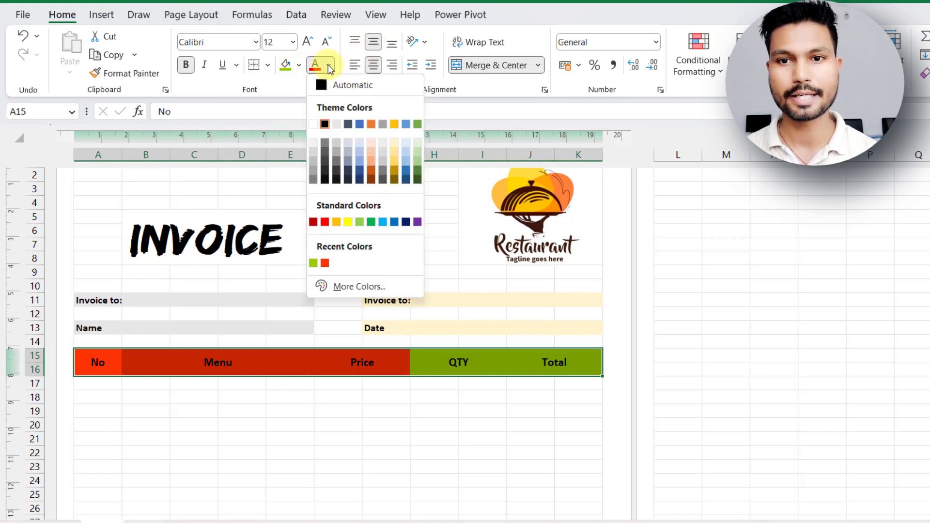
click(314, 125)
click(334, 424)
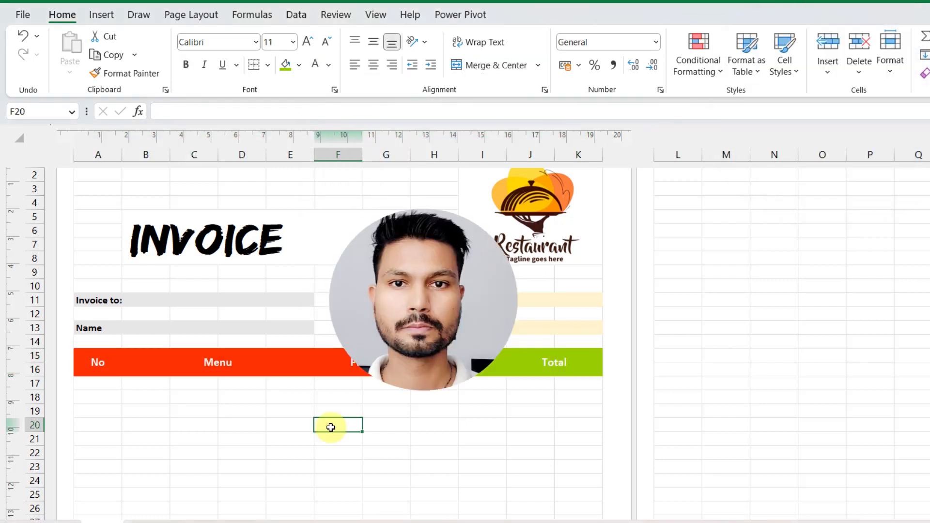
Check the invoice layout in the print preview and return to the sheet.
click(22, 14)
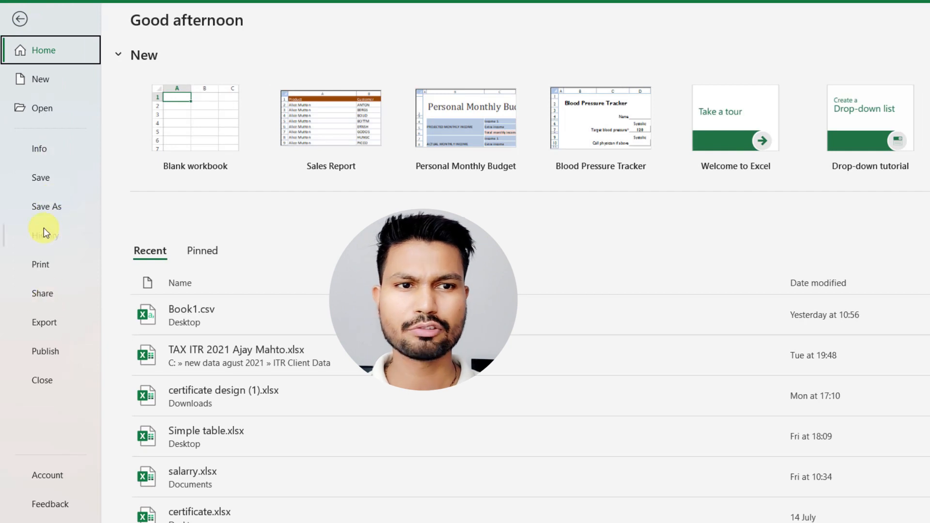
click(45, 264)
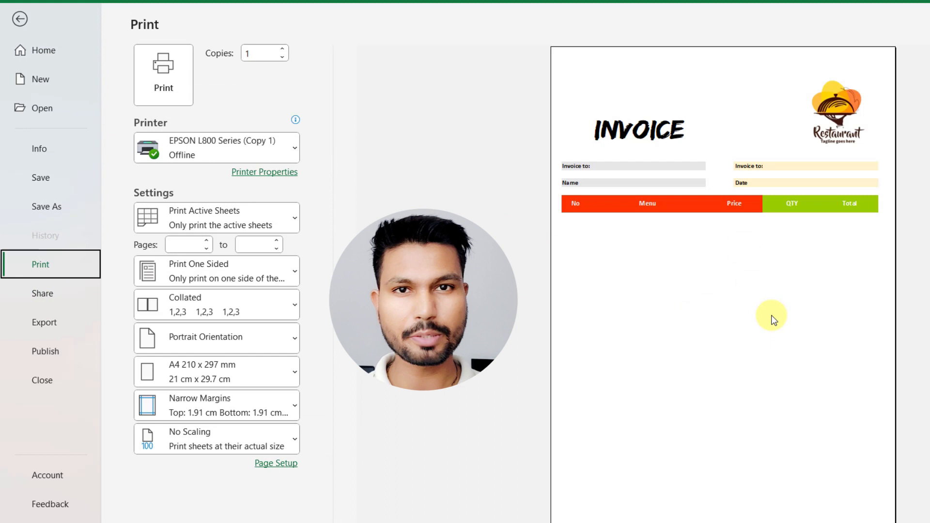
key(Escape)
Merge and center B18:E18, B20:E20 and B22:E22 as the first three menu item cells.
drag(141, 274, 300, 272)
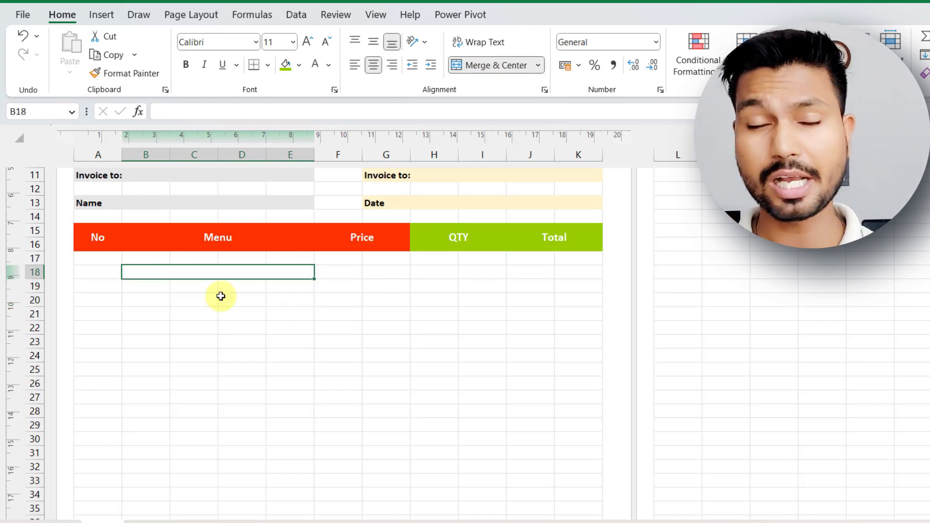
click(141, 301)
key(shift+Right)
key(shift+Right)
key(shift+Right)
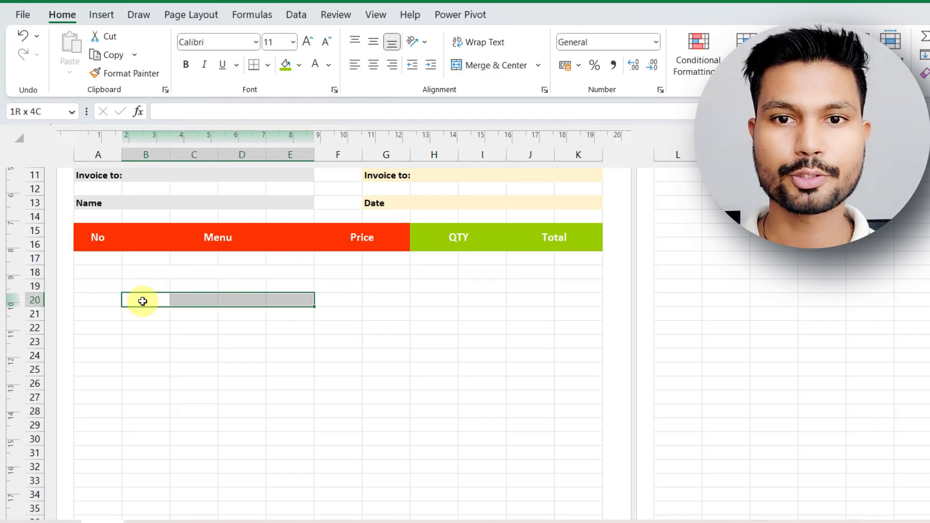
click(481, 65)
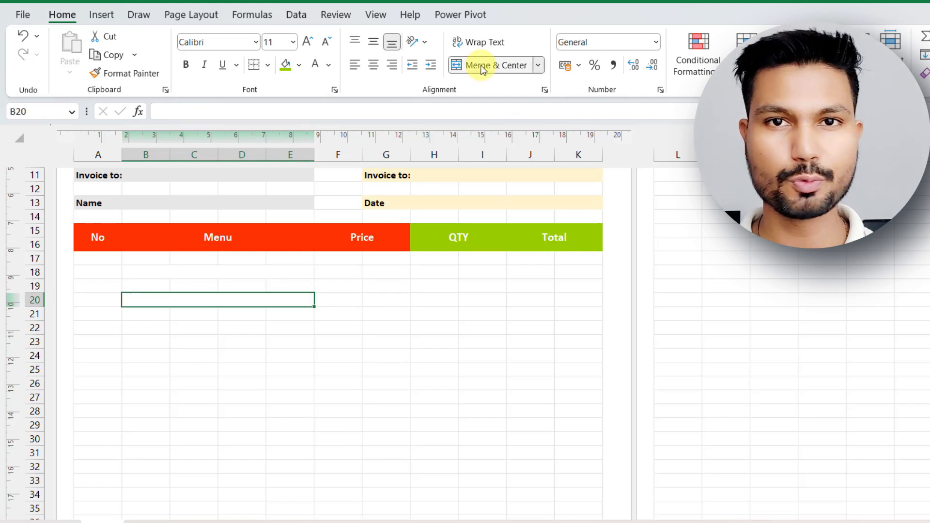
click(150, 329)
key(shift+Right)
key(shift+Right)
key(shift+Right)
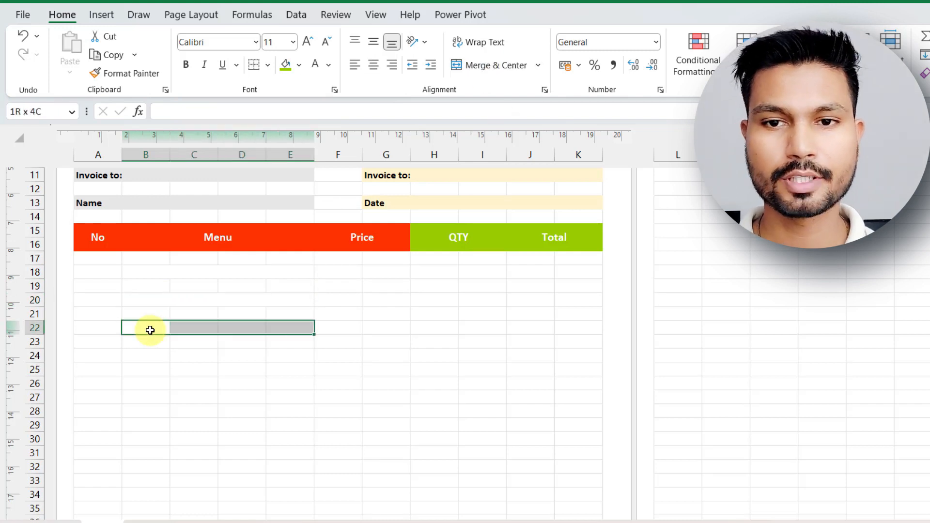
click(501, 65)
Merge and center B24:E24 and B26:E26 as further menu item cells.
key(Down)
key(Down)
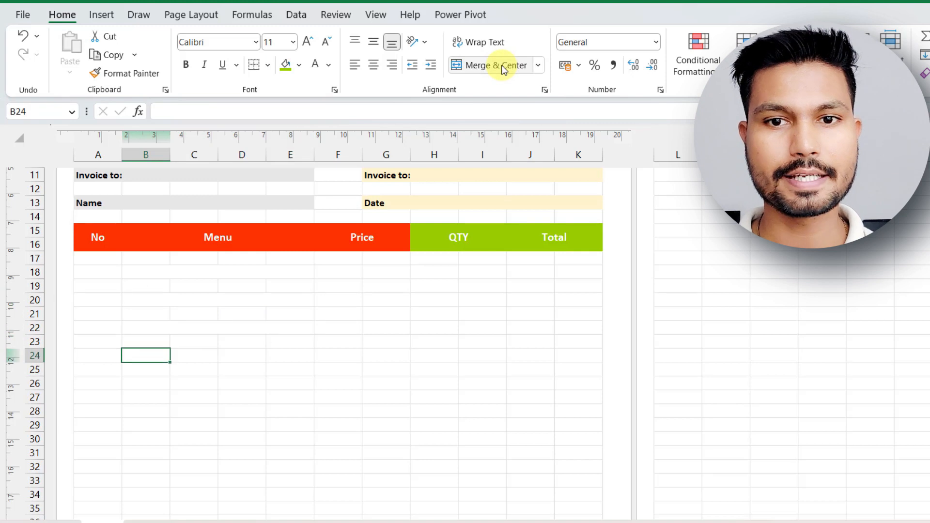
key(shift+Right)
key(shift+Right)
key(shift+Right)
key(shift+Right)
key(shift+Left)
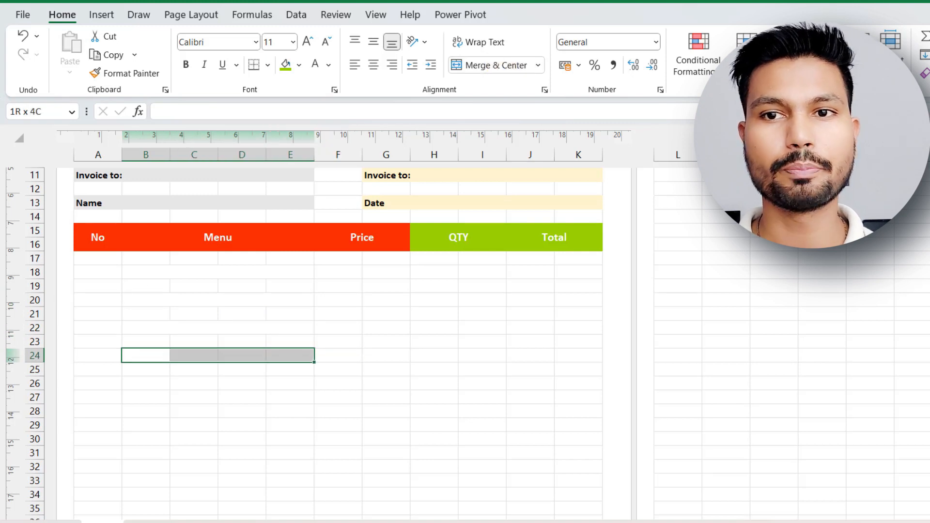
click(472, 65)
click(142, 384)
key(shift+Right)
key(shift+Right)
key(shift+Right)
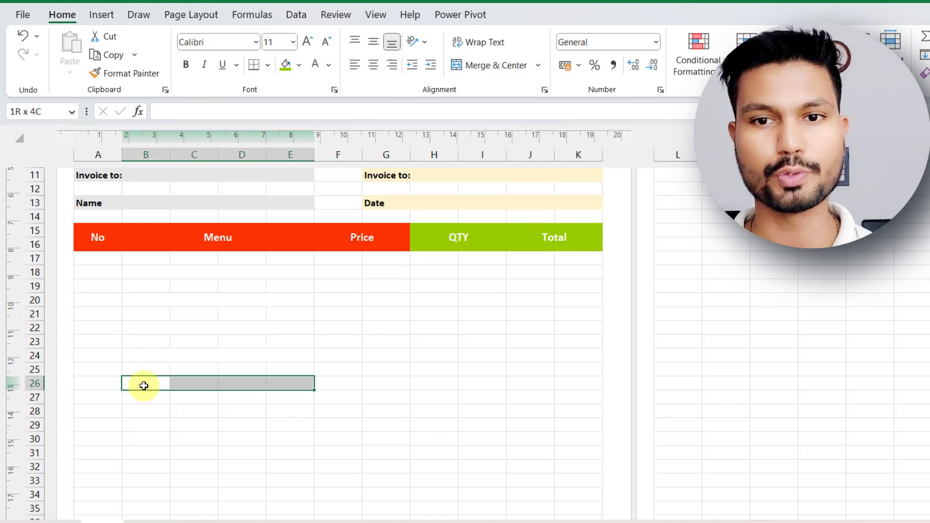
click(499, 65)
Merge and center B28:E28 and B30:E30 as the last two menu item cells.
click(134, 411)
key(shift+Right)
key(shift+Right)
key(shift+Right)
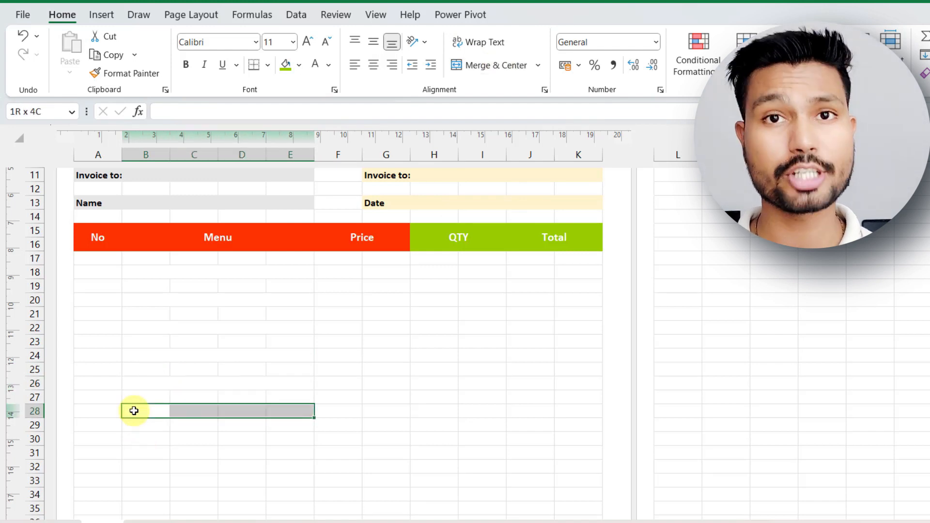
click(473, 64)
click(144, 436)
key(shift+Right)
key(shift+Right)
key(shift+Right)
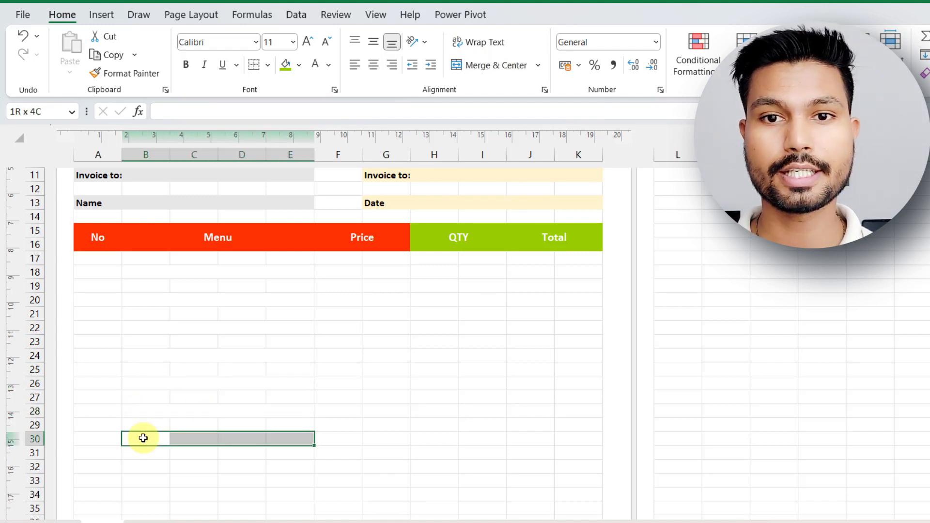
click(509, 65)
Enter 1 as the first item number in cell A18.
click(102, 272)
text(1)
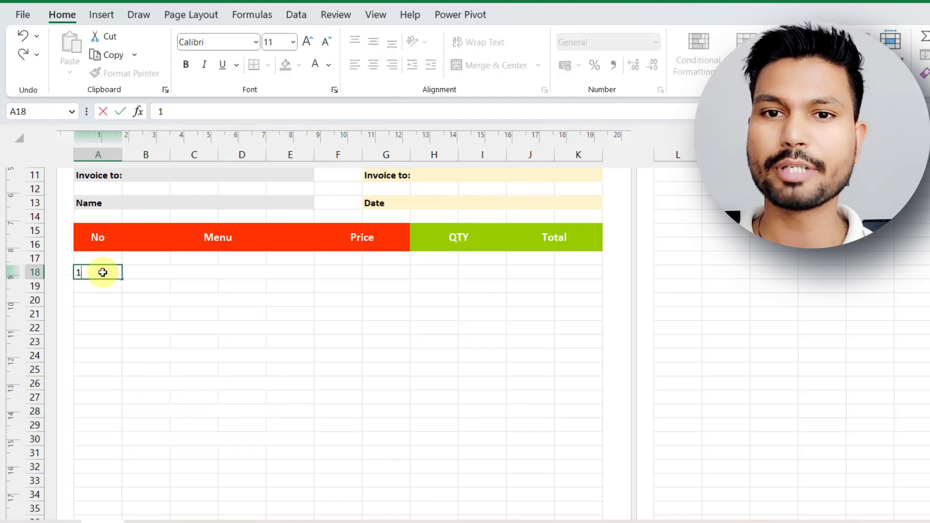
click(190, 273)
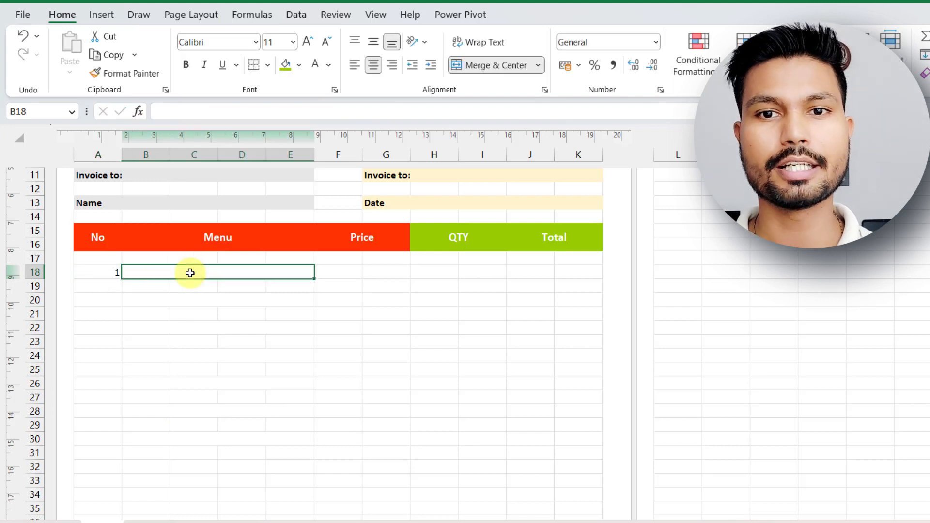
Center the item area A18:K30 horizontally and make it bold.
click(98, 272)
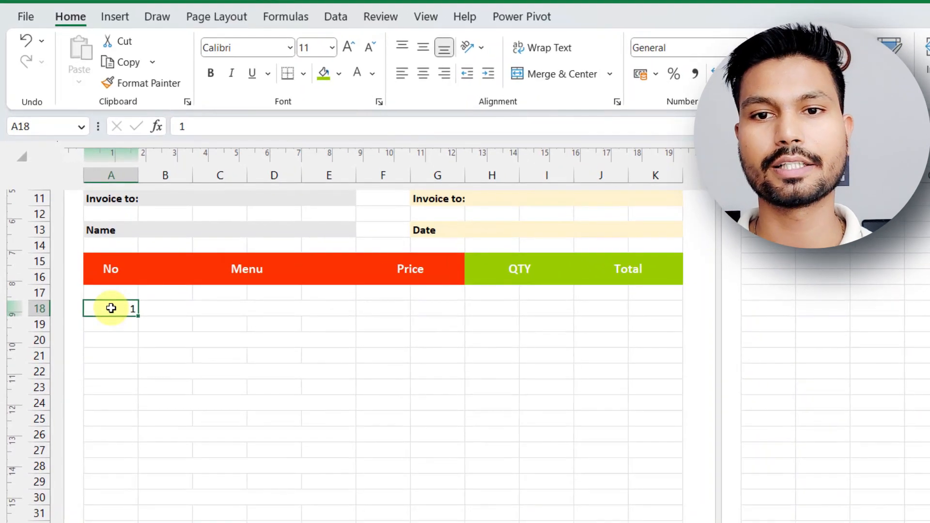
key(shift+Right)
key(shift+Right)
key(shift+Right)
key(shift+Right)
key(shift+Right)
key(shift+Right)
key(shift+Right)
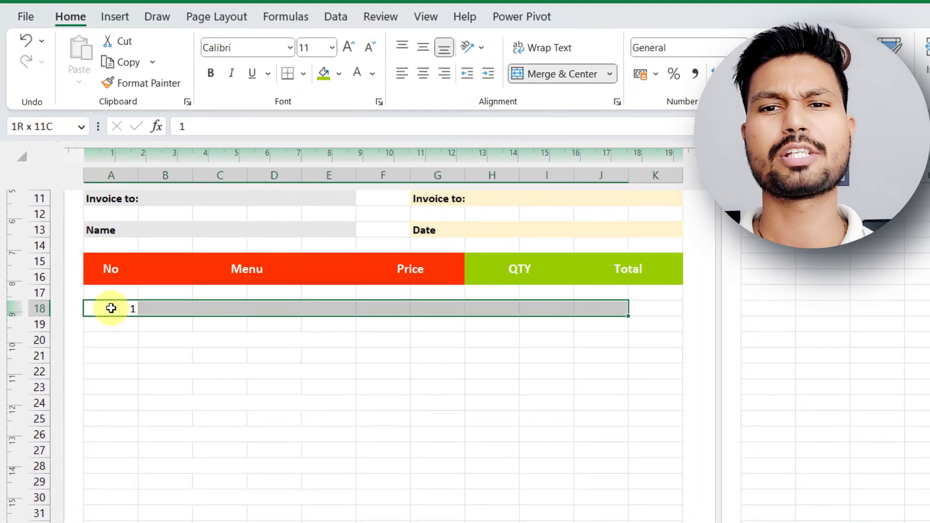
key(shift+Down)
key(shift+Down)
key(shift+Down)
key(shift+Down)
key(shift+Down)
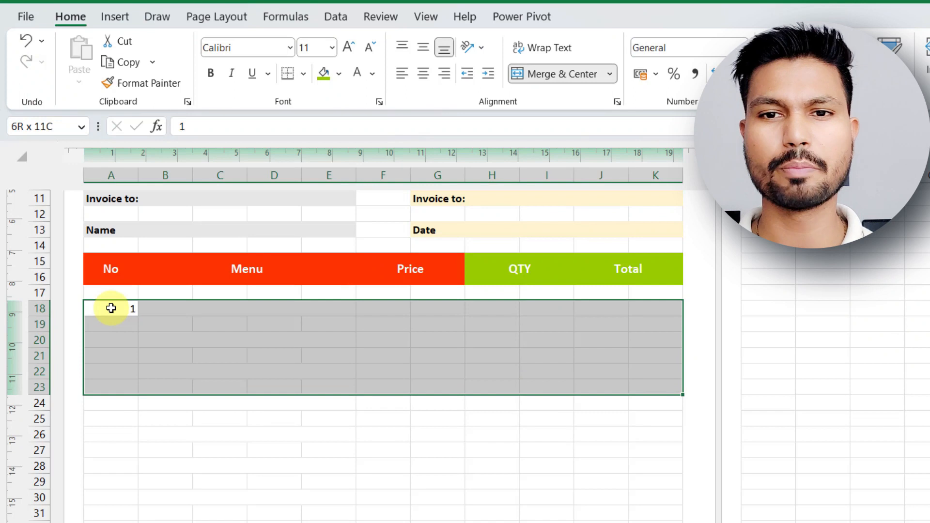
key(shift+Down)
key(shift+Down)
key(shift+Down)
key(shift+Down)
key(shift+Down)
key(shift+Down)
key(shift+Down)
key(shift+Down)
key(shift+Down)
key(shift+Up)
key(shift+Up)
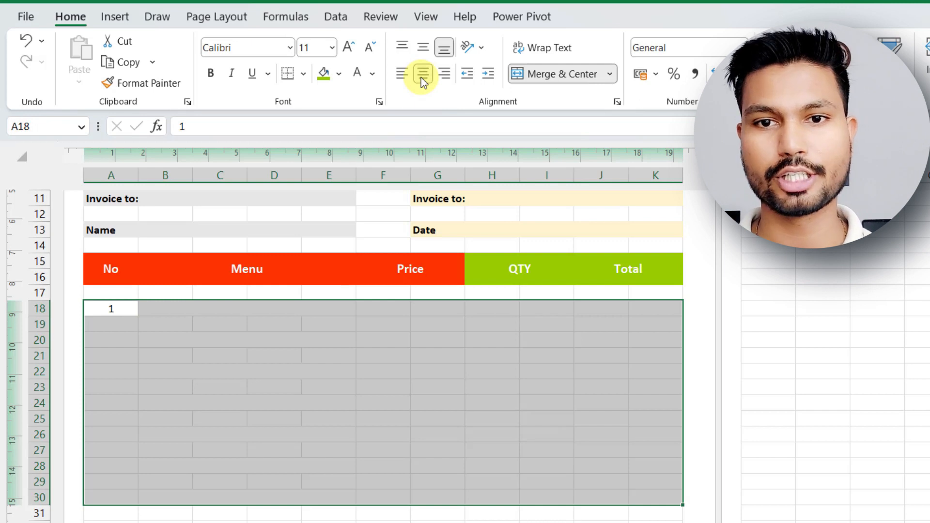
click(317, 435)
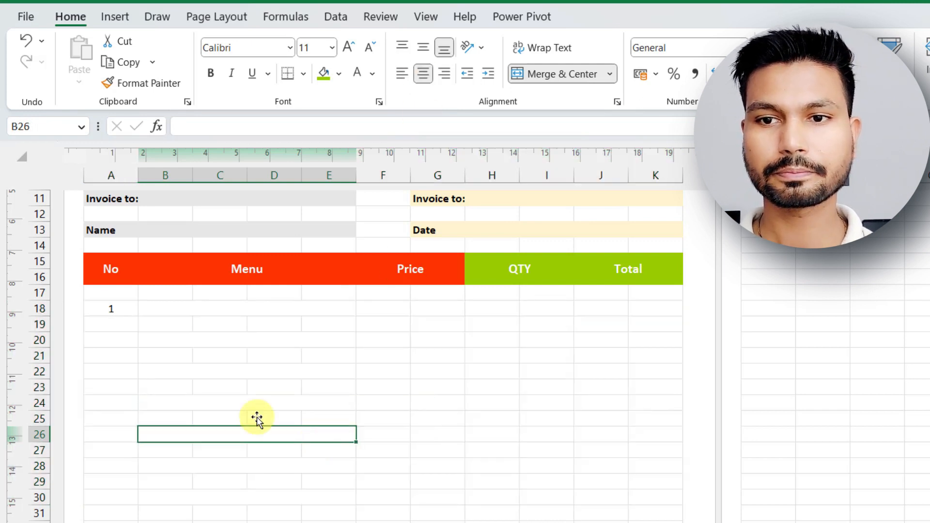
drag(98, 308, 666, 496)
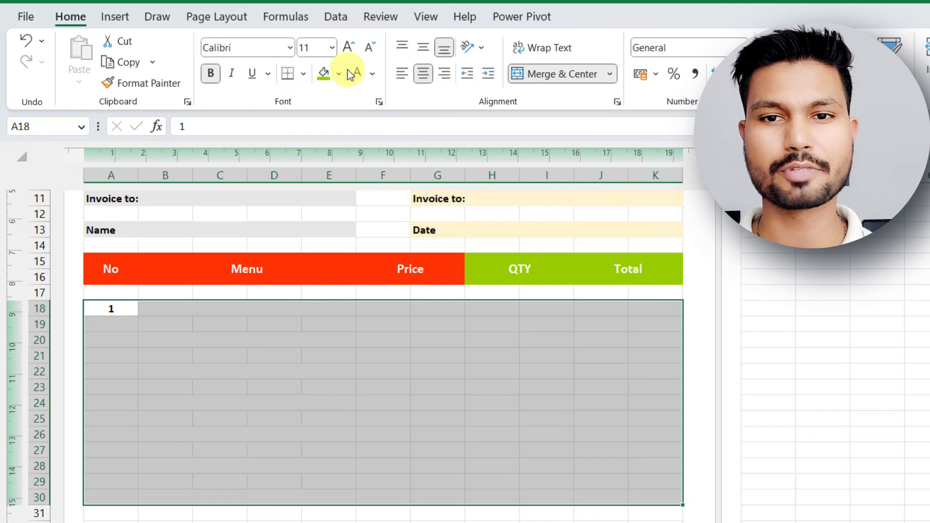
click(277, 386)
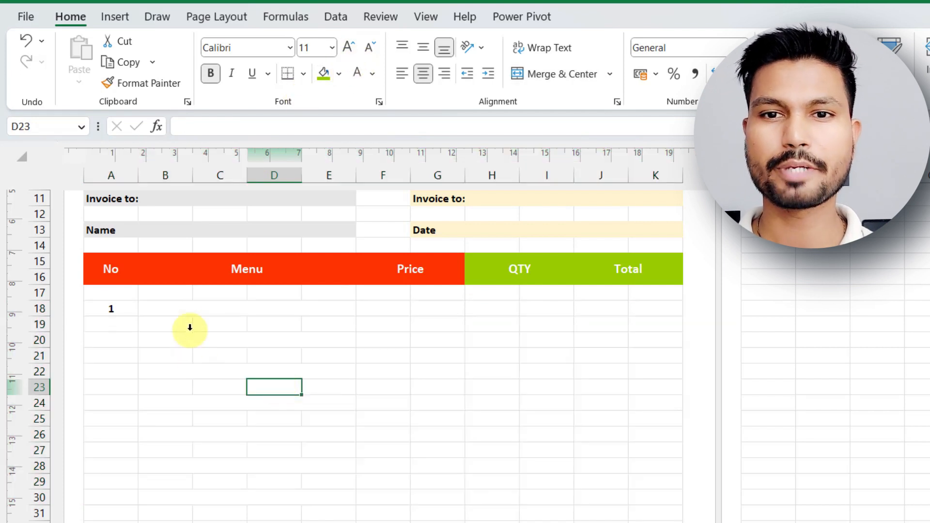
Enter Paneer Tikka as the first menu item in B18.
click(204, 311)
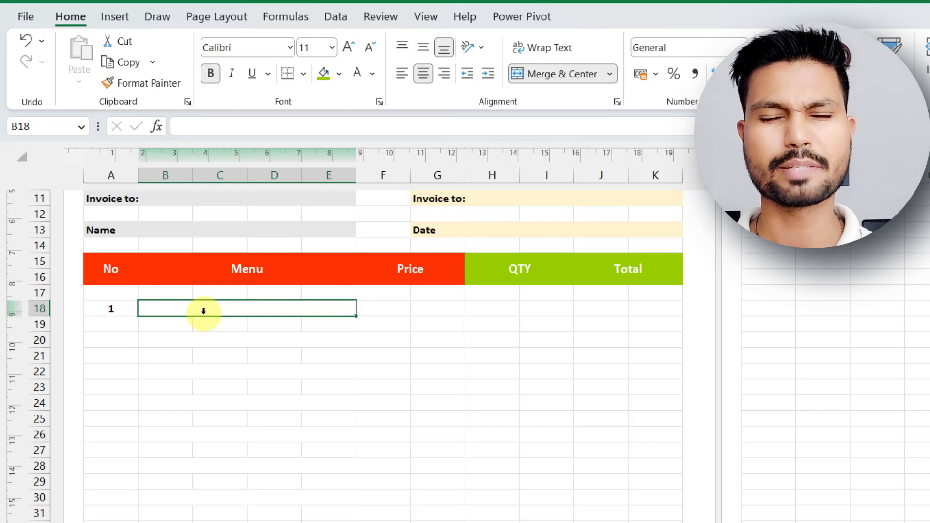
text(Pa)
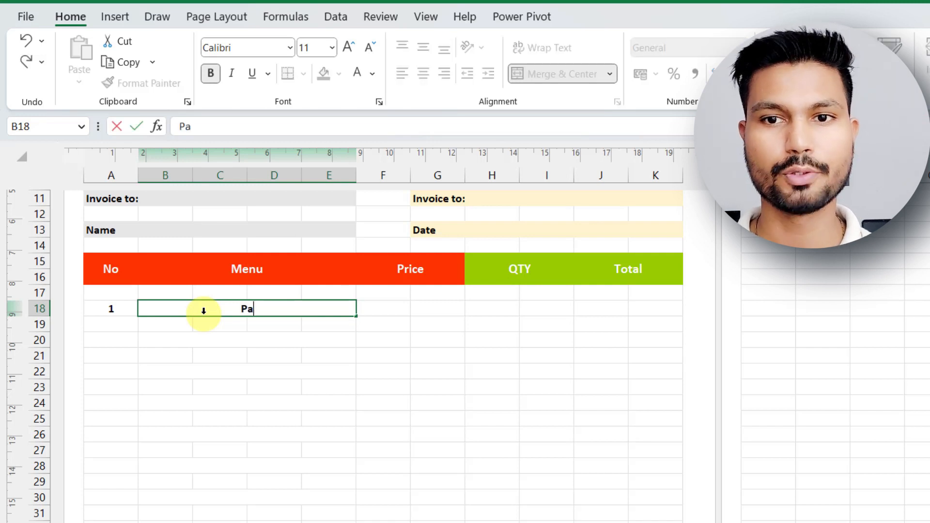
text(neer Tikka)
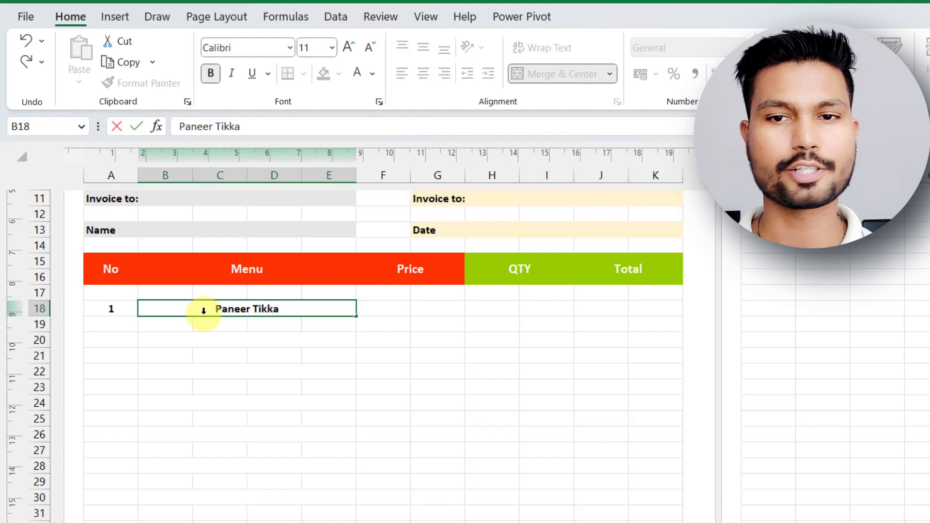
key(Tab)
Merge the Price cells F18:G30 across so each row has one price cell.
key(shift+Right)
key(shift+Down)
key(shift+Down)
key(shift+Down)
key(shift+Down)
key(shift+Down)
key(shift+Down)
key(shift+Down)
key(shift+Down)
key(shift+Down)
key(shift+Down)
key(shift+Down)
key(shift+Down)
key(shift+Down)
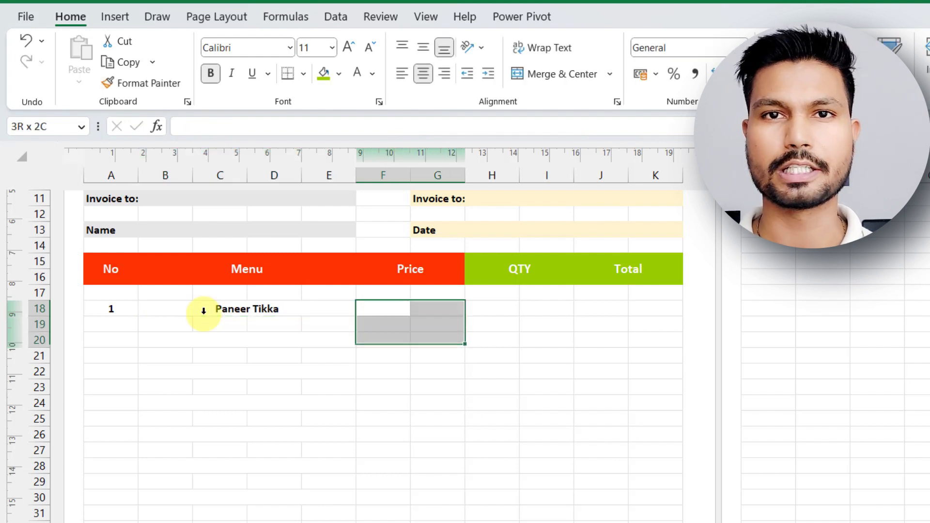
key(shift+Up)
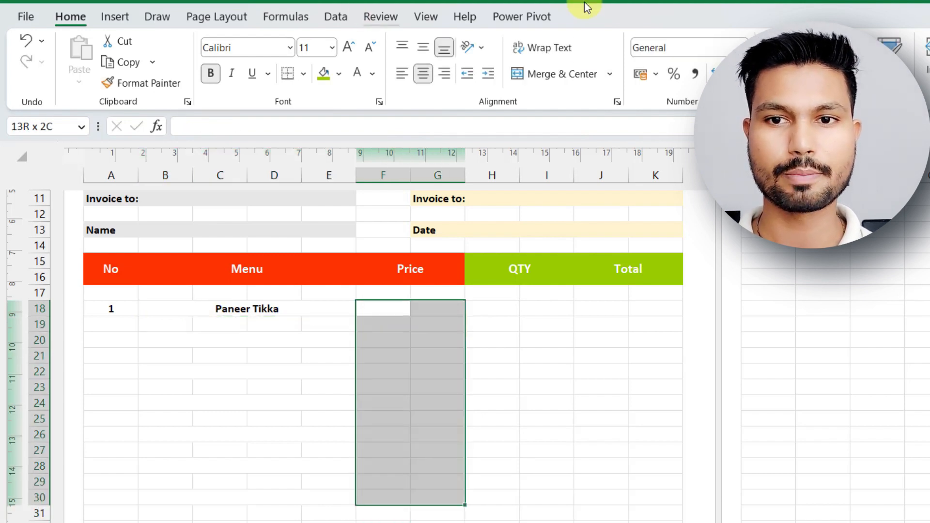
click(609, 74)
click(575, 121)
click(541, 326)
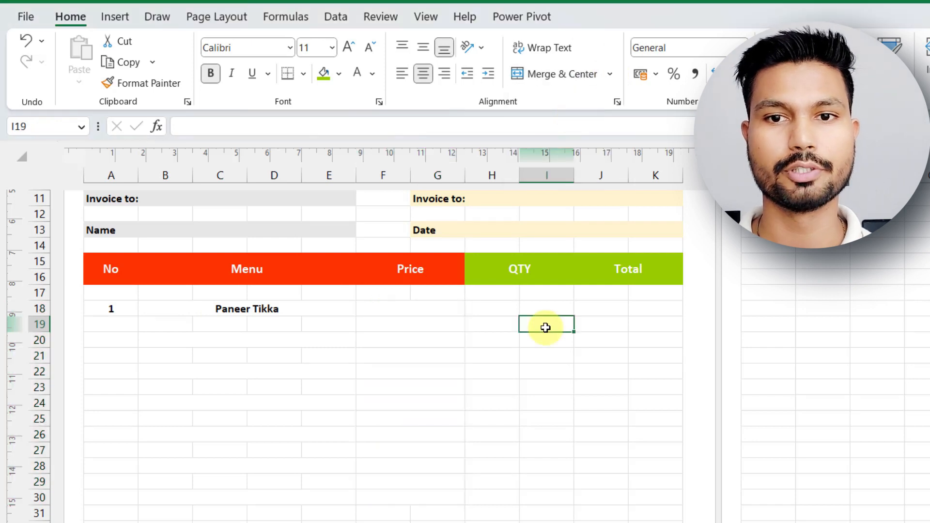
Merge the Menu cells B19:E30 across, one merged cell per row.
click(151, 325)
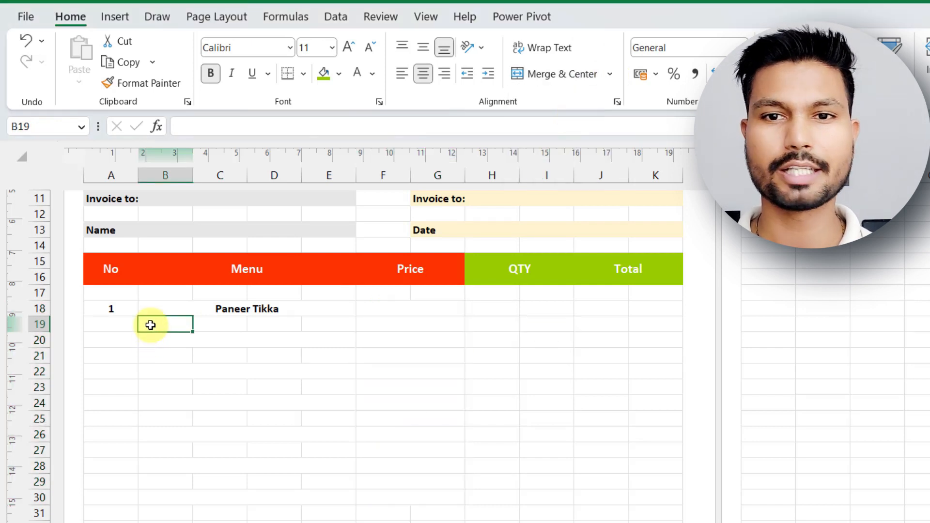
key(shift+Right)
key(shift+Right)
key(shift+Right)
key(shift+Down)
key(shift+Down)
key(shift+Down)
key(shift+Down)
key(shift+Down)
key(shift+Down)
key(shift+Down)
key(shift+Down)
key(shift+Down)
key(shift+Down)
key(shift+Down)
key(shift+Down)
key(shift+Up)
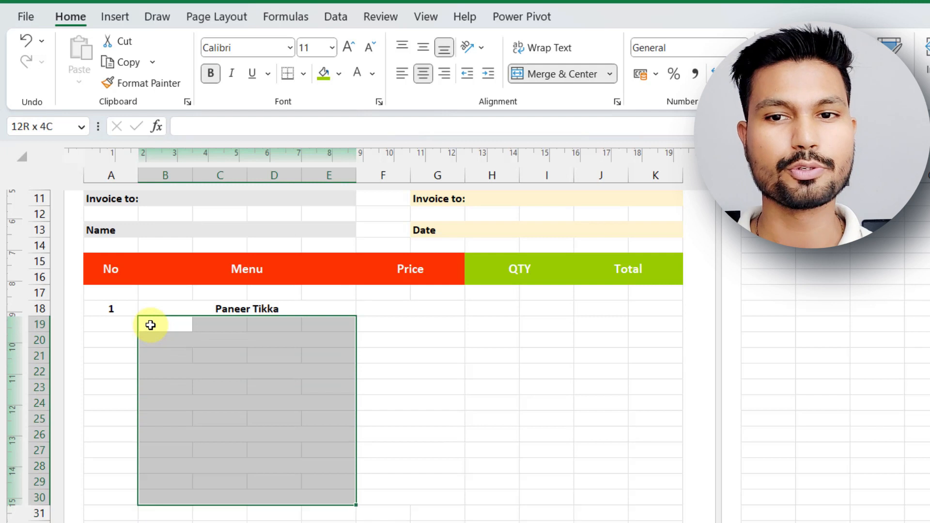
click(609, 74)
click(577, 121)
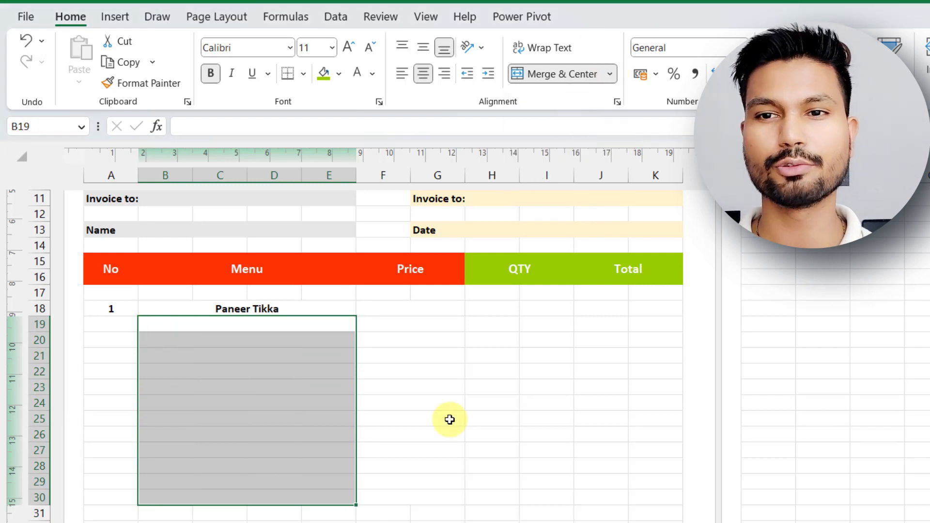
click(449, 419)
Merge the QTY cells H18:I30 across, row by row.
click(494, 308)
key(shift+Right)
key(shift+Down)
key(shift+Down)
key(shift+Down)
key(shift+Down)
key(shift+Down)
key(shift+Down)
key(shift+Down)
key(shift+Down)
key(shift+Down)
key(shift+Down)
key(shift+Down)
key(shift+Down)
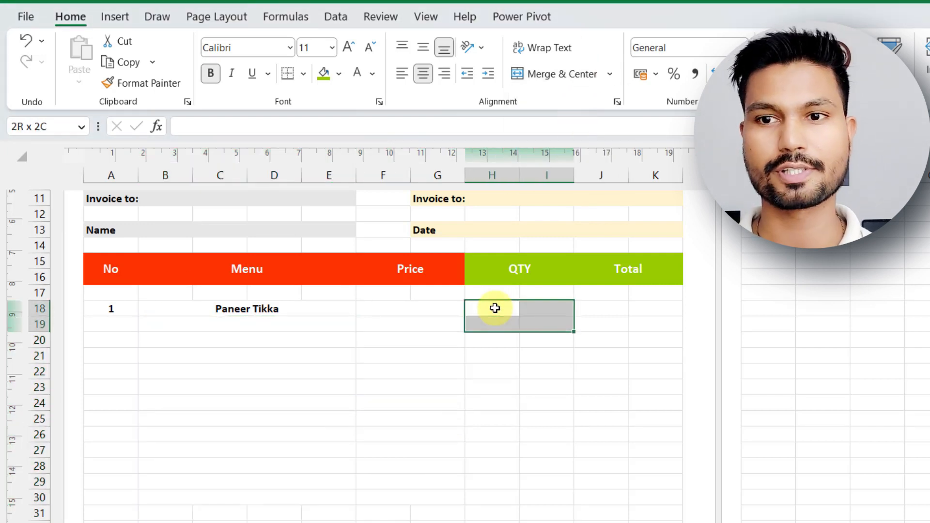
click(611, 75)
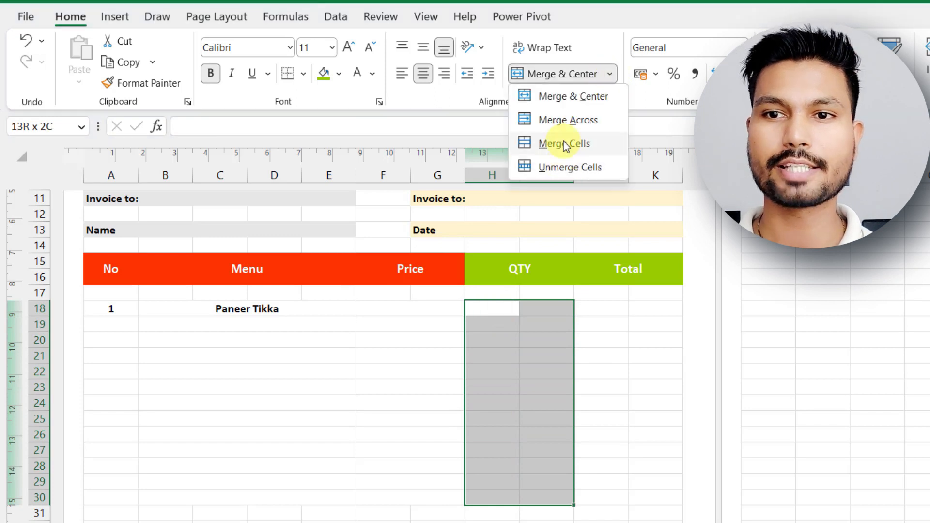
click(562, 122)
click(648, 399)
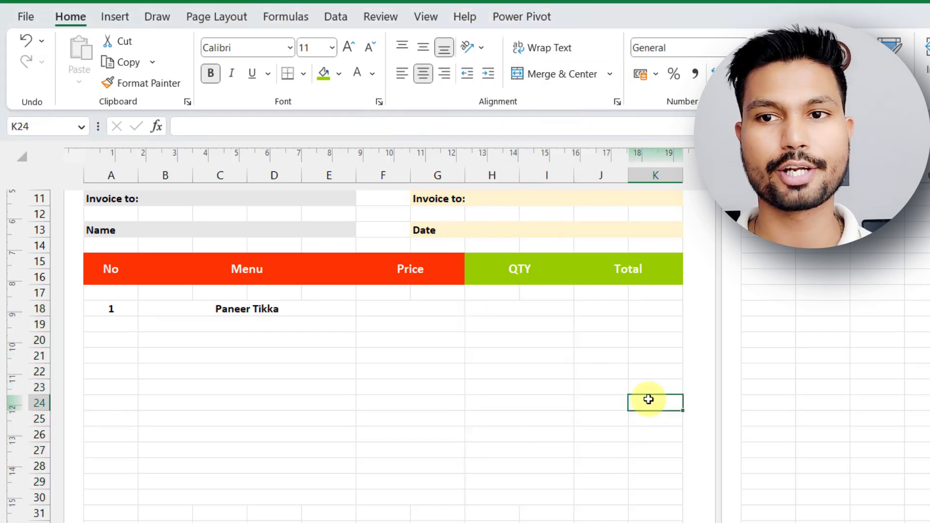
Merge the Total cells J18:K30 across, row by row.
click(600, 310)
key(shift+Right)
key(shift+Down)
key(shift+Down)
key(shift+Down)
key(shift+Down)
key(shift+Down)
key(shift+Down)
key(shift+Down)
key(shift+Down)
key(shift+Down)
key(shift+Down)
key(shift+Down)
key(shift+Down)
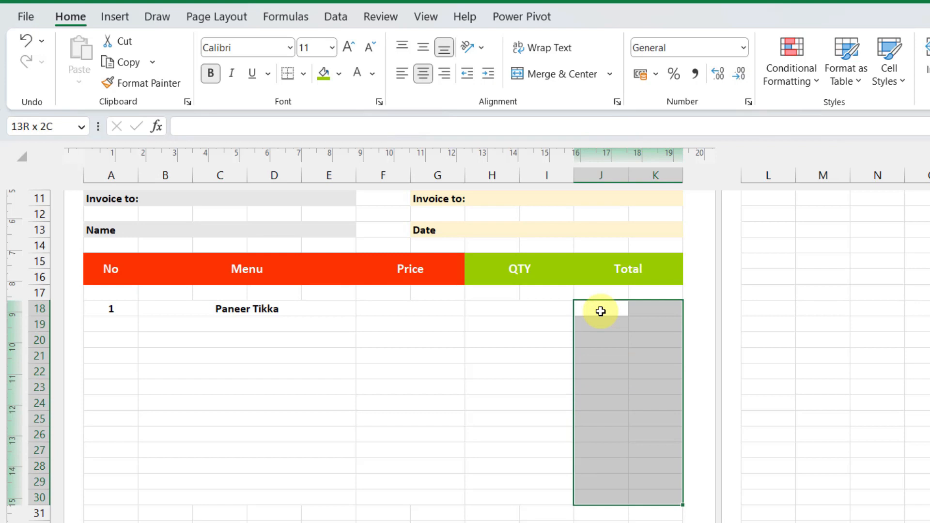
click(609, 74)
click(567, 120)
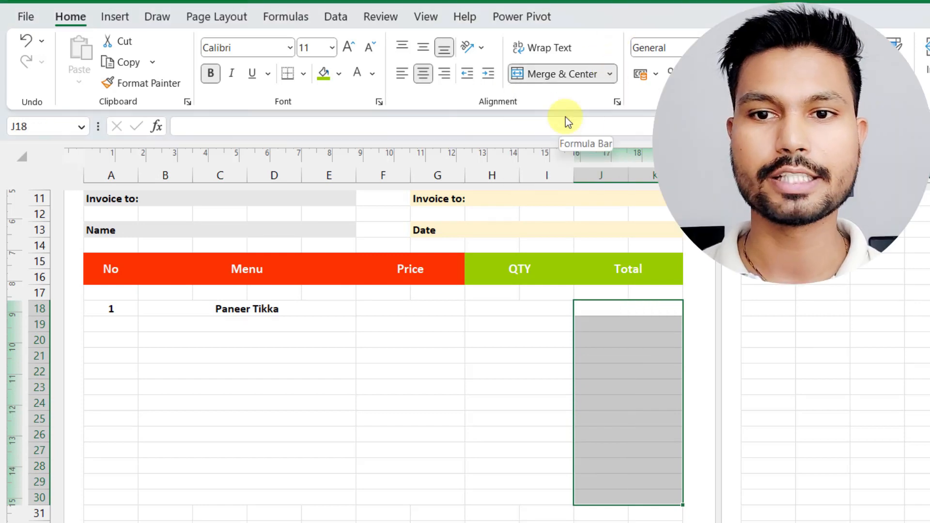
click(461, 437)
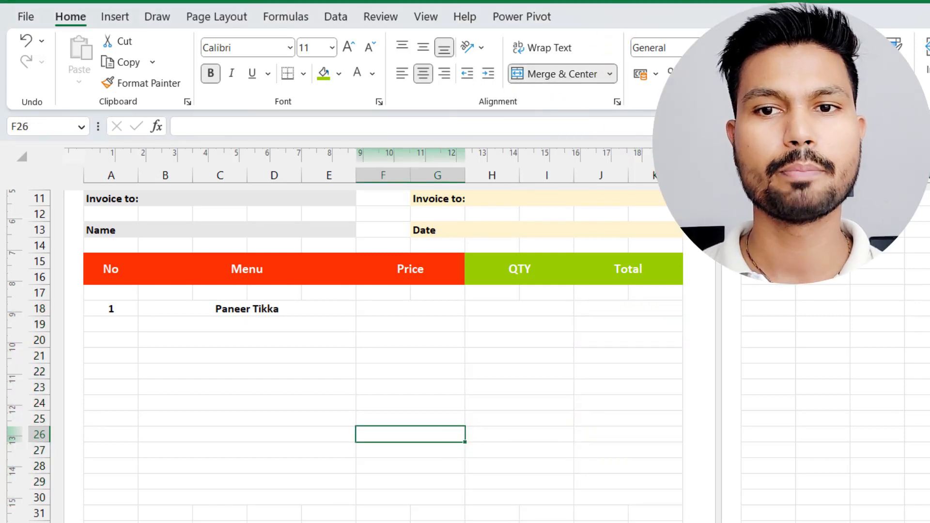
Enter a price of 280 in F18 and a quantity of 1 in H18 for Paneer Tikka.
click(423, 313)
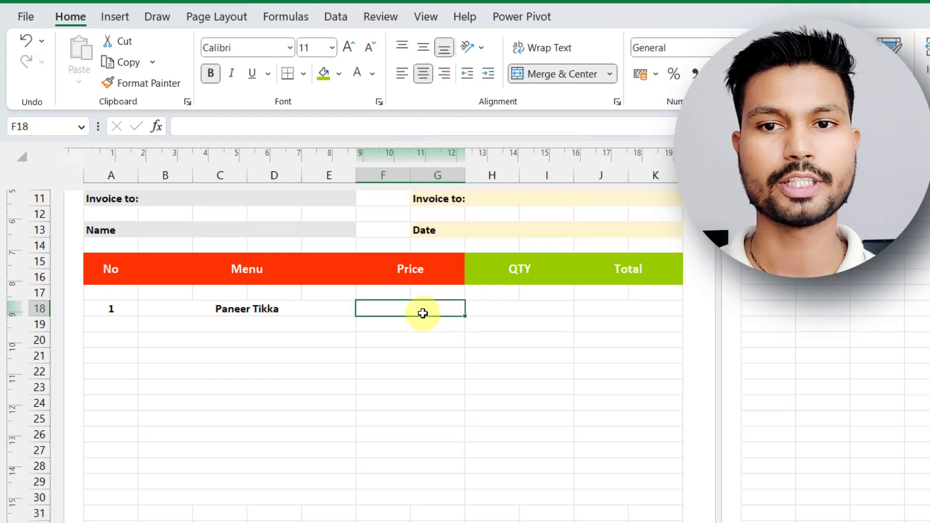
text(280)
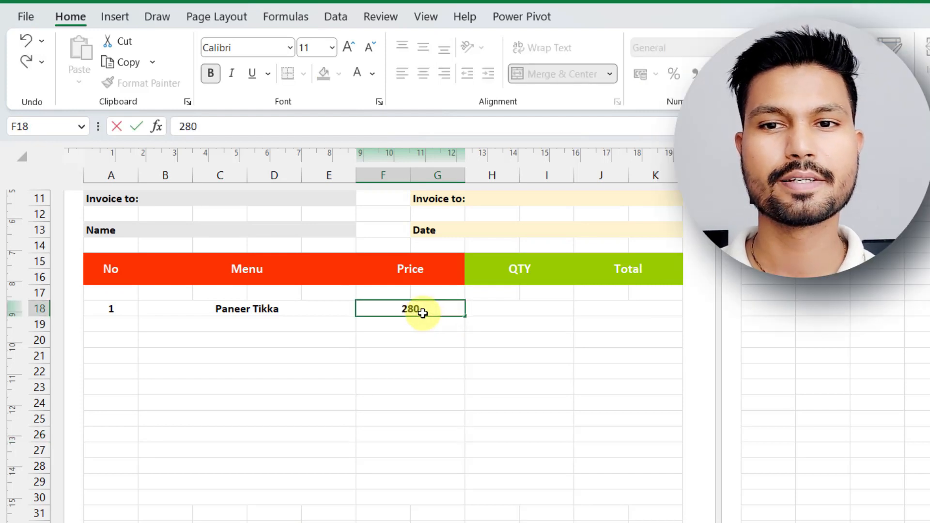
click(507, 310)
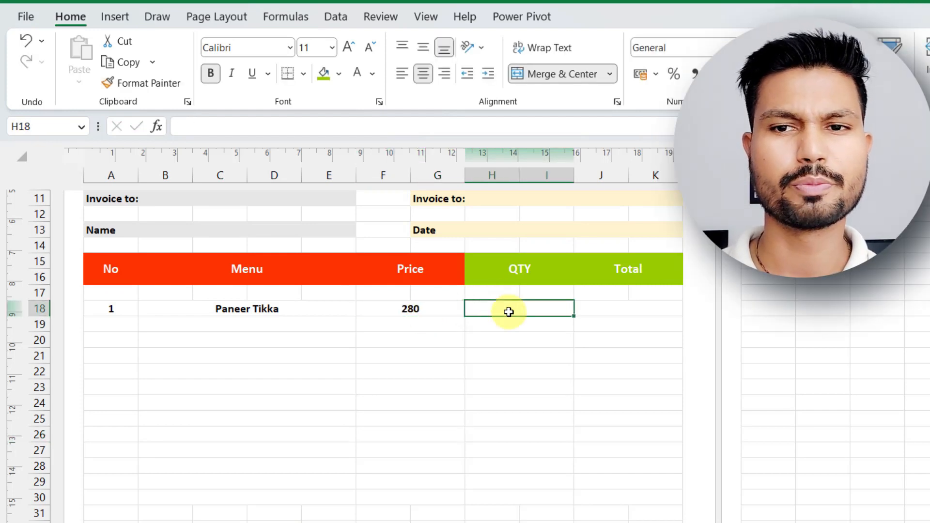
text(1)
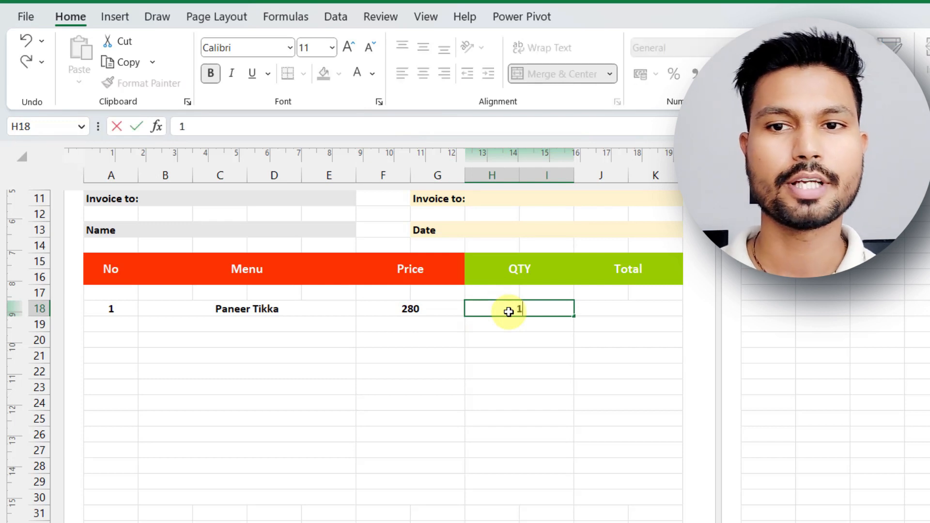
key(Tab)
Apply a thick bottom border to A30:K30 to close off the item table.
click(103, 499)
key(shift+Right)
key(shift+Right)
key(shift+Right)
key(shift+Right)
key(shift+Right)
key(shift+Right)
key(shift+Right)
key(shift+Right)
key(shift+Right)
key(shift+Right)
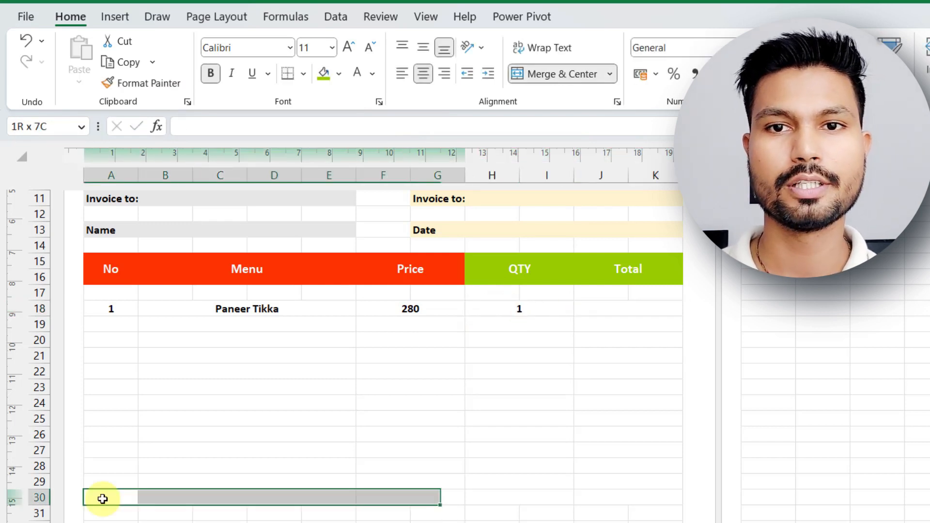
click(304, 74)
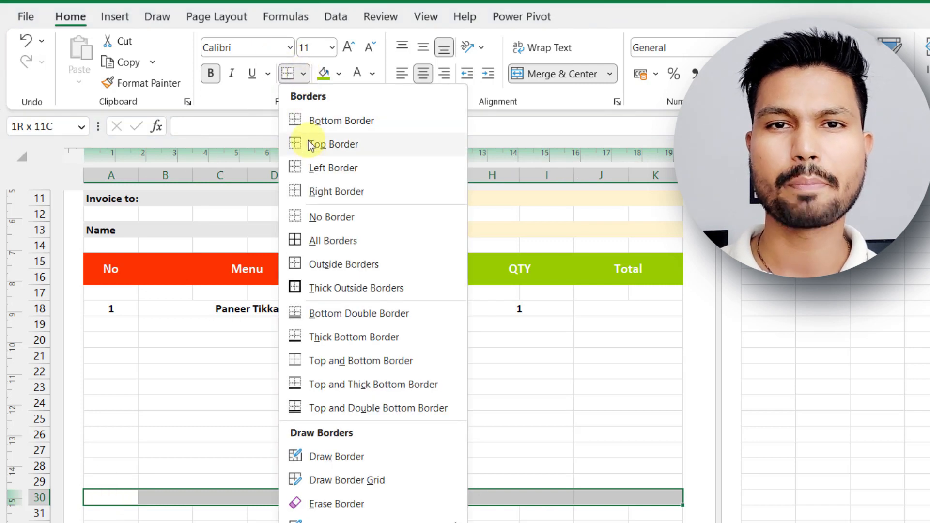
click(340, 338)
click(307, 451)
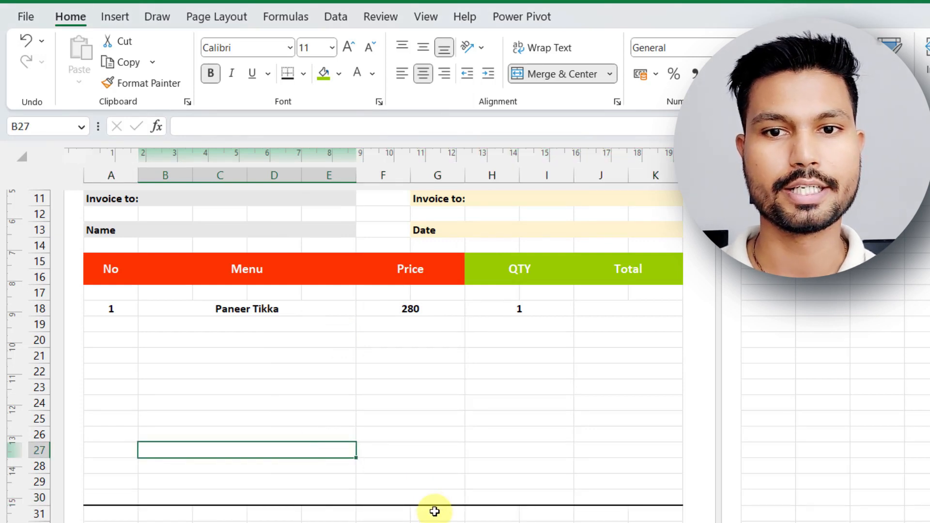
Merge and center A32:D33 below the item table and enter the heading Payment Details.
scroll(434, 485, down, 2)
click(116, 424)
key(shift+Right)
key(shift+Right)
key(shift+Right)
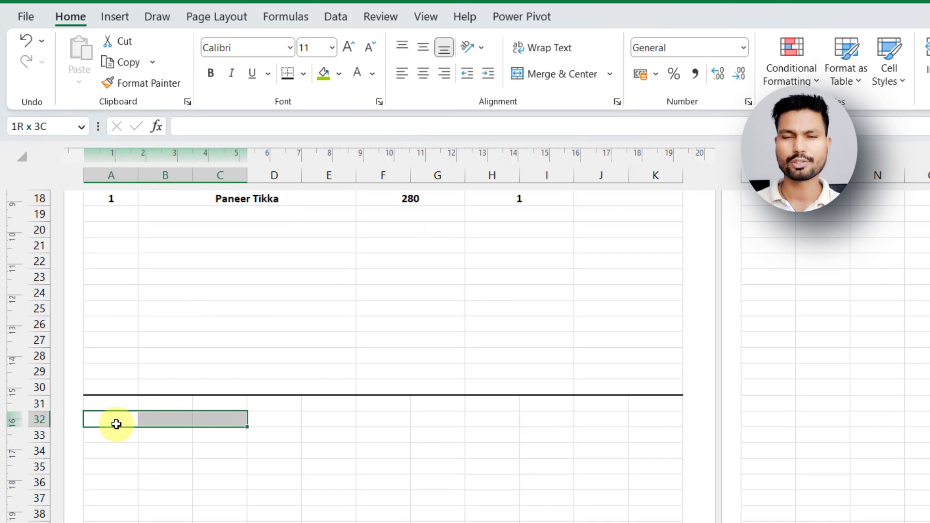
key(shift+Down)
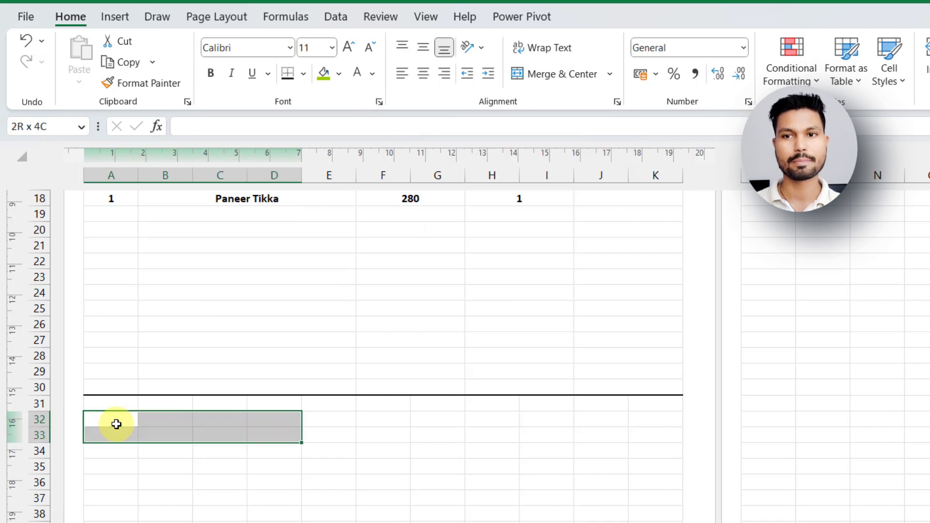
click(560, 74)
text(Payment Details)
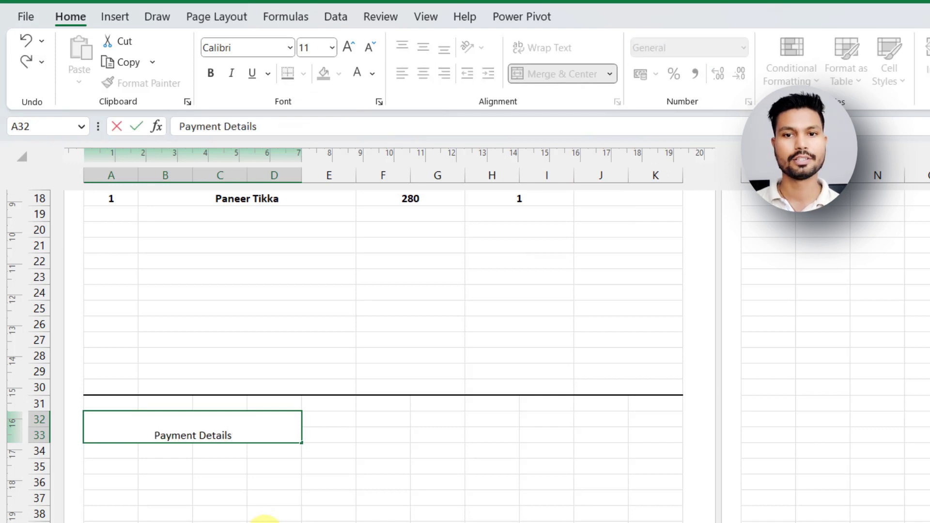
click(220, 514)
Format the Payment Details heading as bold, size 14, vertically centered and left-aligned.
click(201, 438)
click(210, 74)
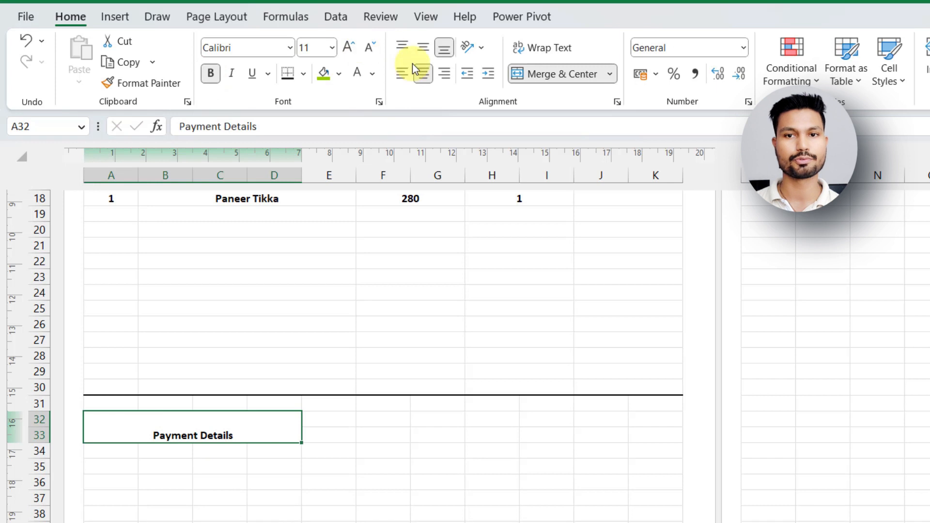
click(423, 47)
click(348, 48)
click(348, 50)
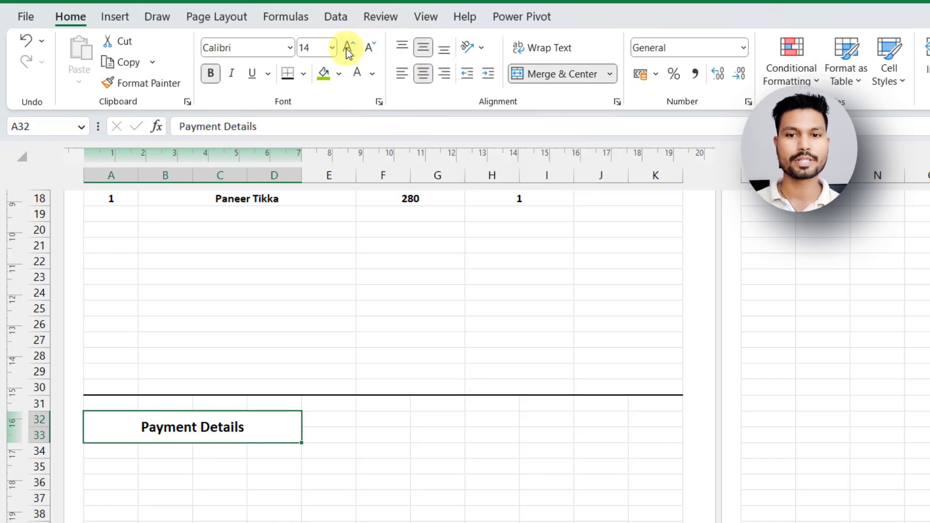
click(401, 73)
click(350, 452)
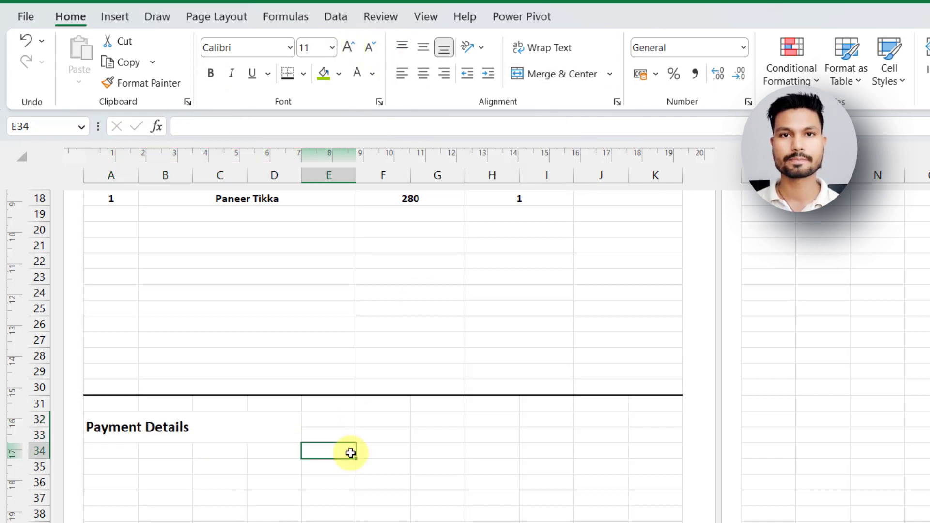
Merge A34:D36 across to form three separate payment detail lines under the heading.
click(109, 447)
drag(110, 447, 165, 449)
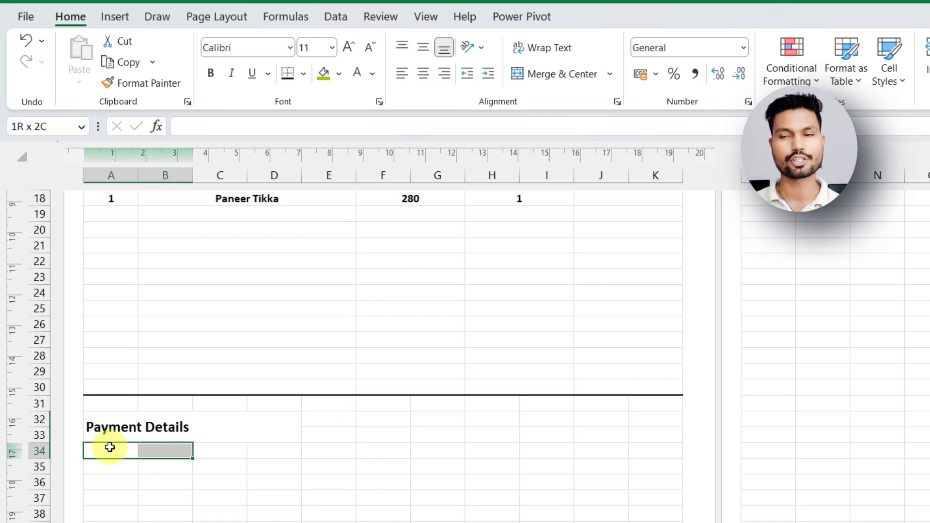
key(shift+Right)
key(shift+Right)
key(shift+Down)
key(shift+Down)
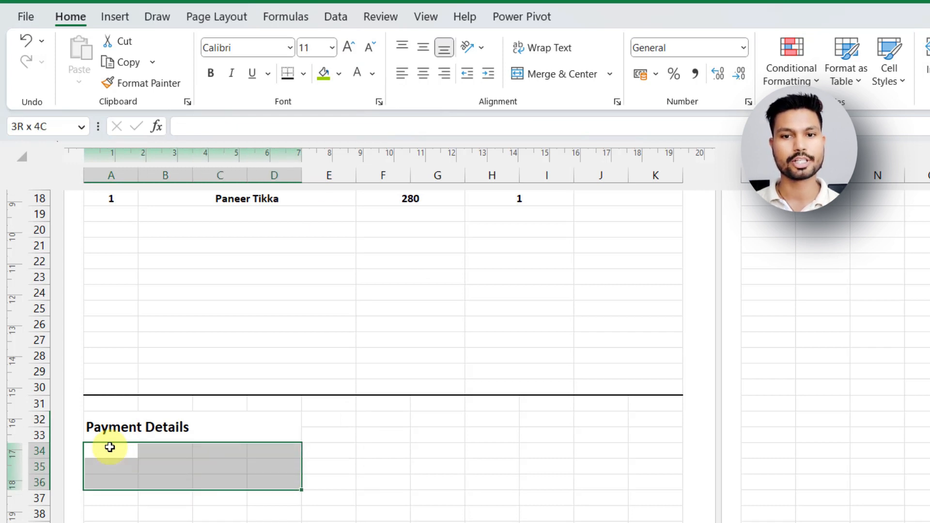
click(609, 73)
click(571, 119)
click(376, 493)
Enter the label Account No: followed by the bank account number in A34.
click(103, 450)
text(Ac)
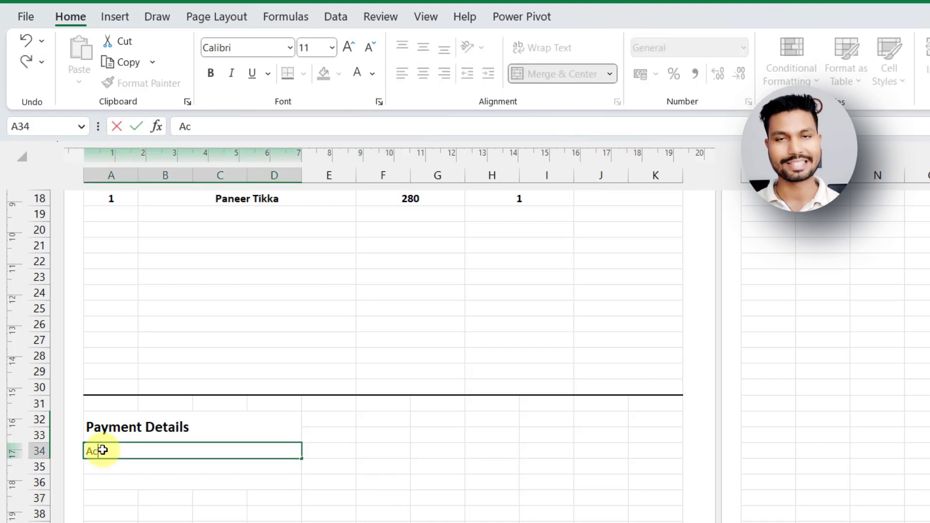
text(count No)
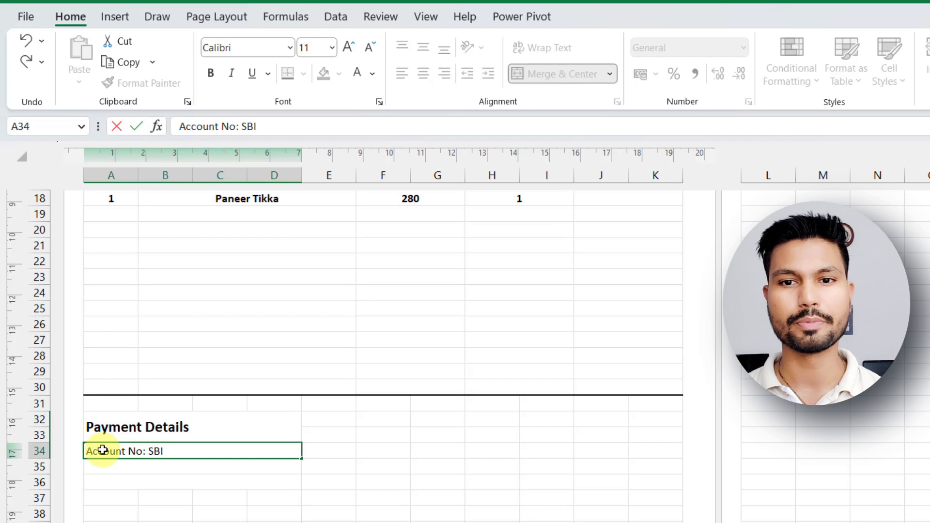
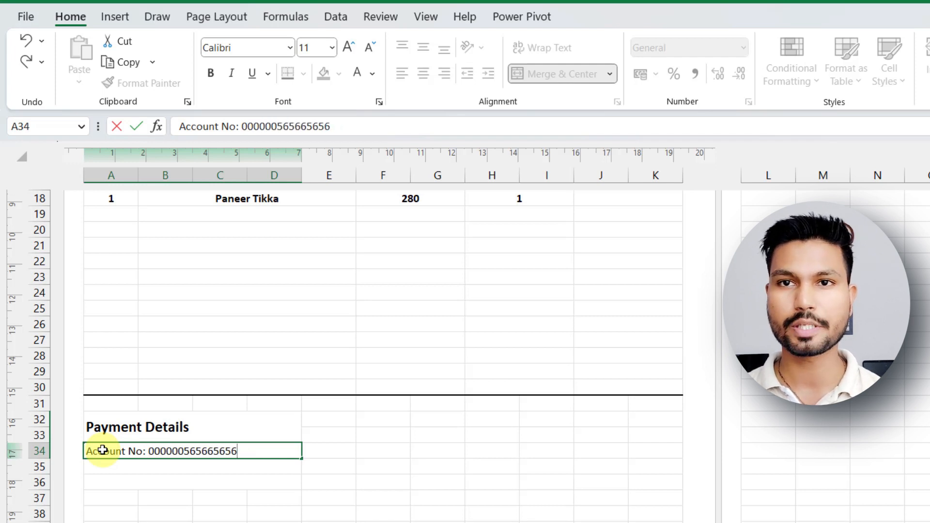
key(Return)
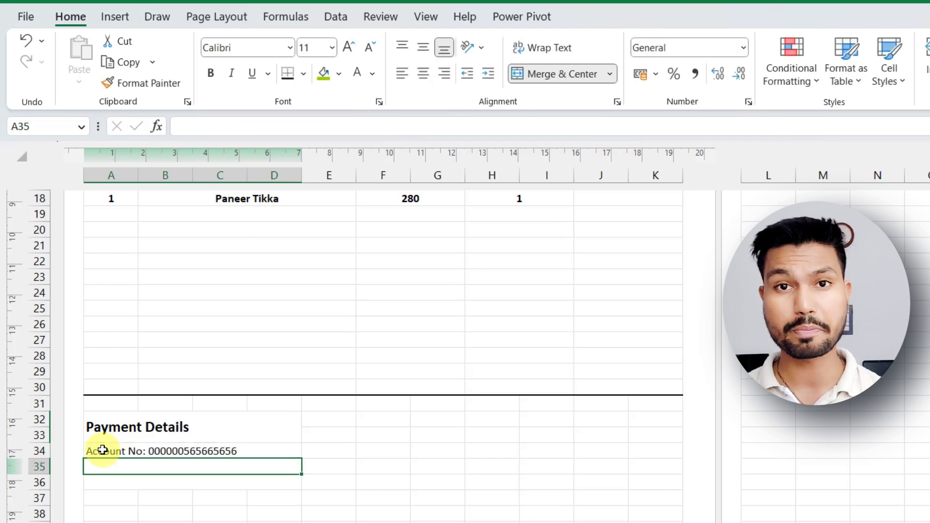
Enter the Account Name: label with the account holder's name in A35, and Bank Name: Punjab N Bank in A36.
text(A)
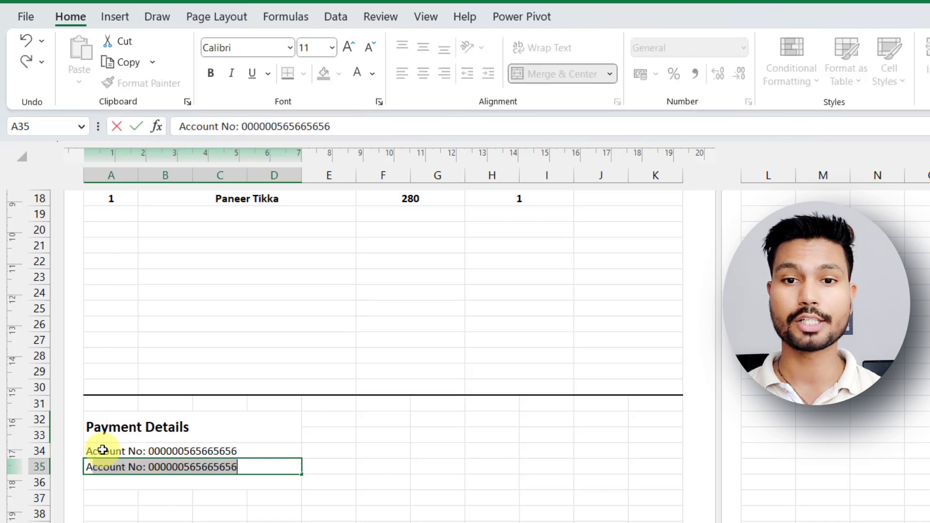
text(ccount Nan)
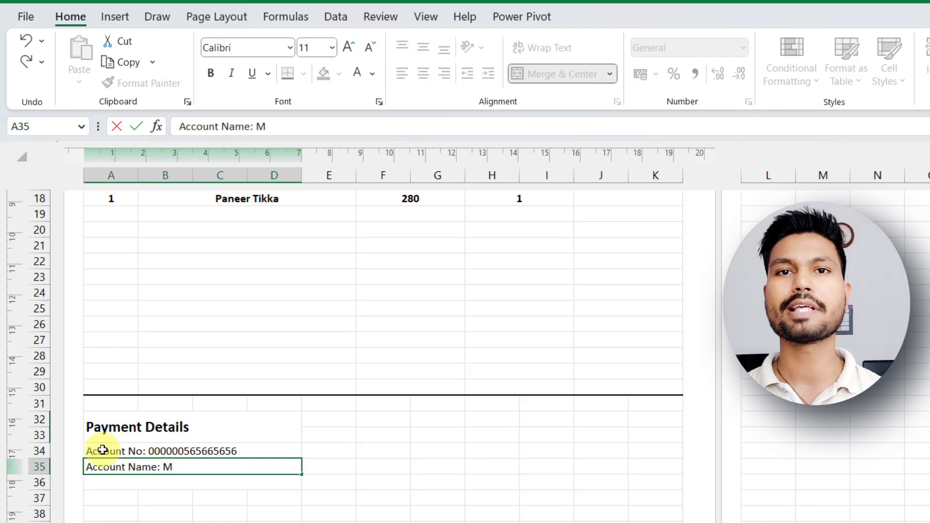
text(e: Mr. Vikky)
key(Return)
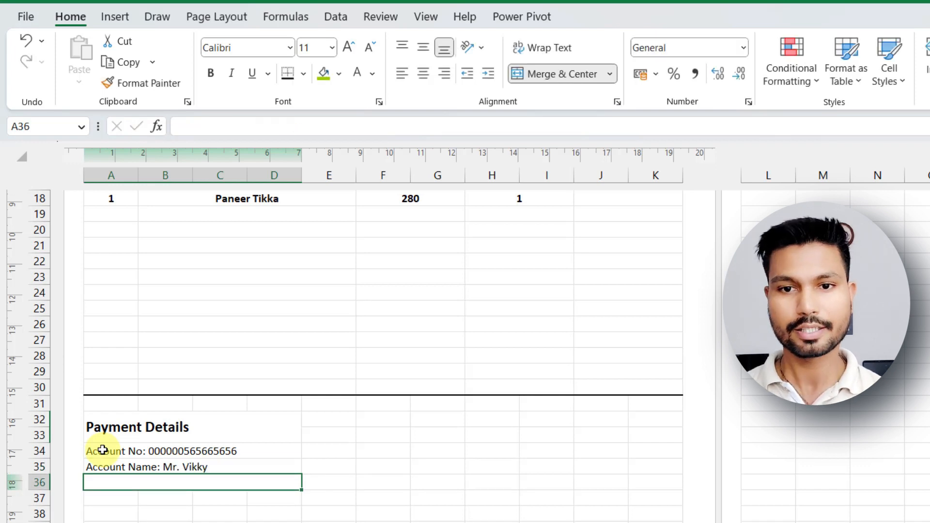
text(Bank Name: Punjab N Bank)
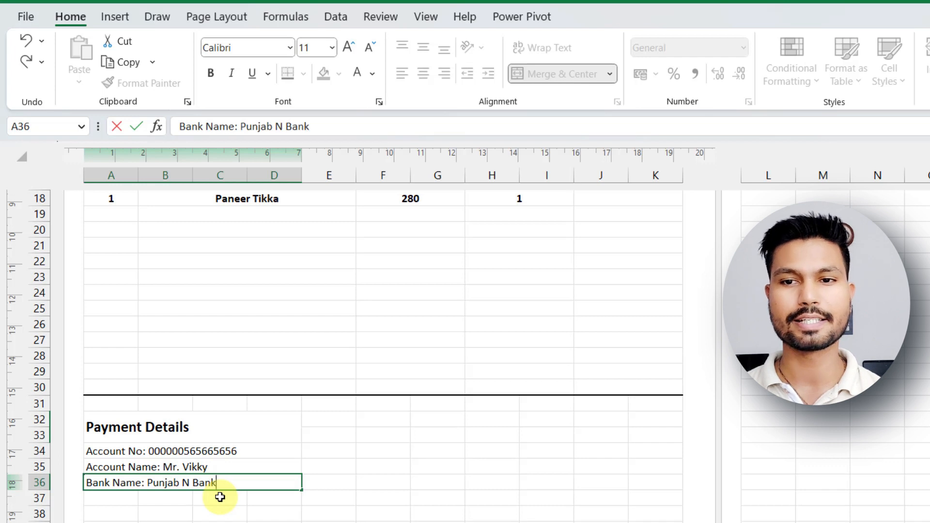
Merge and center H32:I32, enter the label Subtotal and set its font size to 12.
drag(504, 420, 554, 420)
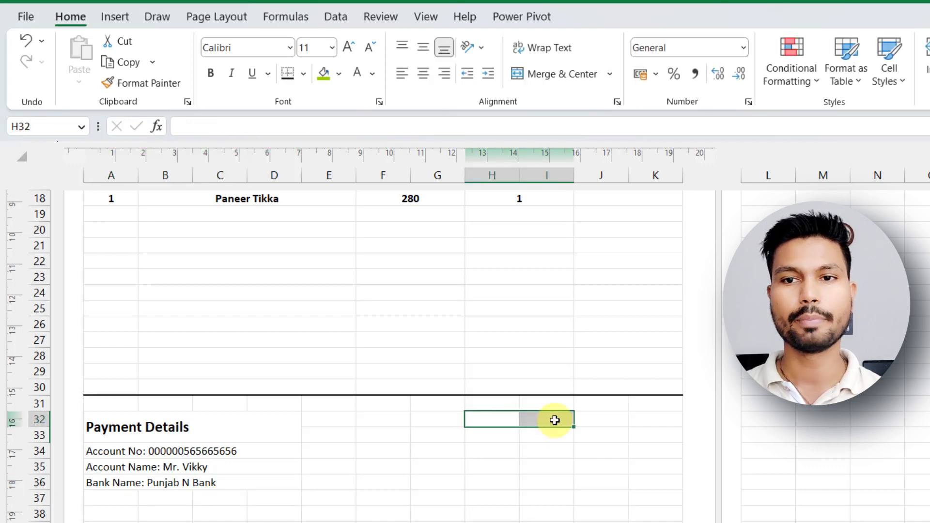
click(521, 77)
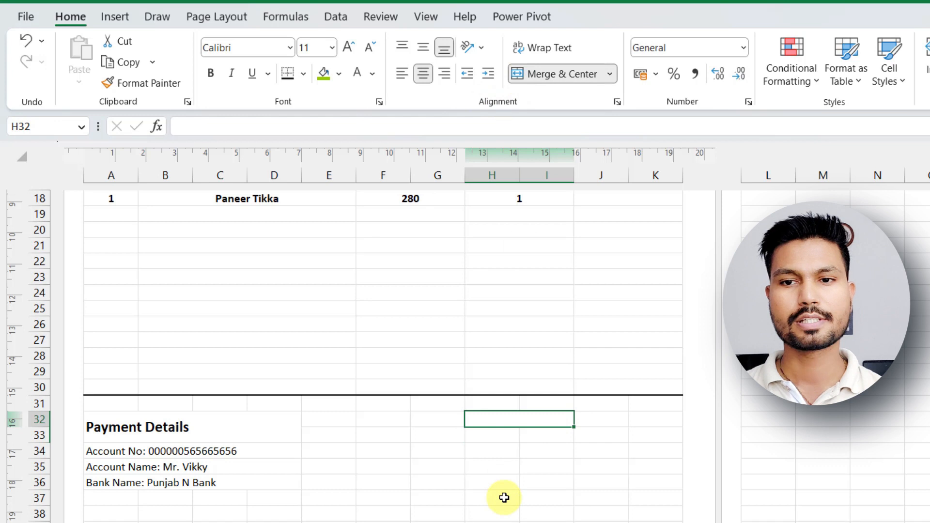
text(Subtotal)
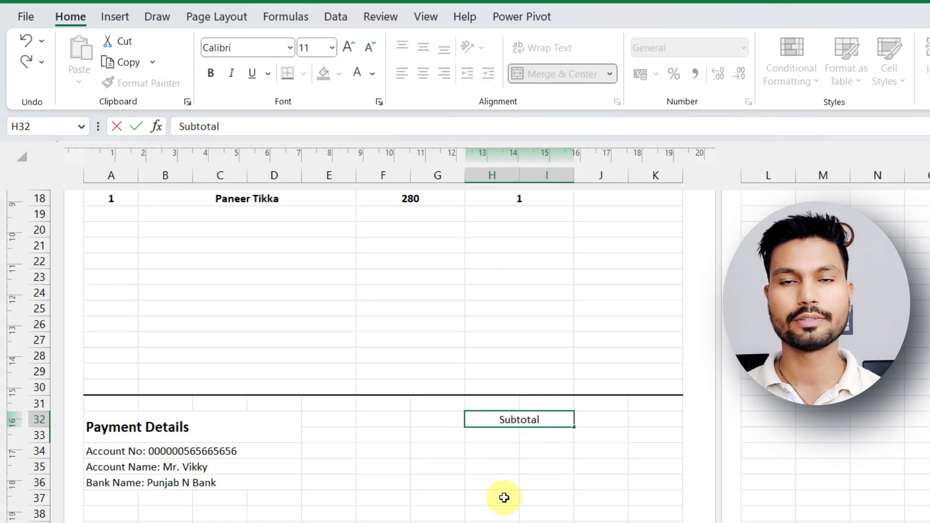
key(Return)
key(Up)
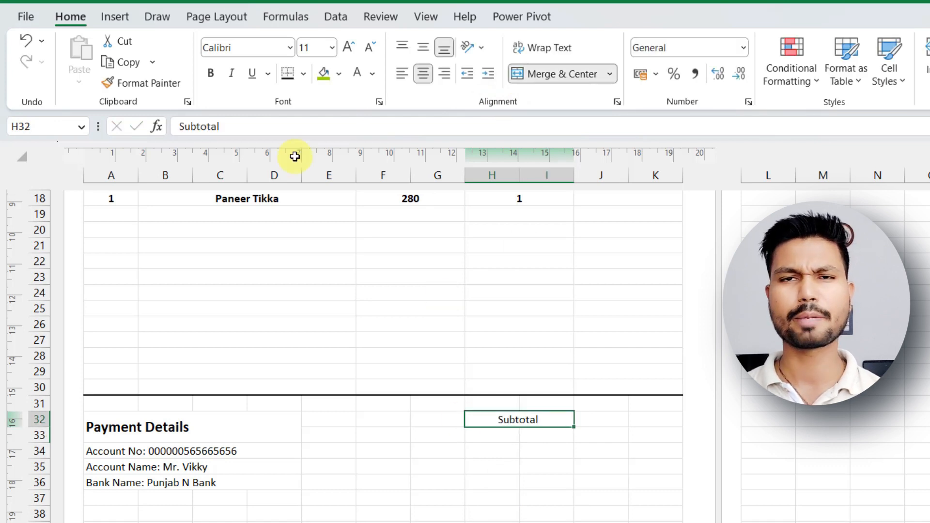
click(348, 47)
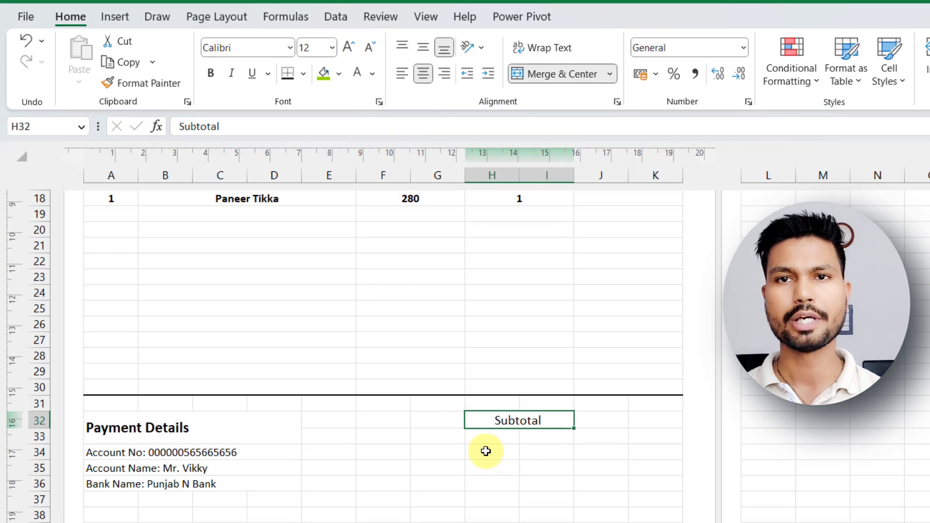
Merge and center H33:I33, enter the label Tax and set its font size to 12.
drag(478, 436, 544, 436)
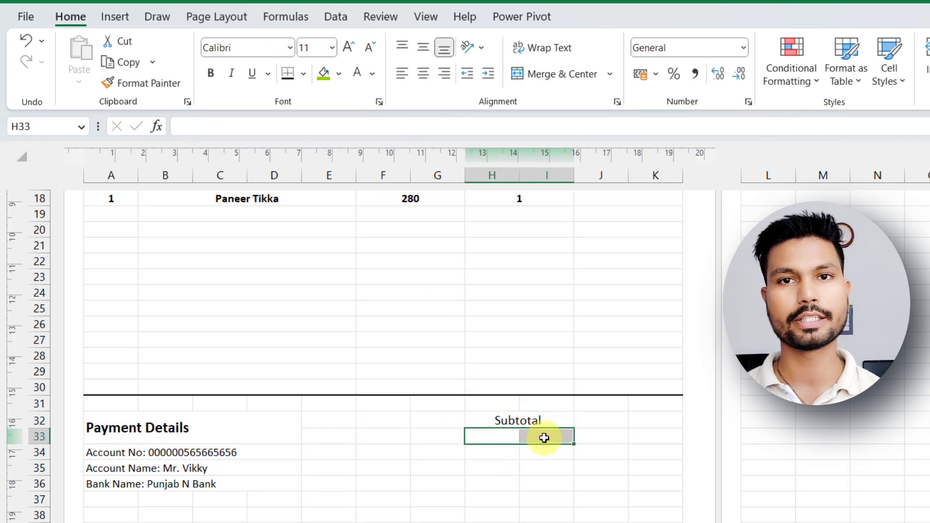
click(565, 75)
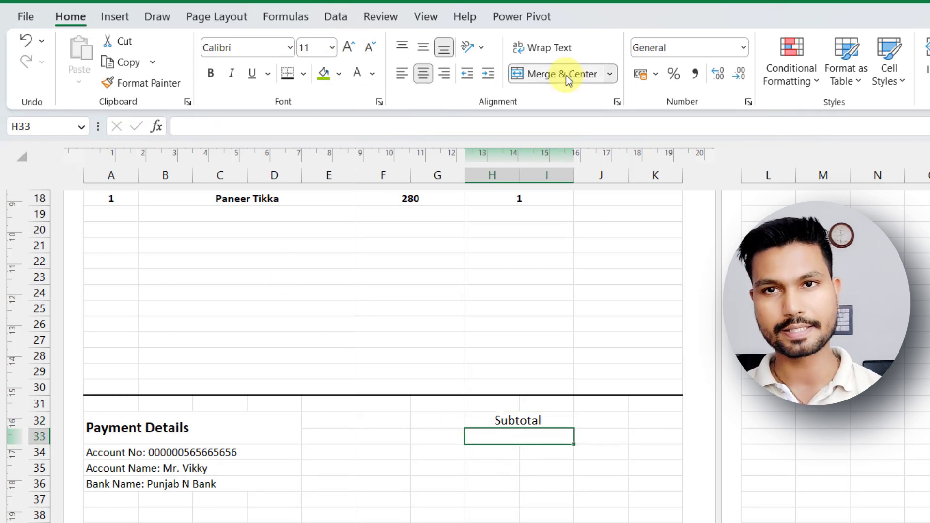
text(Tax)
click(546, 499)
click(518, 437)
click(347, 48)
click(505, 518)
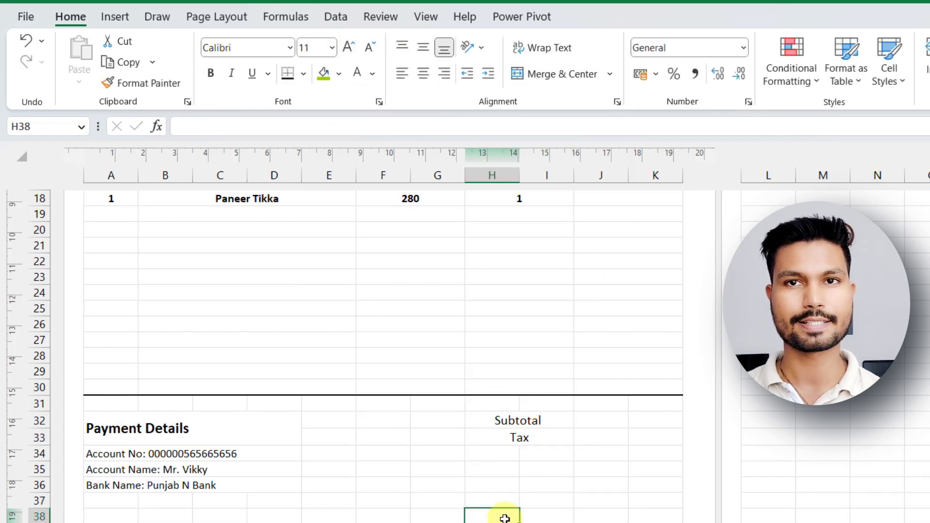
Left-align the Subtotal and Tax labels in H32:I33.
drag(515, 421, 519, 436)
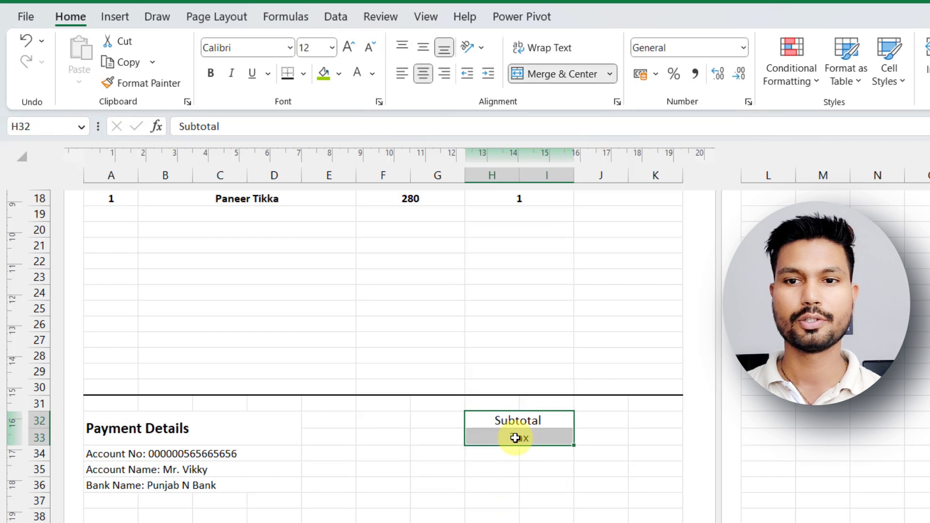
click(401, 75)
click(477, 494)
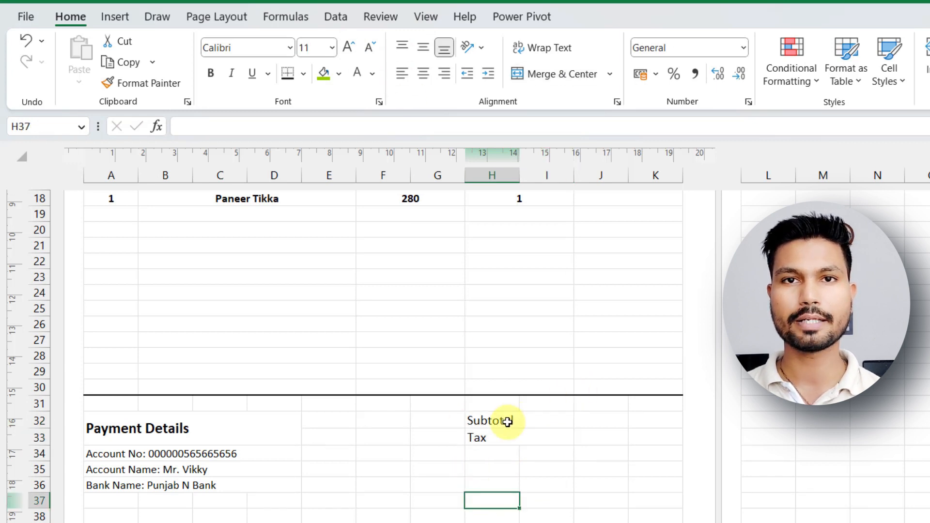
Merge J32:K33 across to form one value cell each beside Subtotal and Tax.
drag(602, 423, 662, 431)
click(609, 75)
click(584, 121)
click(601, 522)
Merge and center H35:I36 and J35:K36 as separate label and value cells for the grand total.
drag(479, 465, 653, 481)
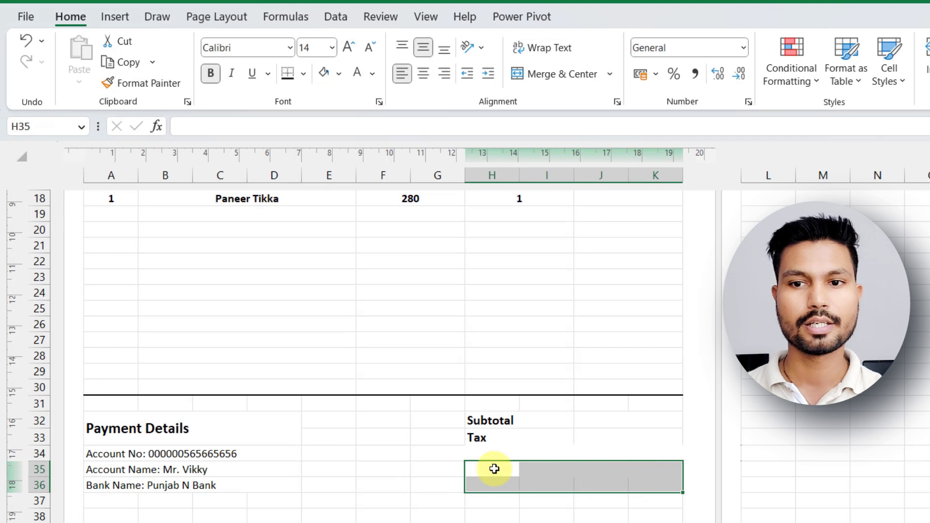
drag(492, 467, 544, 481)
click(562, 73)
drag(605, 467, 654, 482)
click(557, 74)
Fill the merged total cells H35:K36 with green.
click(498, 484)
drag(498, 490, 654, 482)
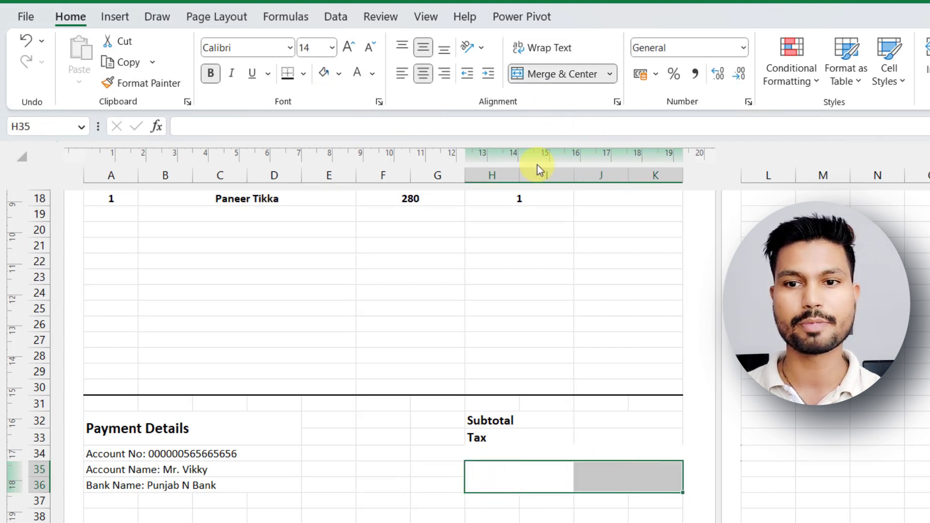
click(339, 73)
click(477, 516)
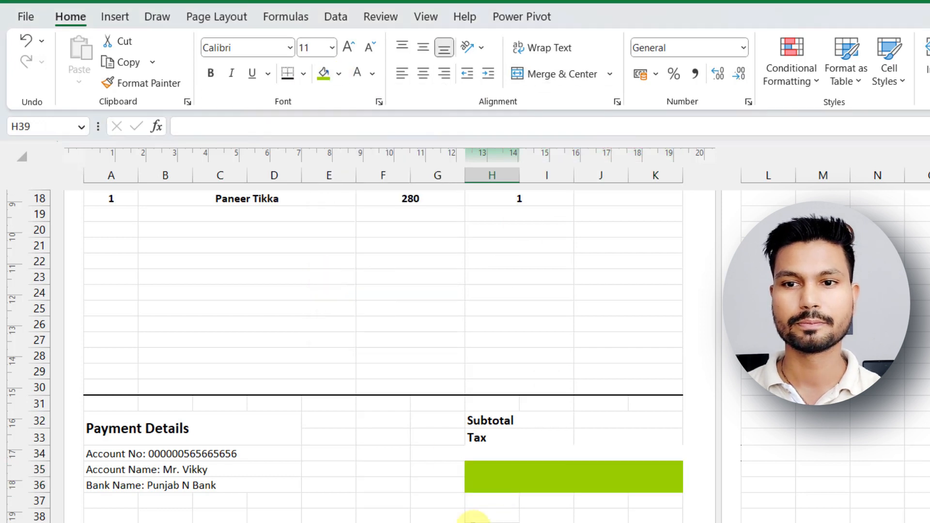
Give the green cells H35:K36 a white font, enter the label Total in H35 and reduce its font size one step.
click(507, 437)
click(570, 476)
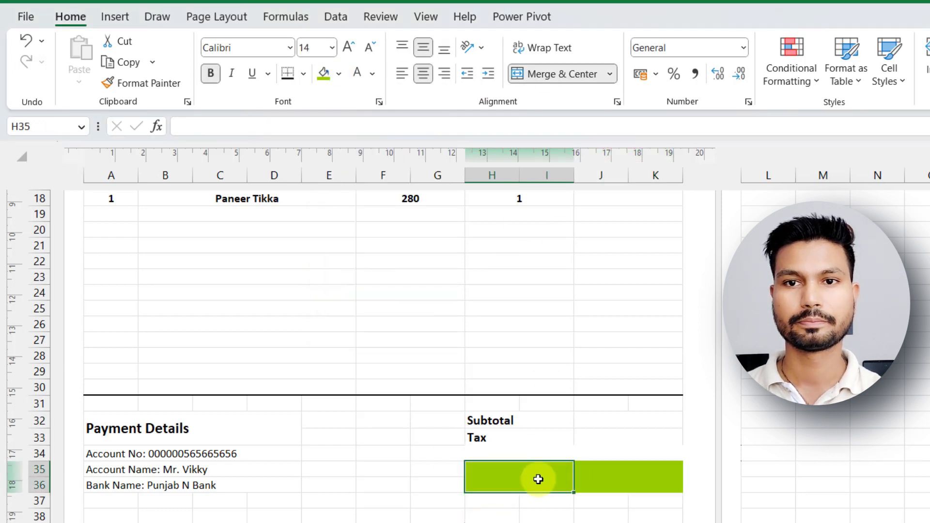
drag(565, 479, 655, 477)
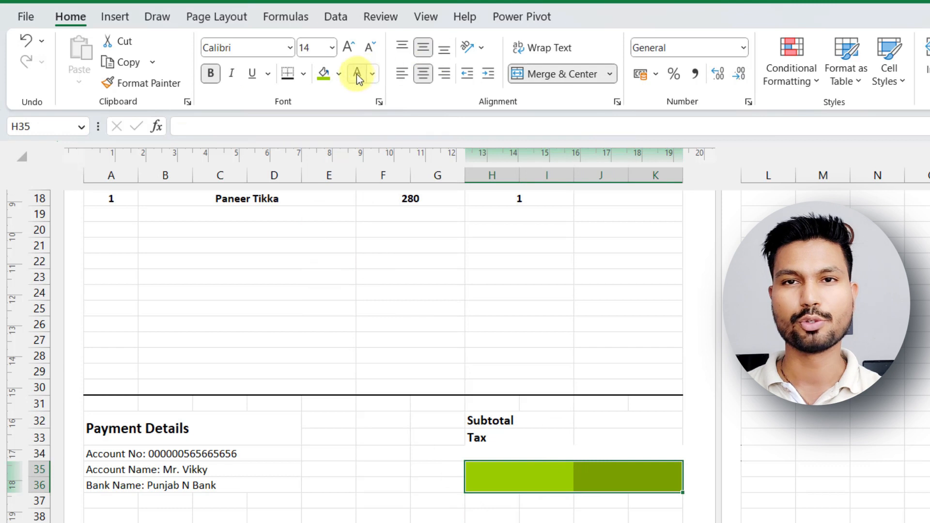
click(517, 480)
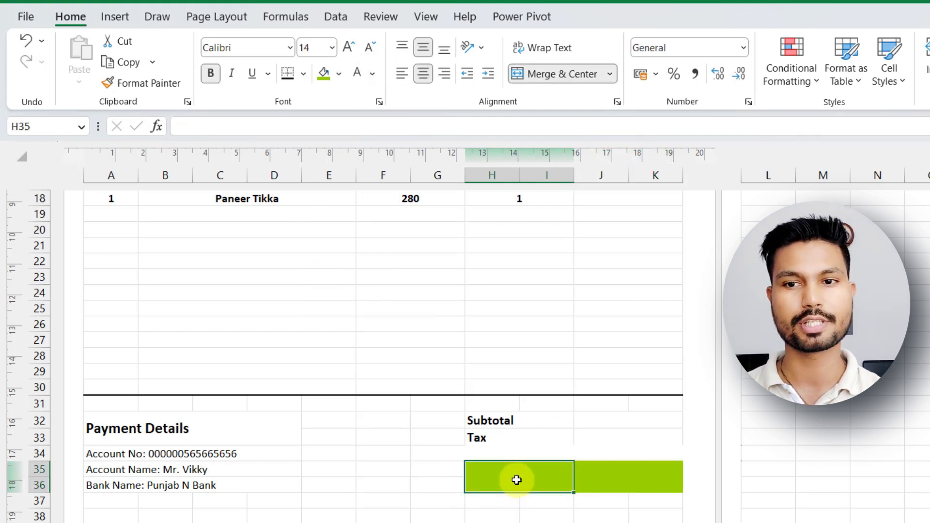
text(Total)
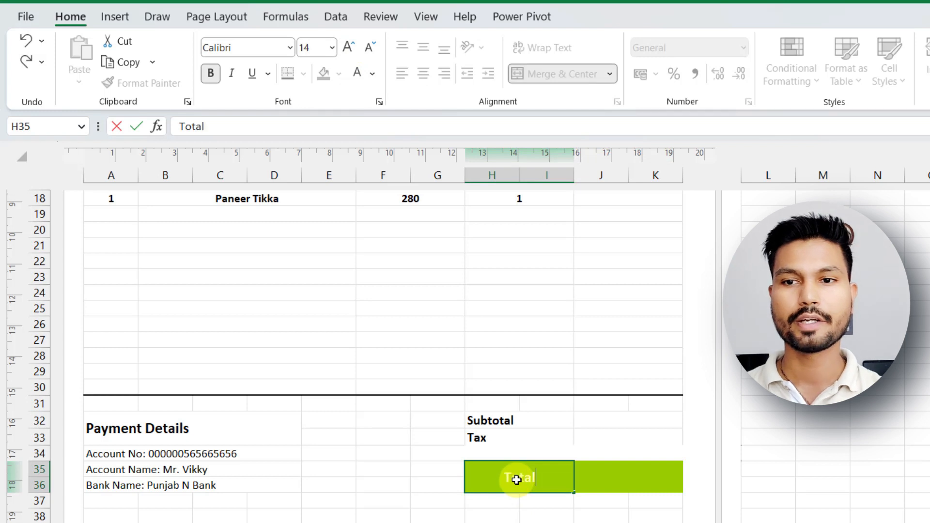
click(619, 478)
click(523, 477)
click(371, 50)
Merge and center H40:K40 below the total and enter the heading Terms & Conditions.
scroll(484, 388, down, 1)
drag(412, 429, 547, 422)
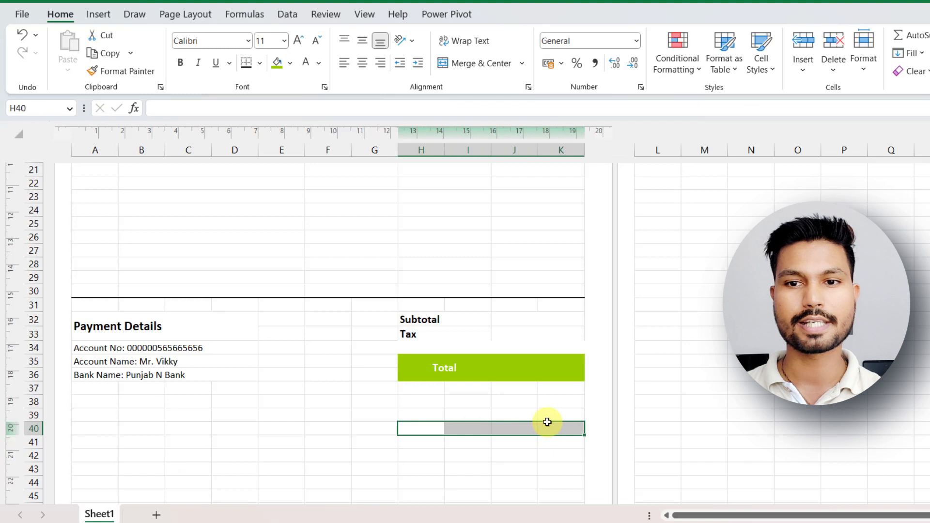
click(477, 64)
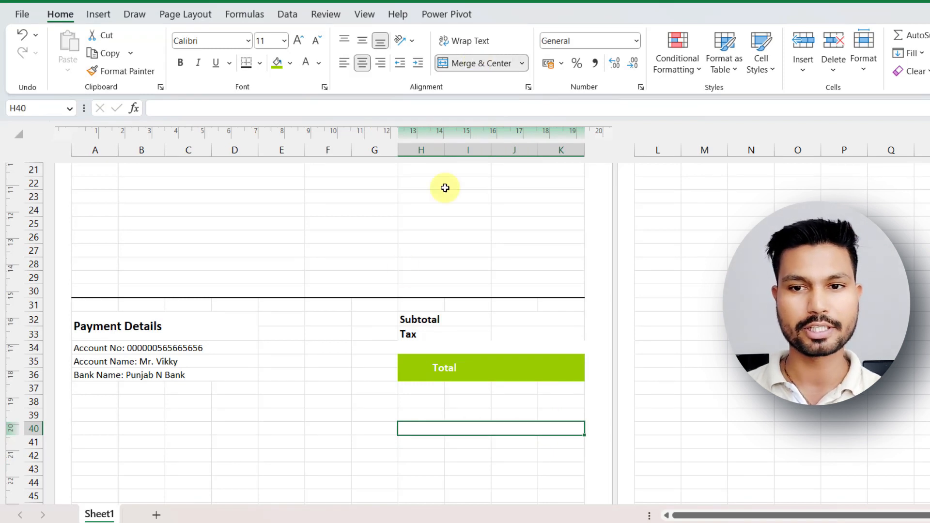
text(Terms & C)
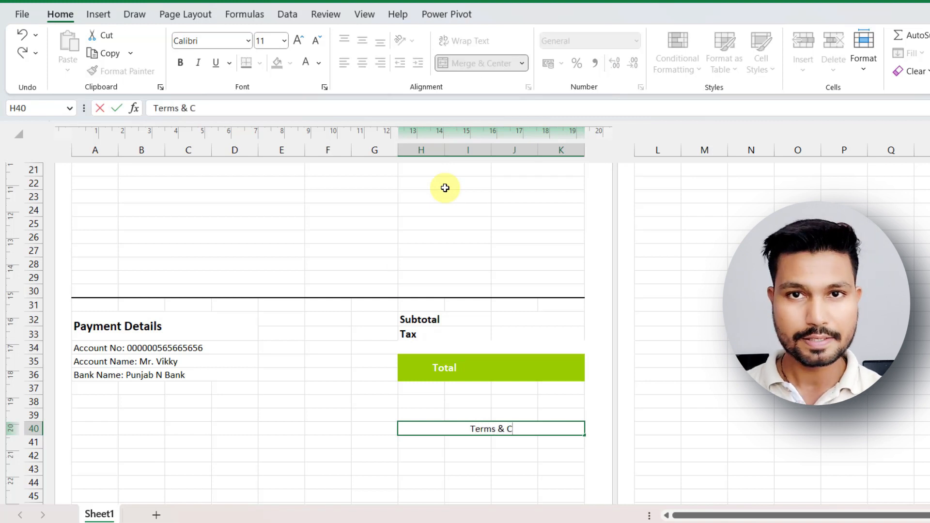
text(ondition)
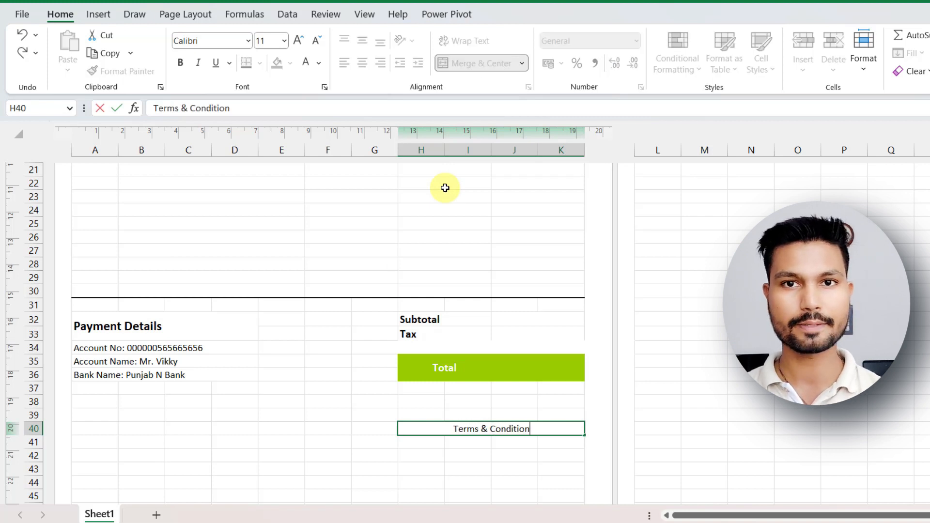
text(s)
Format the Terms & Conditions heading as bold, size 12.
click(494, 448)
click(482, 431)
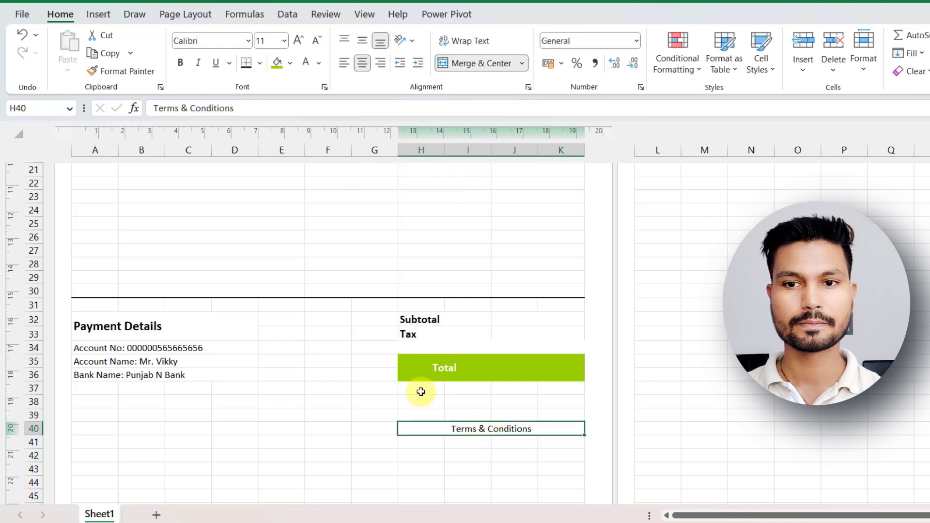
click(180, 62)
click(298, 40)
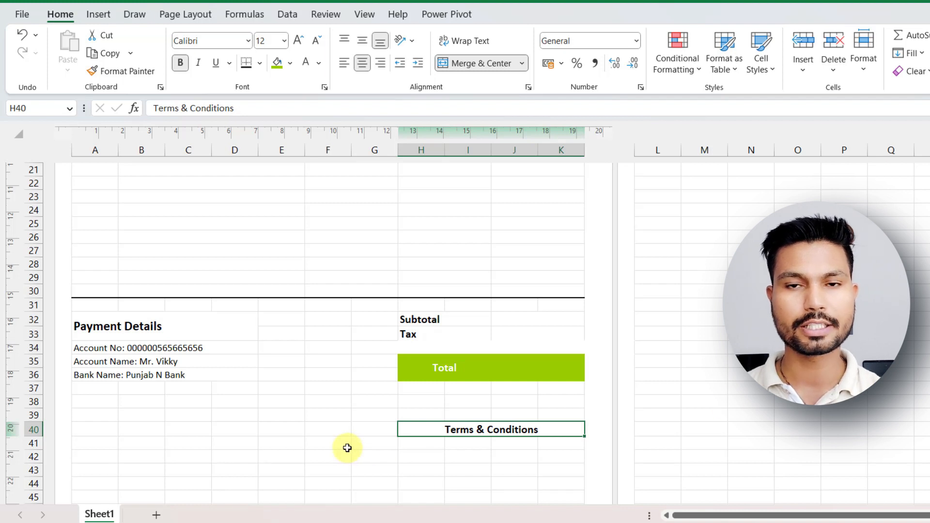
Merge F41:K43 into one cell below the Terms & Conditions heading.
drag(319, 442, 556, 471)
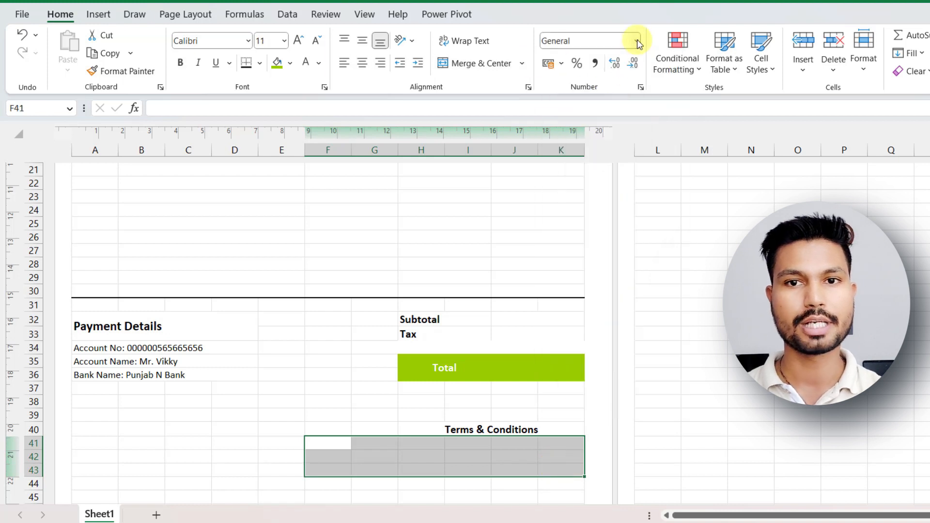
click(522, 63)
click(494, 119)
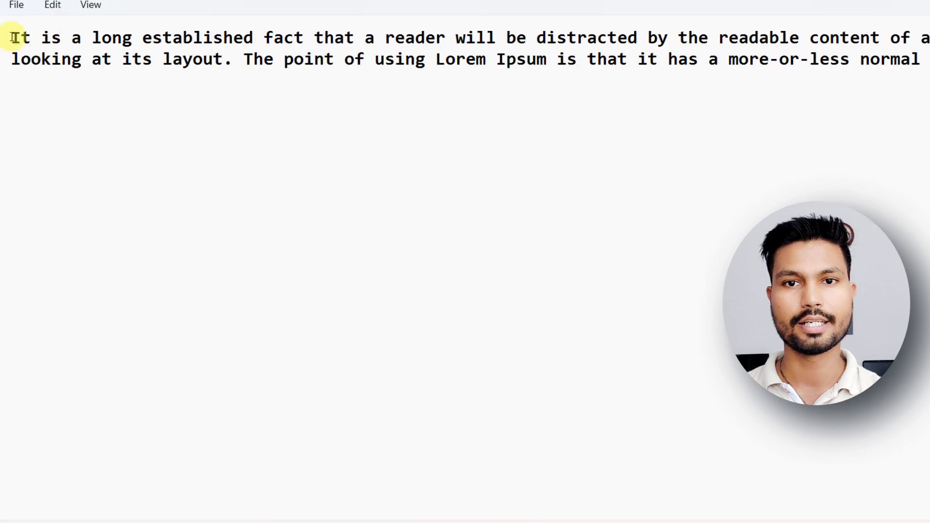
Switch to the text editor and copy the Lorem Ipsum placeholder text starting with "It is a long established fact".
drag(14, 35, 928, 60)
right_click(869, 59)
click(892, 126)
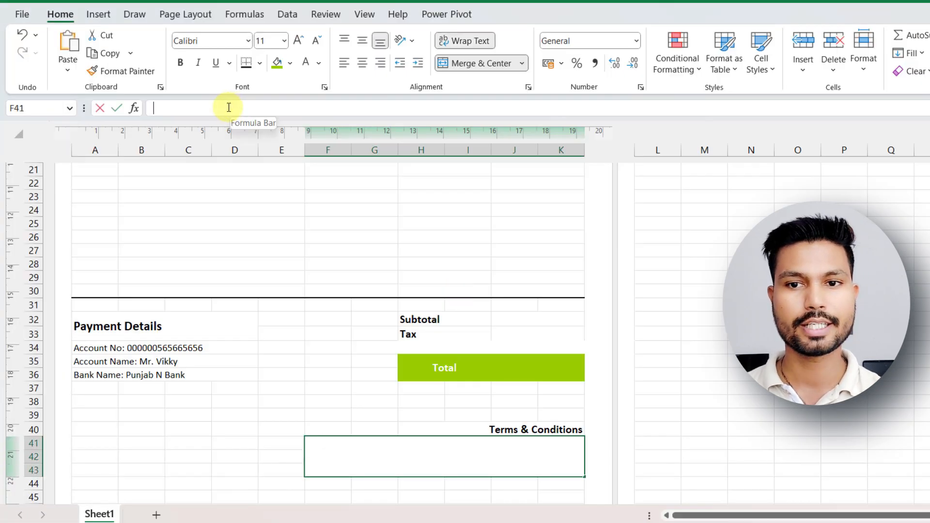
Paste the placeholder text into merged cell F41 in Excel and right-align it.
right_click(228, 107)
click(261, 179)
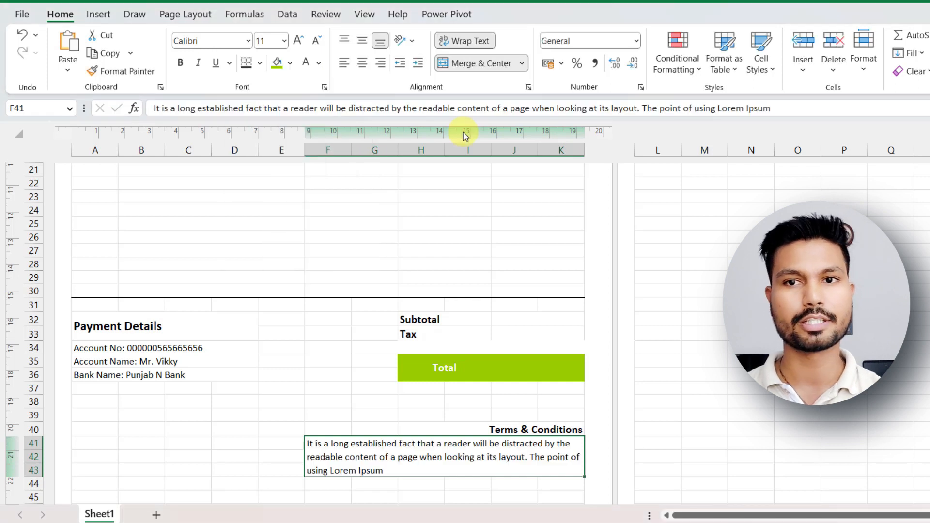
click(523, 64)
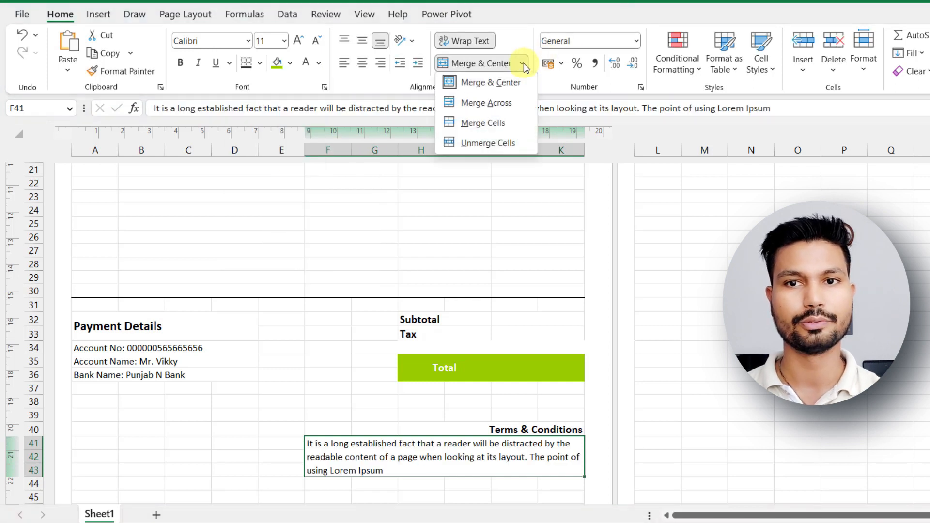
click(380, 63)
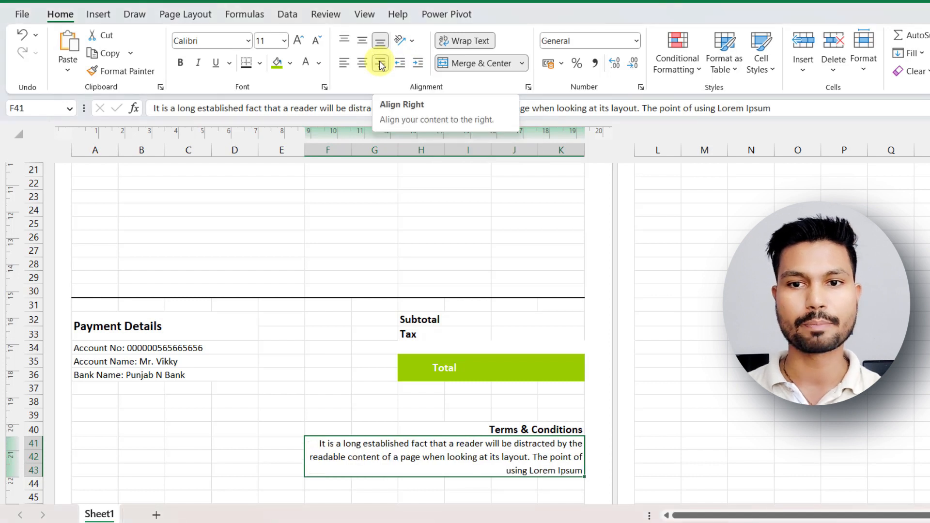
Merge F45:K46 across to form two separate lines below the terms text.
scroll(328, 339, down, 3)
drag(328, 388, 548, 407)
click(522, 63)
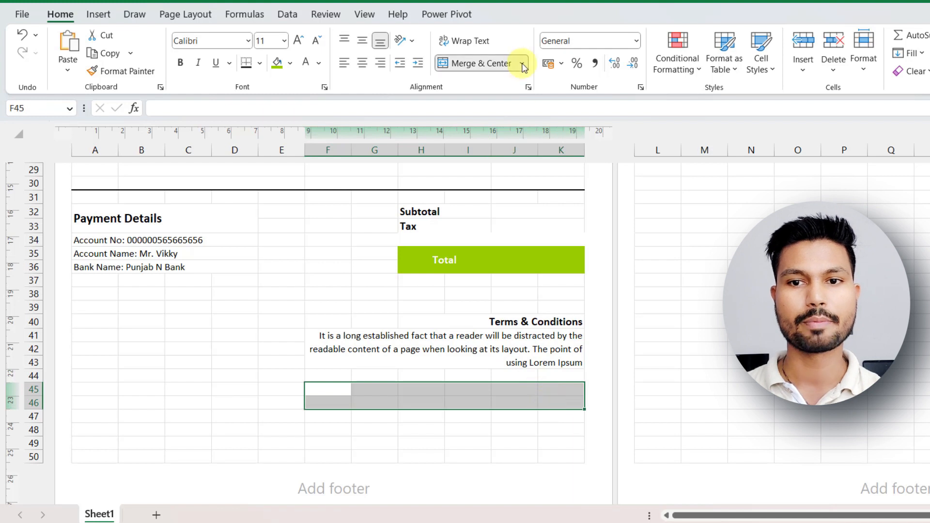
click(473, 100)
click(334, 443)
click(321, 391)
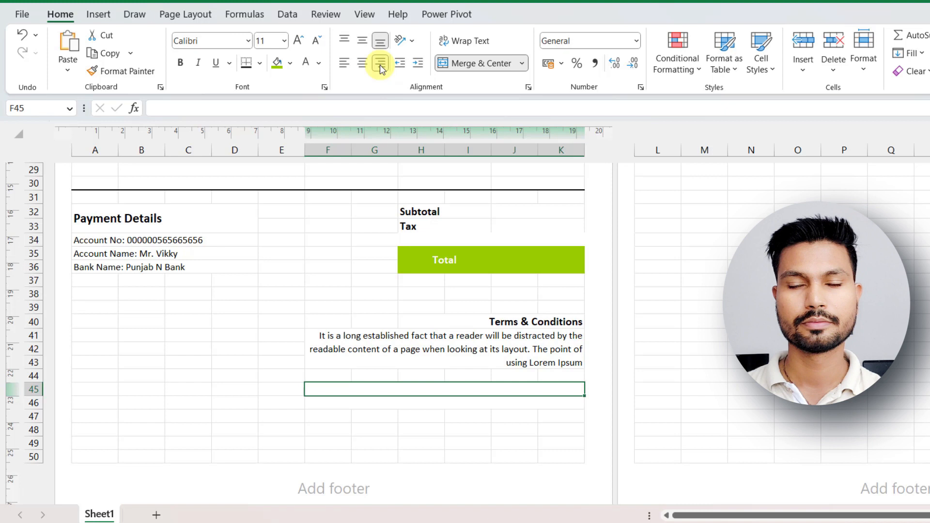
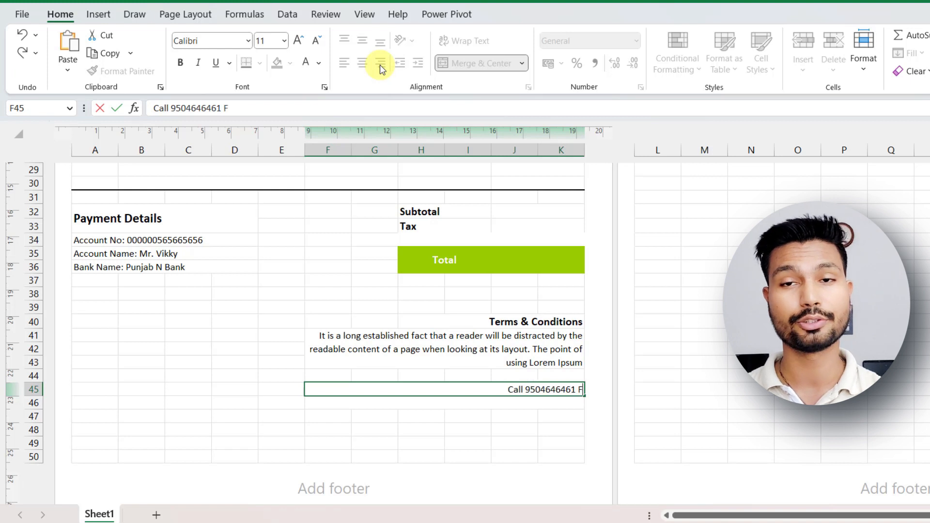
Enter "Call", the contact phone number and "For Online Order" in merged cell F45, with the number in bold.
text(or online)
key(BackSpace)
key(BackSpace)
key(BackSpace)
key(BackSpace)
key(BackSpace)
key(BackSpace)
text(Online Order)
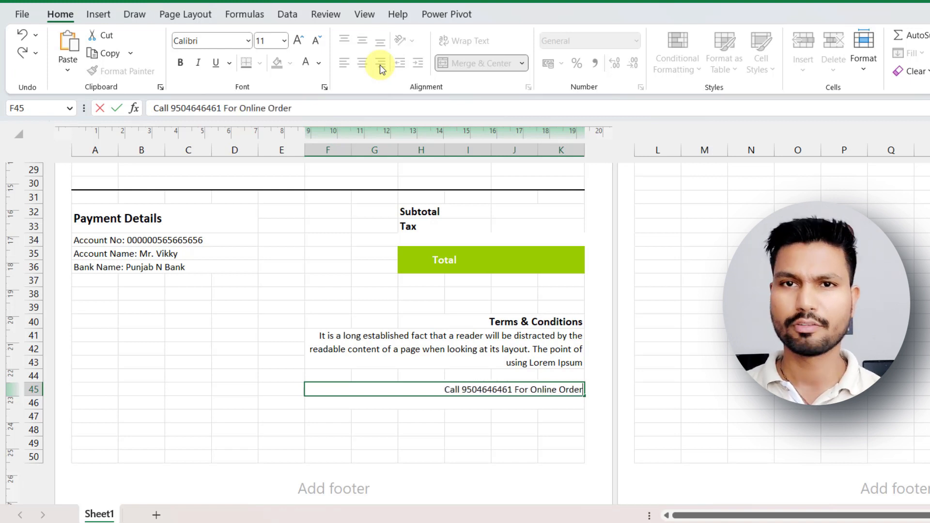
drag(463, 389, 512, 389)
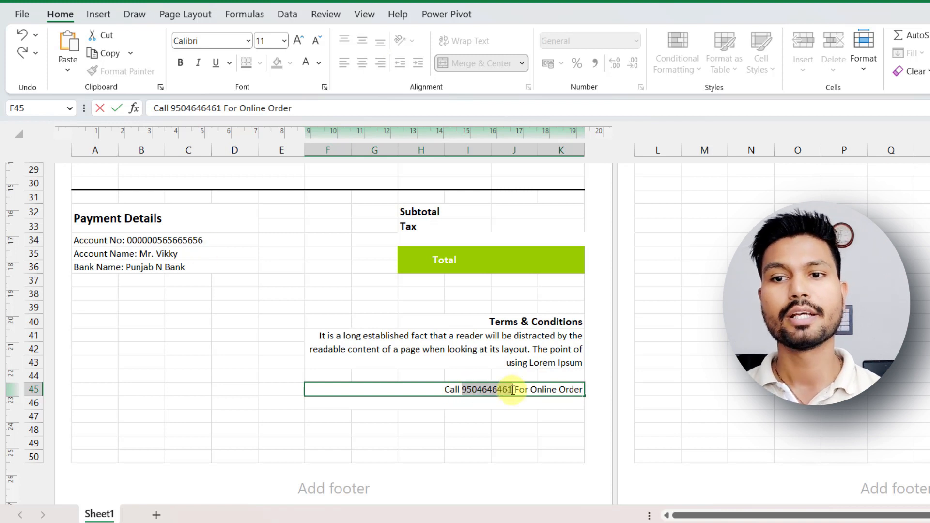
click(523, 368)
click(445, 404)
text(or Visit Our Website www.res)
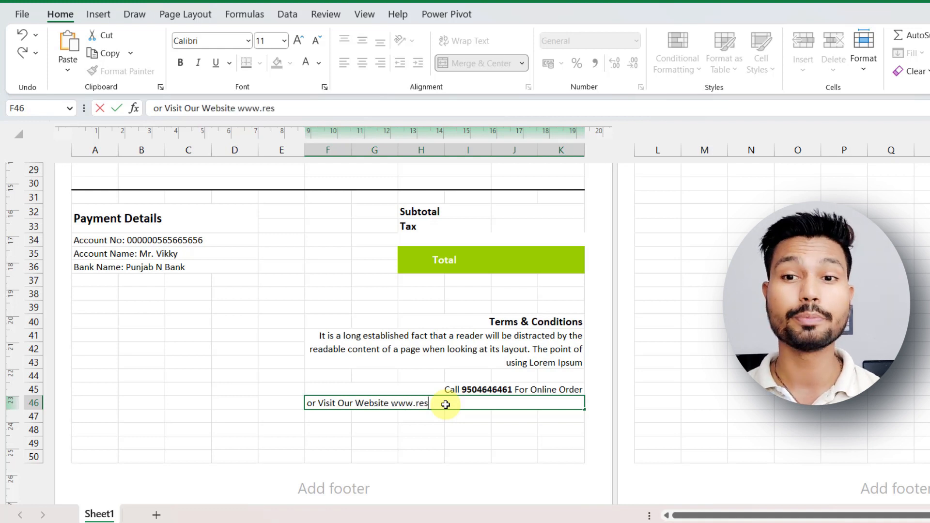
drag(391, 405, 480, 406)
click(487, 385)
click(484, 432)
click(426, 403)
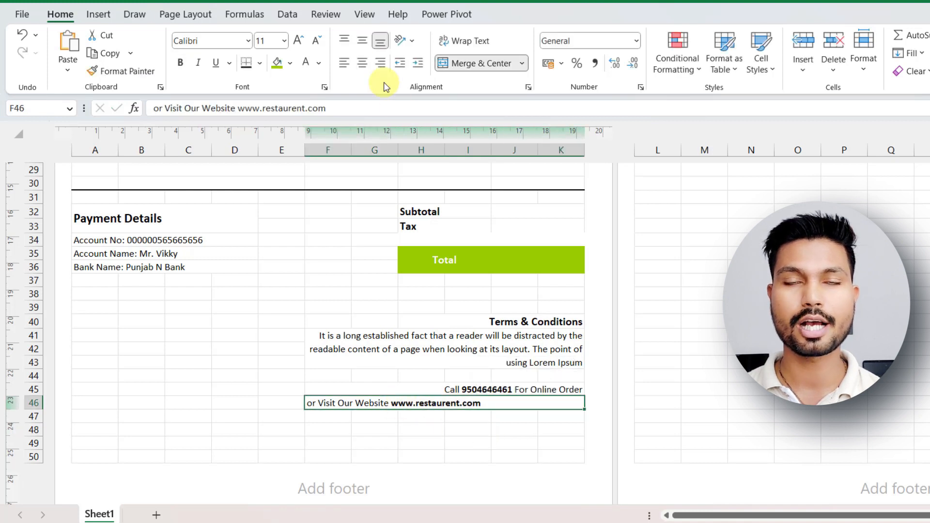
click(380, 62)
click(485, 432)
Create a red footer band by filling A48:F50, and merge G48:K50 with the same red fill.
drag(95, 429, 319, 456)
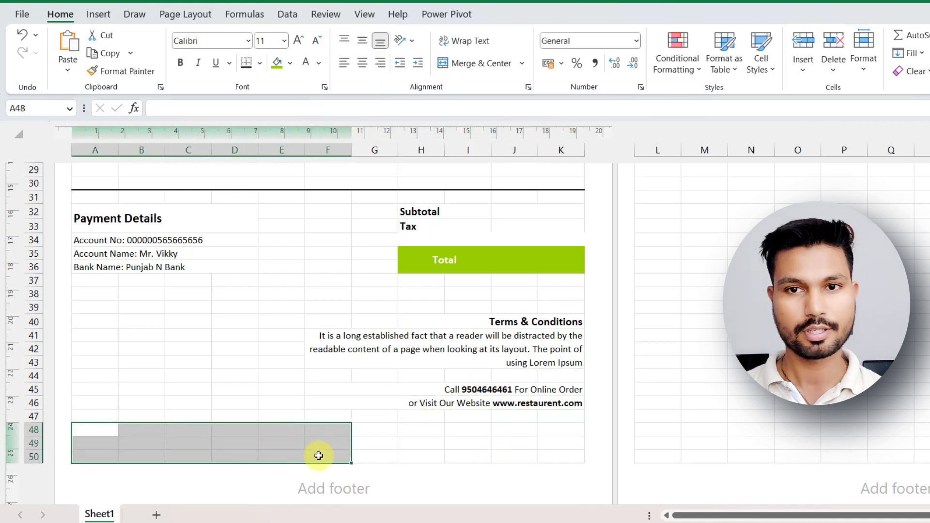
click(290, 64)
click(287, 235)
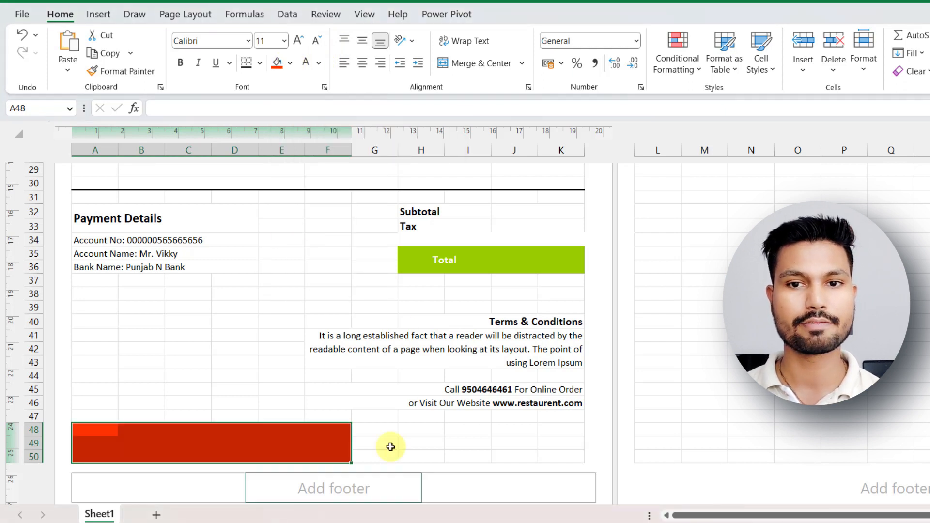
drag(383, 431, 571, 458)
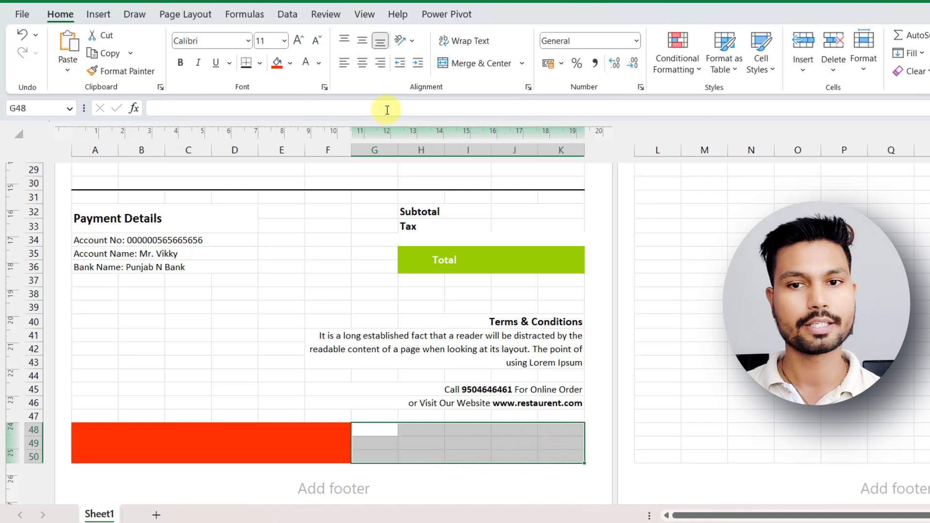
click(470, 64)
click(276, 63)
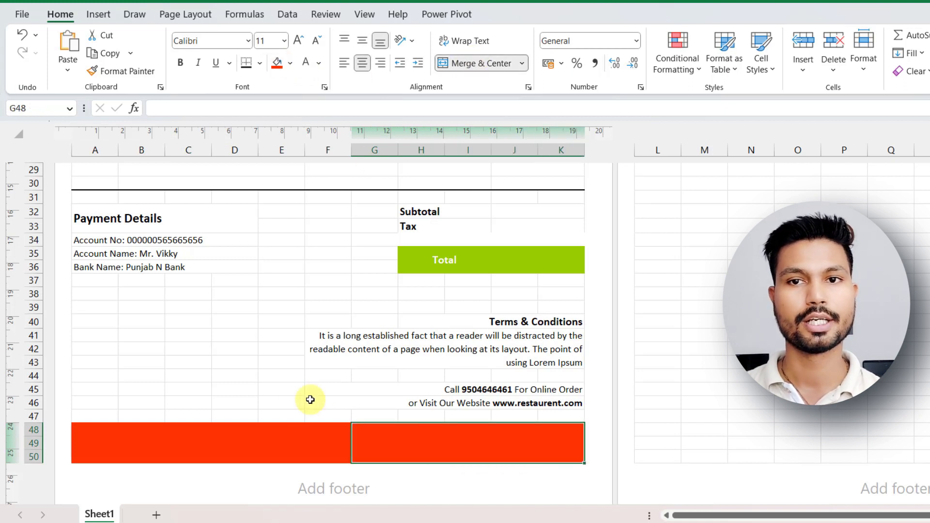
click(287, 400)
Paste the placeholder text into merged cell G48, trim it to end at "looking at its layout." and wrap it.
click(432, 442)
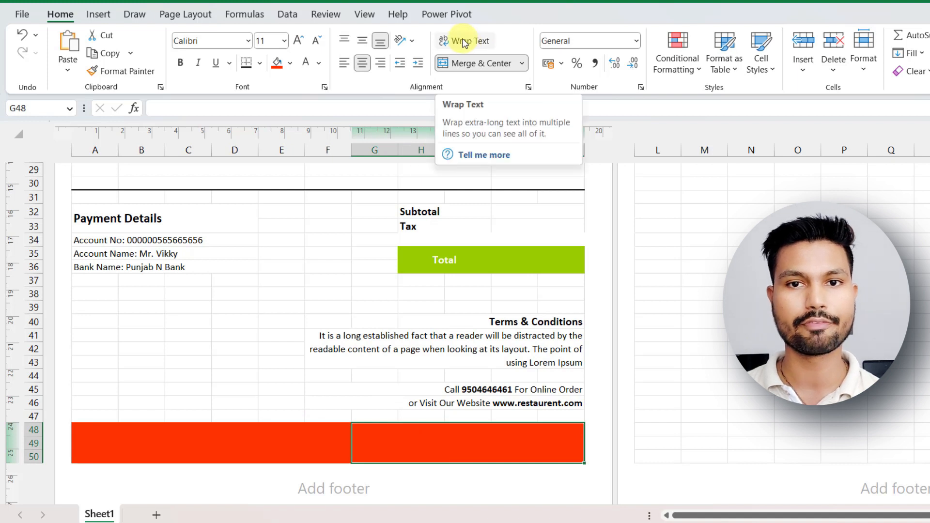
right_click(201, 108)
click(234, 182)
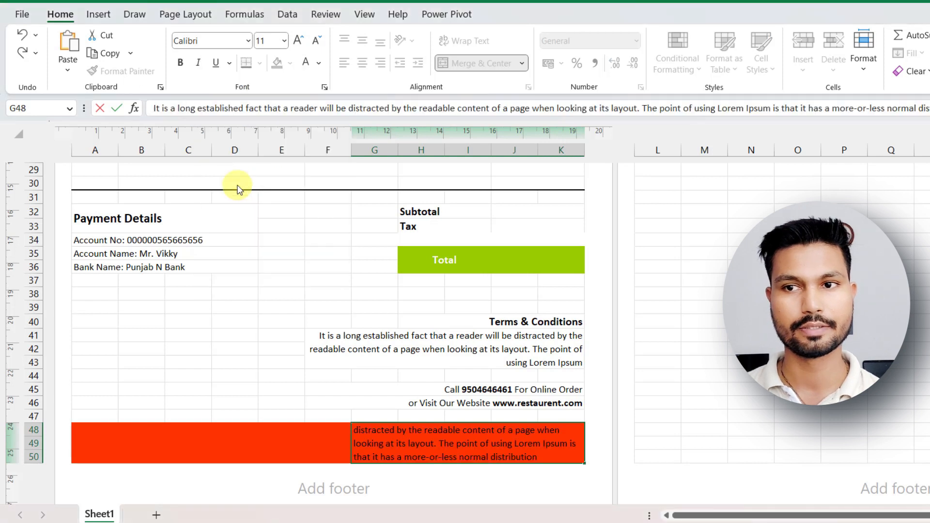
drag(642, 108, 908, 108)
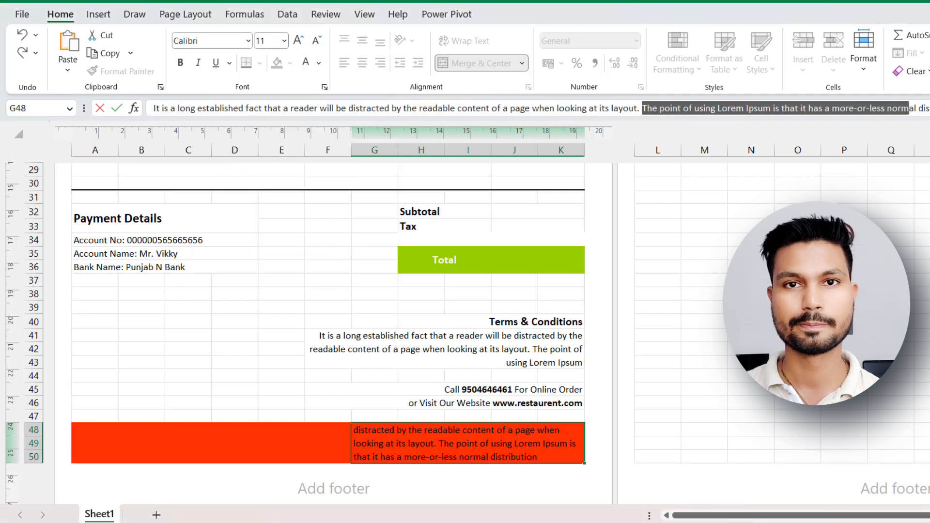
key(BackSpace)
click(314, 412)
click(409, 444)
click(462, 42)
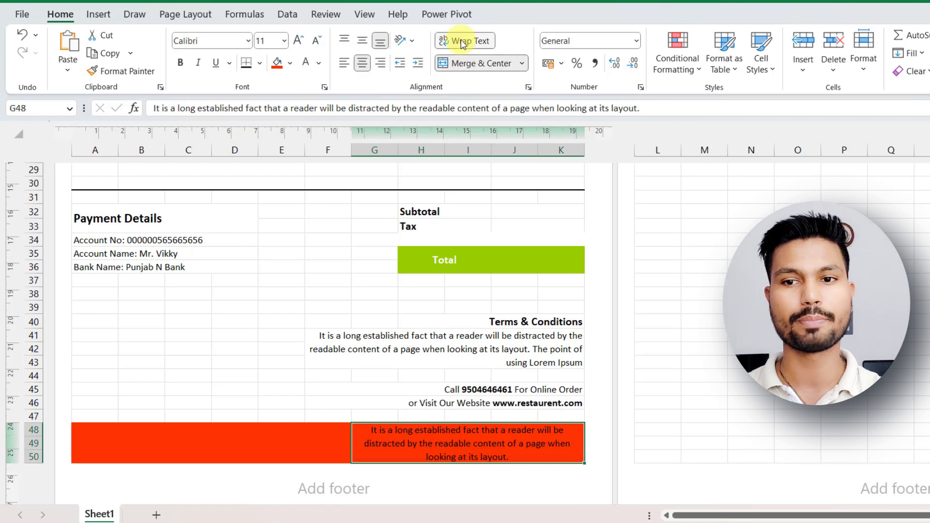
Right-align the footer text in G48 and shorten it to end at "a page when".
click(380, 64)
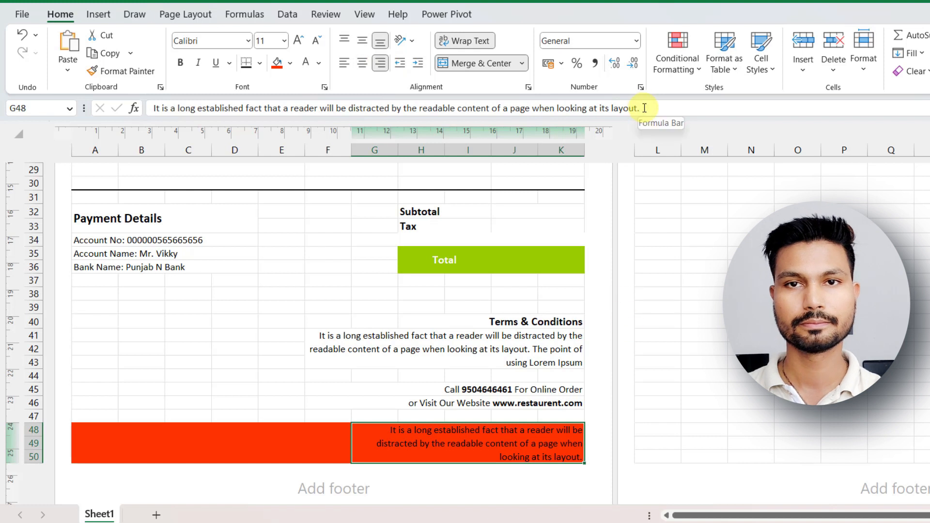
drag(643, 108, 563, 108)
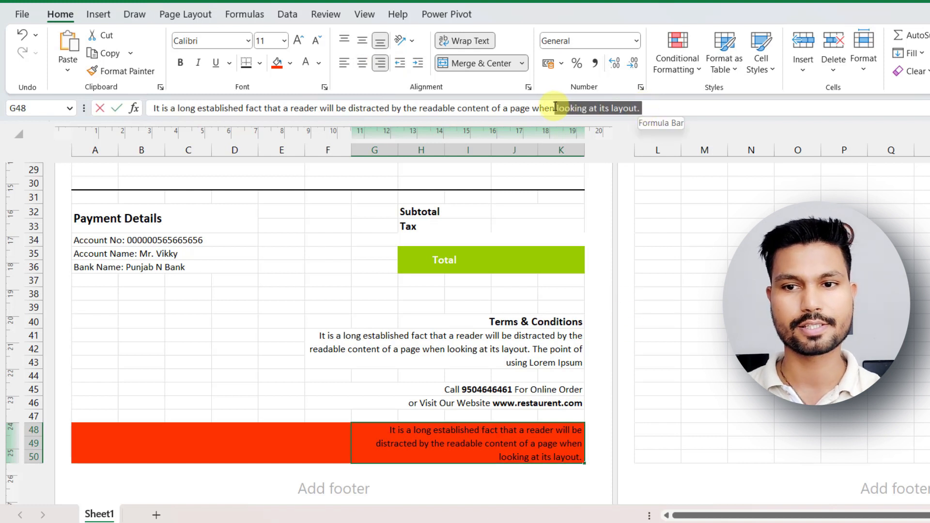
key(BackSpace)
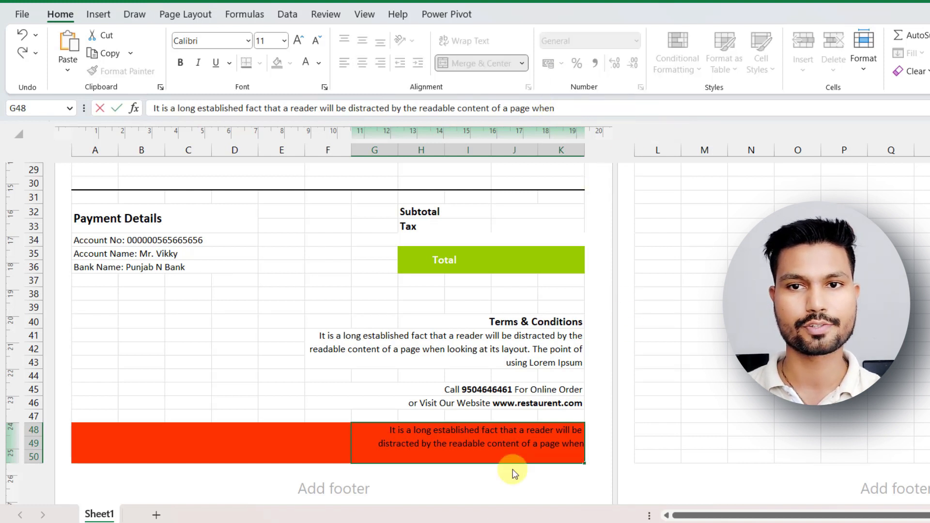
click(363, 387)
click(436, 443)
Format the G48 footer text as vertically centred, right-aligned, bold and white.
click(380, 42)
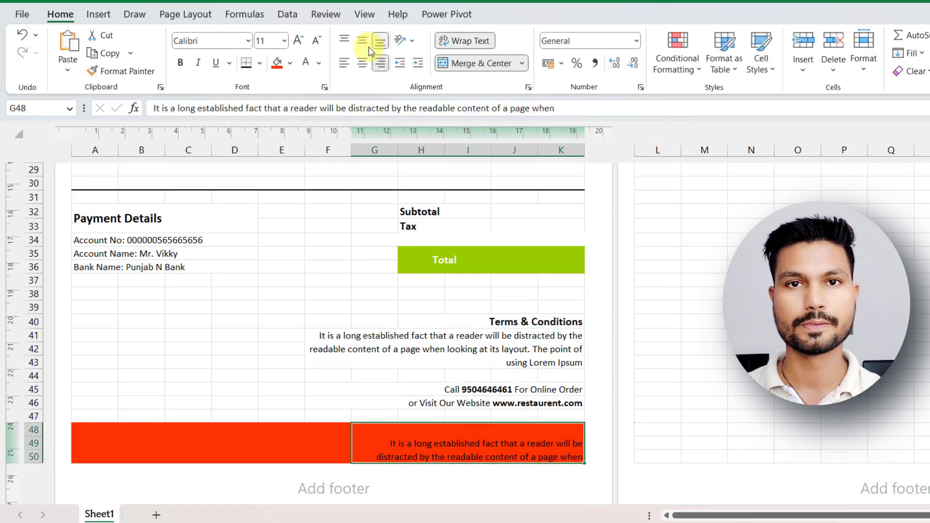
click(363, 66)
click(380, 63)
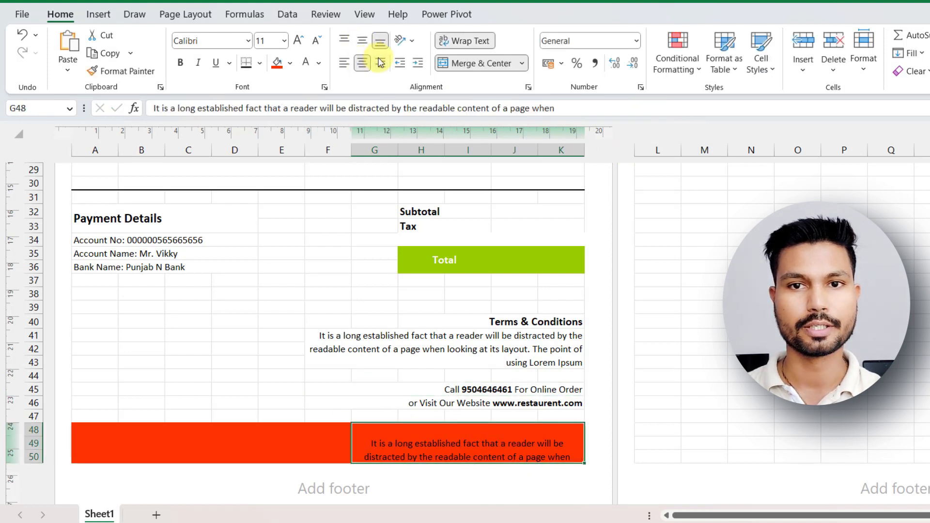
click(364, 40)
click(180, 63)
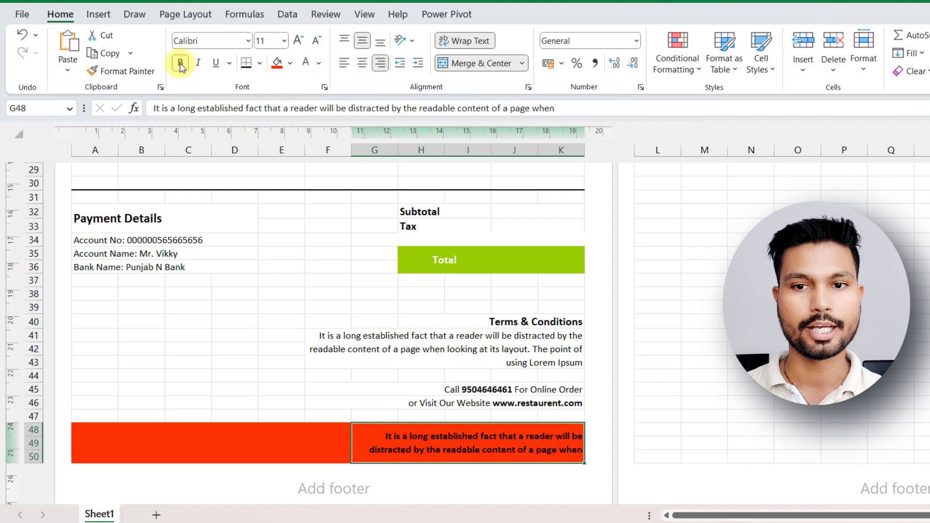
click(318, 63)
click(305, 112)
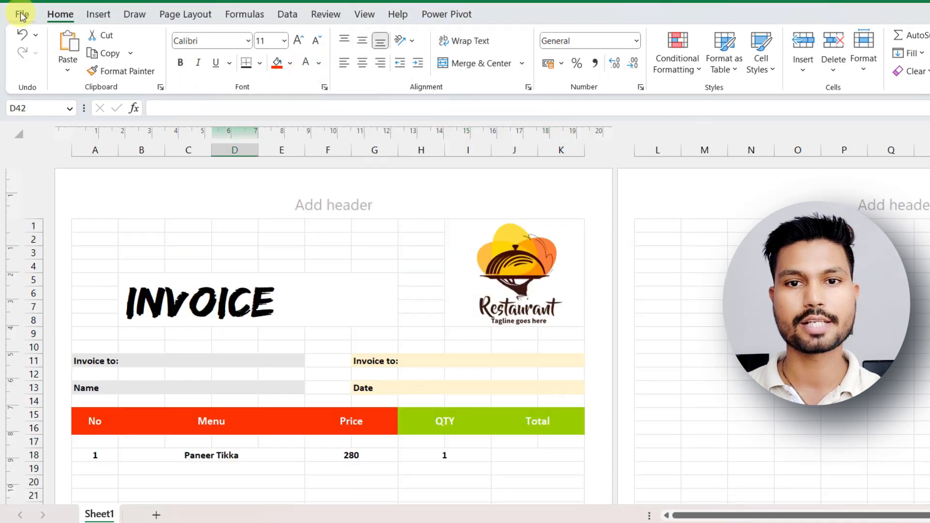
Open the print preview to check the invoice layout.
click(22, 14)
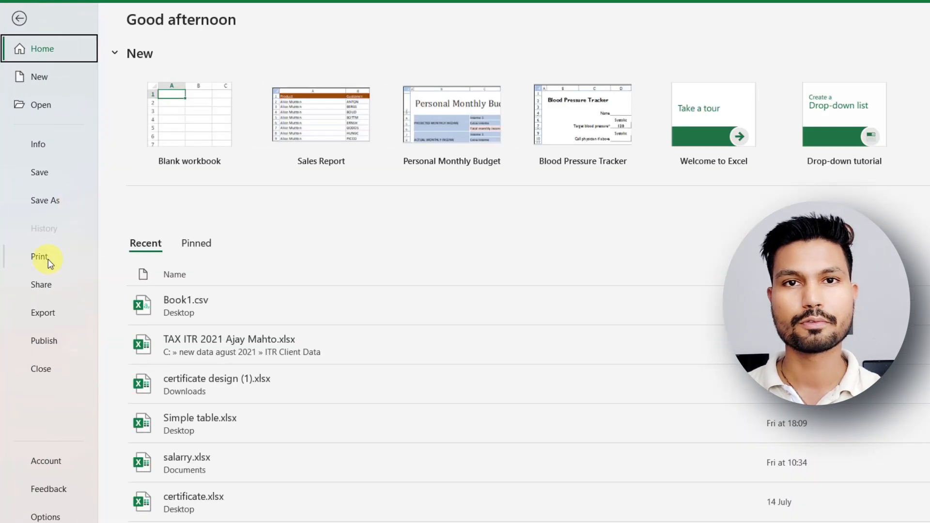
click(39, 257)
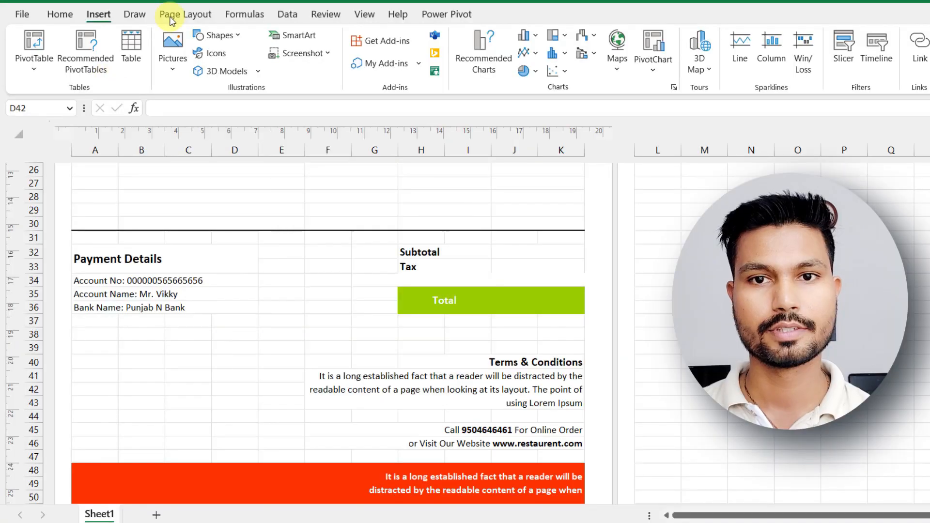
Insert the picture Screenshot 2023-07-27 151707.png from the Downloads folder on this device.
click(170, 65)
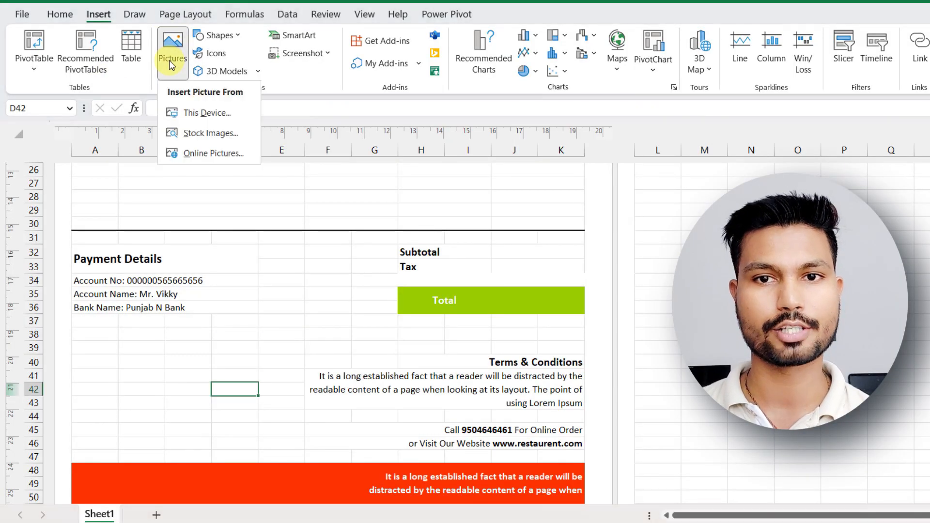
click(191, 119)
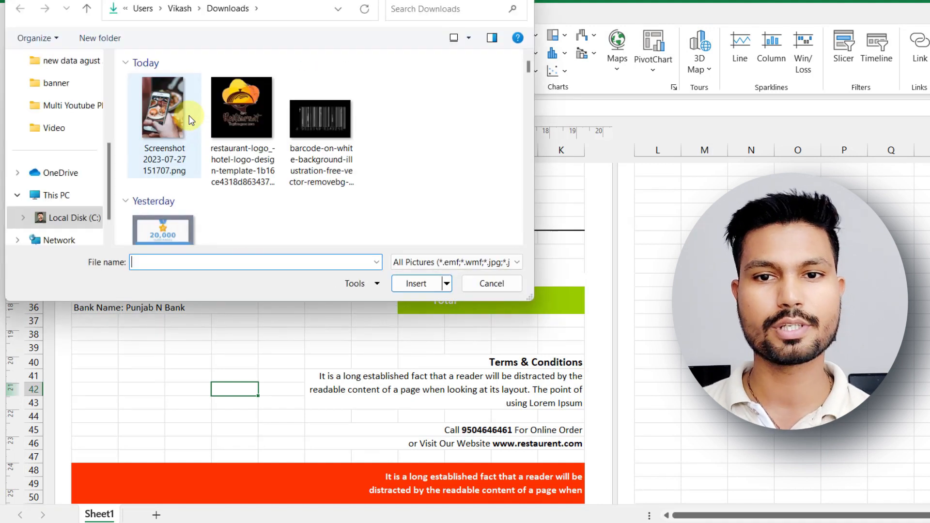
click(191, 120)
click(403, 283)
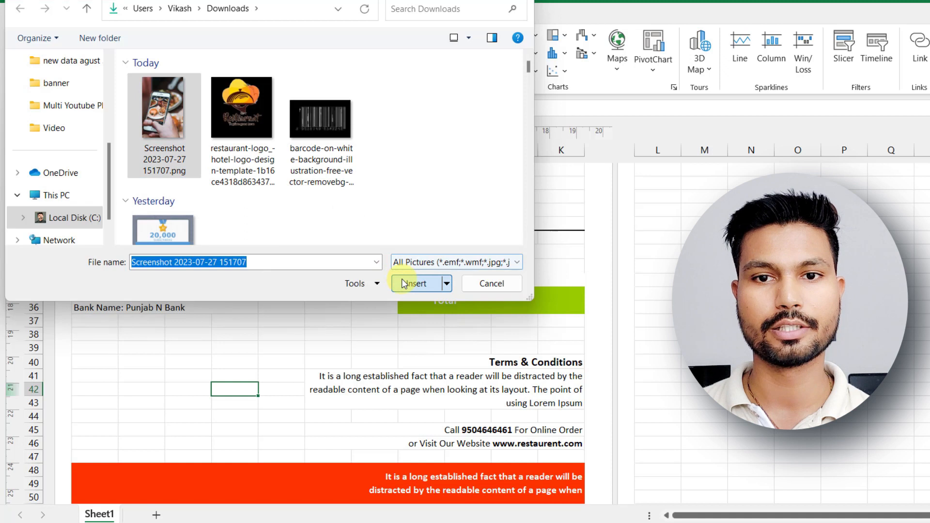
Shrink the food photo and place it below the payment details, overlapping the red footer band.
drag(312, 409, 216, 222)
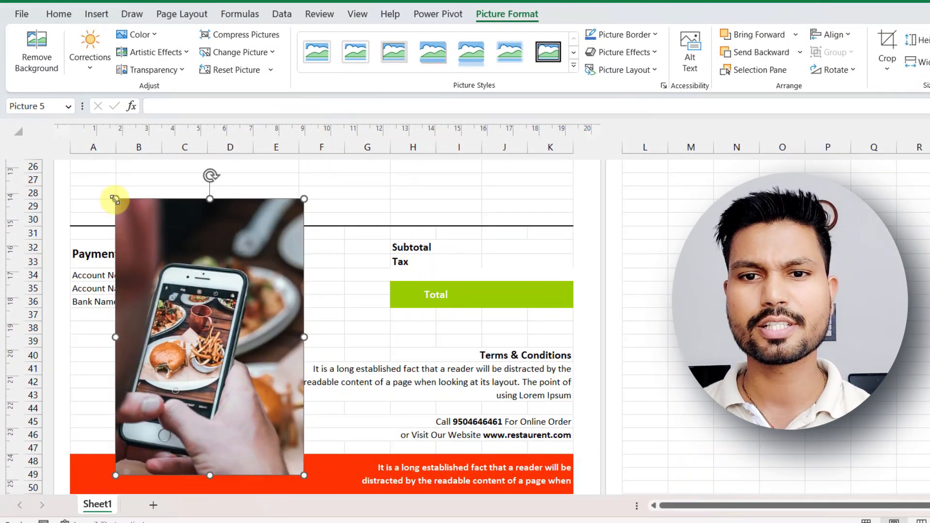
drag(114, 198, 200, 316)
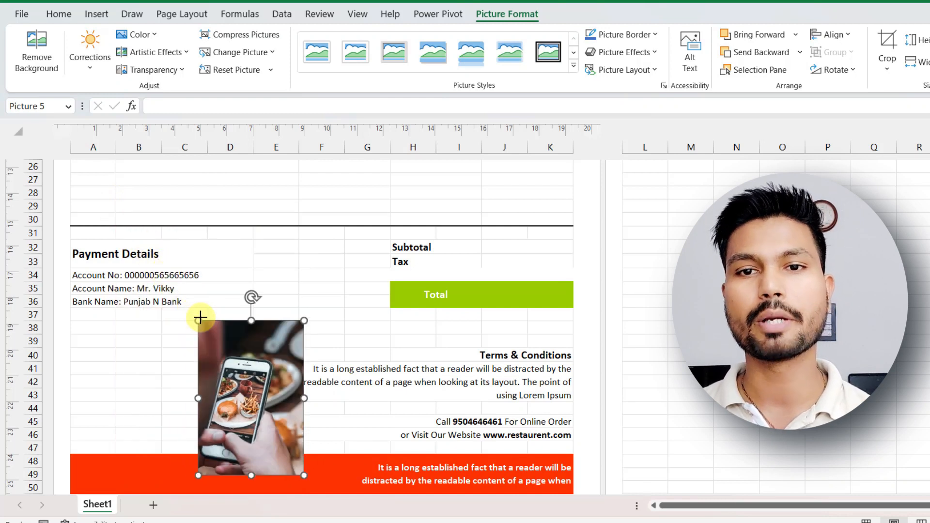
drag(230, 344, 113, 333)
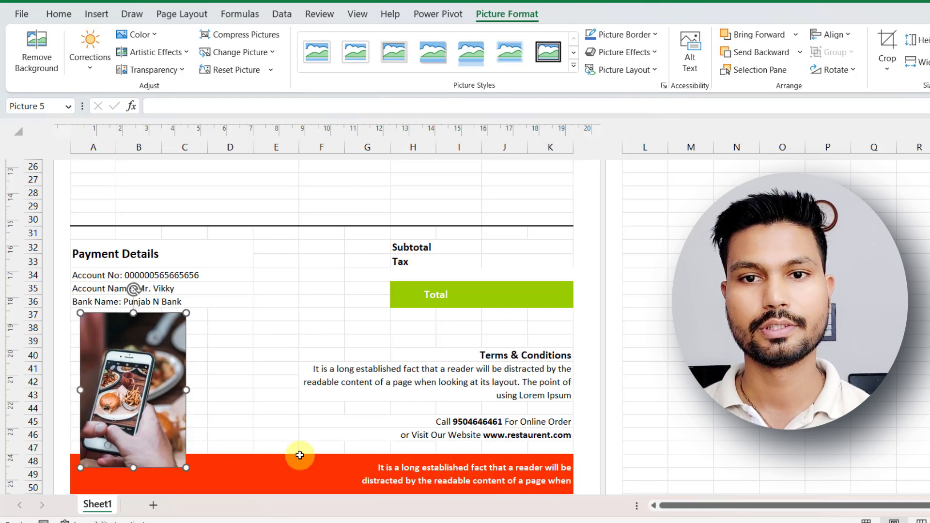
drag(103, 429, 148, 436)
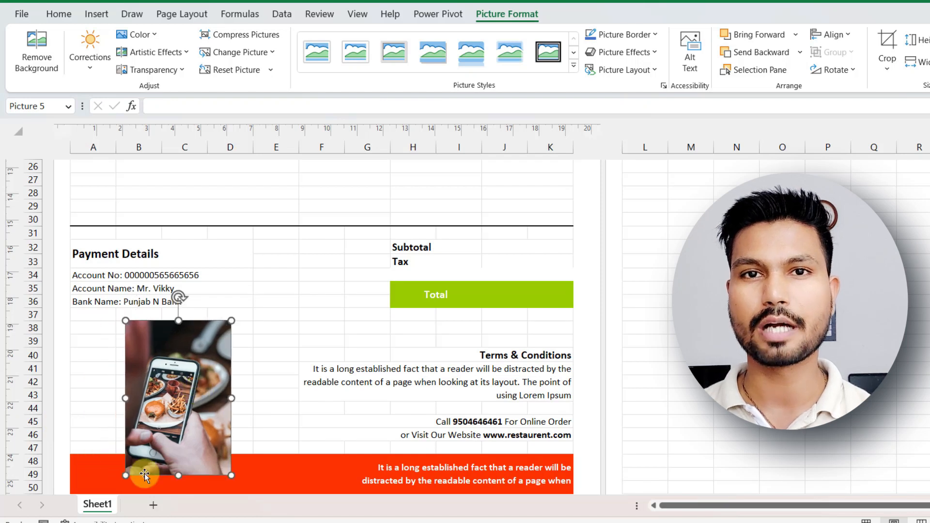
Resize the food photo to span columns B to D, from the top of row 39 into the red footer band.
drag(124, 397, 96, 388)
drag(231, 397, 257, 397)
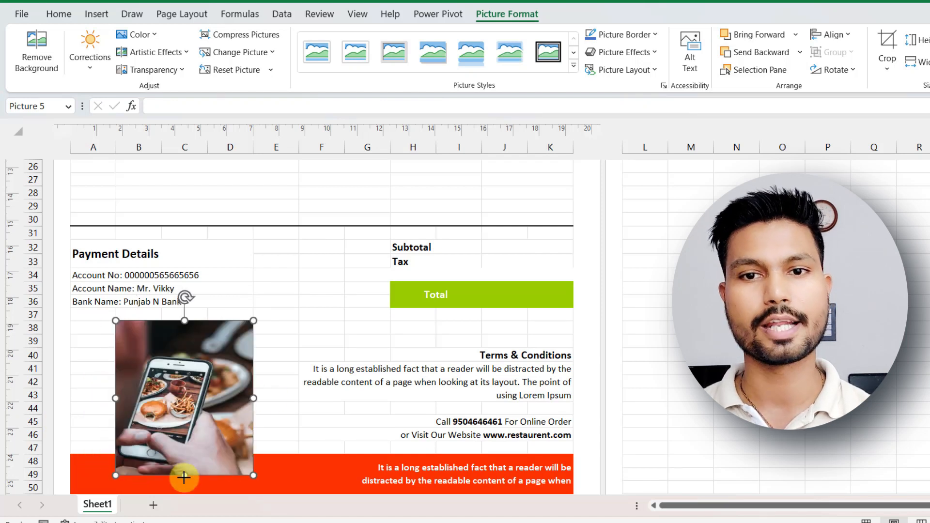
drag(184, 476, 185, 482)
click(642, 373)
click(136, 320)
drag(116, 321, 140, 350)
drag(240, 408, 247, 409)
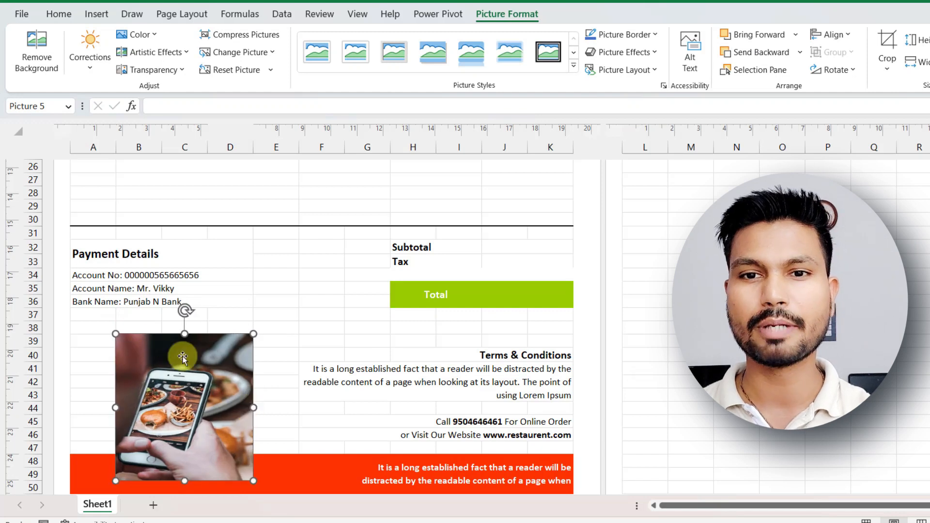
Fill B38:D38 directly above the food photo with the invoice's recent green color.
click(136, 327)
drag(136, 326, 224, 330)
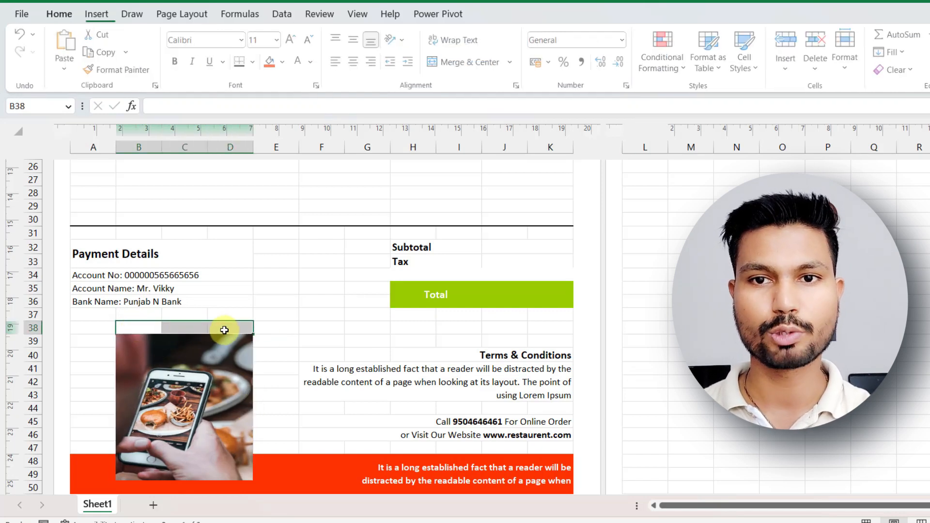
click(285, 62)
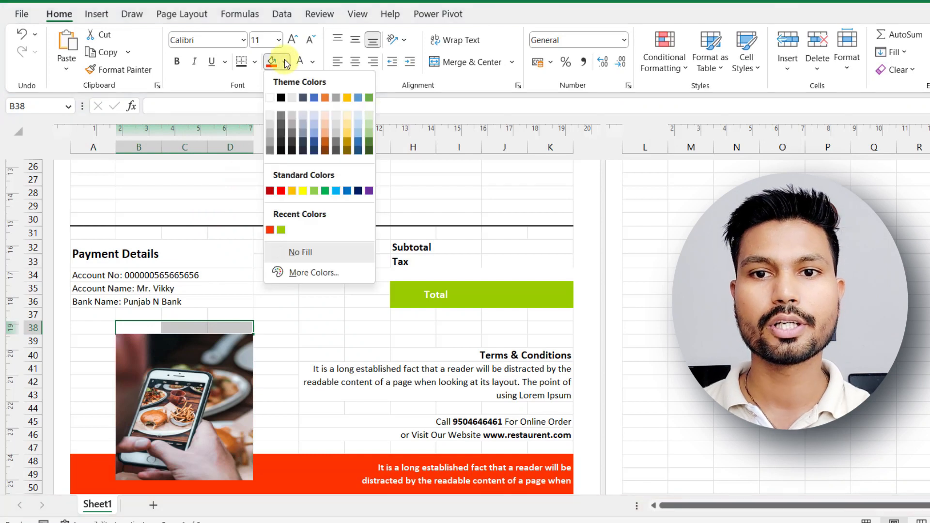
click(281, 231)
click(279, 355)
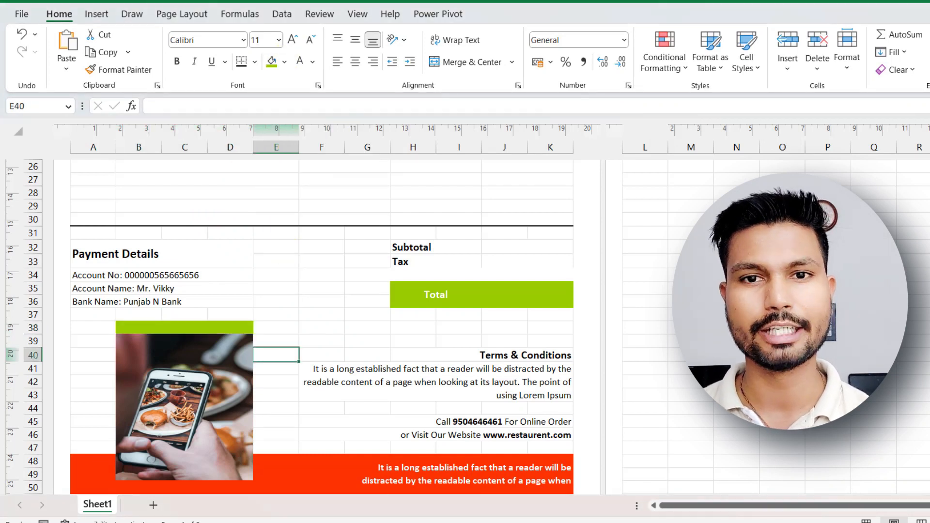
Check the invoice page in the print preview and review its layout on the sheet from header to payment section.
click(22, 16)
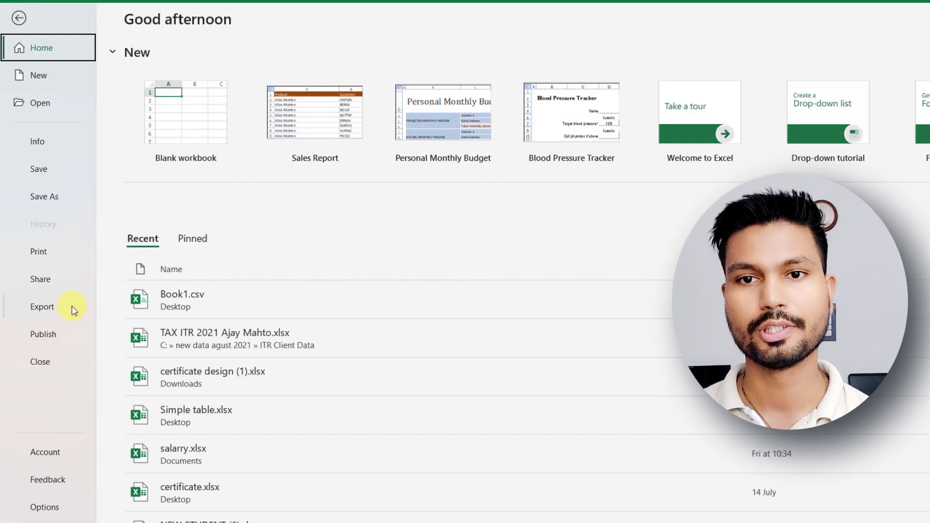
click(43, 255)
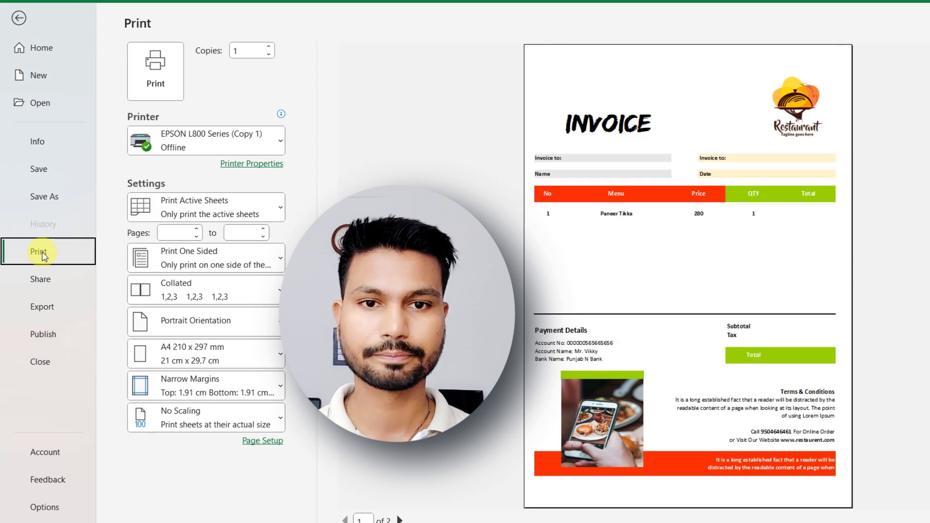
key(Escape)
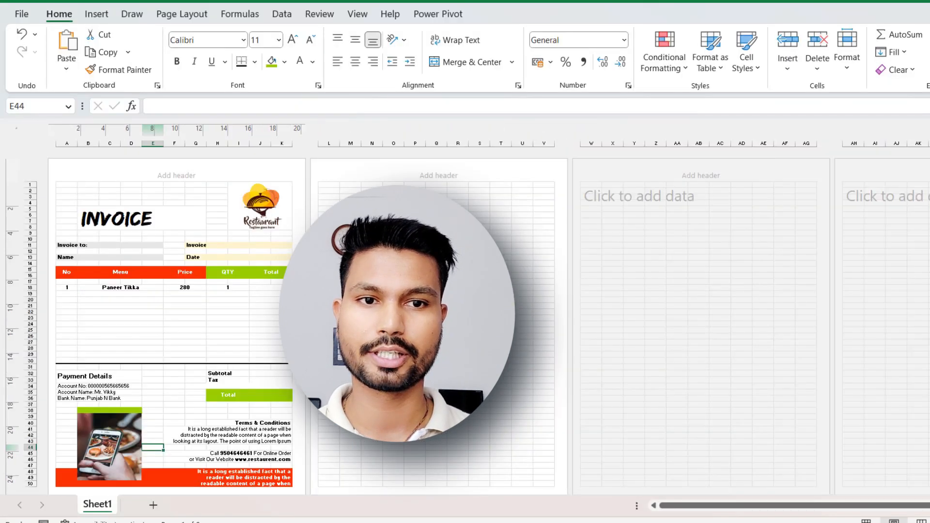
scroll(320, 310, up, 4)
scroll(320, 310, up, 7)
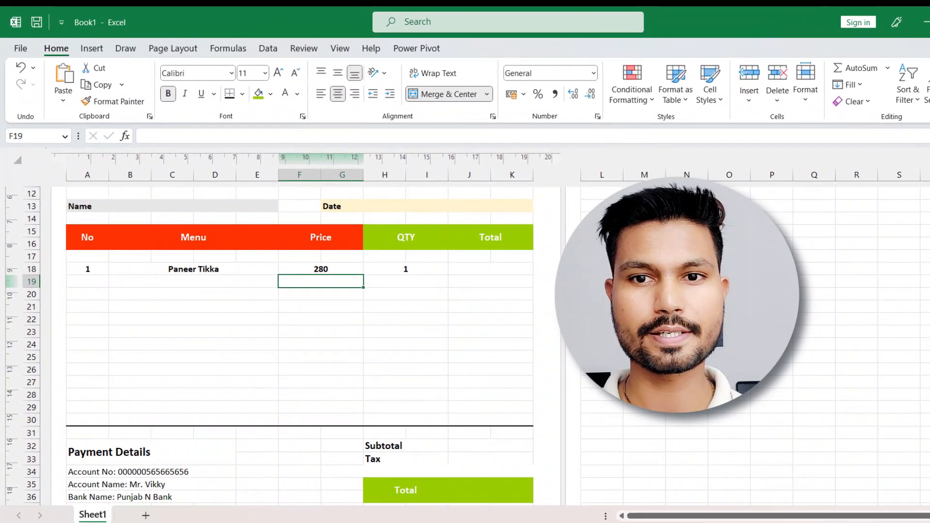
scroll(300, 339, up, 5)
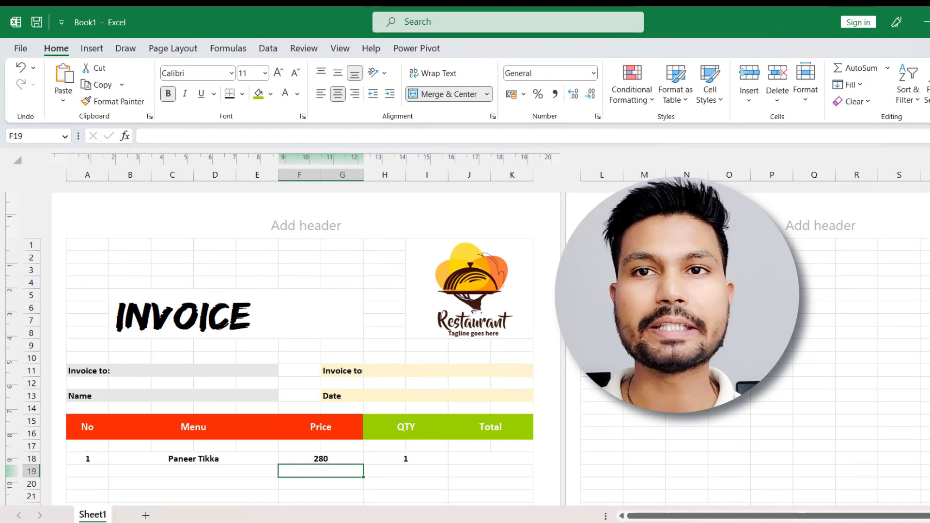
scroll(300, 349, down, 8)
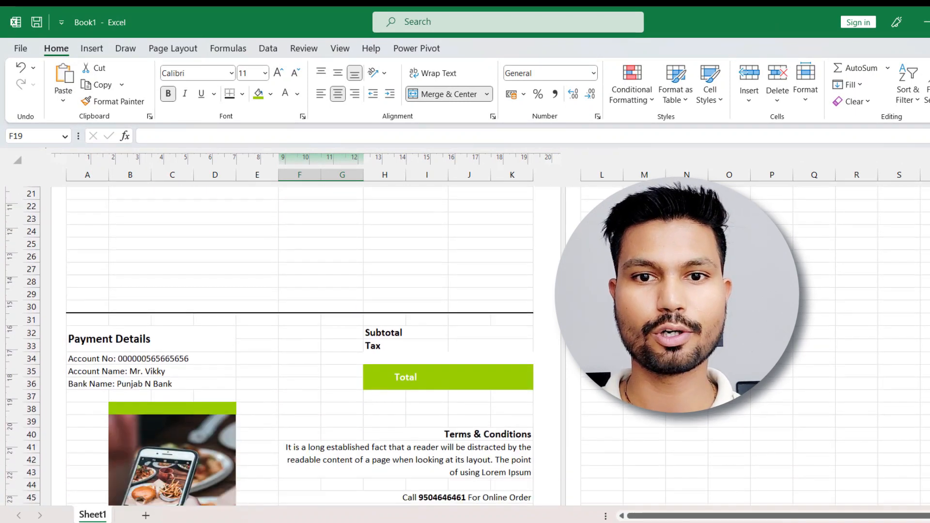
scroll(301, 349, down, 2)
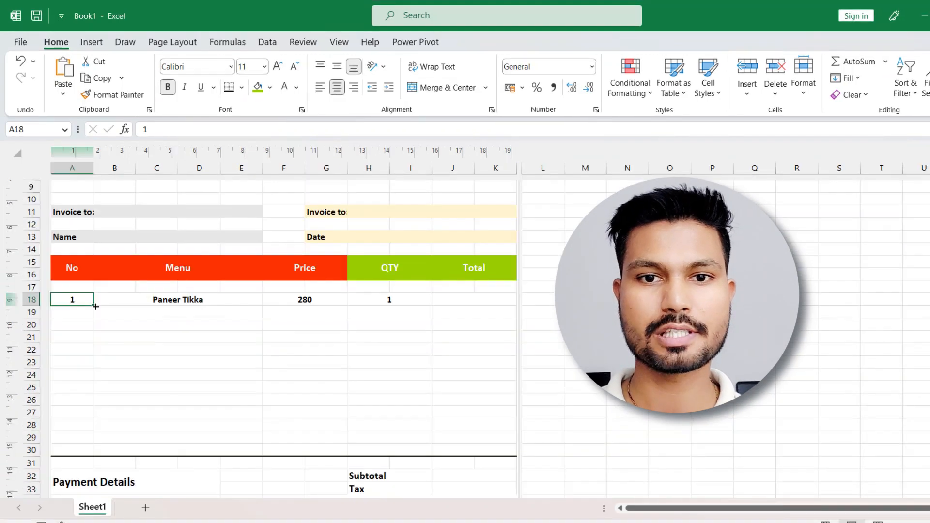
Enter 2 in A19 and extend the series from A18:A19 to number the item rows up to 9 in A26.
click(83, 314)
text(2)
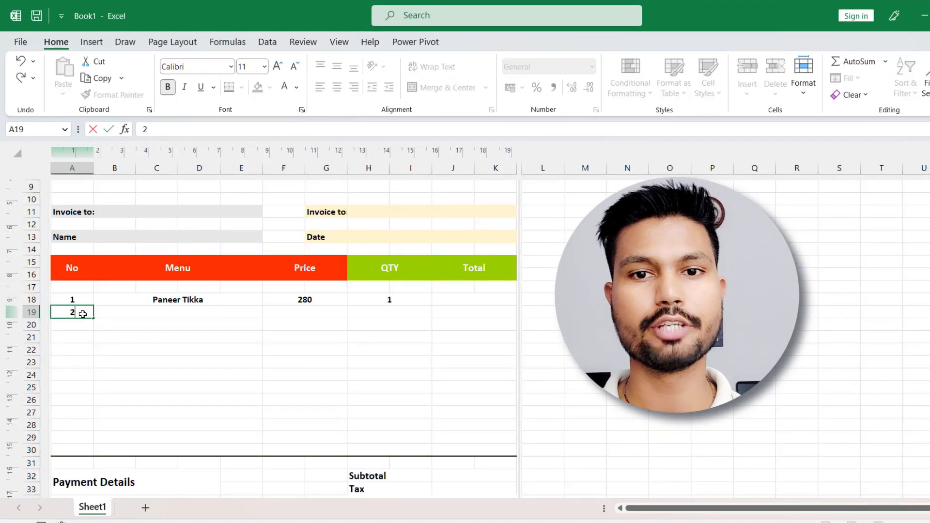
click(100, 406)
click(79, 297)
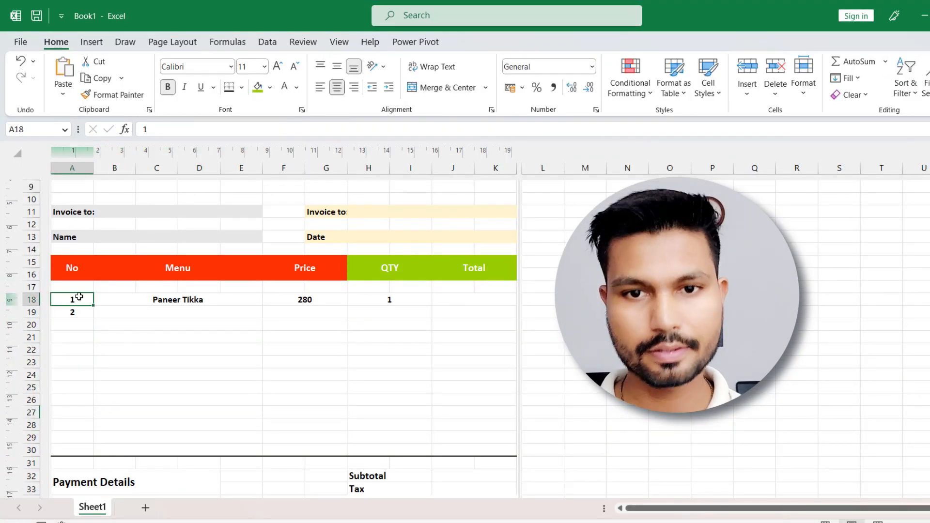
drag(82, 297, 79, 310)
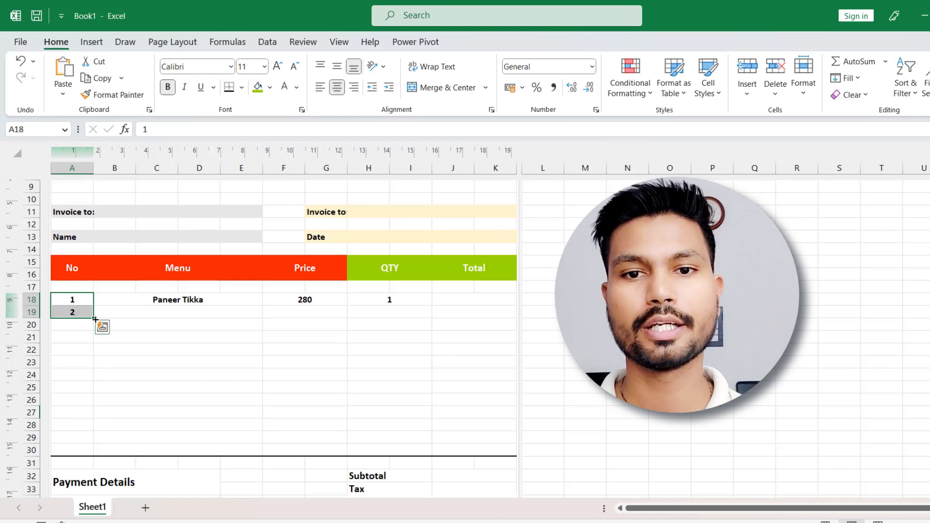
drag(95, 319, 91, 405)
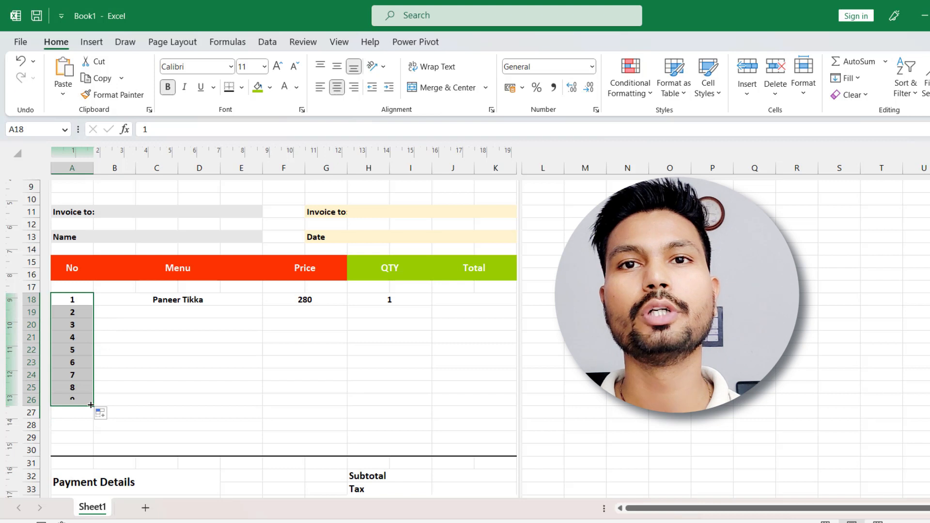
click(119, 401)
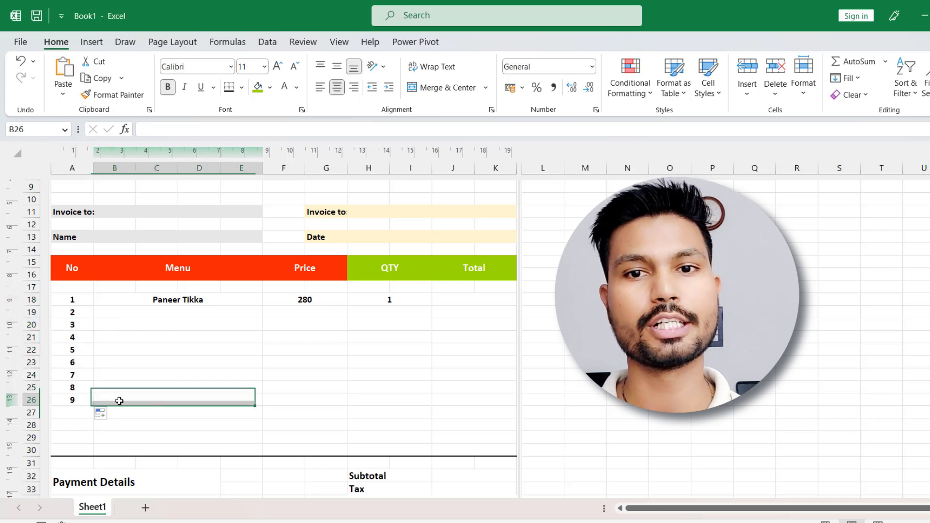
click(191, 313)
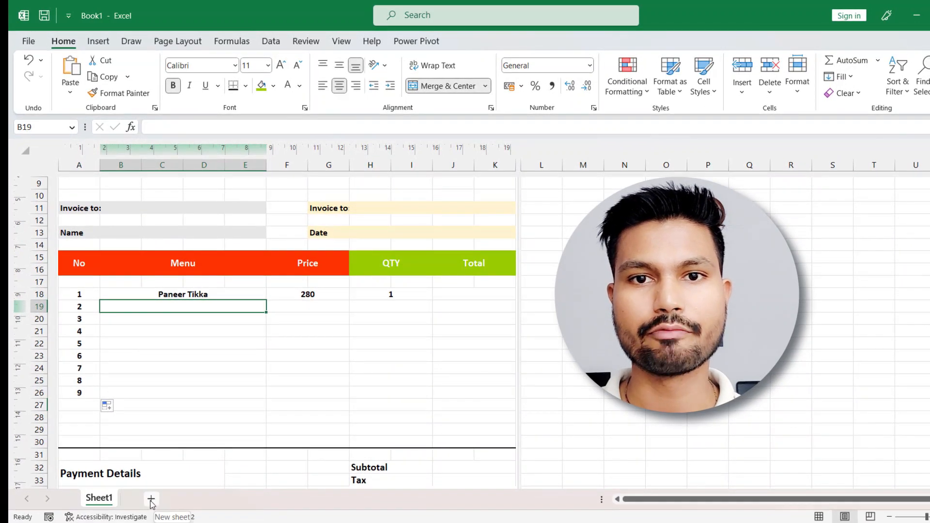
Add a new worksheet for the menu items and widen column A to about three times its default width.
click(151, 498)
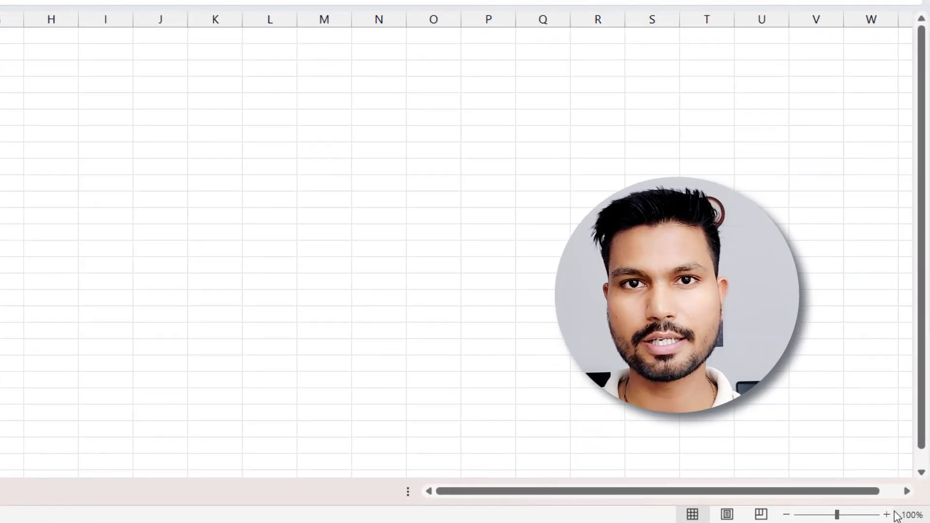
click(888, 516)
click(888, 516)
click(888, 516)
click(889, 516)
click(889, 516)
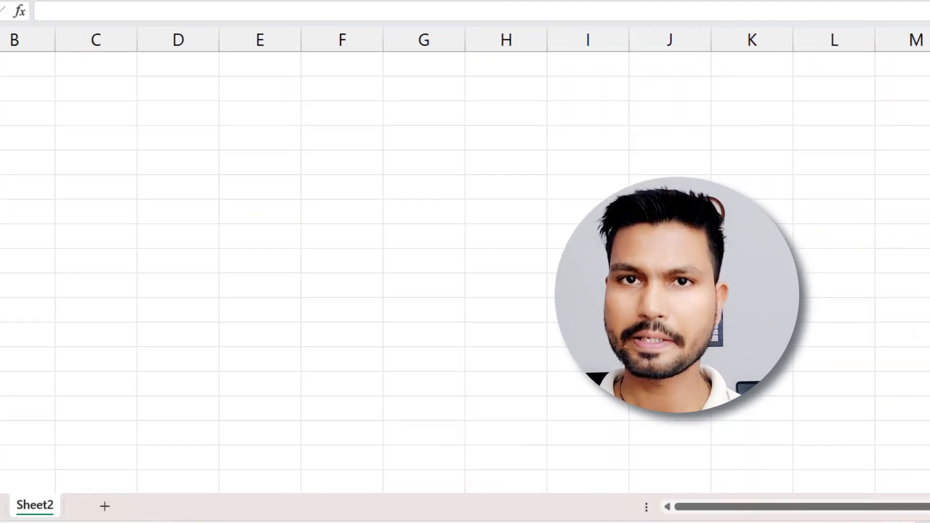
drag(118, 42, 306, 85)
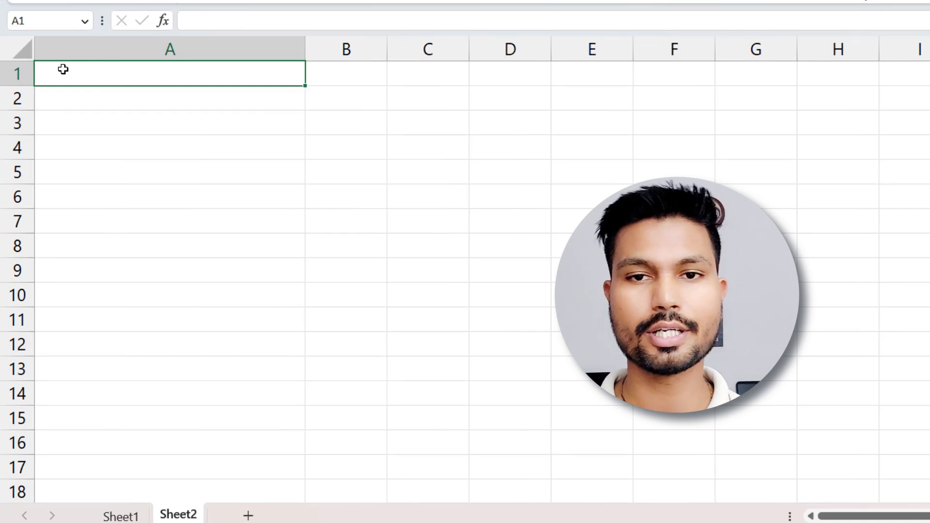
Enter the heading "Item List" in A1 of Sheet2 and center it horizontally.
text(Ite)
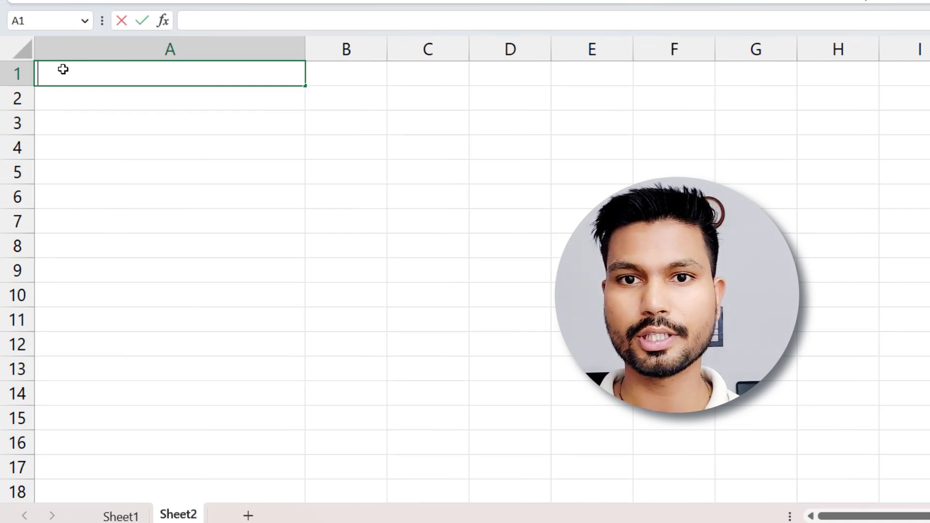
text(m)
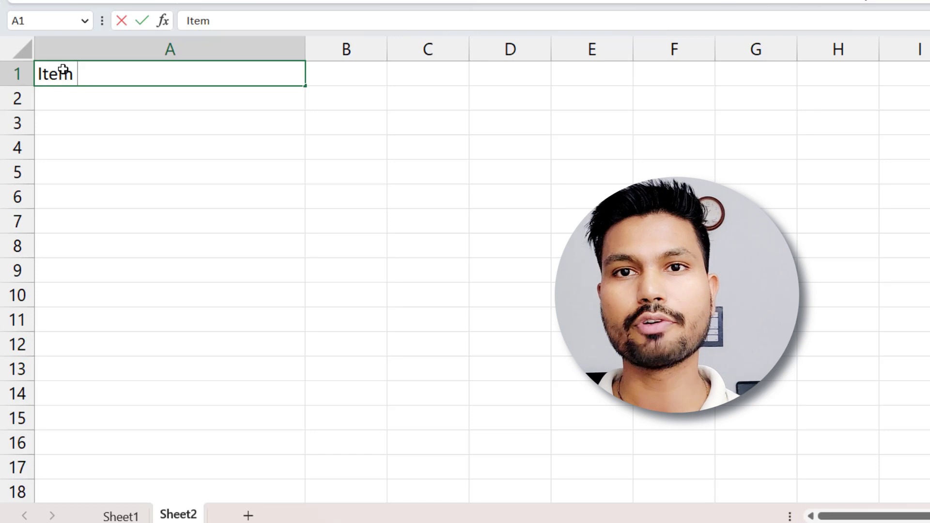
text( List)
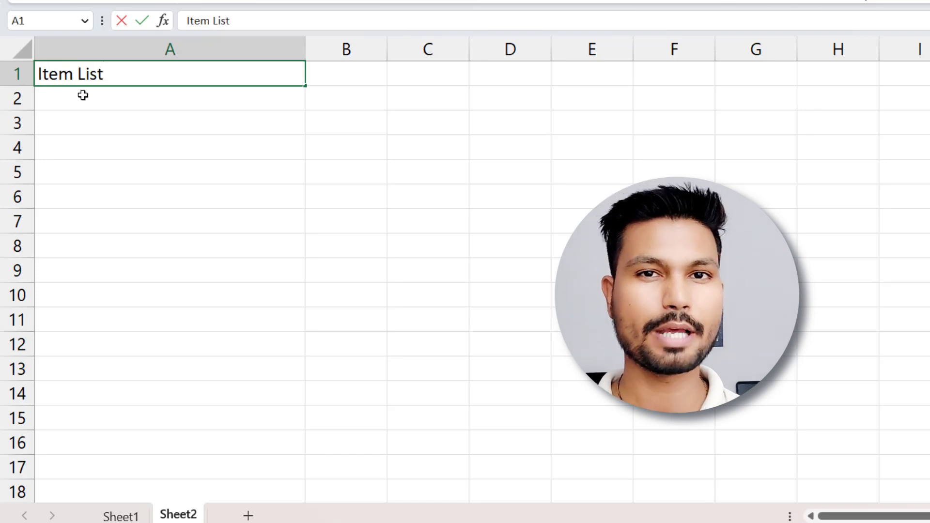
click(119, 153)
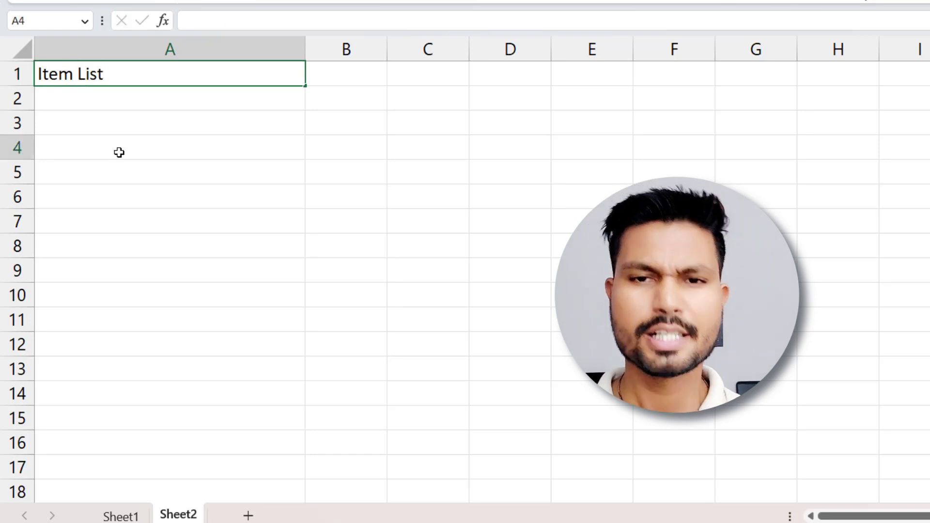
click(97, 71)
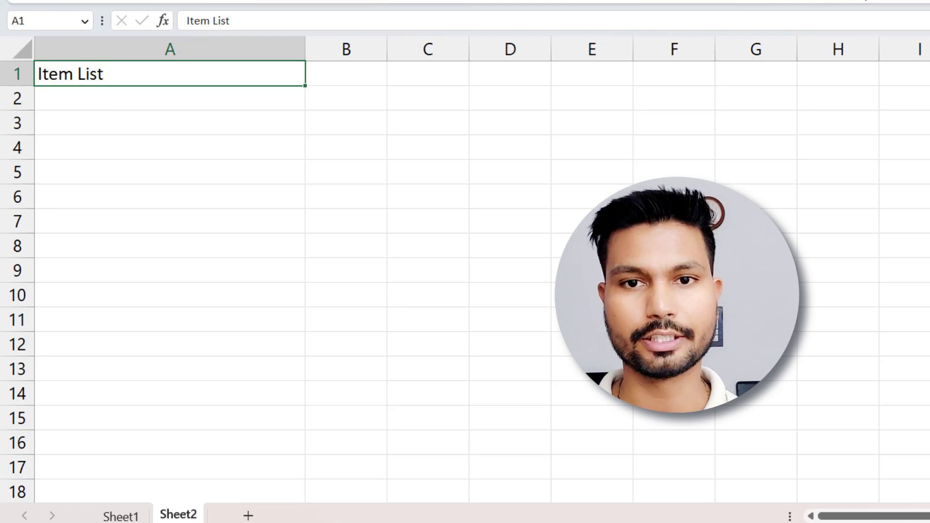
click(374, 54)
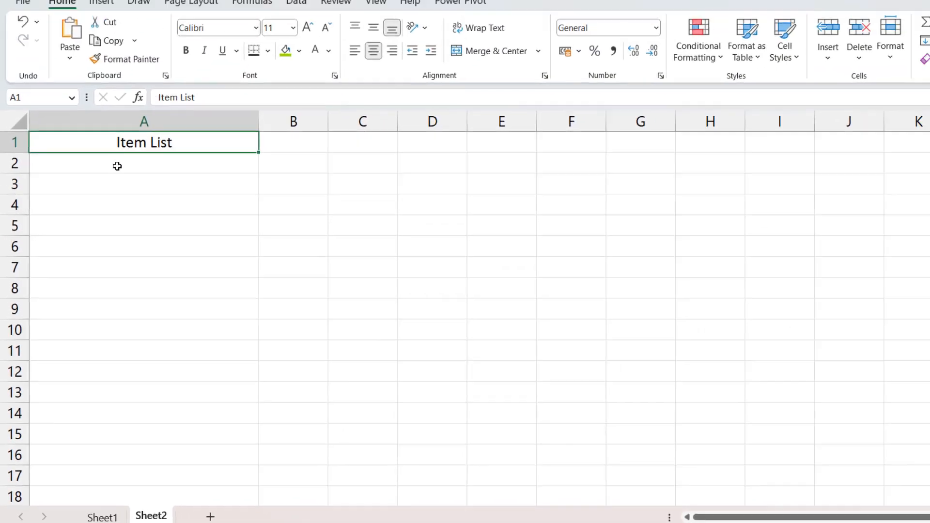
List Paneer Tikka, Mix Veg, Daal Tarka and Butter Nan in A2:A5 below the Item List heading.
click(137, 103)
text(Panner)
text(eer Tikka)
key(Return)
text(Mix Veg)
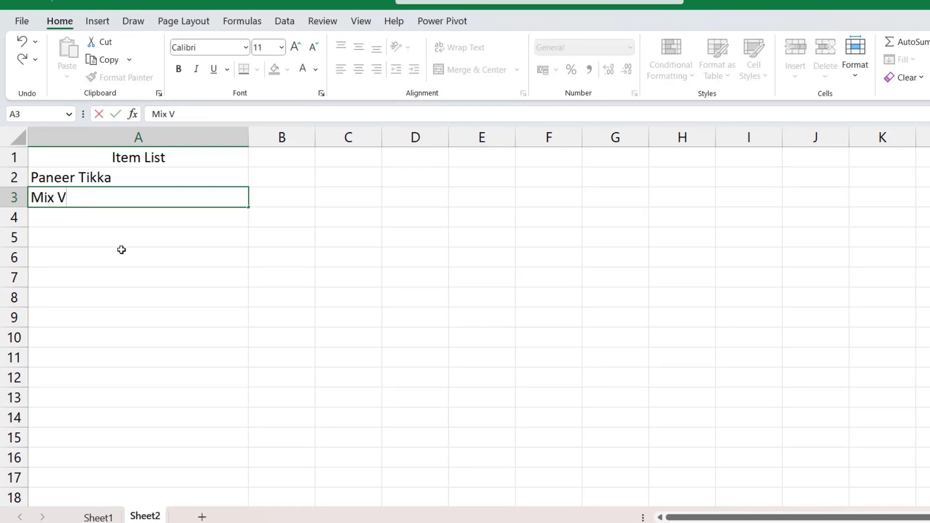
key(Return)
text(Daal Tarka)
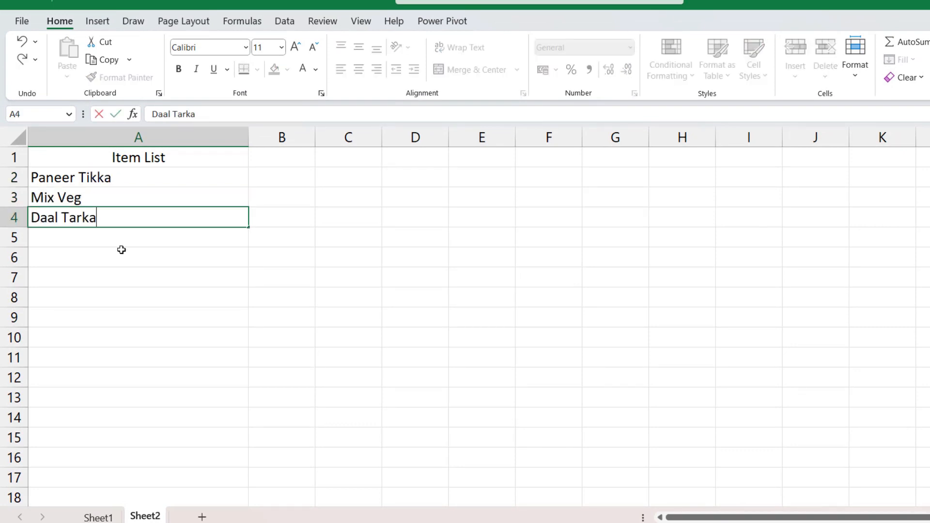
key(Return)
text(Butter Nan)
key(Return)
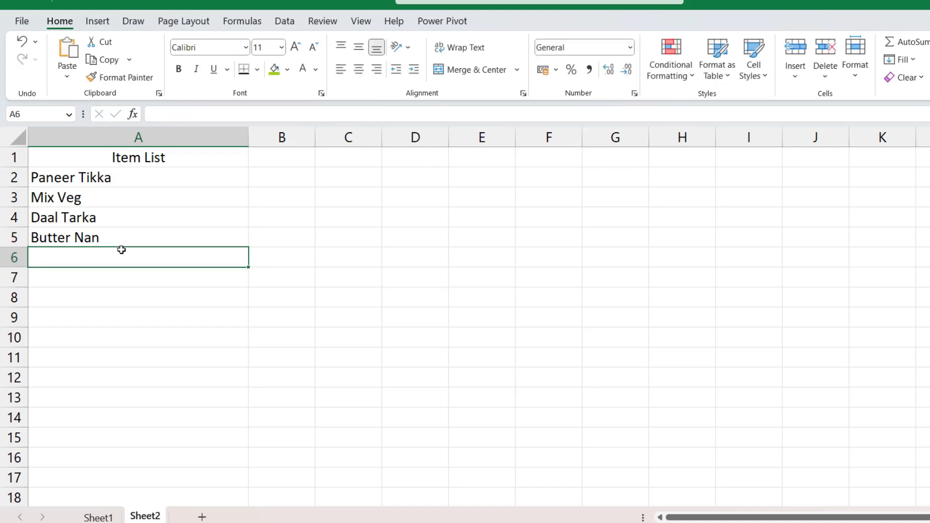
Continue the item list in A6:A10 with Chicken Lolypop, Daal Makhani, Kadhayi Paneer, Jeera Rice and Veg Biryani, and return to Sheet1.
text(Chicken Lolypop)
key(Return)
text(Daal Makhani)
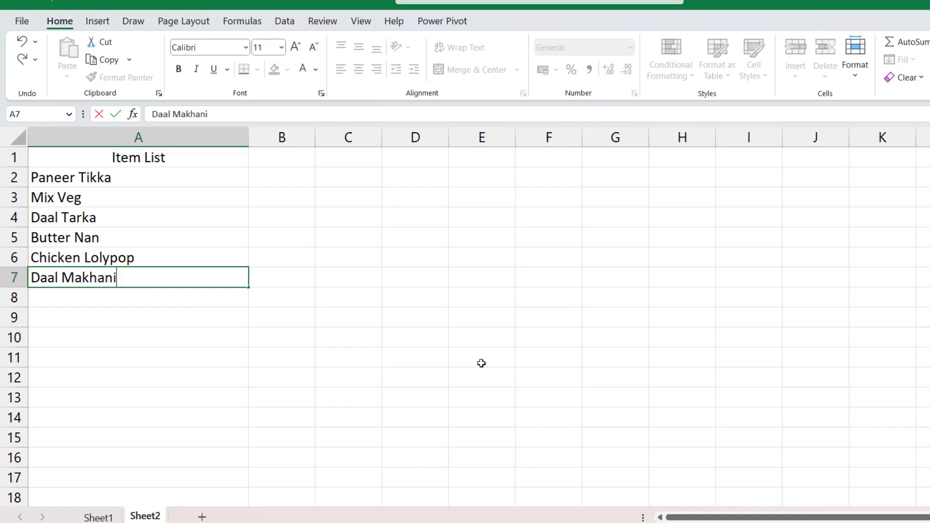
key(Return)
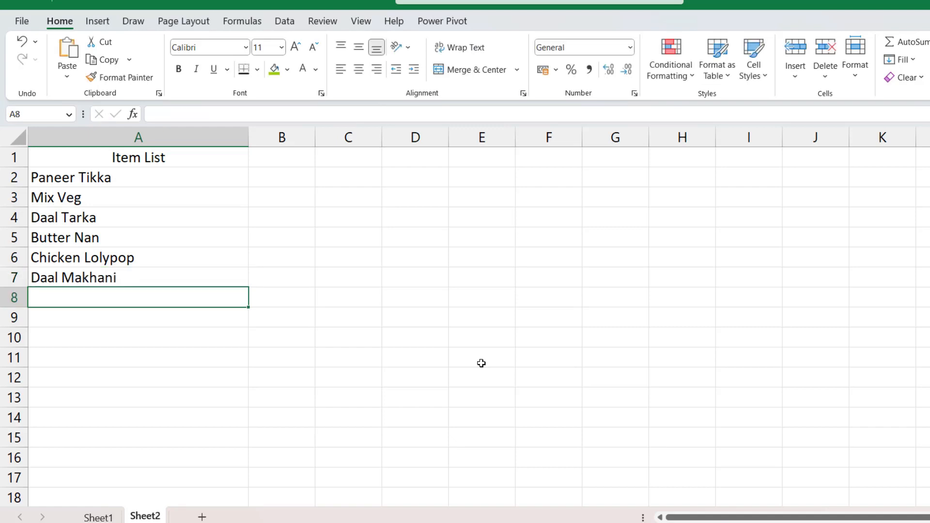
text(Kadhayi Paneer)
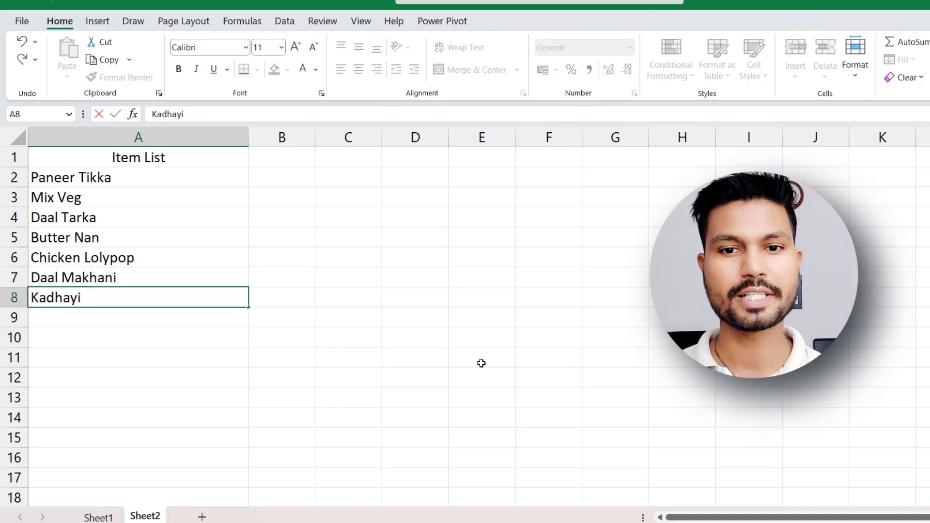
key(Return)
text(Jeera Rice)
key(Return)
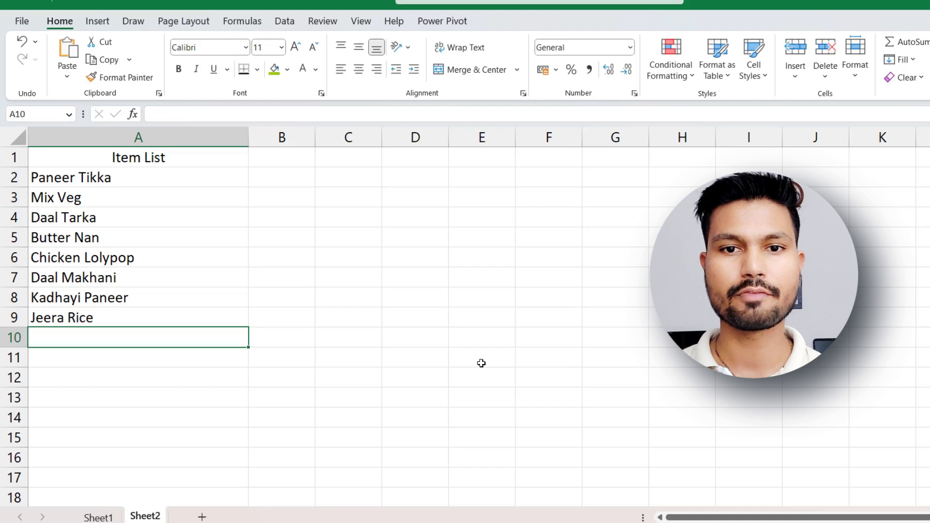
text(Veg Biryani)
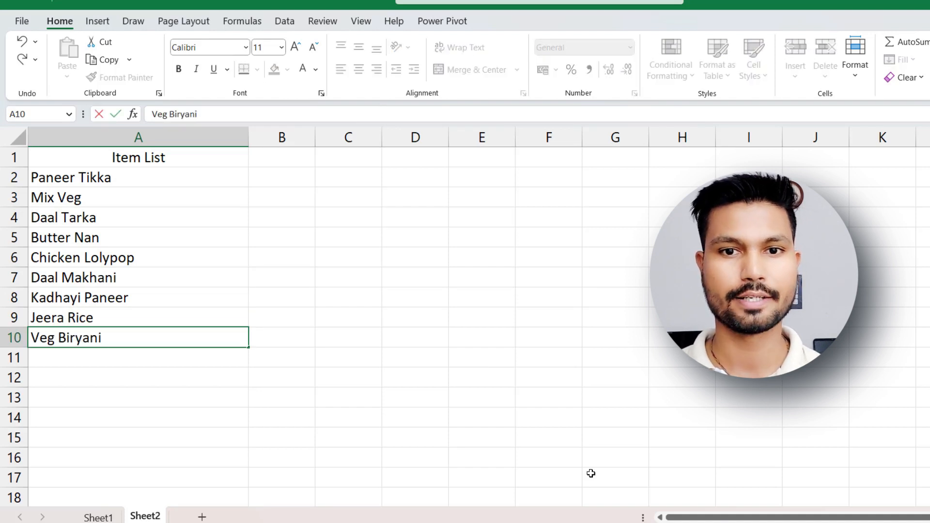
click(92, 384)
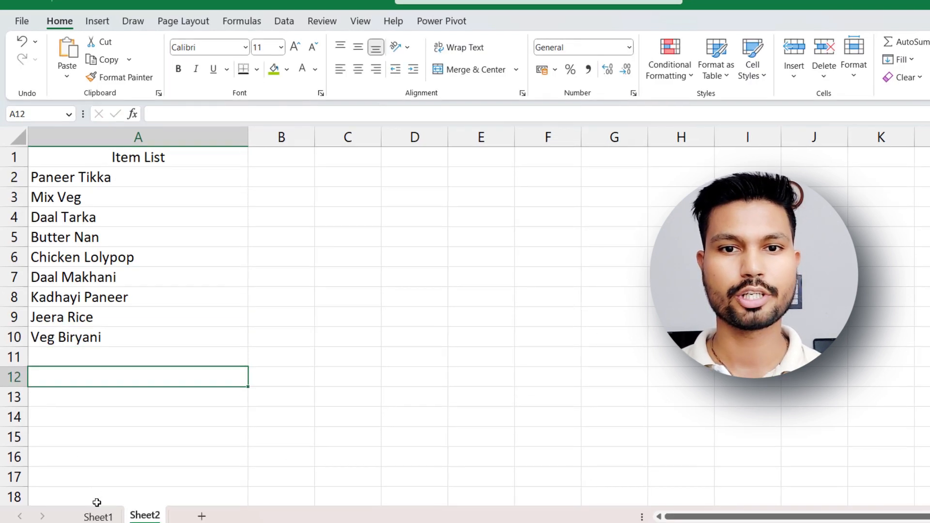
click(98, 516)
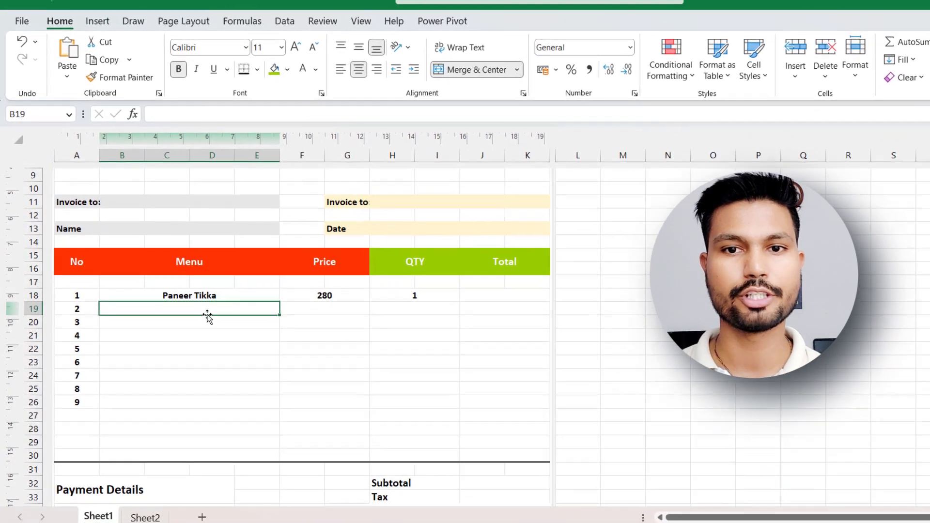
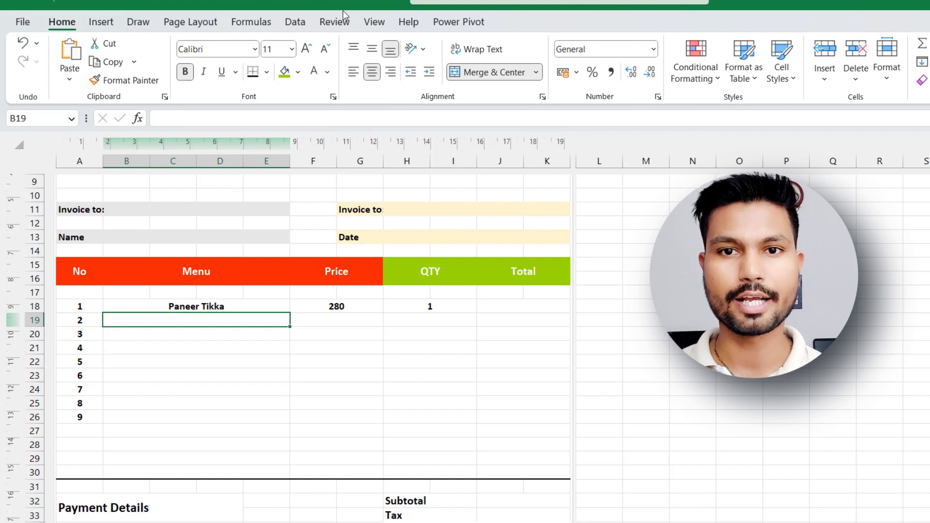
Add list data validation to Menu cell B19, using the items in A2:A10 of Sheet2 as the source.
click(299, 23)
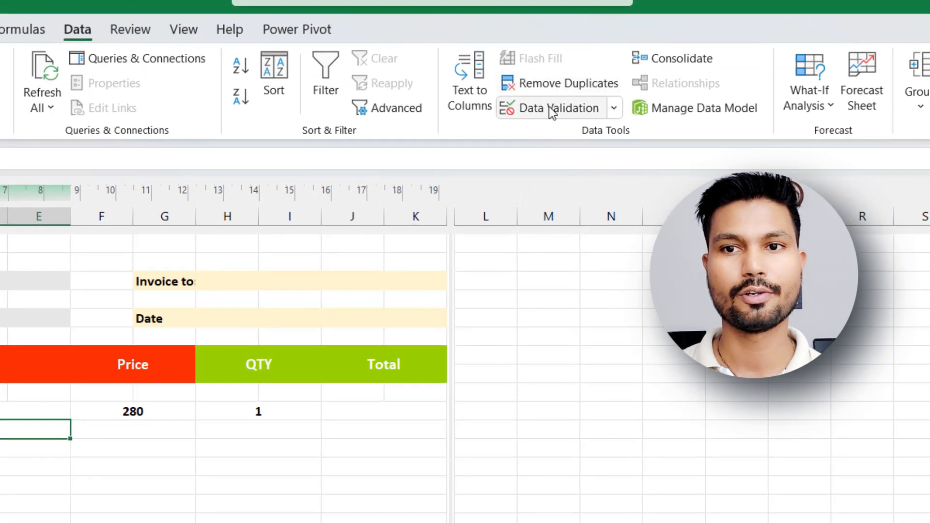
click(551, 108)
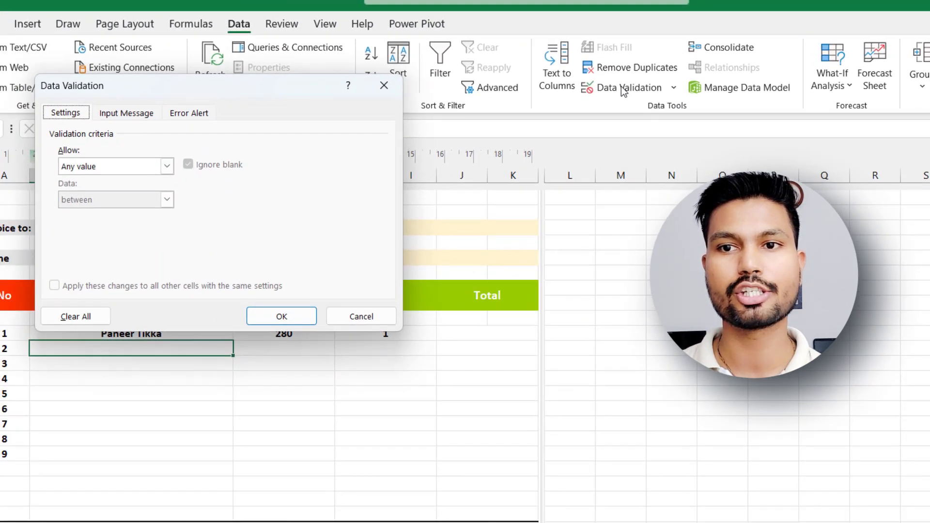
click(166, 169)
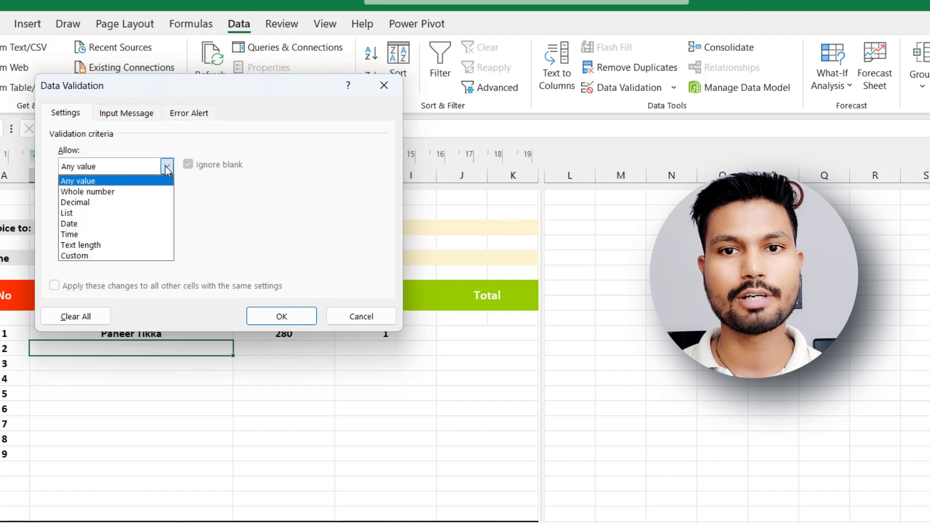
click(85, 215)
click(94, 235)
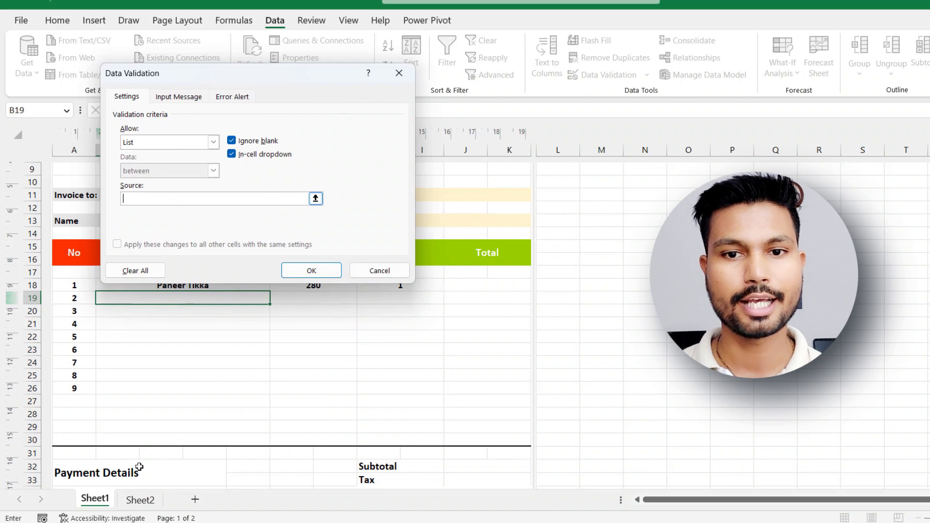
click(140, 500)
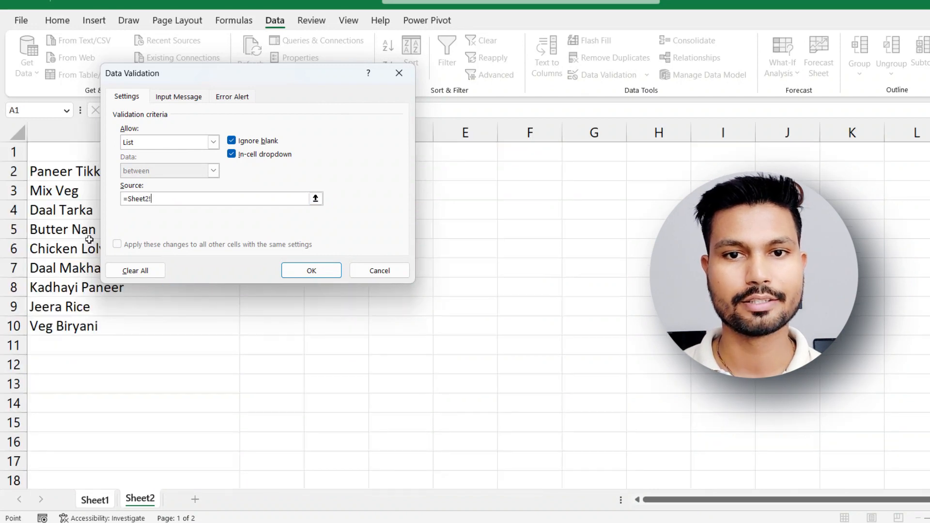
drag(57, 175, 58, 326)
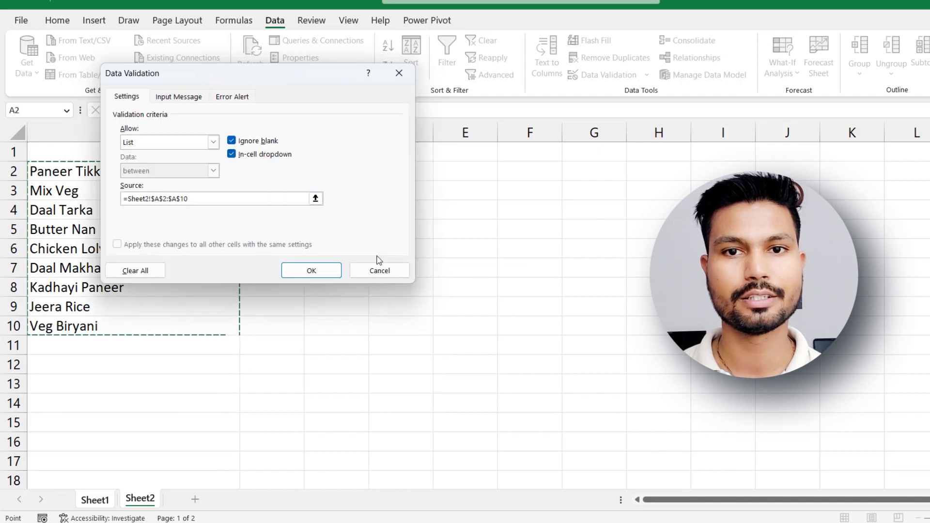
click(311, 270)
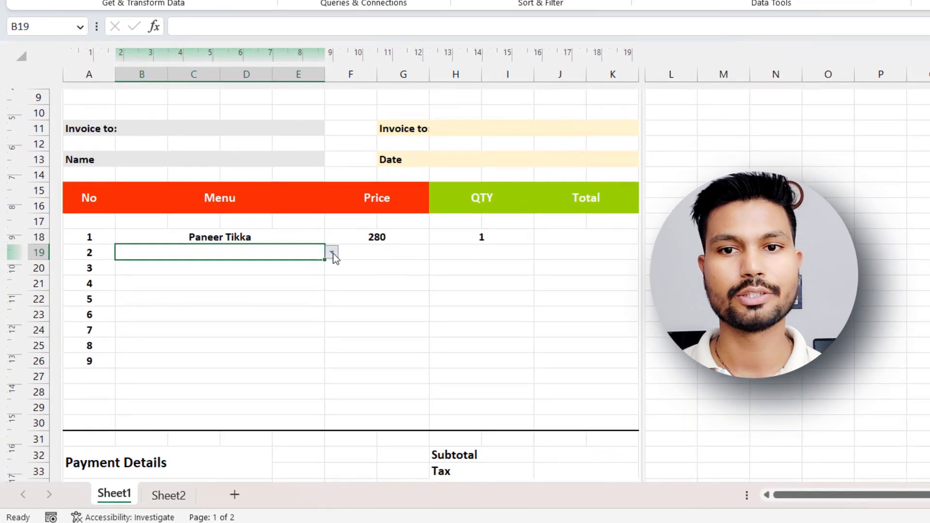
Choose Mix Veg from the dropdown in B19 and copy the cell across Menu rows 18 to 29.
click(276, 298)
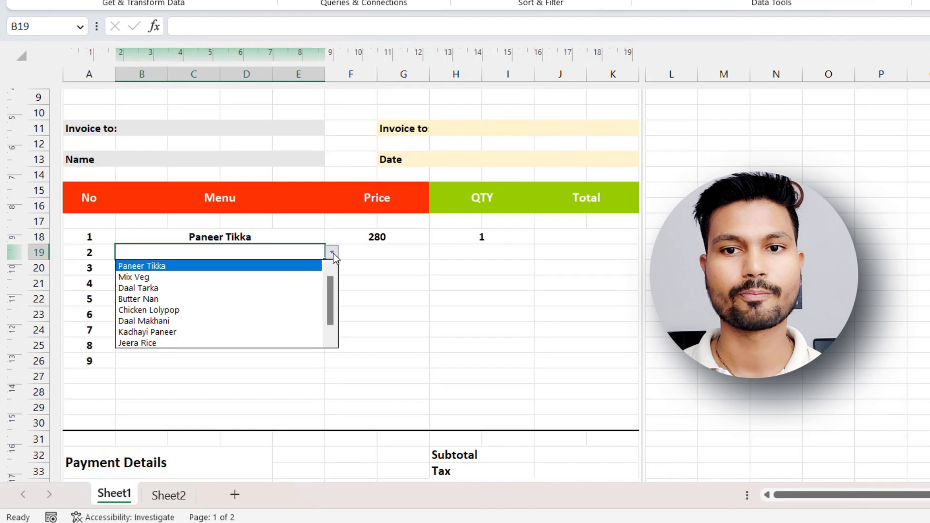
click(236, 280)
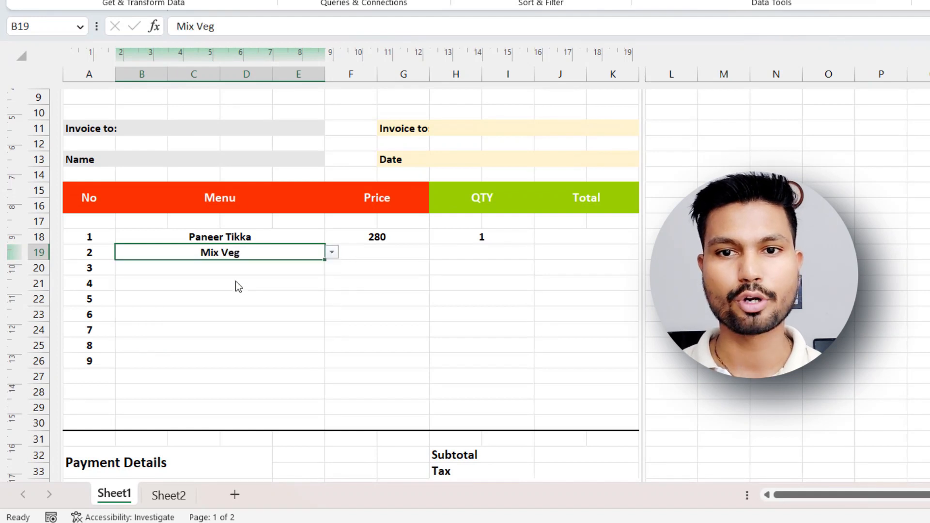
click(234, 269)
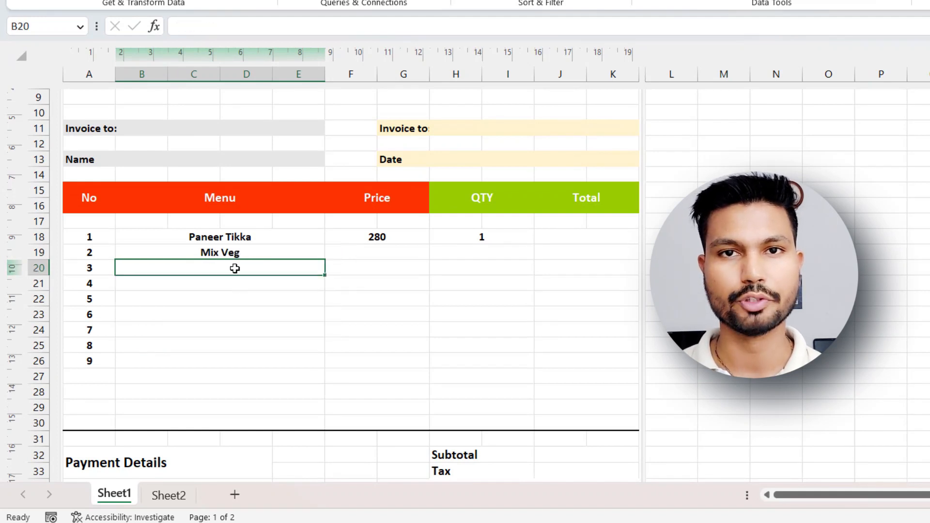
click(310, 312)
click(260, 254)
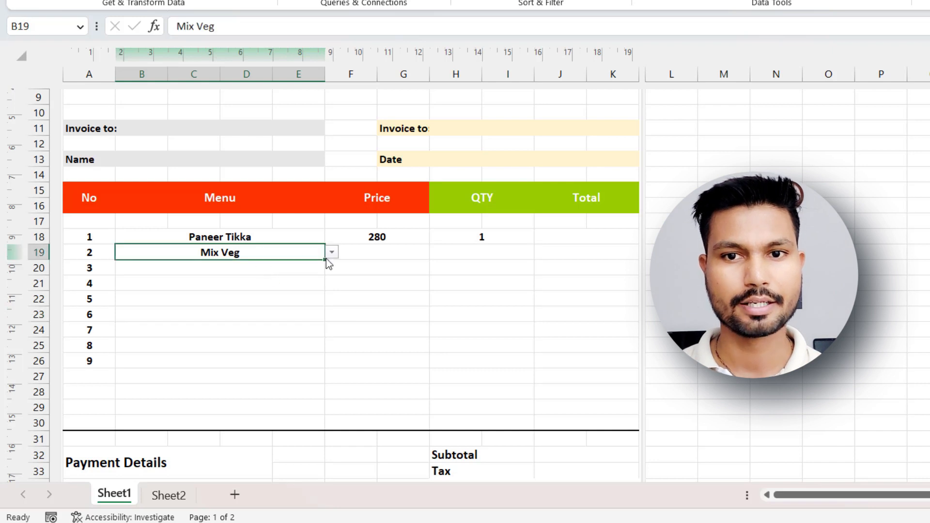
drag(324, 259, 307, 415)
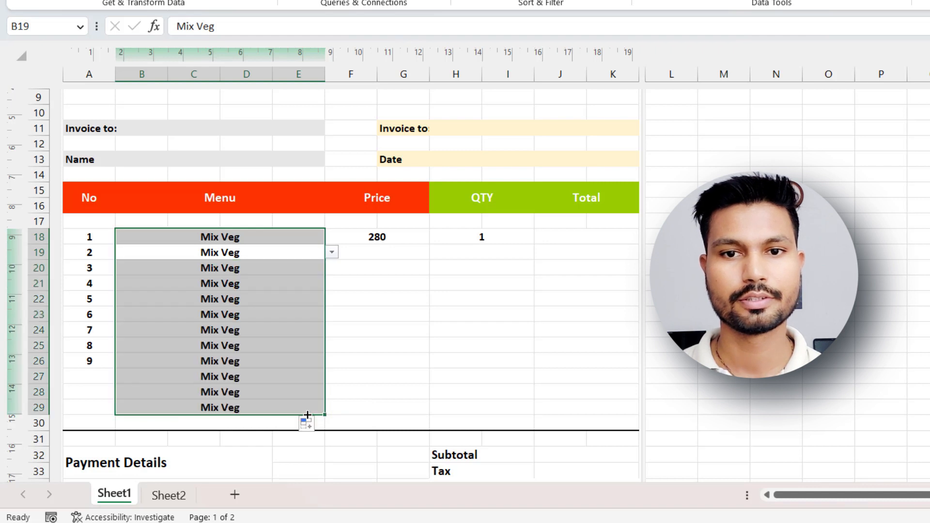
Clear the copied menu entries from rows 19 to 29, keeping their dropdown lists.
click(381, 344)
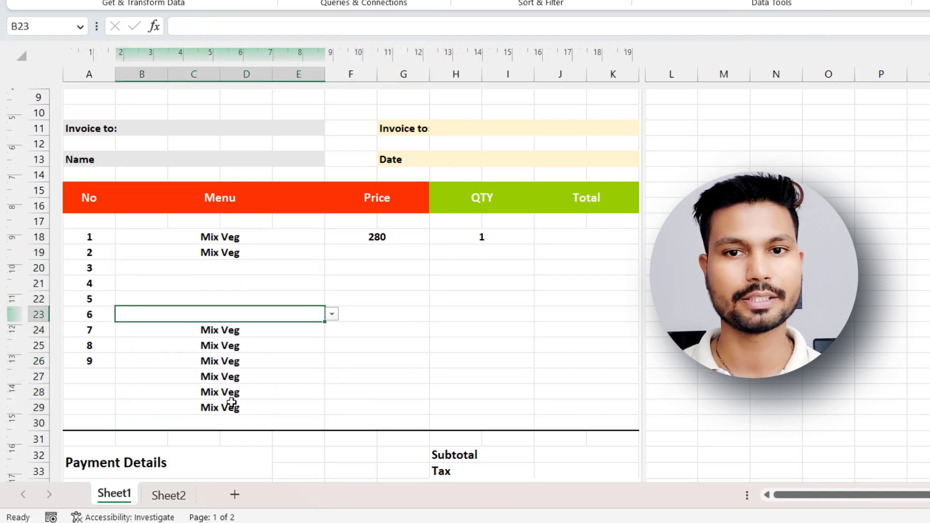
drag(231, 402, 228, 255)
key(Delete)
key(Delete)
click(443, 324)
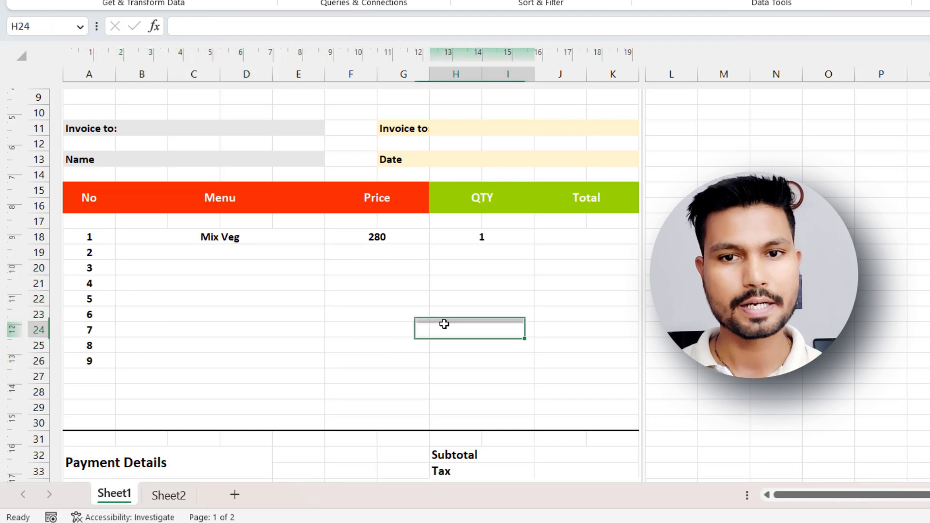
click(228, 252)
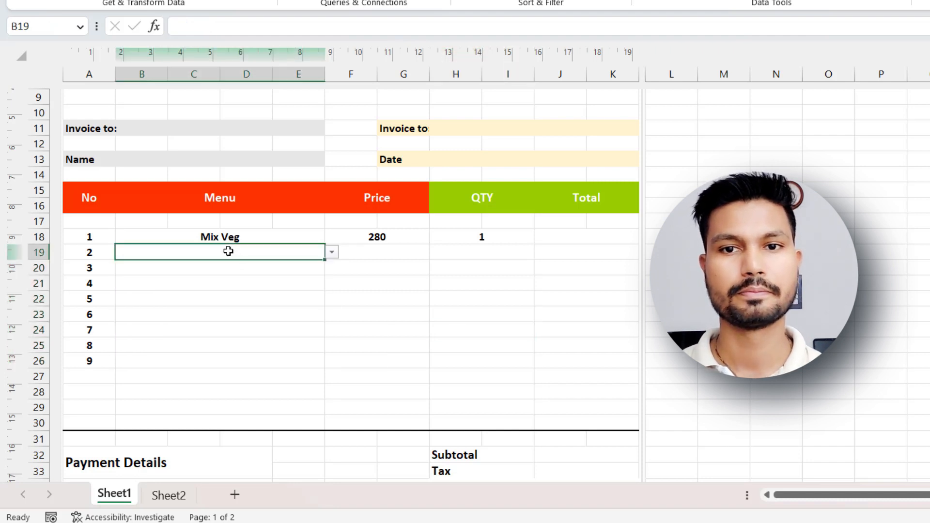
Choose Butter Nan for item 1 and Chicken Lolypop for item 2 from the Menu dropdowns.
click(224, 236)
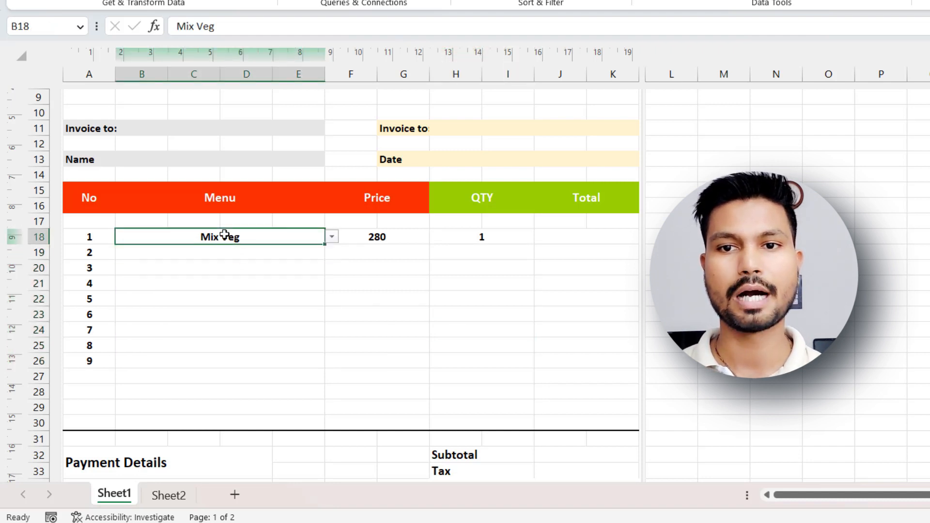
click(335, 236)
click(140, 270)
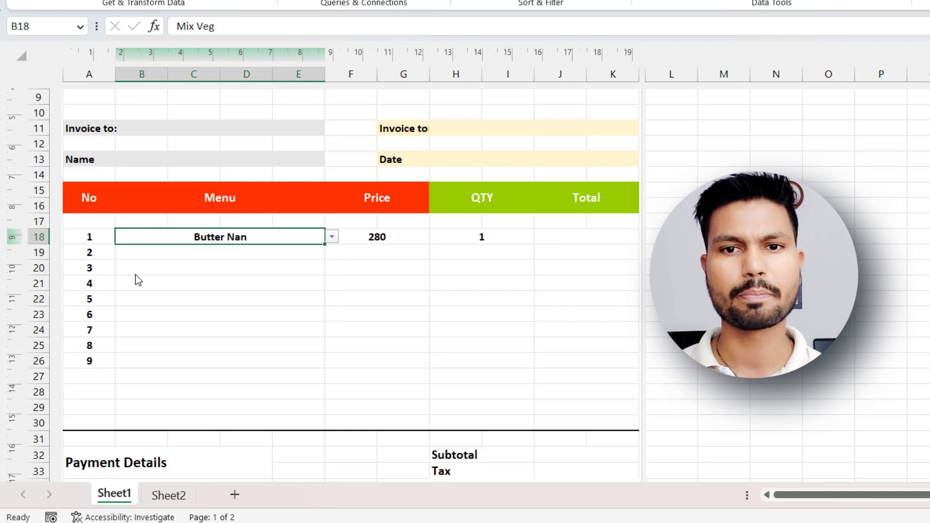
click(241, 251)
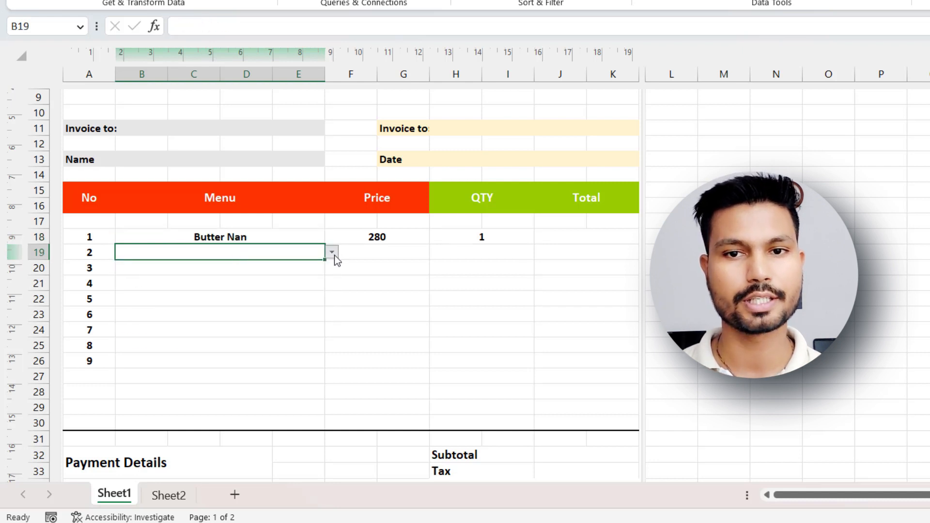
click(334, 253)
click(190, 306)
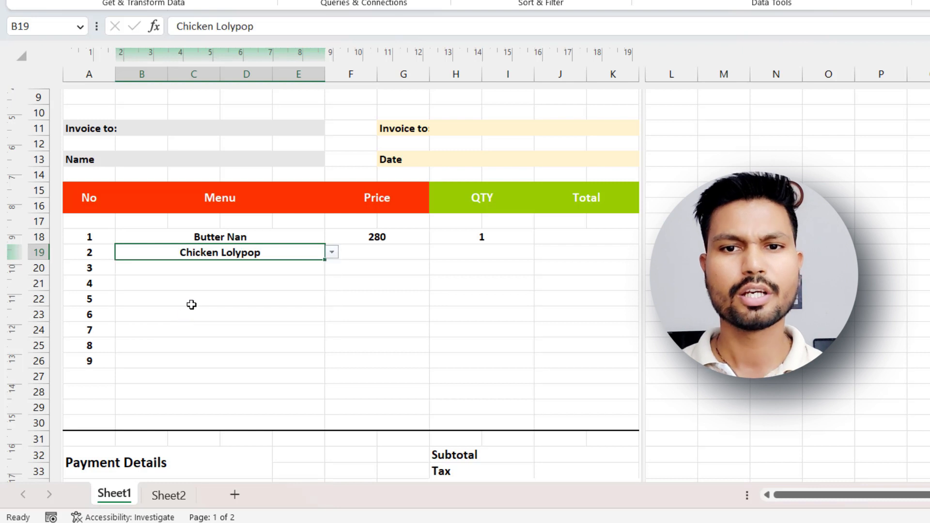
Choose Daal Makhani for item 3 and Kadhayi Paneer for item 4 from the Menu dropdowns.
click(231, 272)
click(333, 267)
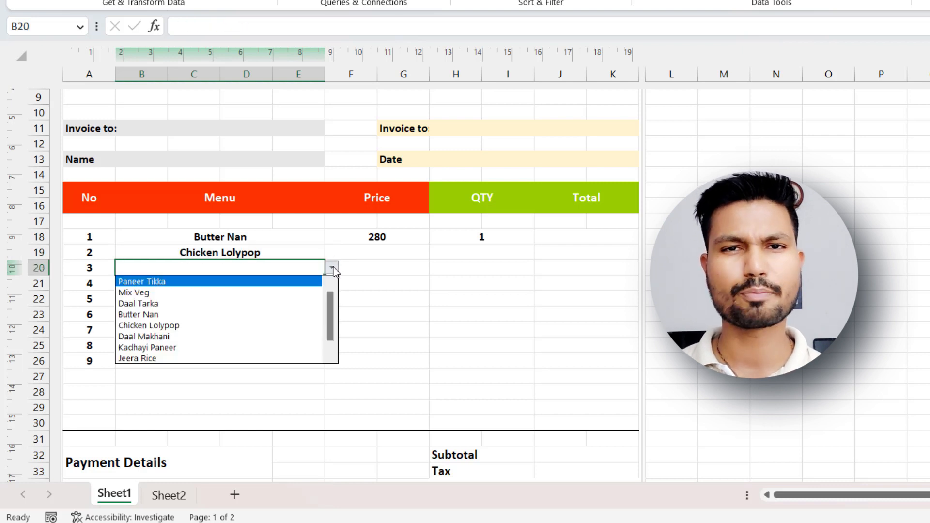
click(189, 336)
click(228, 284)
click(331, 284)
click(194, 363)
Choose Jeera Rice for item 5 and Butter Nan for item 6 from the Menu dropdowns.
click(270, 299)
click(332, 299)
click(175, 389)
click(245, 307)
click(331, 314)
click(167, 361)
Fill Menu items 7 to 9 from the dropdowns with Paneer Tikka, Daal Tarka and Daal Makhani.
click(317, 330)
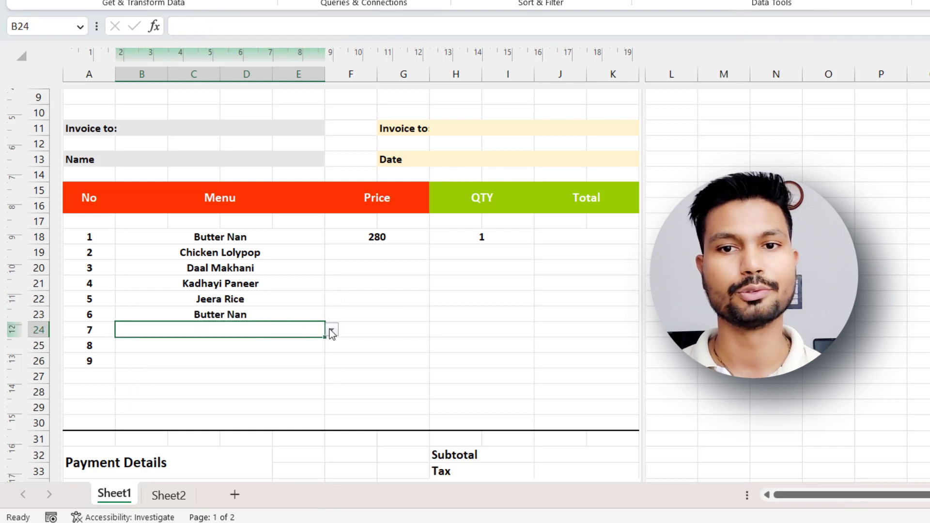
click(331, 330)
click(272, 347)
click(273, 347)
click(331, 345)
click(203, 379)
click(218, 361)
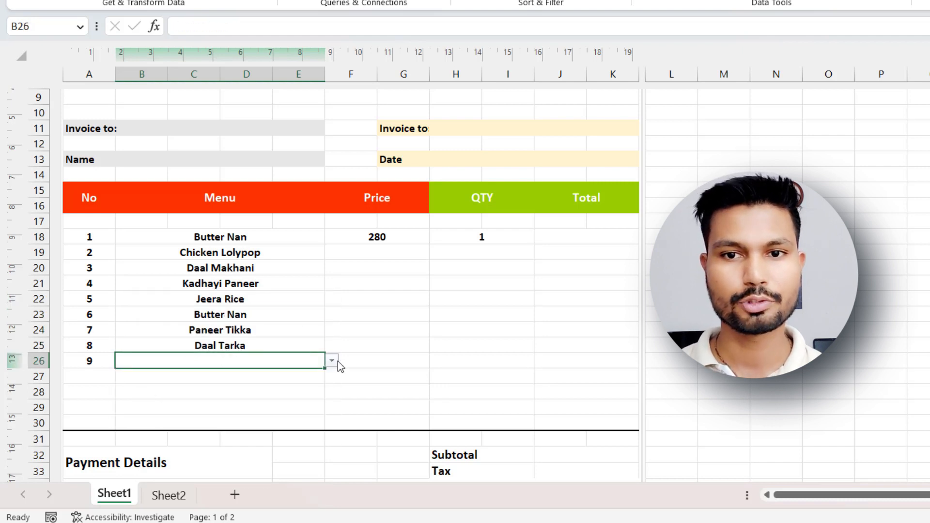
click(331, 361)
click(218, 425)
Enter the formula =F18*H18 in Total cell J18 to multiply the first item's price by its quantity.
click(380, 238)
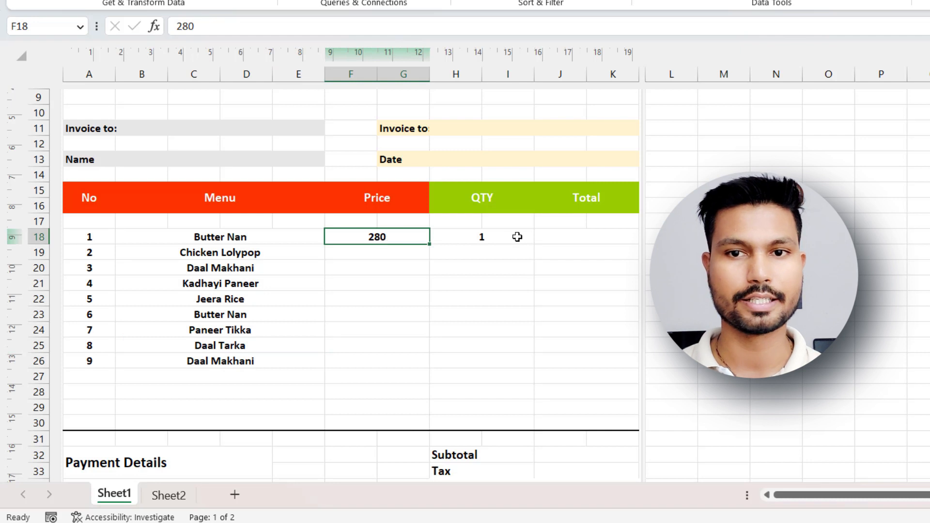
click(500, 236)
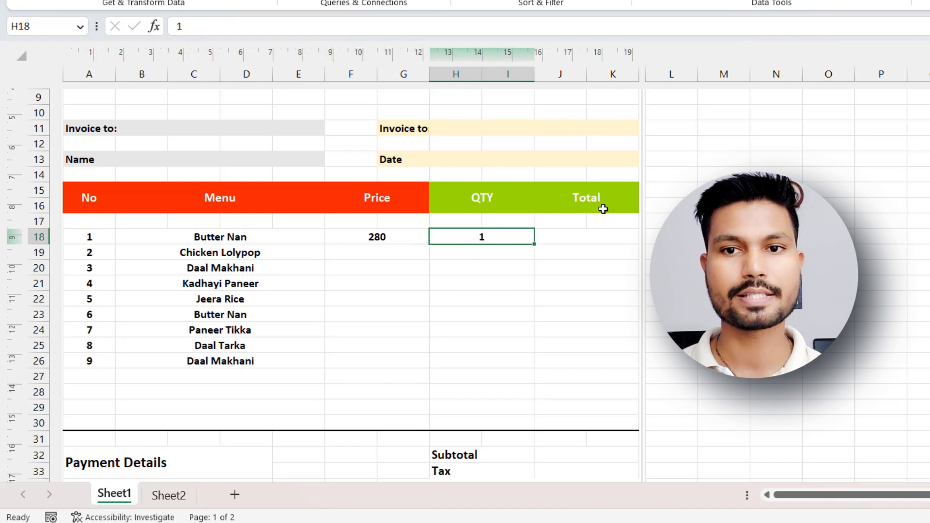
click(572, 238)
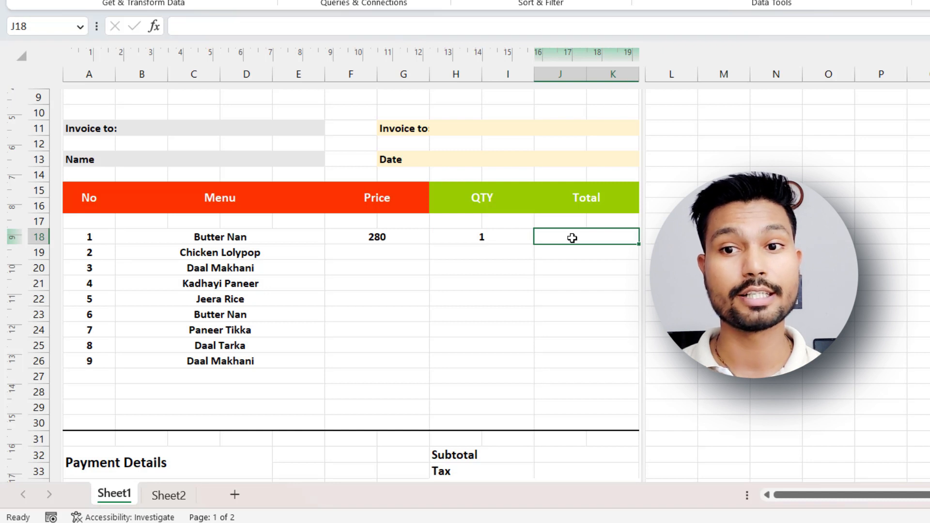
text(=)
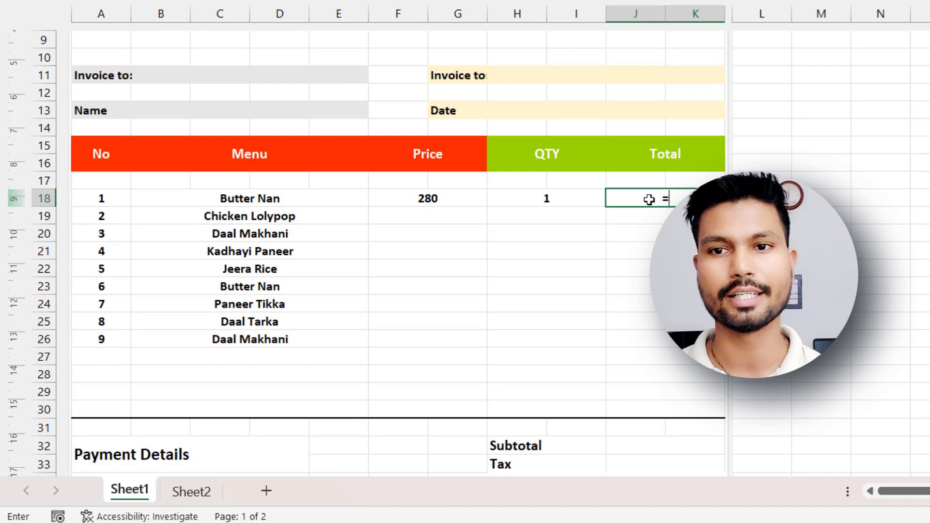
click(428, 200)
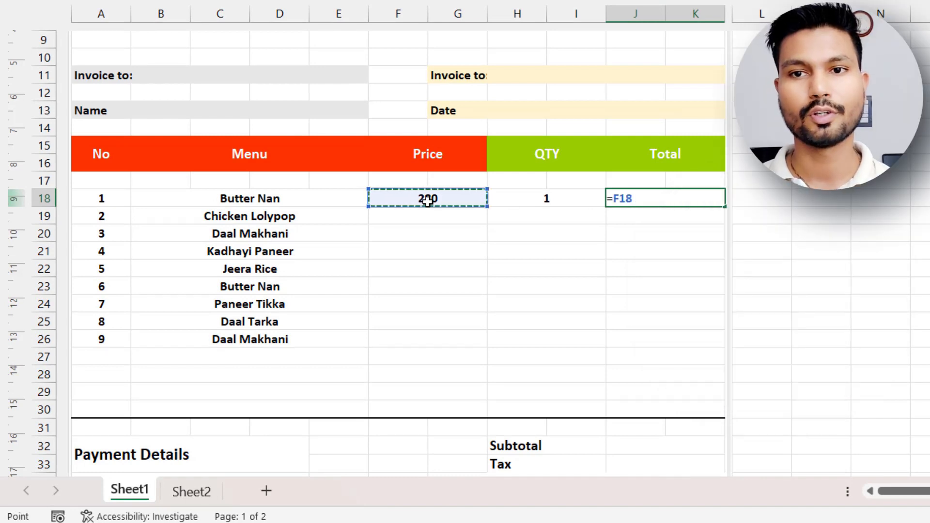
text(*)
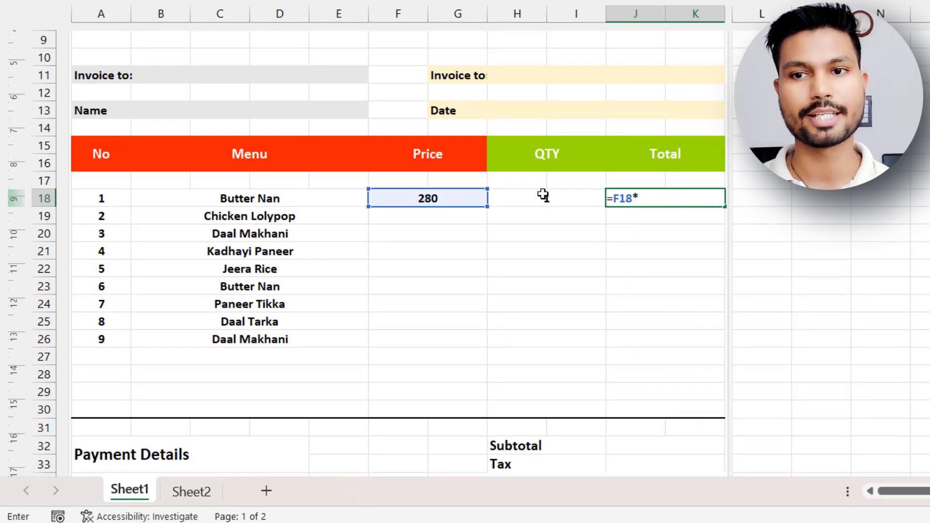
click(543, 196)
key(Return)
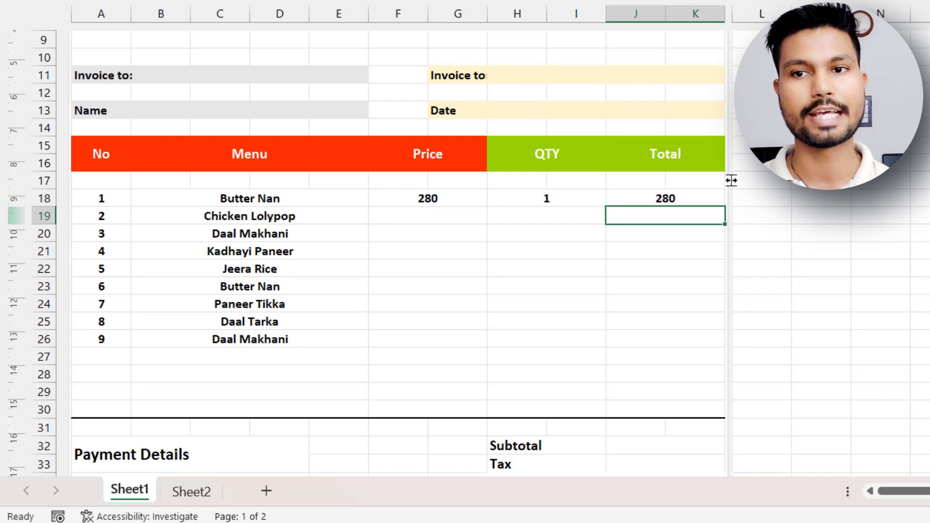
Copy the Total formula from J18 down through row 28.
click(663, 197)
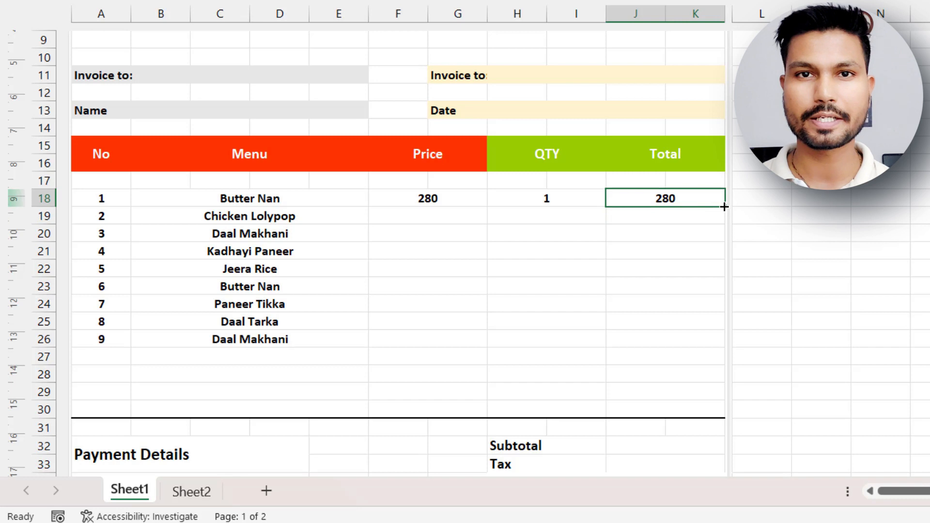
drag(724, 206, 696, 381)
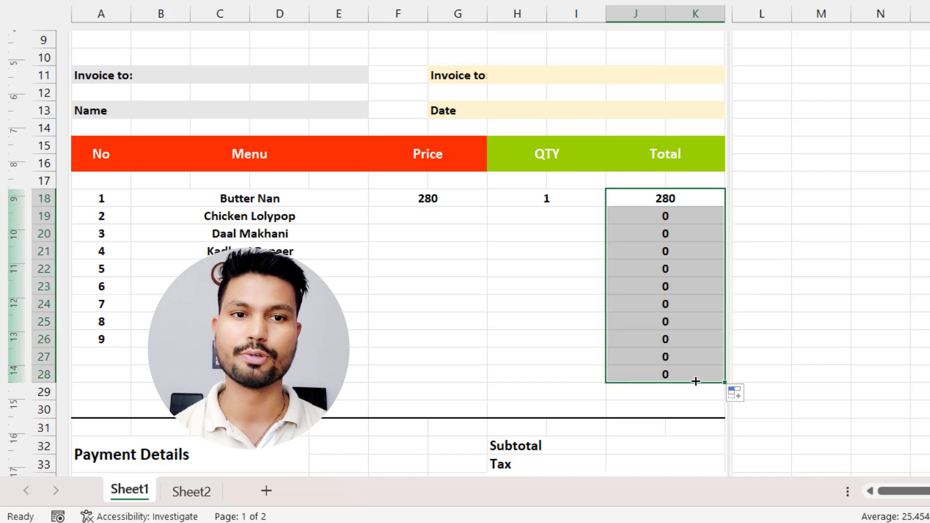
click(472, 323)
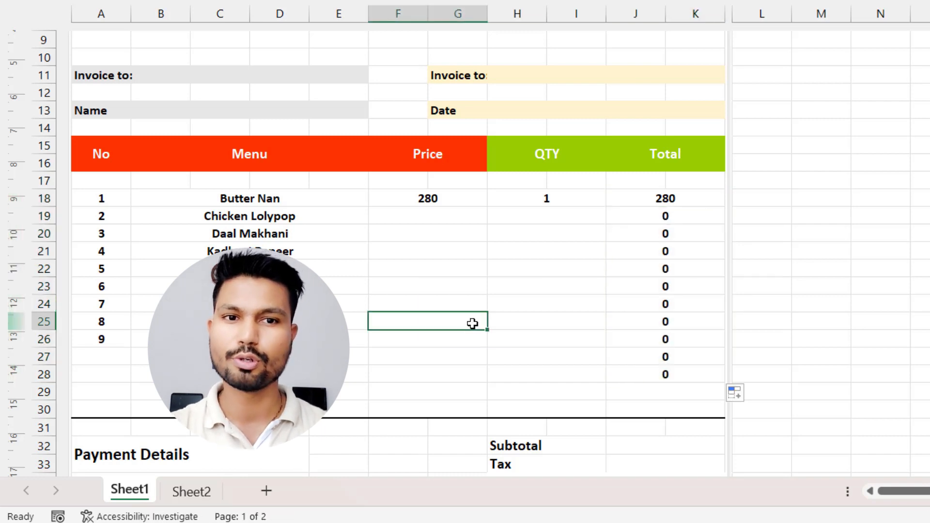
Enter a price of 260 and a quantity of 2 for Chicken Lolypop in row 19.
click(442, 215)
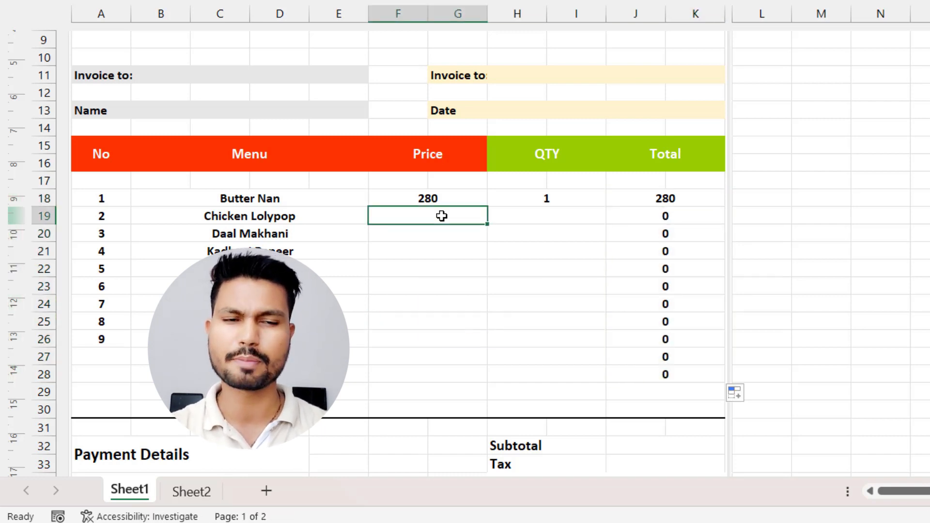
text(260)
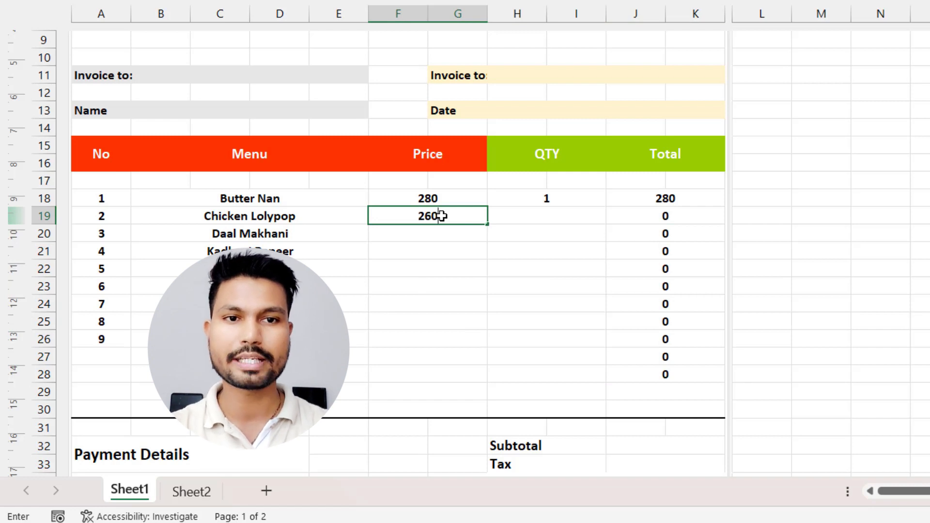
key(Tab)
text(2)
key(Return)
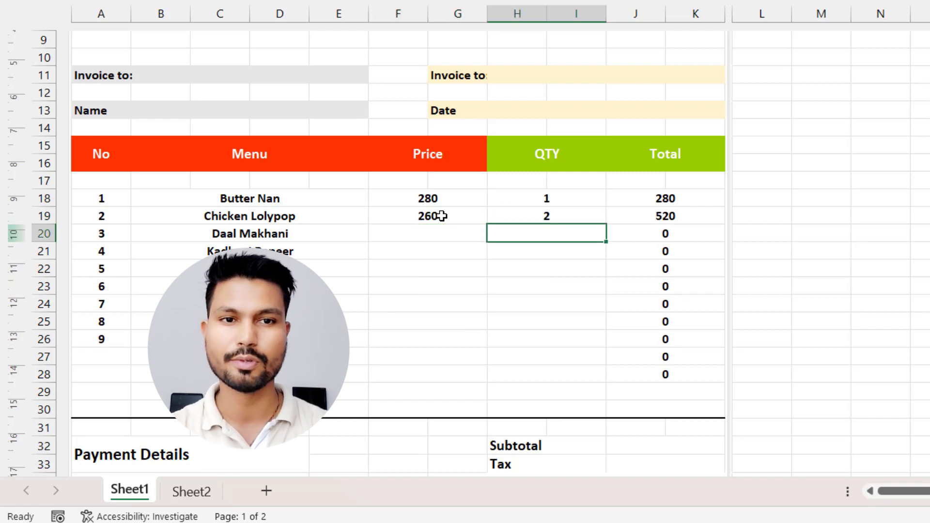
key(Left)
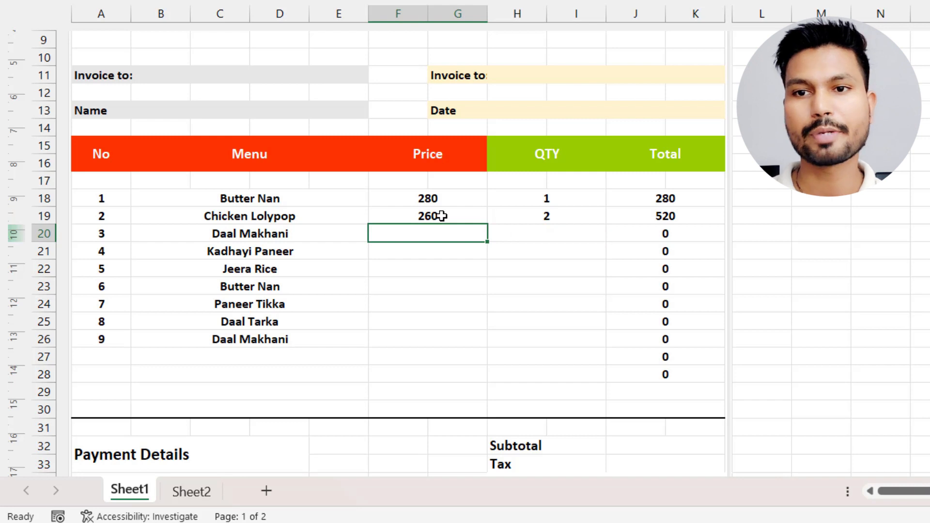
Enter a price of 125 and a quantity of 2 for Daal Makhani in row 20.
text(125)
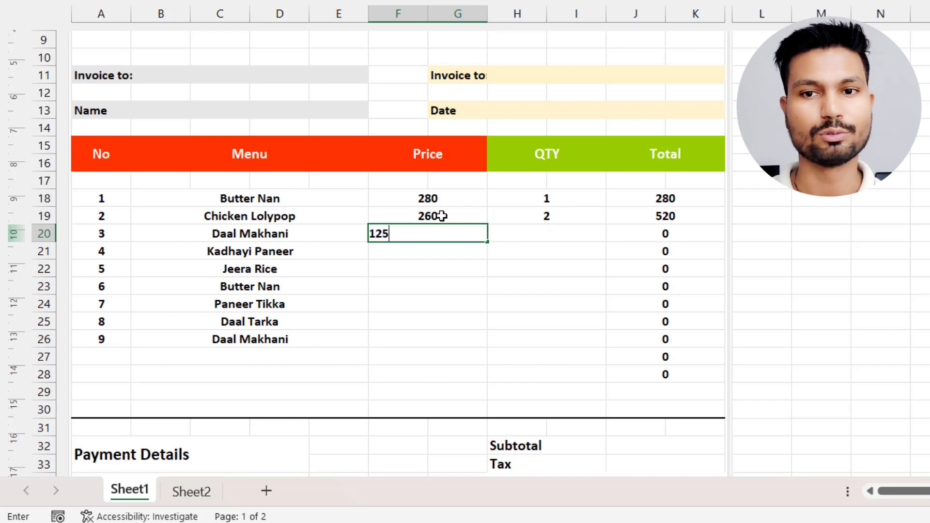
key(Tab)
text(2)
key(Return)
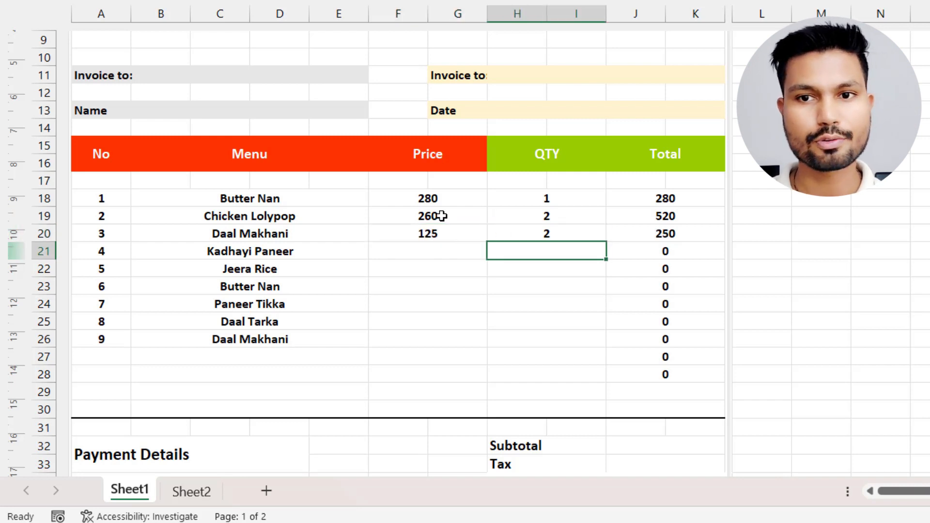
Enter a price of 250 and a quantity of 1 for Kadhayi Paneer in row 21.
key(Left)
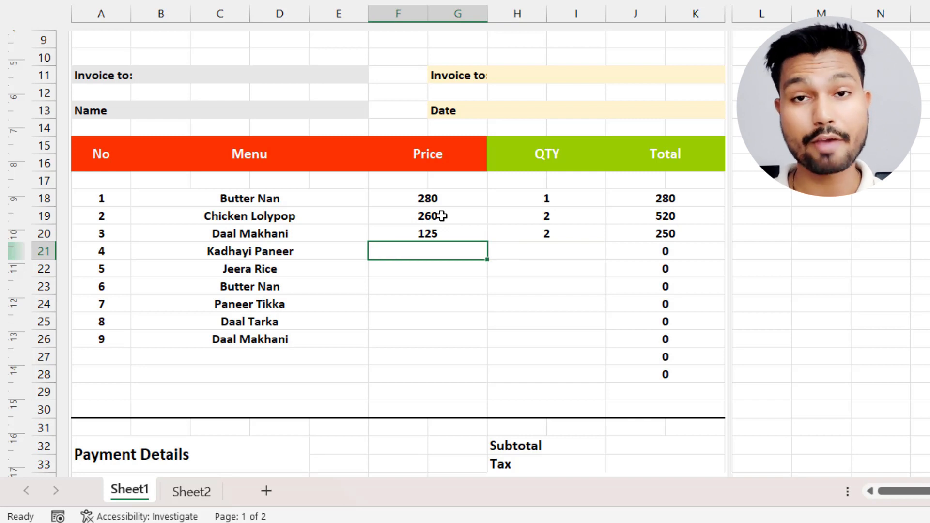
text(25)
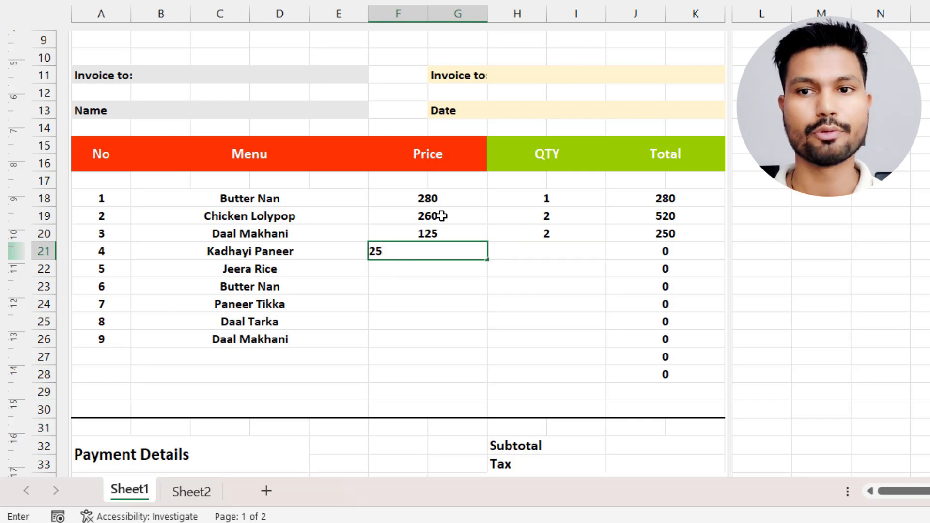
key(Tab)
text(1)
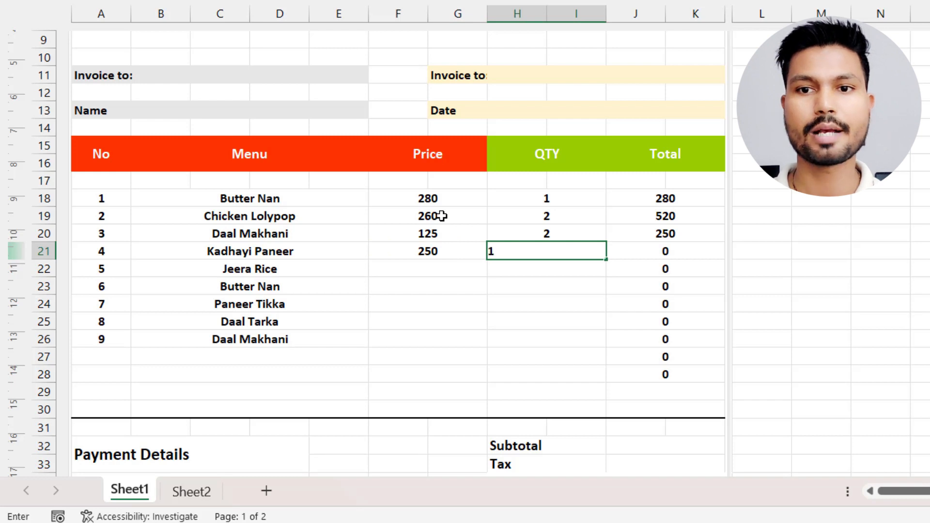
key(Return)
Enter price 95 with quantity 3 for Jeera Rice in row 22, and price 75 with quantity 5 for Butter Nan in row 23.
text(95)
key(Tab)
text(3)
key(Return)
text(75)
key(Tab)
text(5)
key(Return)
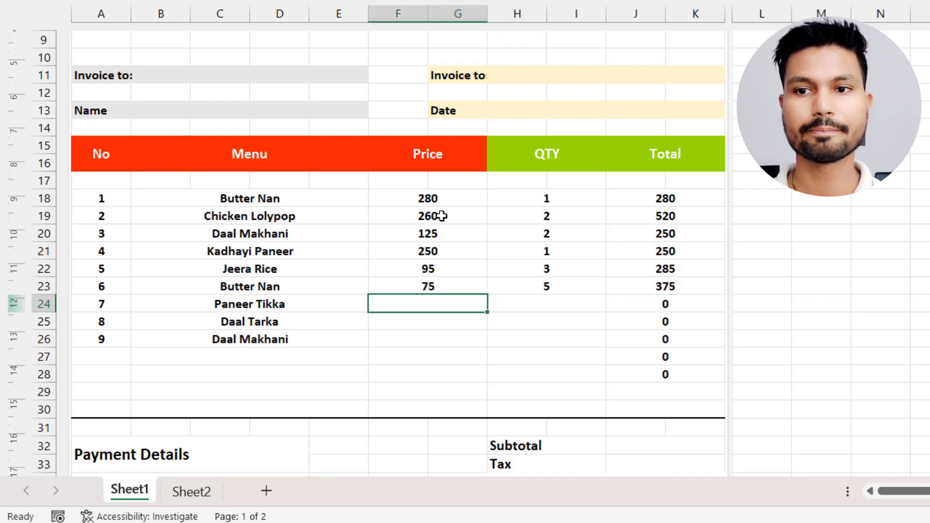
Enter prices and quantities for rows 24 to 26 (240 and 2, 85 and 1, 125 and 1), and clear the unused Totals in J27:J28.
text(240)
key(Tab)
text(2)
key(Return)
text(85)
key(Tab)
text(1)
key(Return)
text(125)
key(Tab)
text(1)
key(Tab)
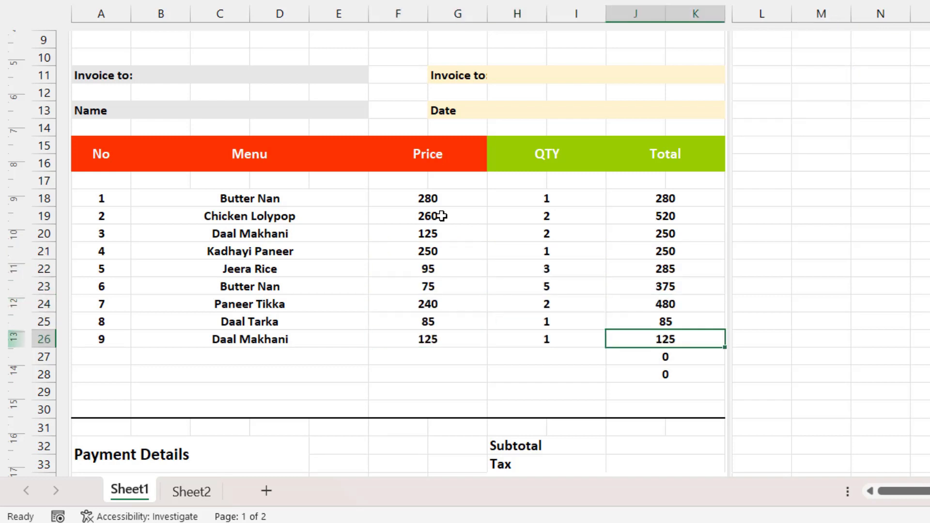
click(812, 357)
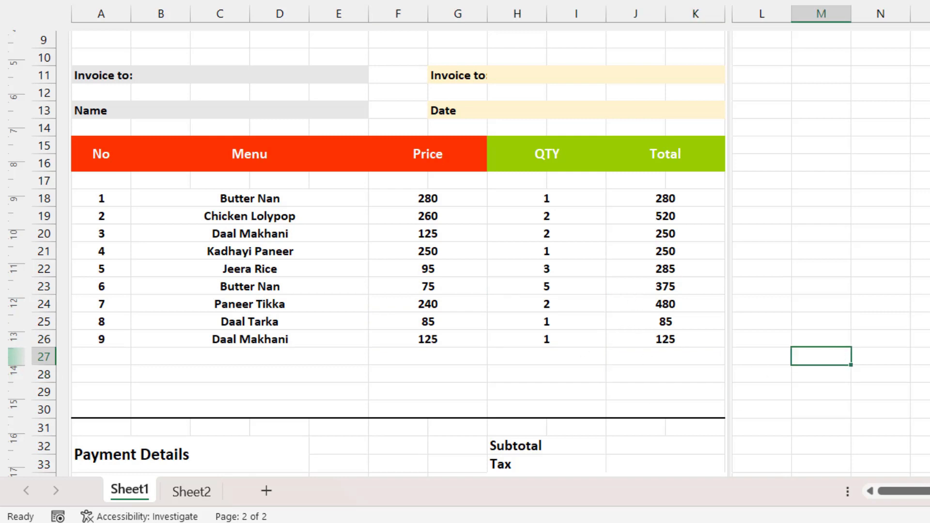
Enter the formula =SUM(J18:K30) in Subtotal cell J32 to add up all the item totals.
scroll(738, 349, down, 2)
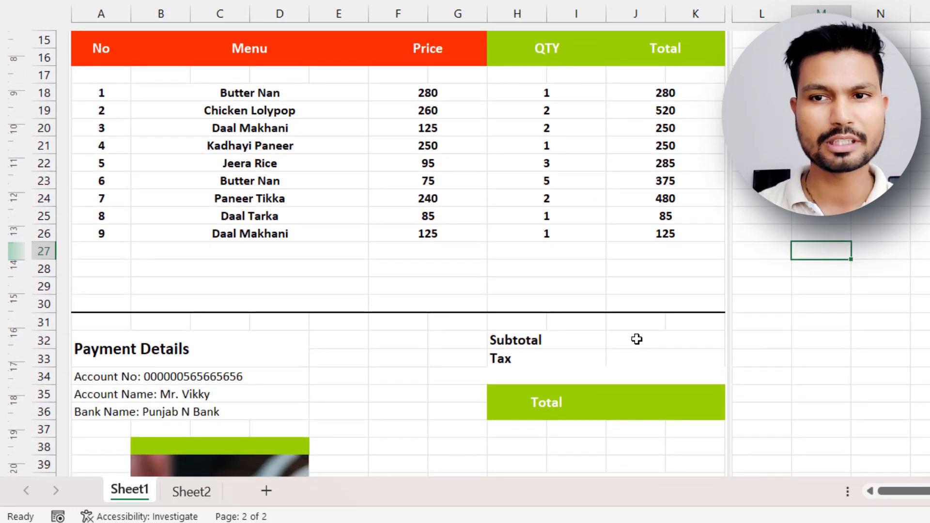
click(636, 339)
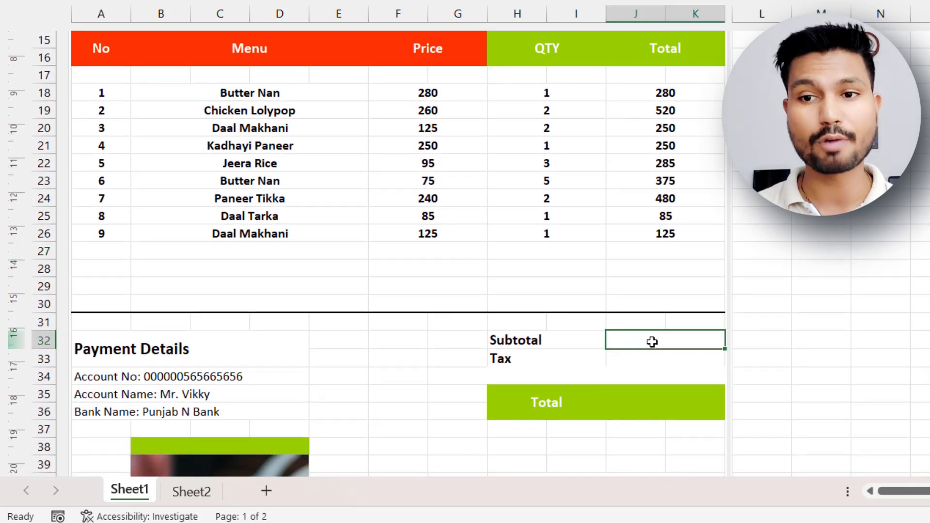
text(=sum)
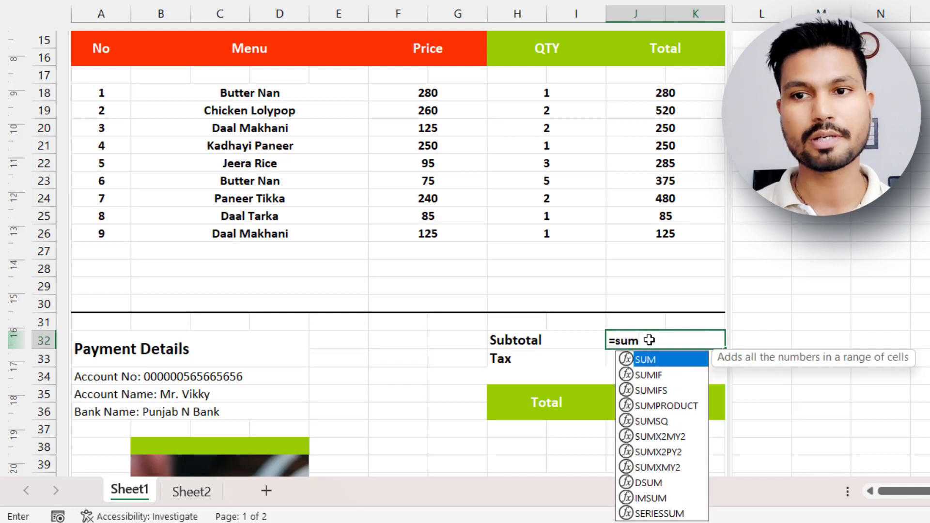
text(()
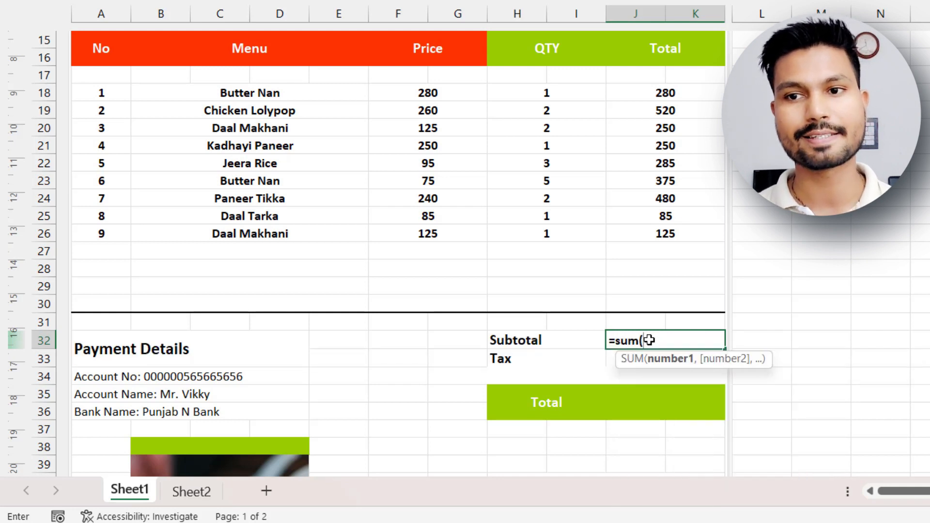
click(659, 91)
drag(657, 145, 645, 298)
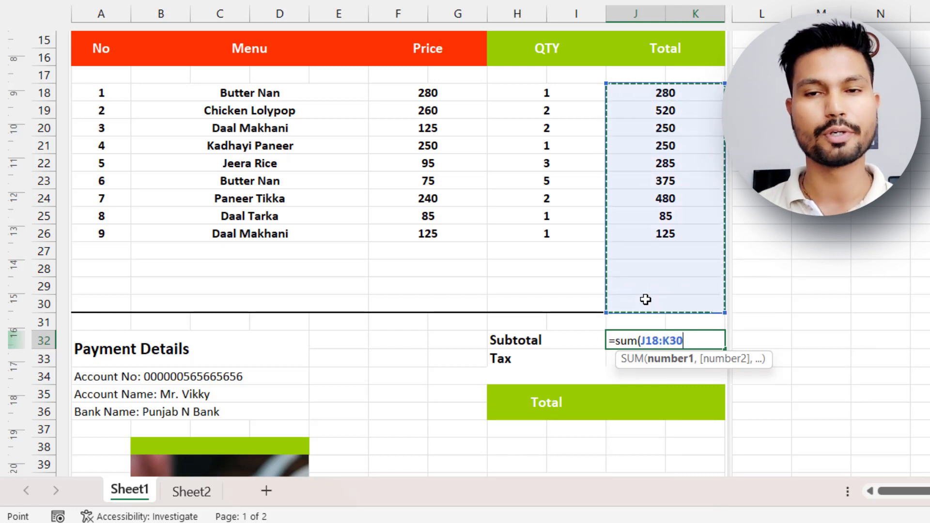
text())
key(Return)
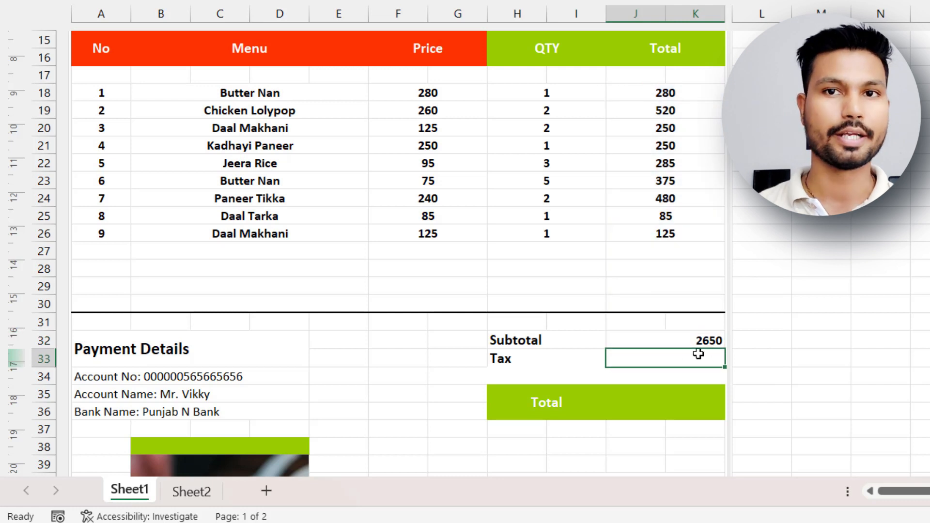
click(677, 339)
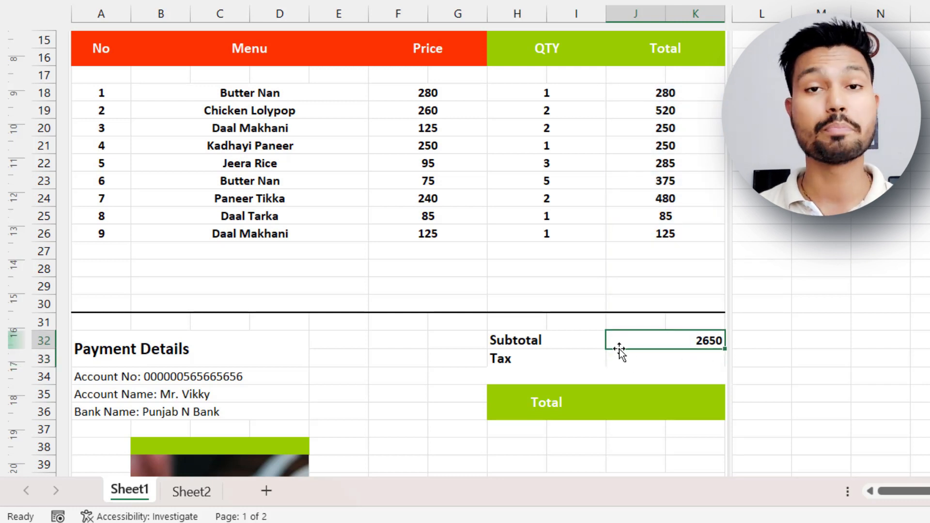
Change the Tax label in H33 to read Tax 18%.
click(531, 359)
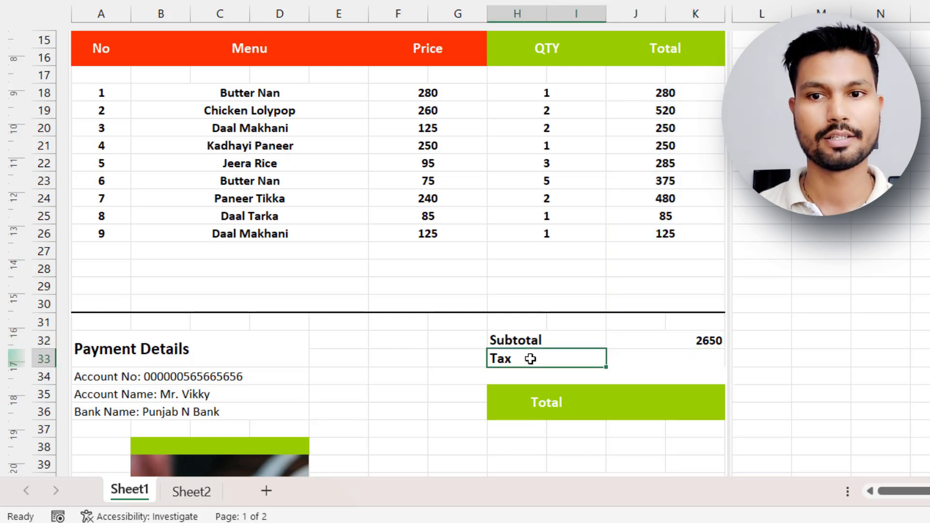
double_click(530, 358)
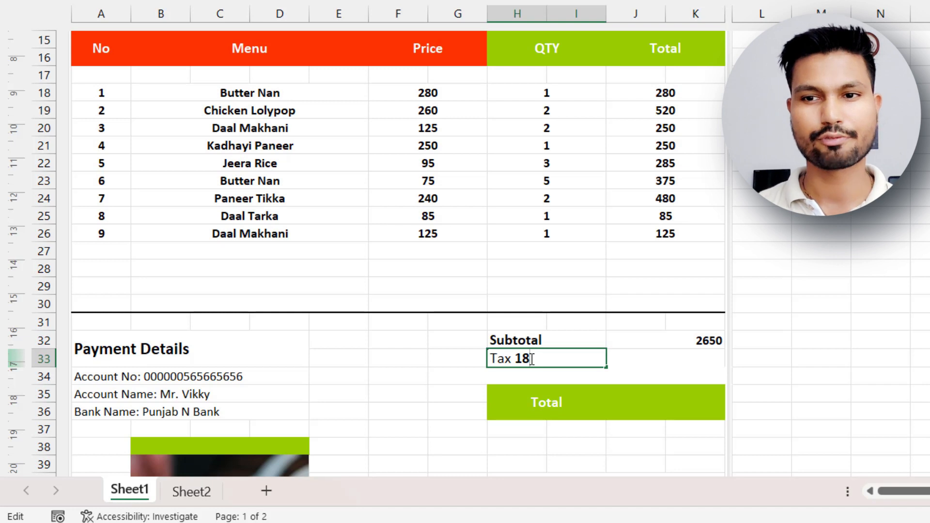
text(18%)
click(677, 357)
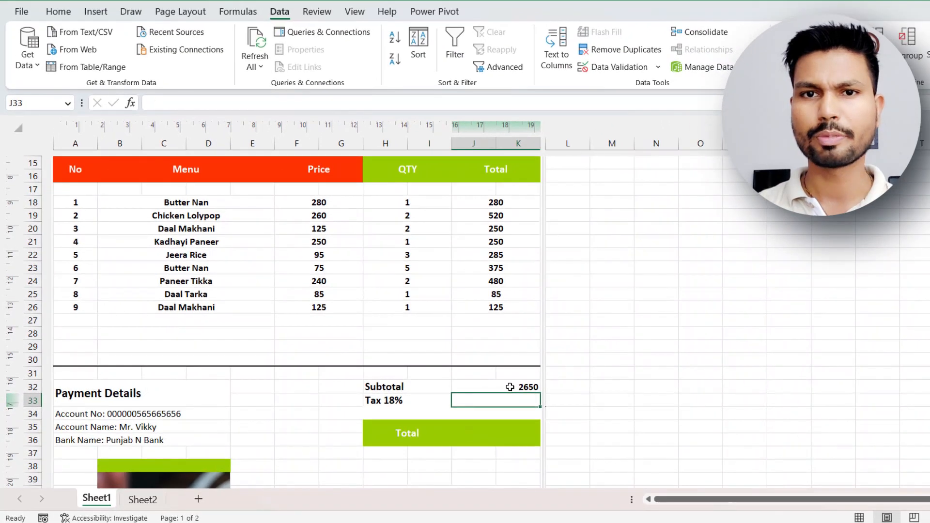
Center the Subtotal and Tax value cells J32 and J33 horizontally.
drag(529, 380, 531, 396)
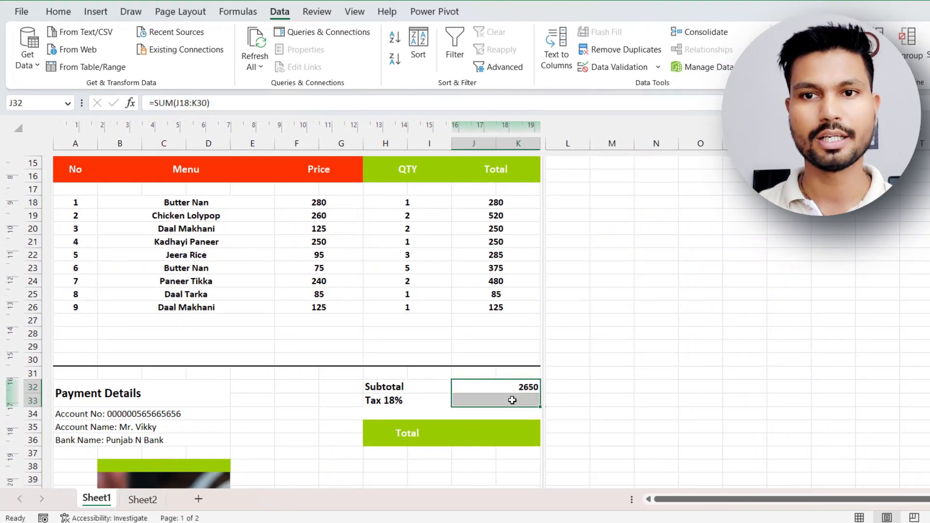
click(58, 12)
click(352, 59)
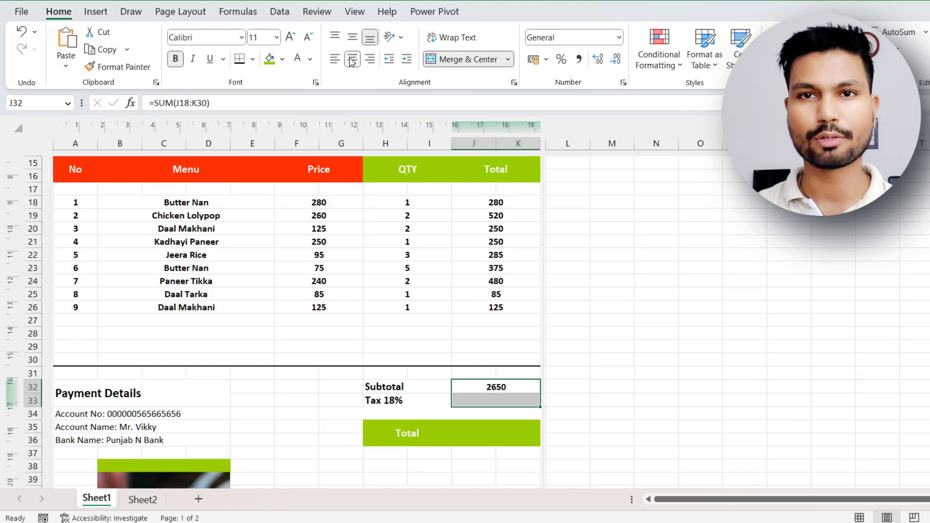
Enter the formula =J32*18% in Tax cell J33 to calculate tax on the subtotal.
click(484, 397)
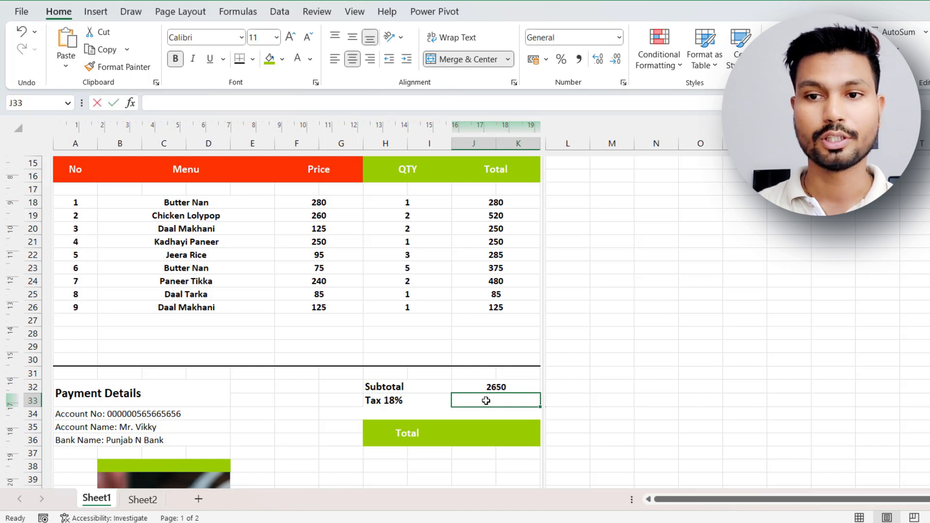
text(=)
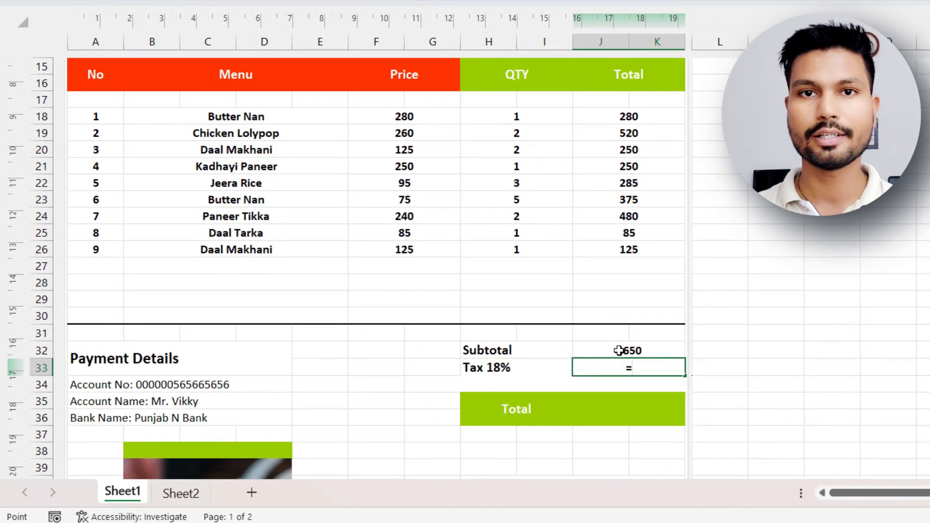
click(619, 350)
text(*)
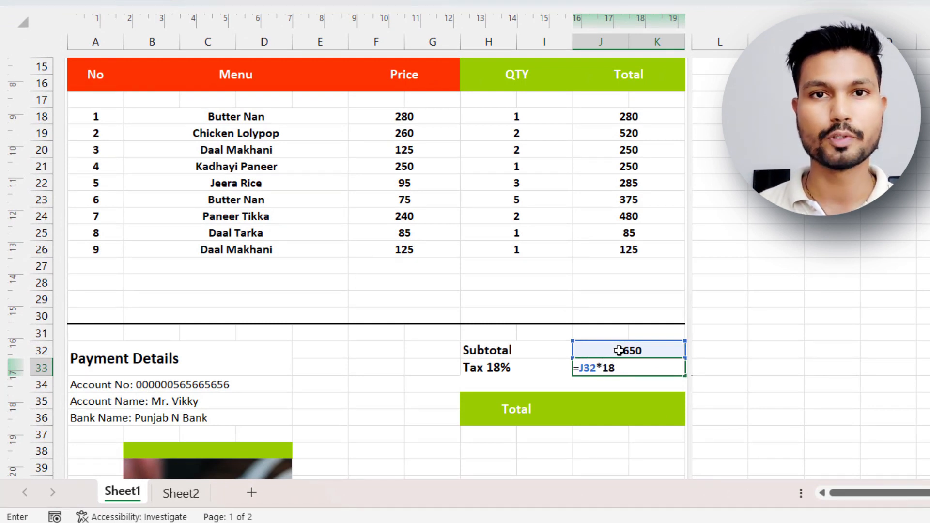
text(18%)
key(Return)
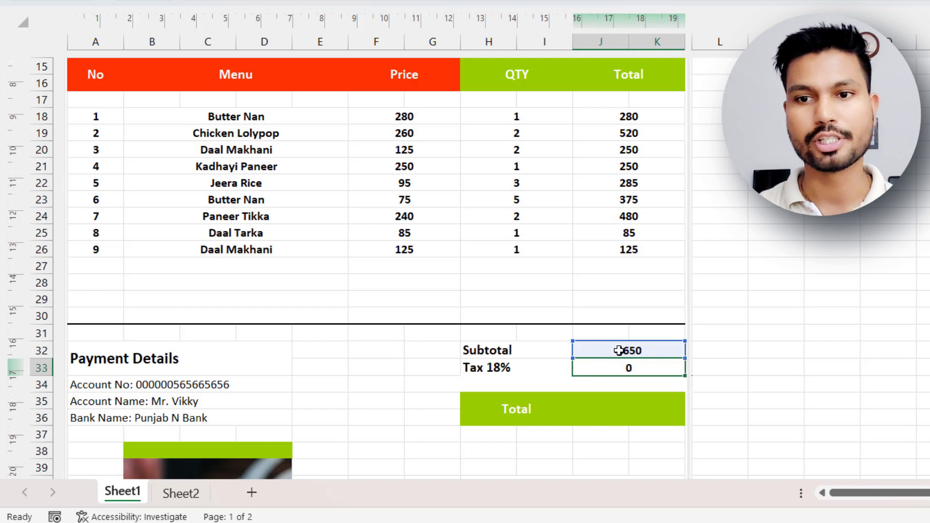
Enter the formula =J32+J33 in the green Total value cell J35 to add the tax to the subtotal.
click(615, 410)
text(=)
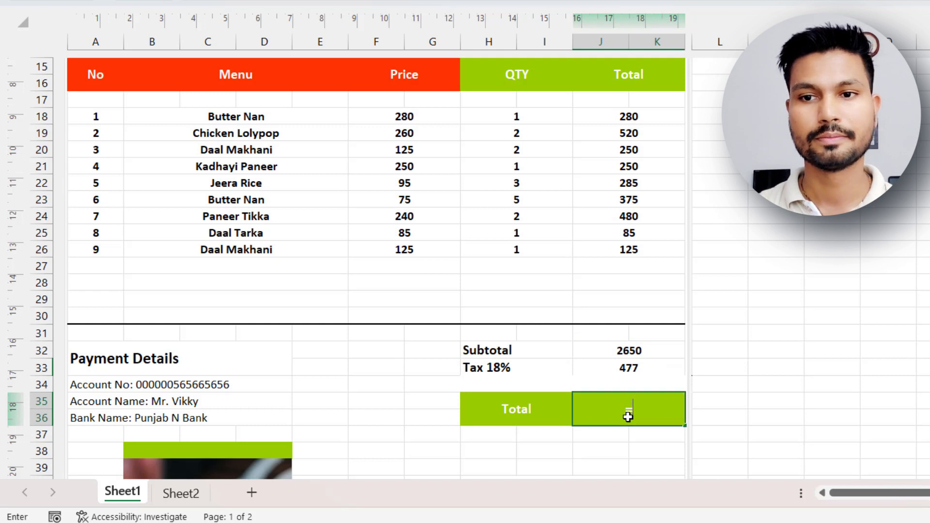
click(606, 351)
text(+)
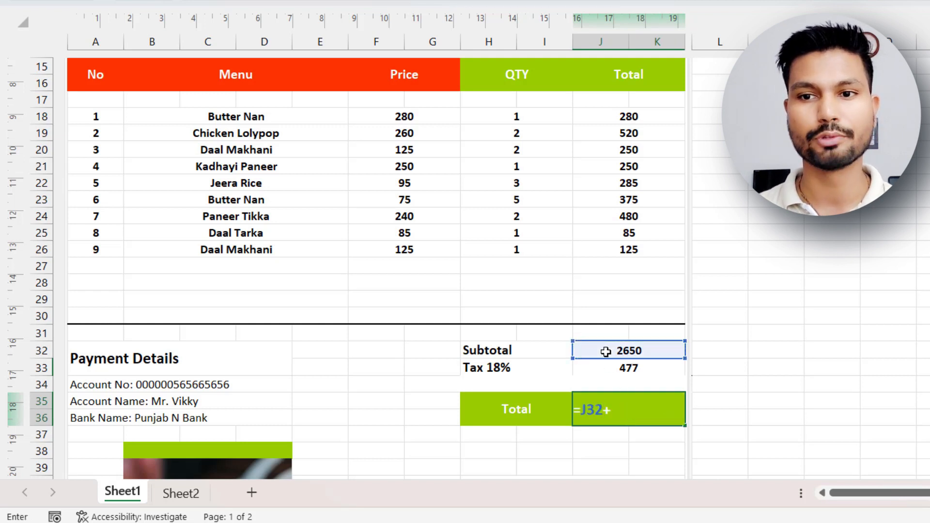
click(615, 366)
key(Return)
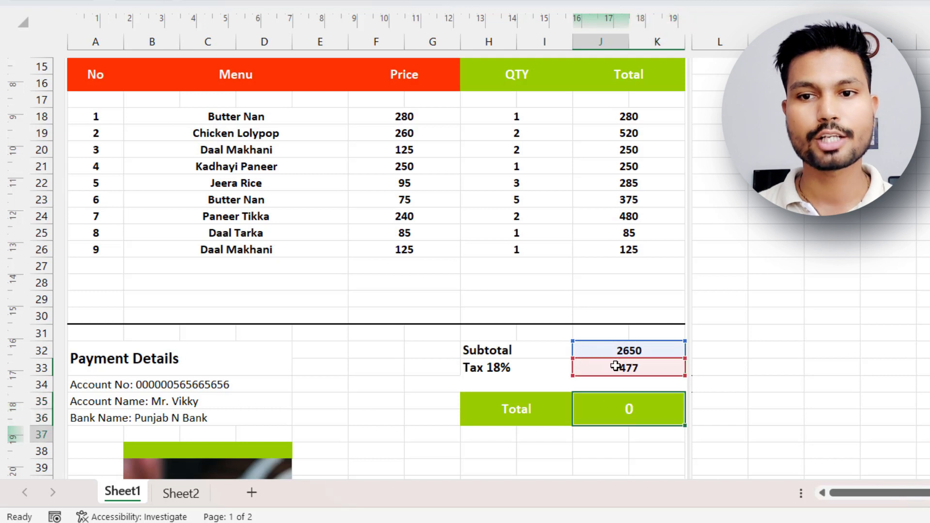
click(622, 415)
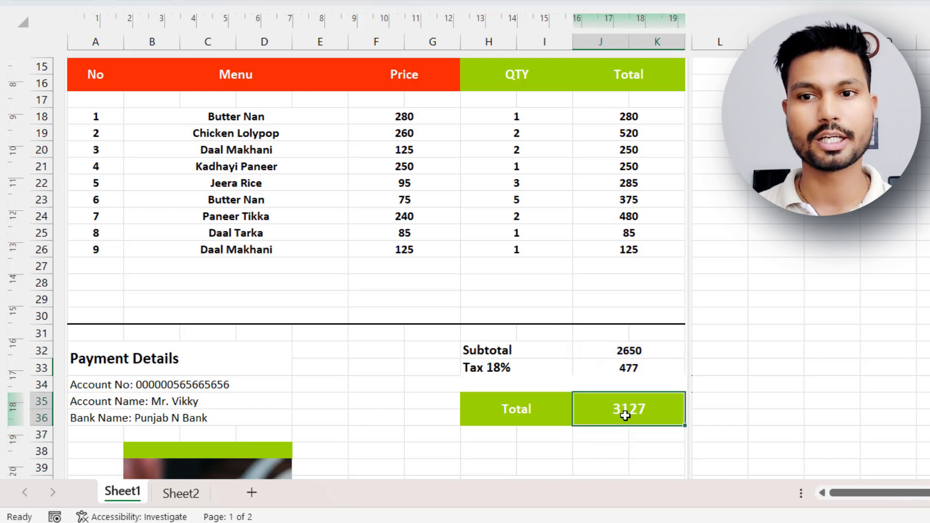
click(558, 451)
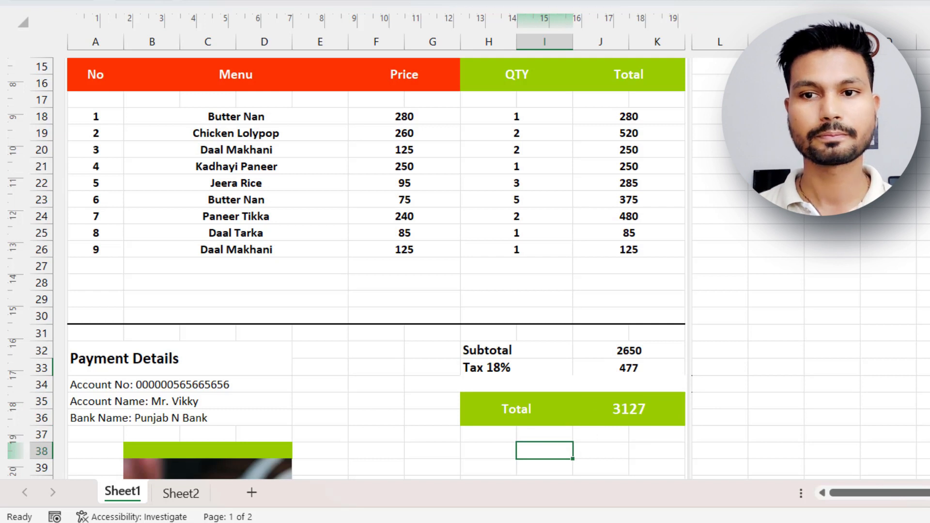
scroll(376, 268, down, 3)
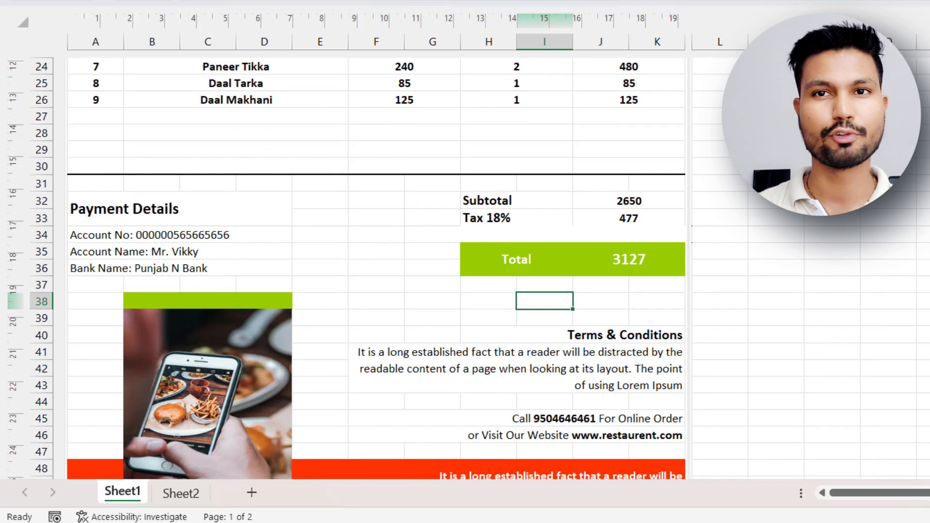
scroll(376, 268, up, 6)
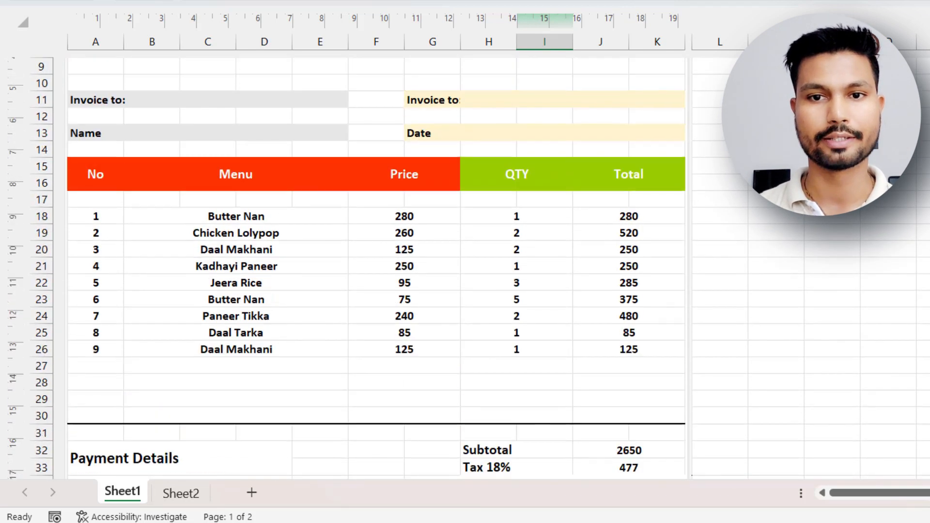
scroll(376, 268, up, 2)
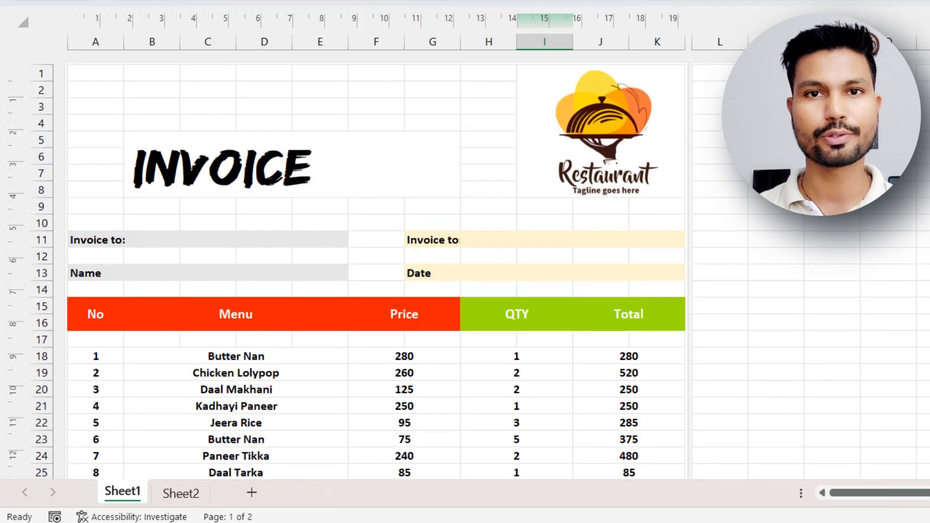
scroll(376, 268, down, 1)
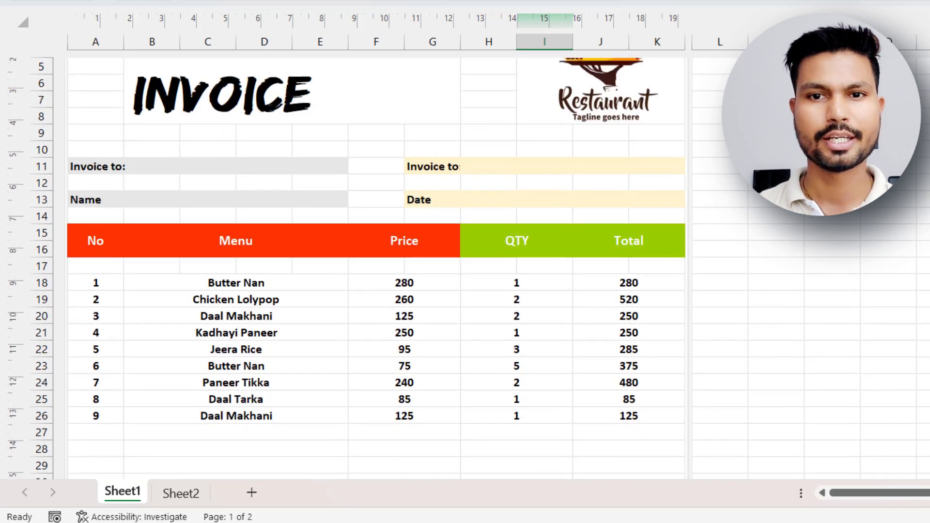
Merge C11:E11 and C13:E13 beside the Invoice to and Name labels and left-align the merged cells.
scroll(376, 268, up, 1)
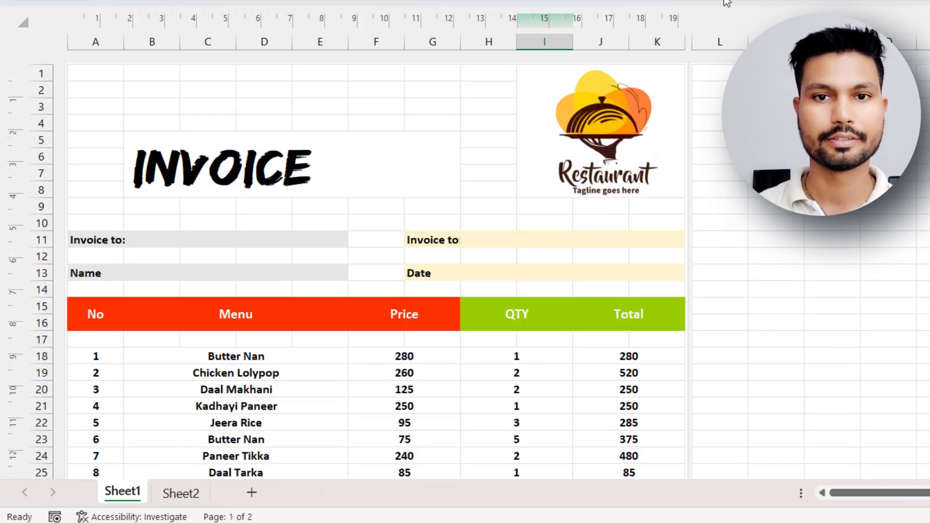
click(230, 241)
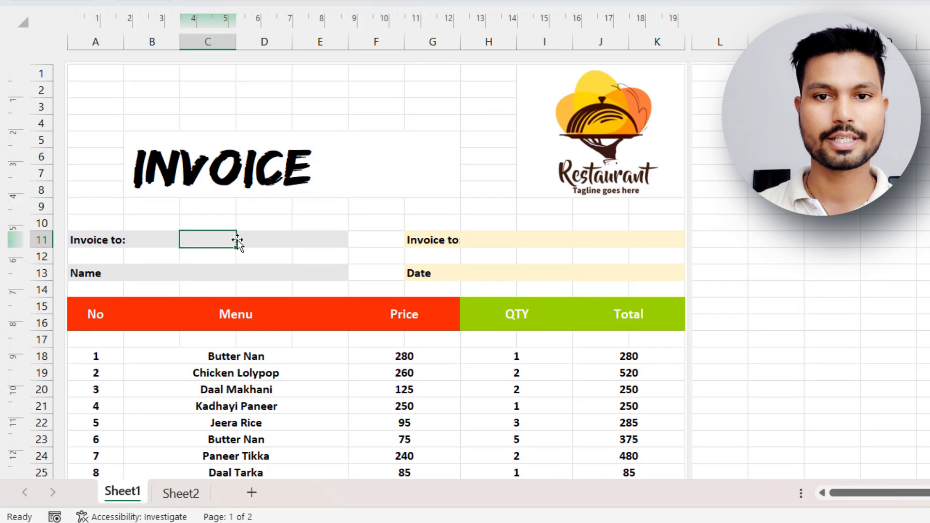
click(260, 240)
click(329, 239)
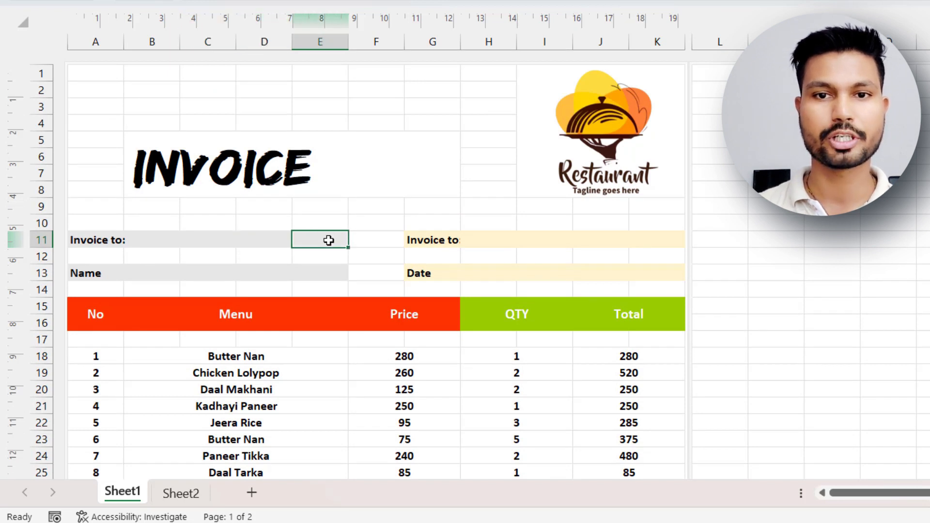
shift+click(203, 238)
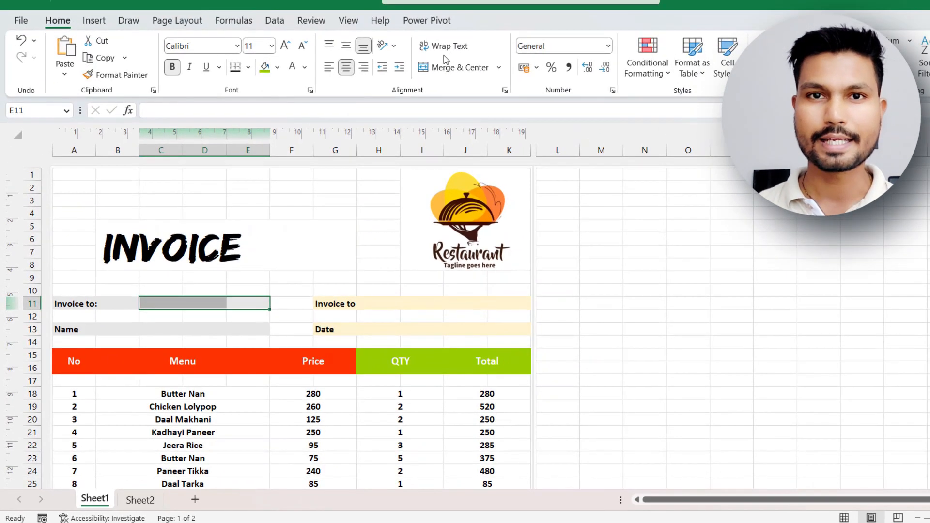
click(490, 32)
drag(159, 330, 244, 327)
click(471, 68)
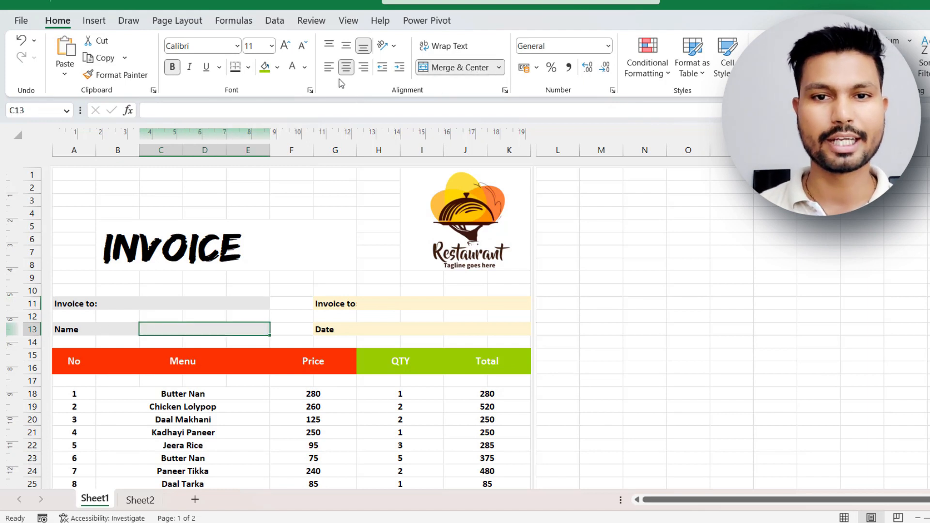
click(329, 67)
Enter Cash in the merged Invoice to cell C11 and the customer's full name in the Name cell C13.
click(155, 302)
text(Cash)
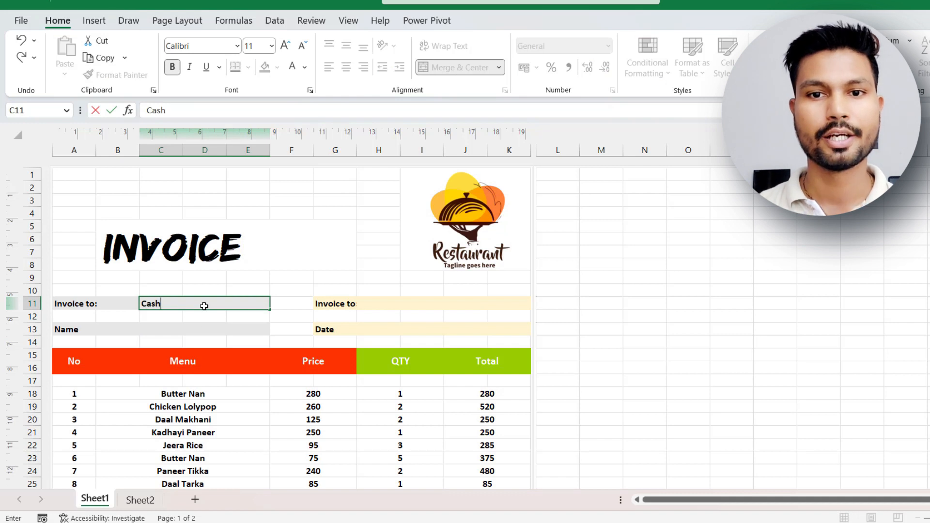
click(187, 333)
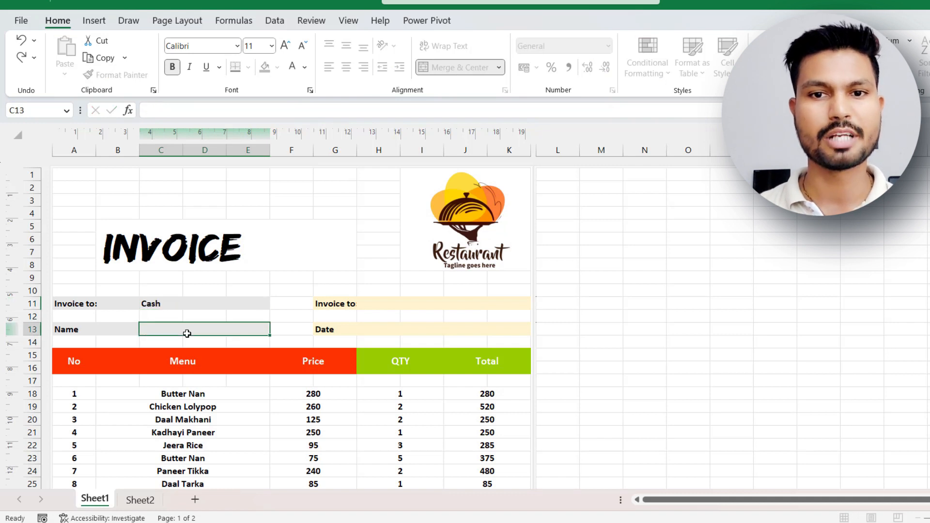
text(Mr)
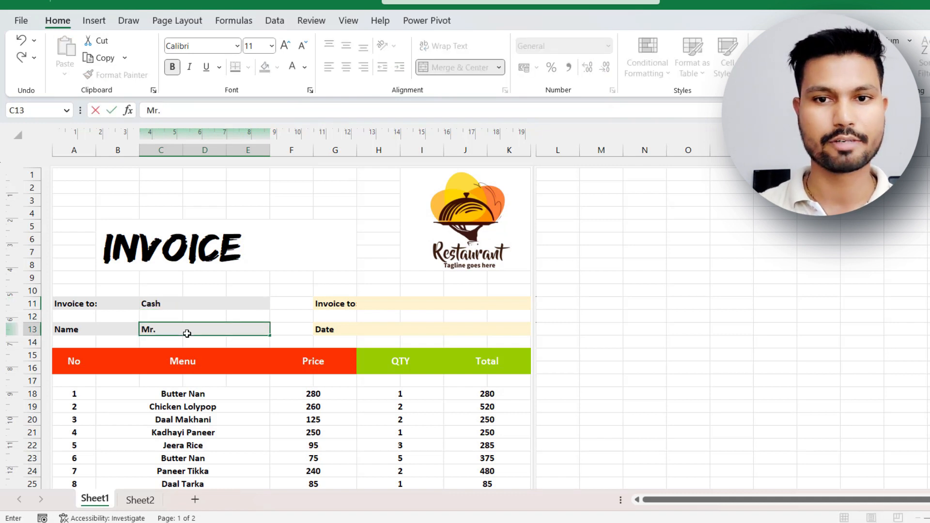
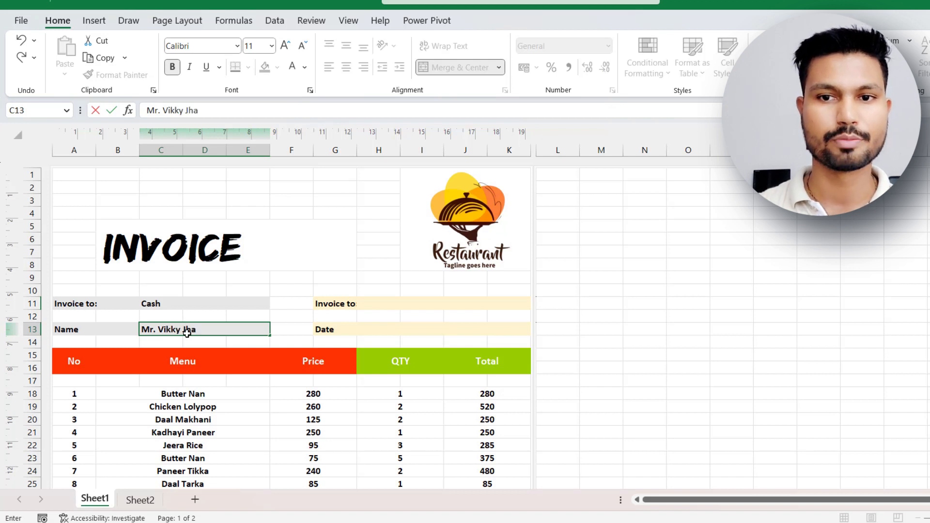
Enter the invoice number in the merged cell H11 of the cream-coloured Invoice to row.
click(437, 304)
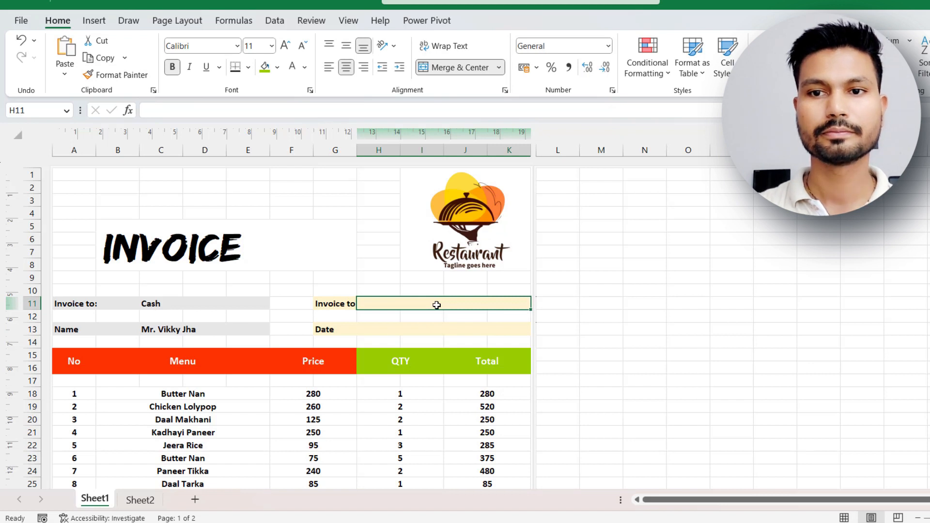
text(25)
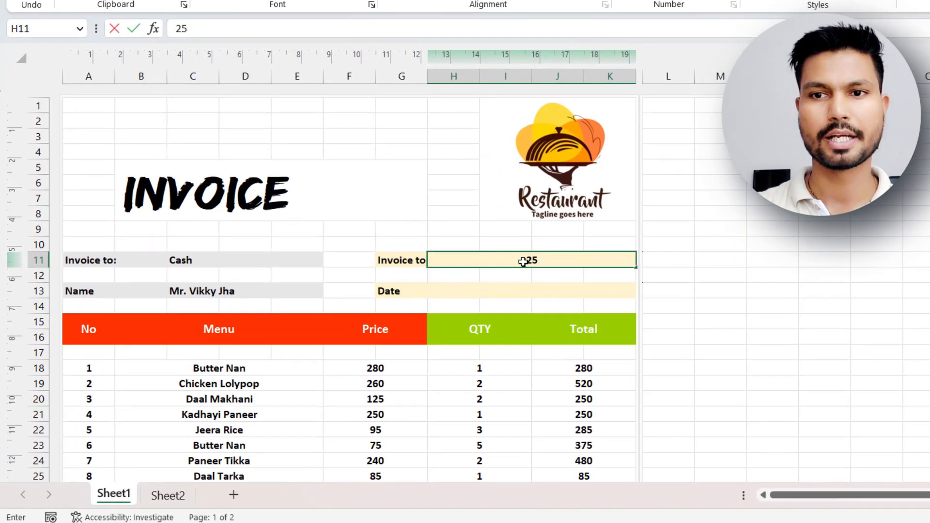
text(2)
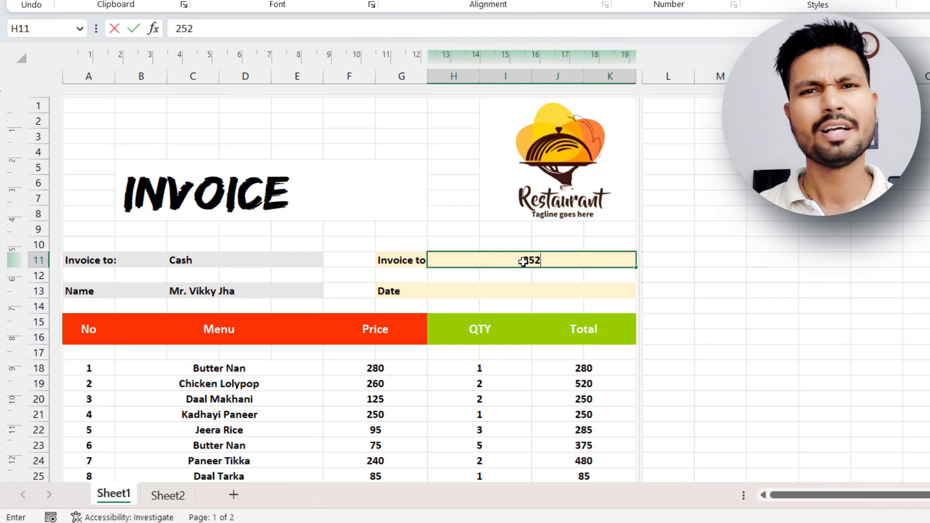
text(/)
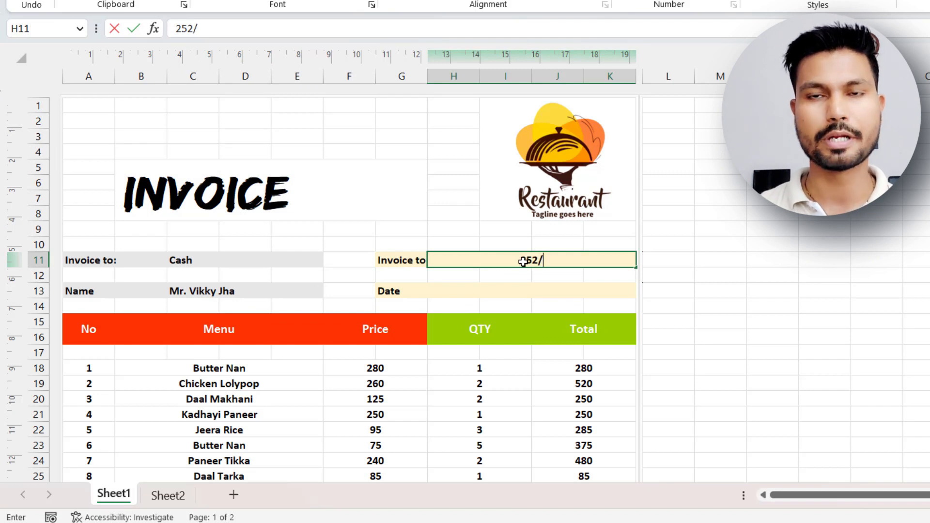
text(27)
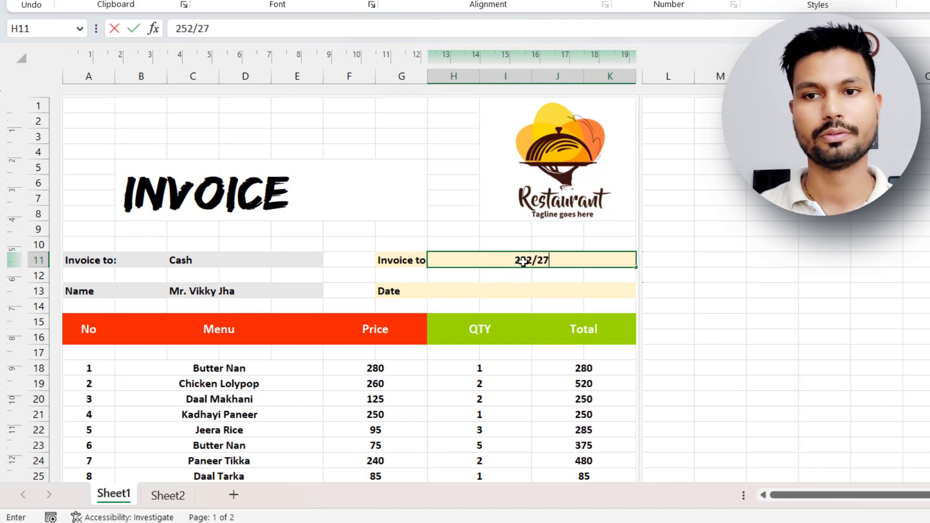
text(/0)
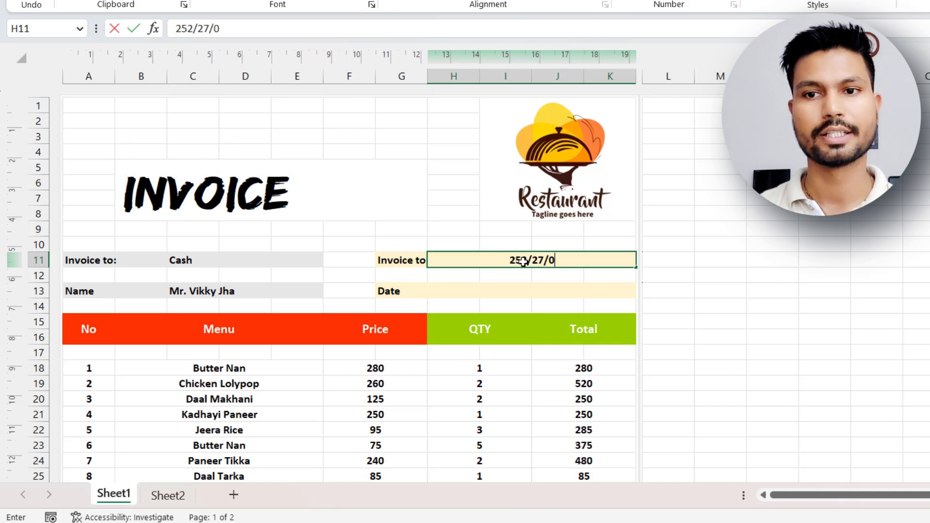
key(BackSpace)
text(2023)
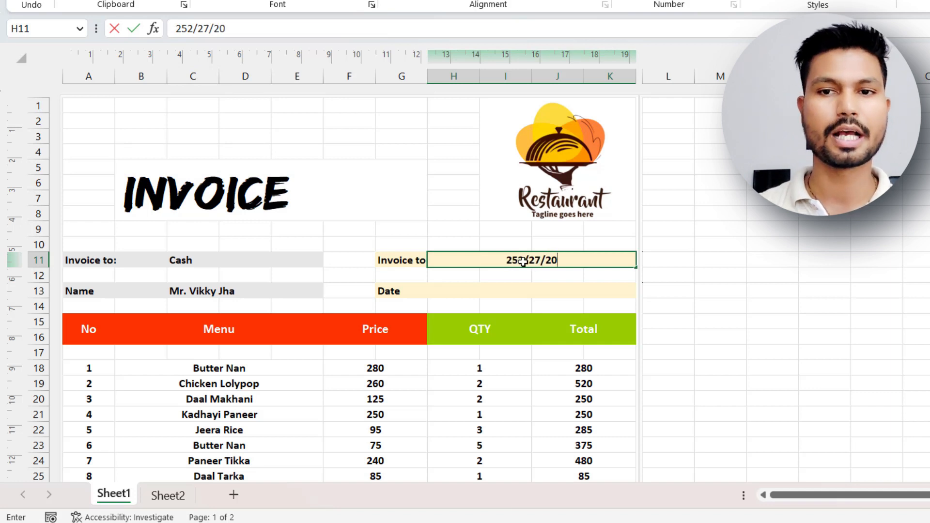
Enter the date 27-07-2023 in the merged Date cell H13.
click(519, 296)
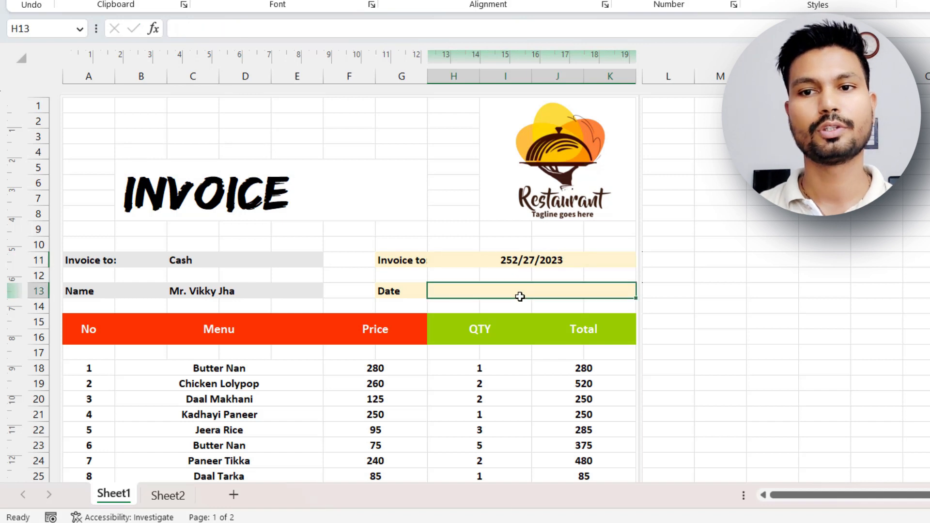
text(27-07-2023)
click(450, 267)
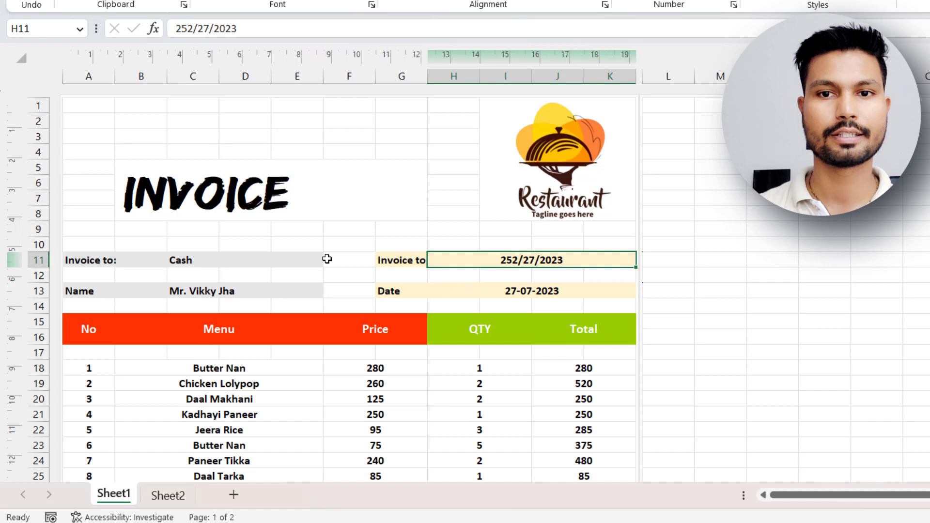
Merge and center E32:F32 and the block E33:F37 next to Payment Details.
scroll(343, 268, down, 1)
scroll(344, 268, down, 8)
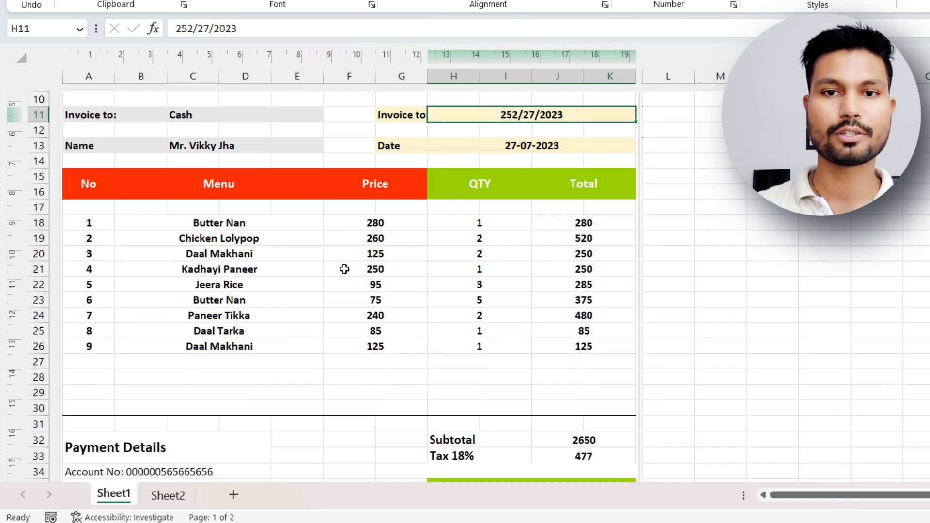
drag(291, 177, 354, 239)
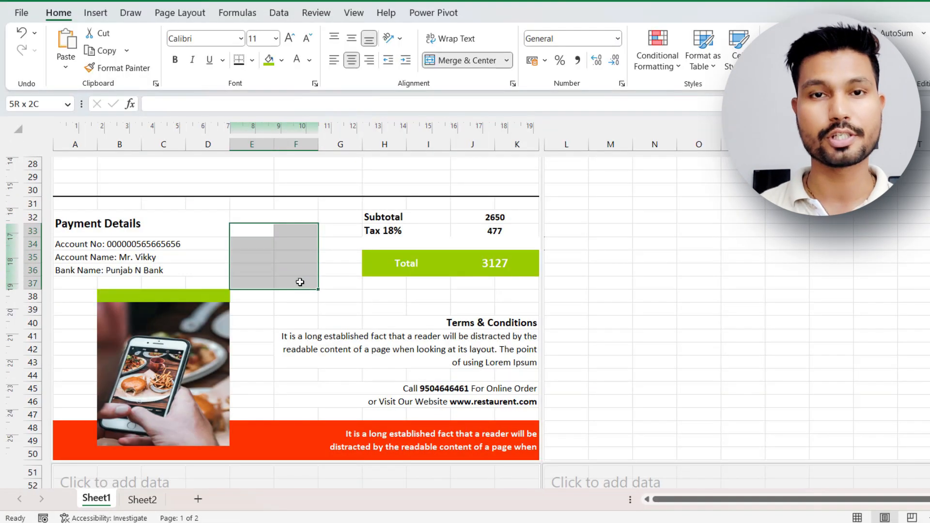
click(479, 62)
Enter the heading Scan Upi Pay in the merged cell E32 next to Payment Details.
click(267, 222)
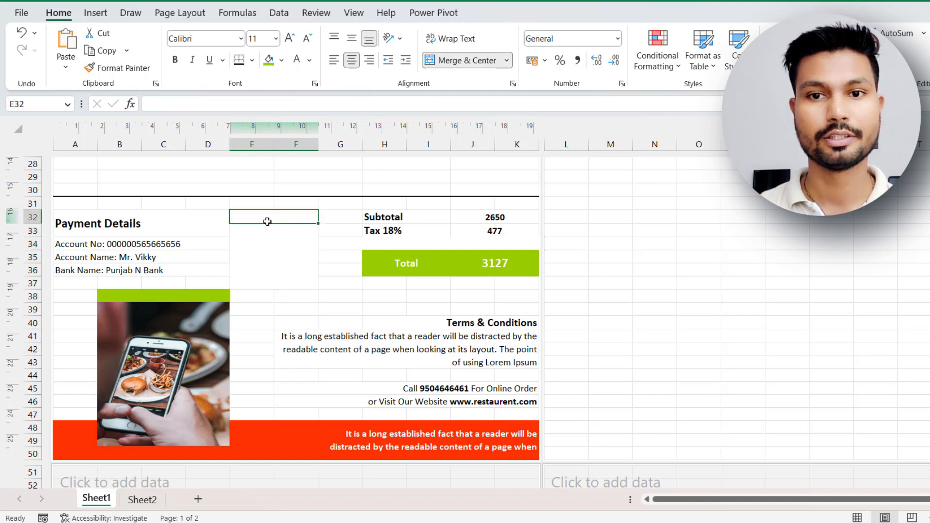
text(U)
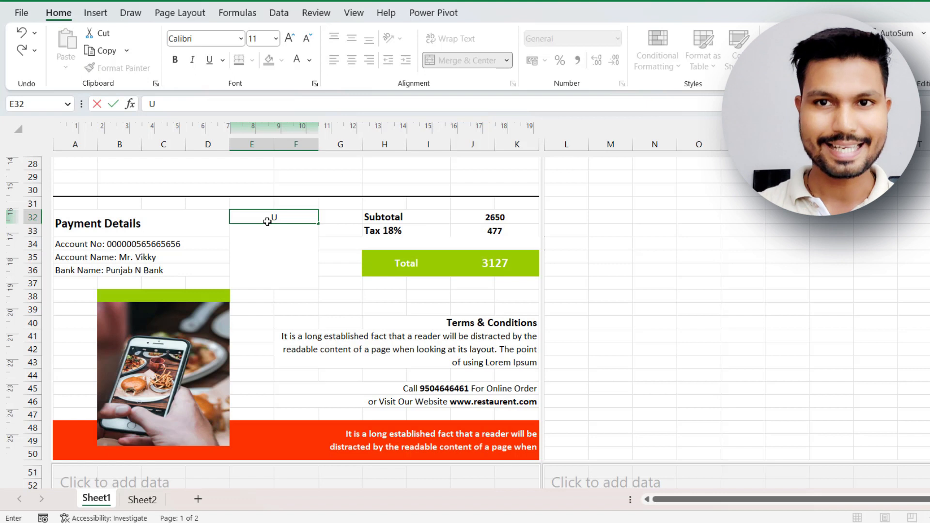
text(pi Pa)
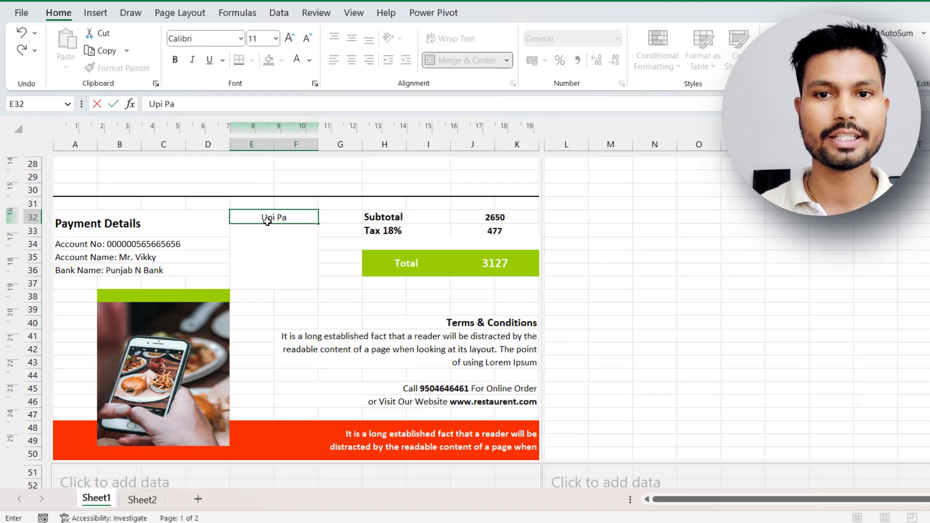
key(Left)
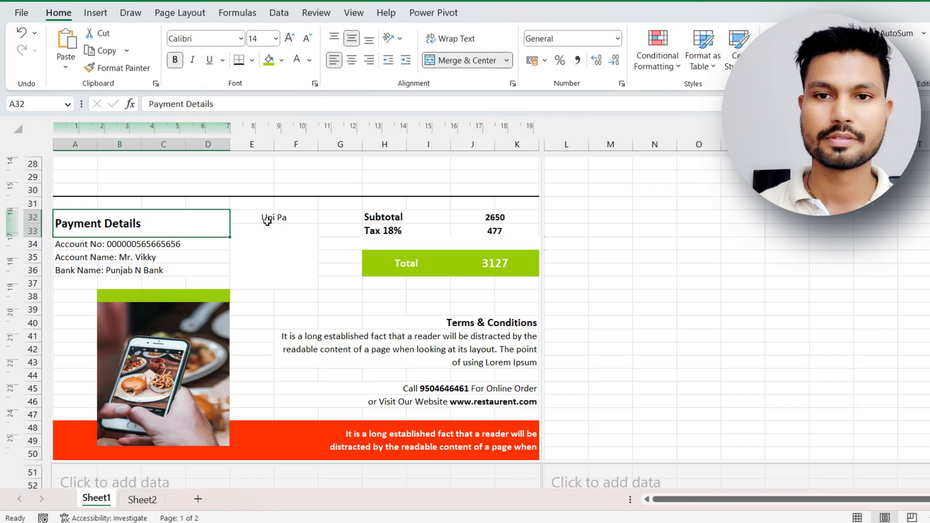
double_click(277, 217)
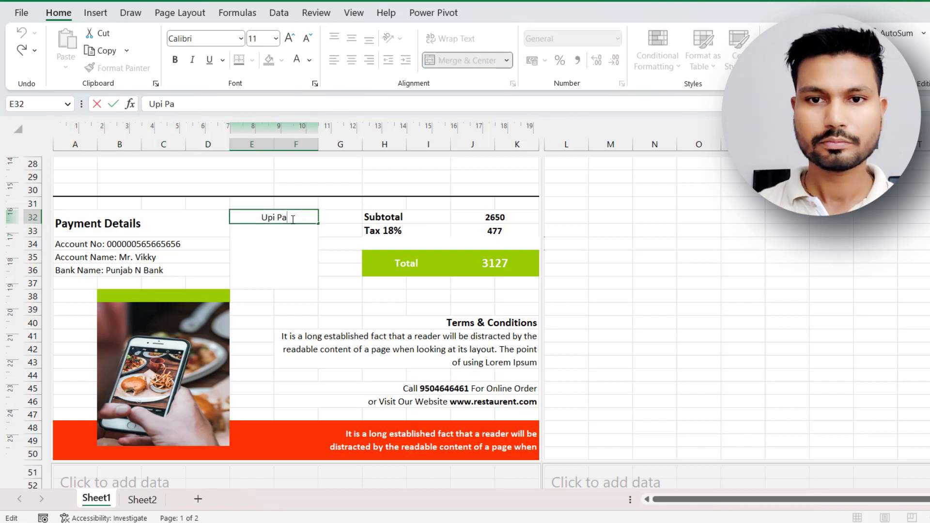
text(y)
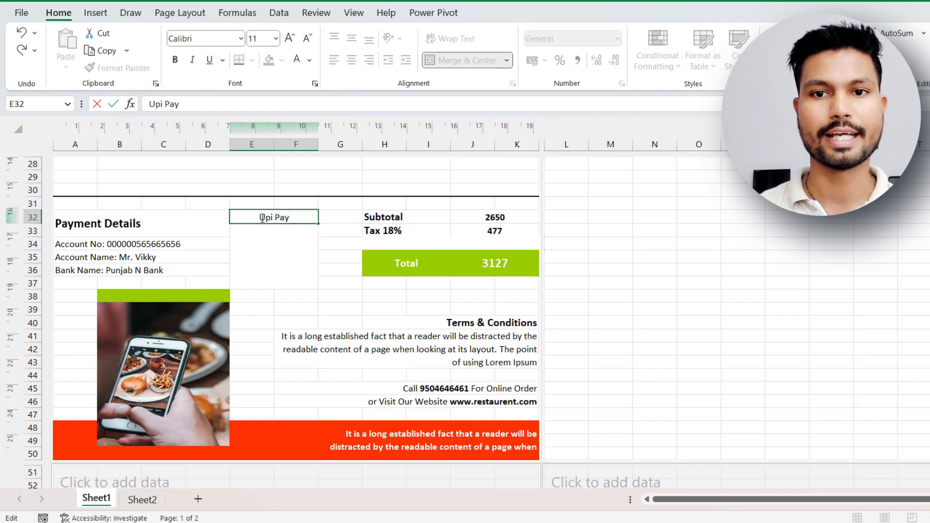
text(Scan)
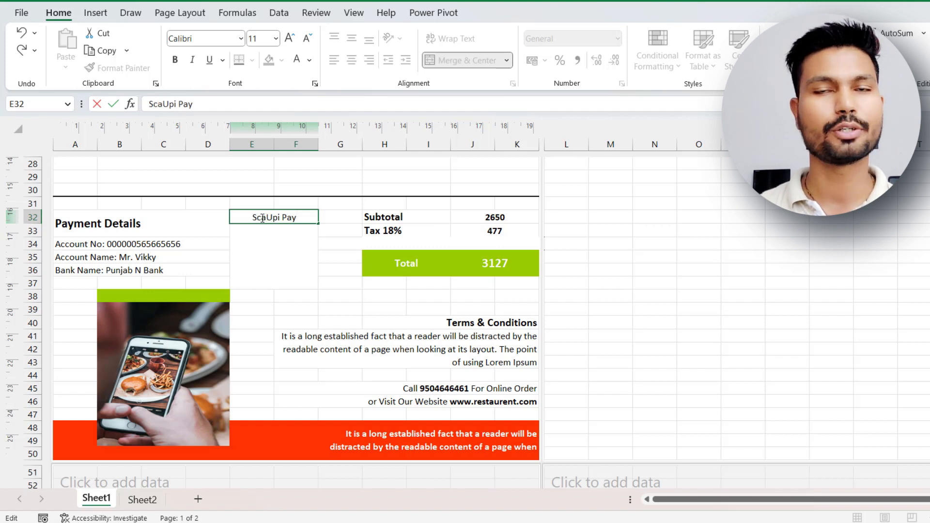
click(276, 269)
click(271, 216)
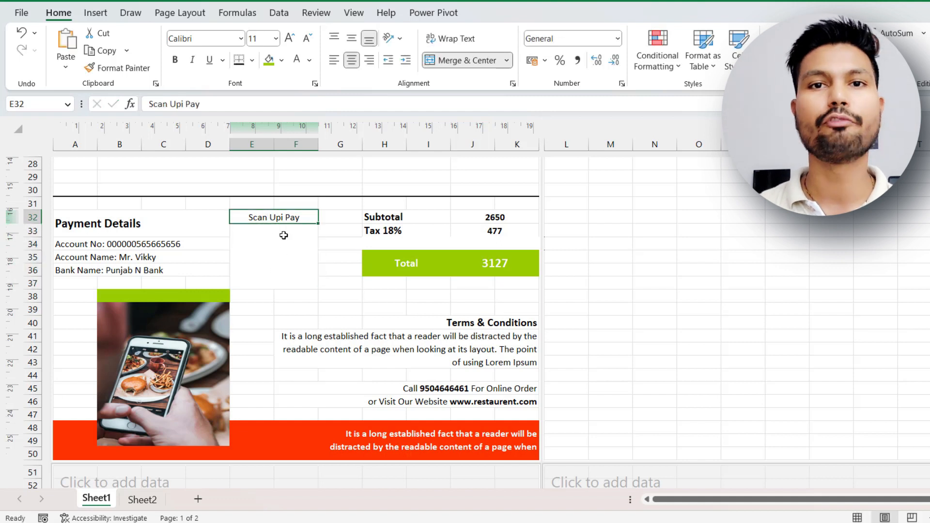
Enter QR as placeholder text in the merged block E33:F37 under the Scan Upi Pay heading.
click(274, 245)
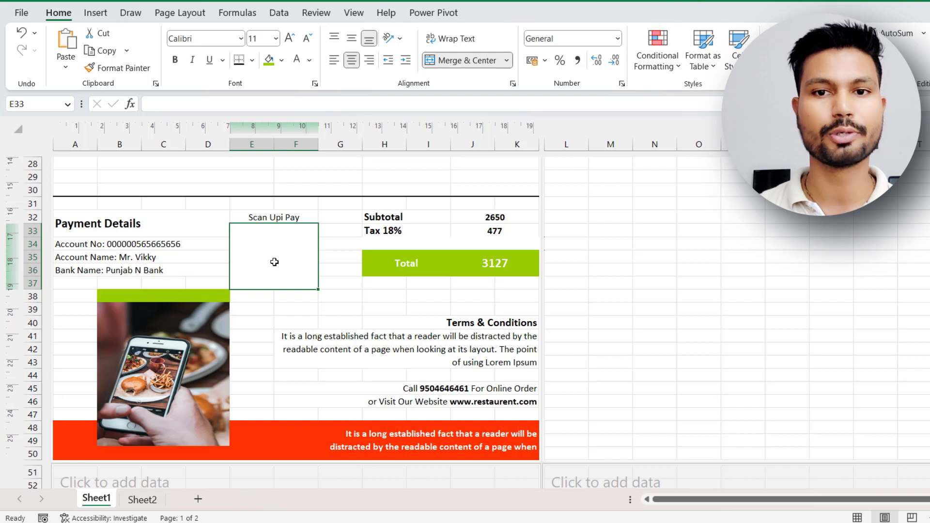
text(QR)
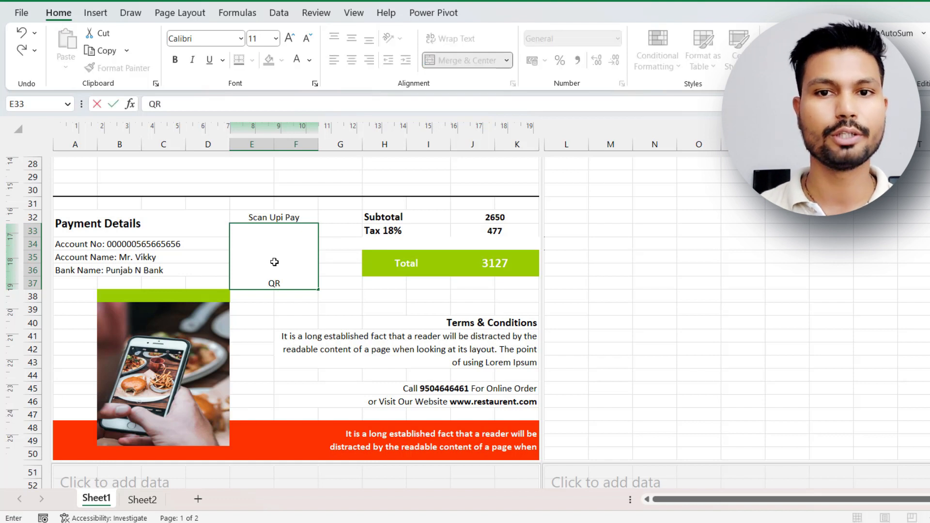
click(321, 323)
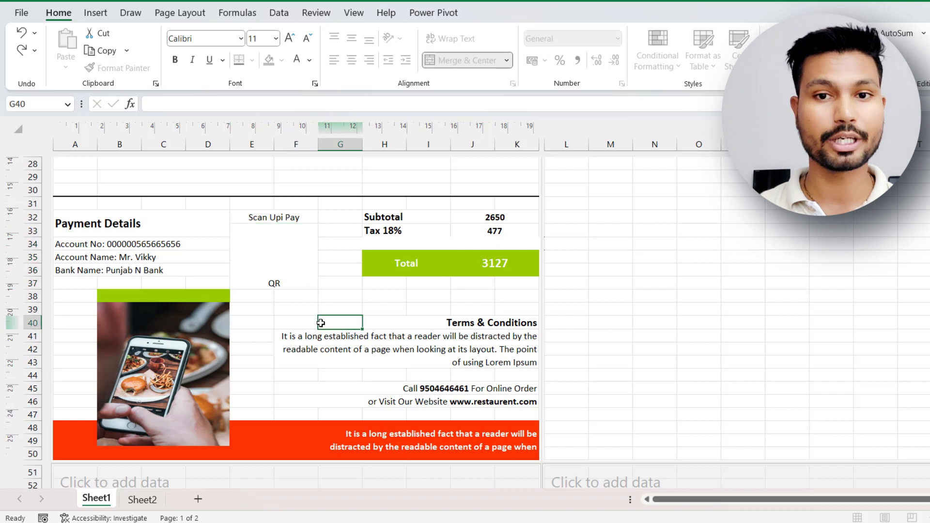
Insert the QR code picture from this device at the merged block E33:F37 under the Scan Upi Pay heading.
click(289, 284)
click(352, 38)
click(96, 12)
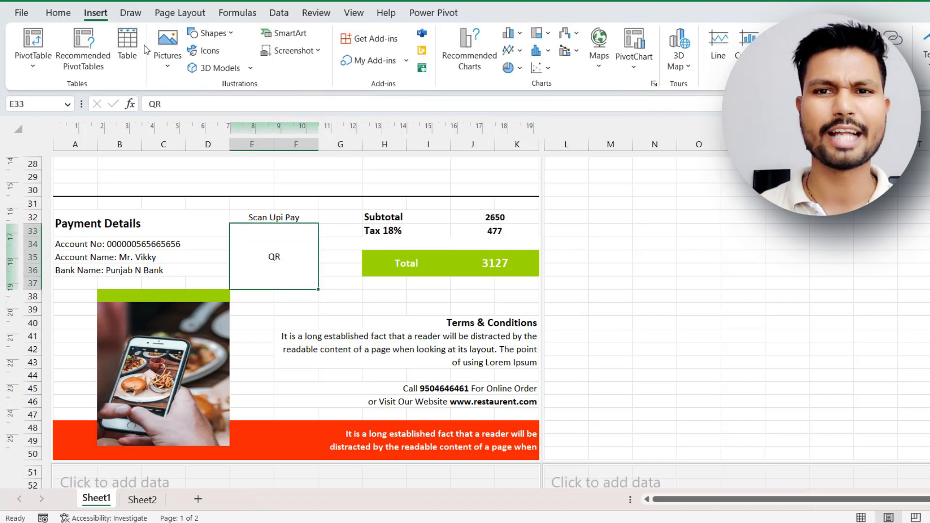
click(165, 49)
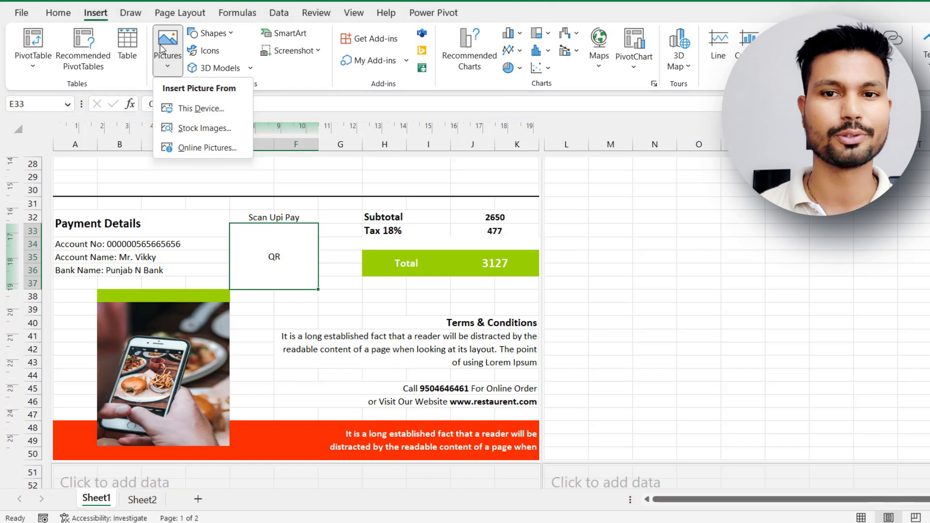
click(201, 109)
click(410, 275)
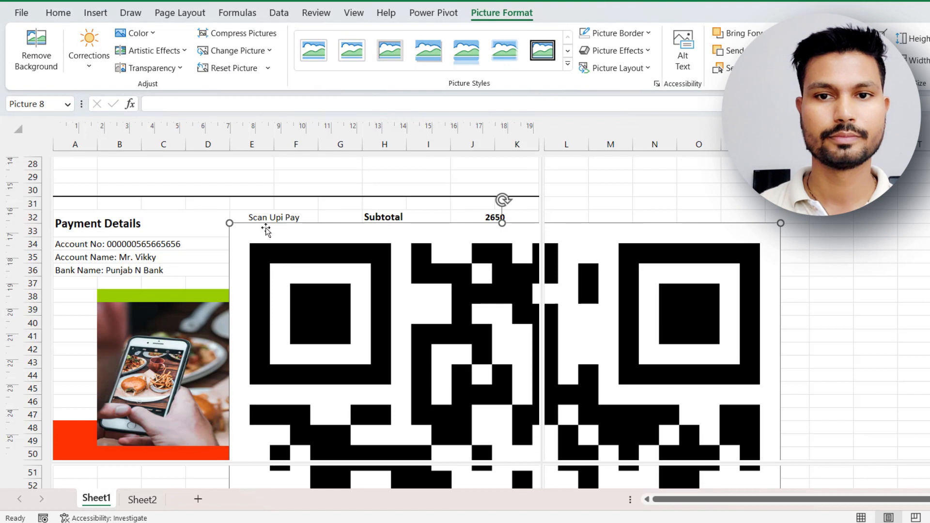
Shrink the QR code picture and position it over block E33:F37, directly below the Scan Upi Pay heading.
drag(316, 280, 185, 230)
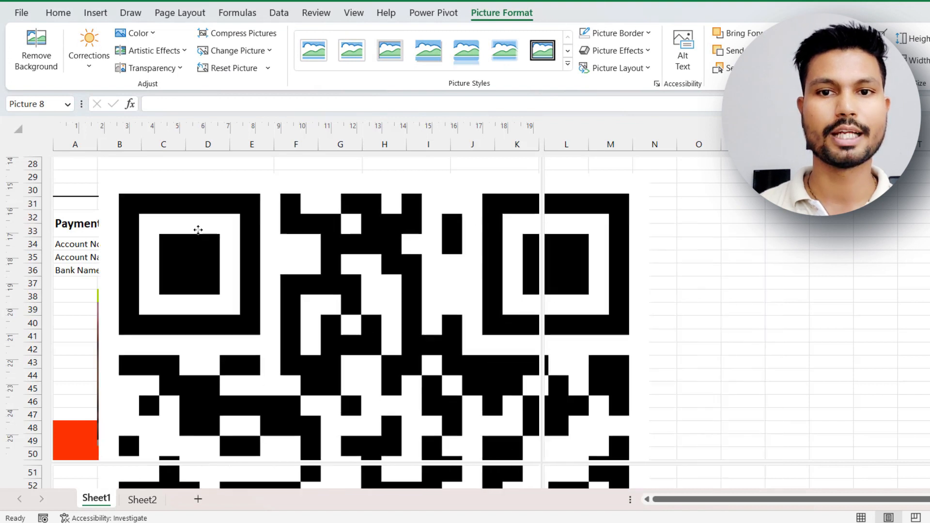
drag(99, 173, 288, 245)
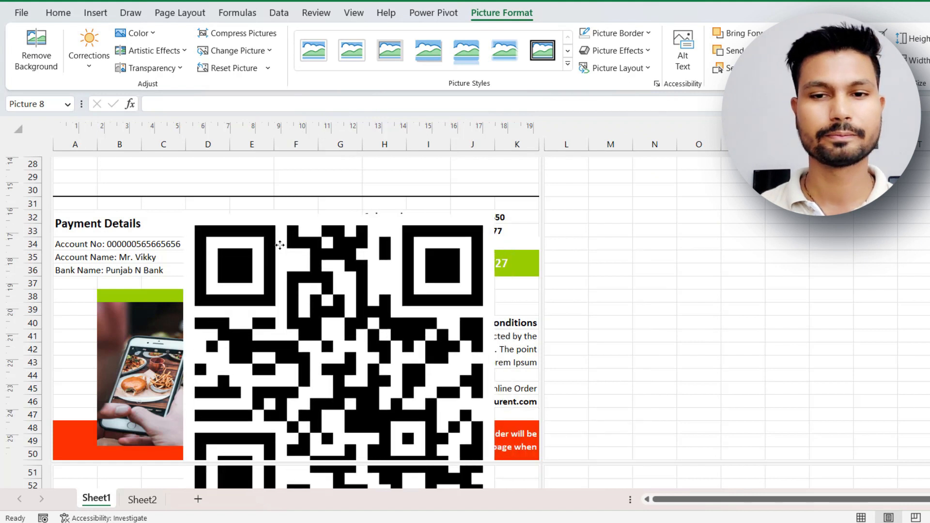
drag(183, 213, 266, 241)
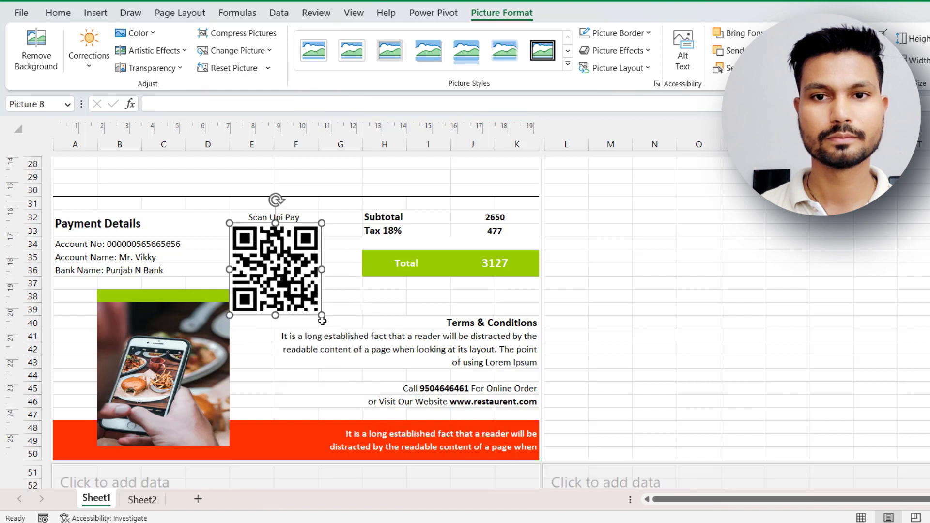
drag(321, 316, 293, 264)
click(340, 269)
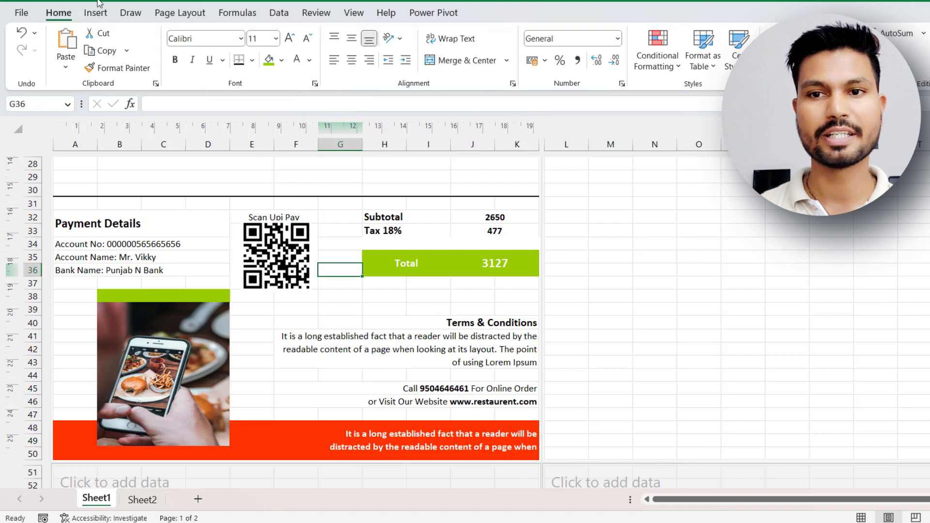
Check the invoice page layout in the print preview and return to the sheet.
click(22, 12)
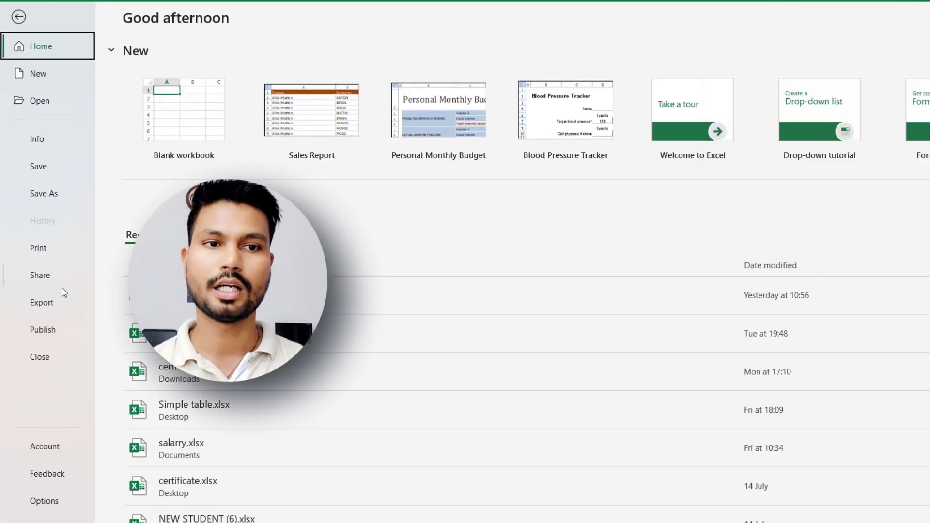
click(39, 248)
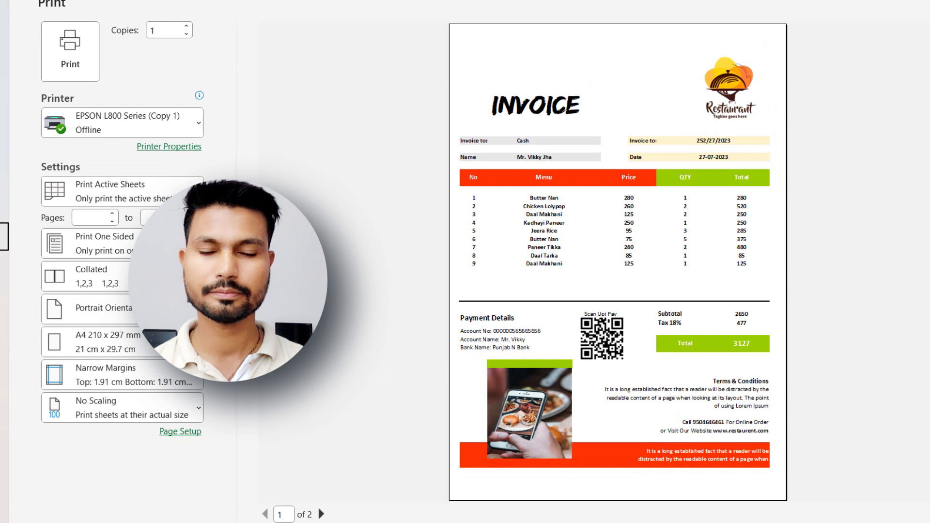
key(Escape)
Clear the Menu entries of items 7, 8 and 9 in rows 24 to 26.
click(182, 299)
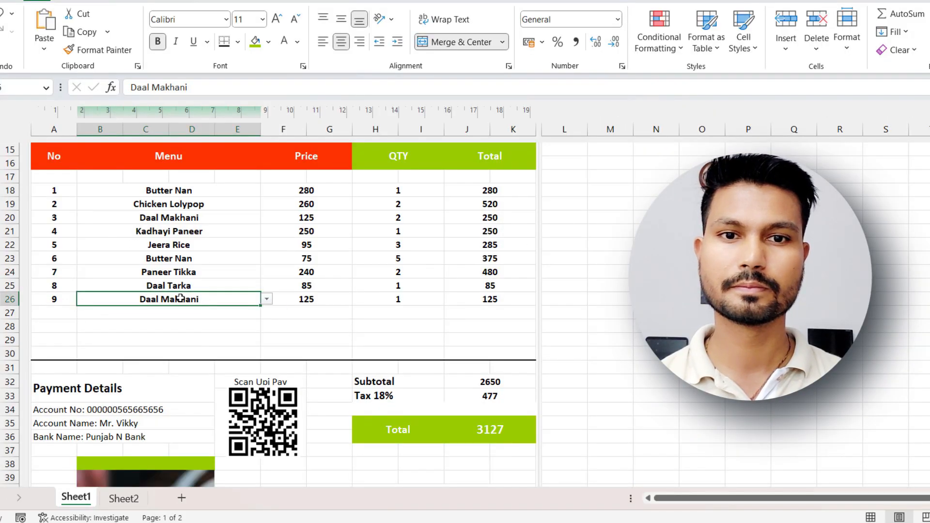
key(Delete)
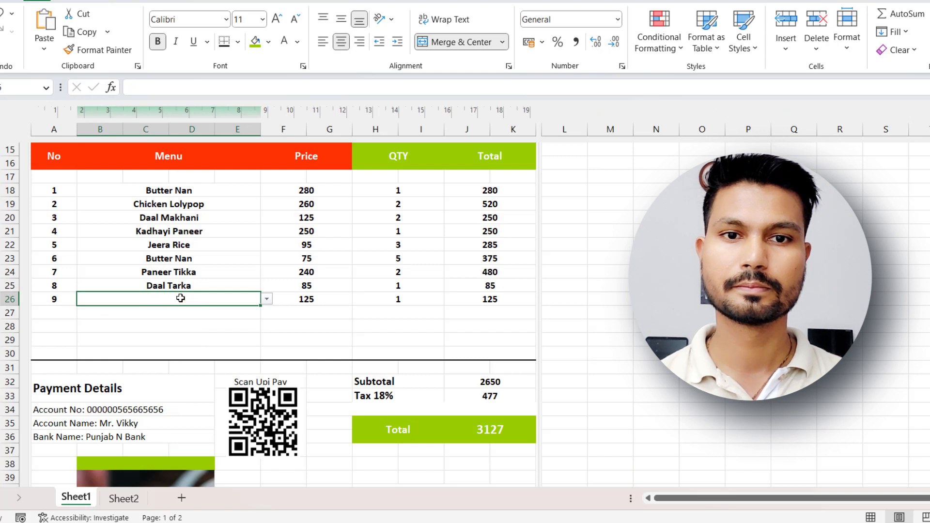
key(Up)
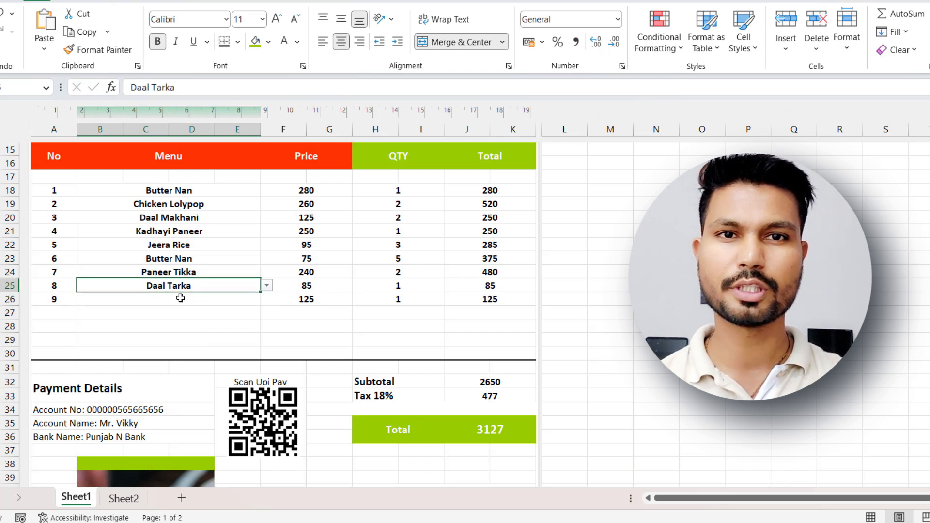
key(Delete)
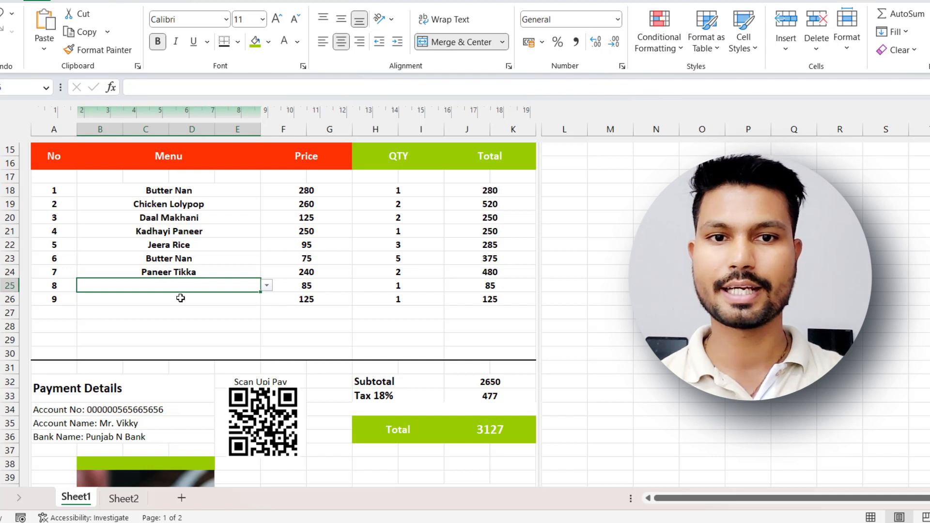
key(Up)
key(Delete)
click(329, 321)
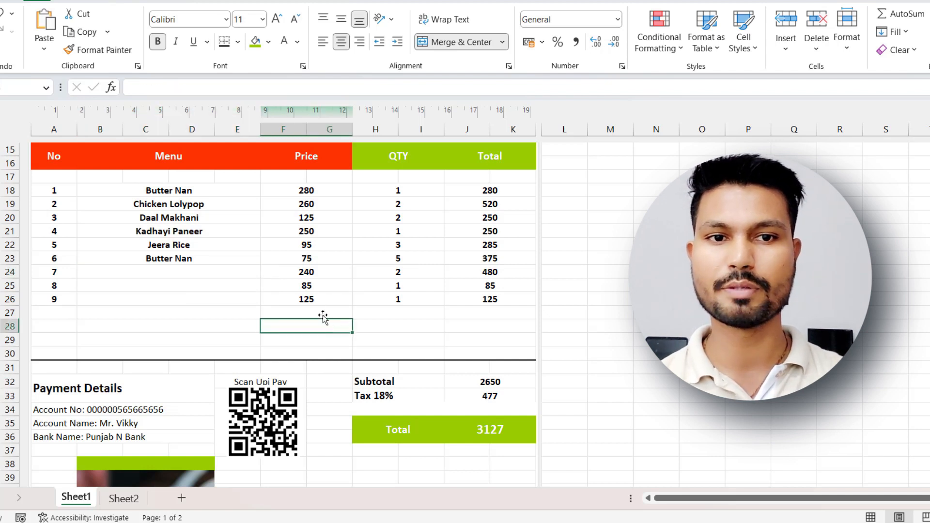
Clear the Price and QTY values of items 7, 8 and 9 in rows 24 to 26.
click(306, 298)
key(Delete)
key(Up)
key(Delete)
key(Up)
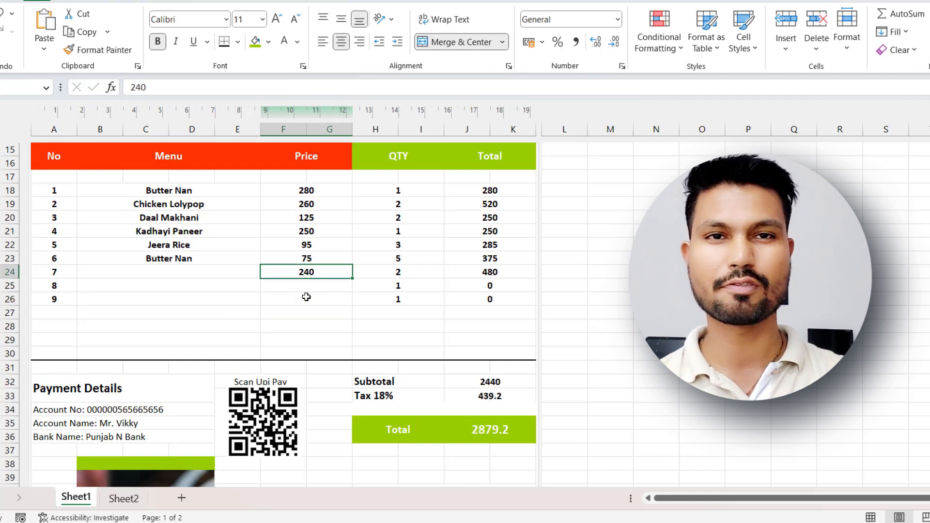
key(Delete)
drag(392, 270, 398, 299)
key(Delete)
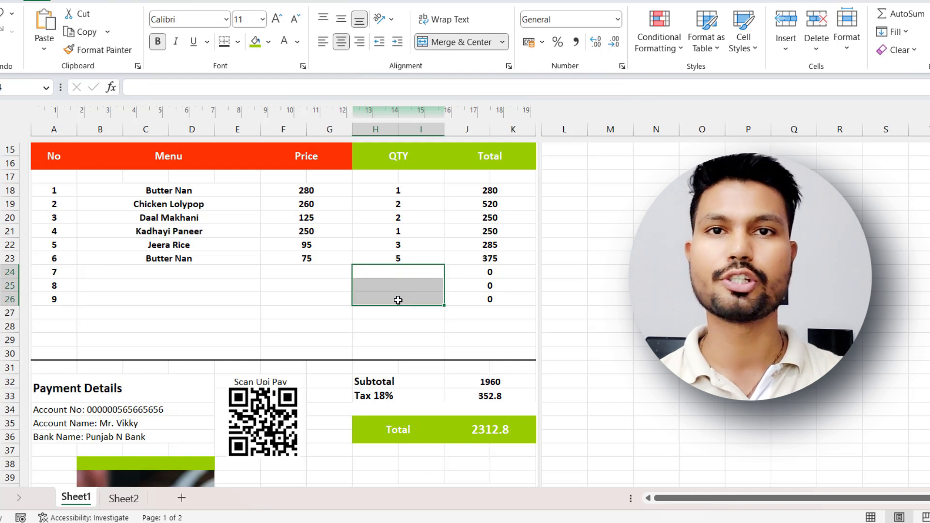
Replace the Total formula in J18 with =IF(OR(ISBLANK(F18),ISBLANK(H18)),"",(F18*H18)).
click(413, 321)
drag(493, 276, 491, 298)
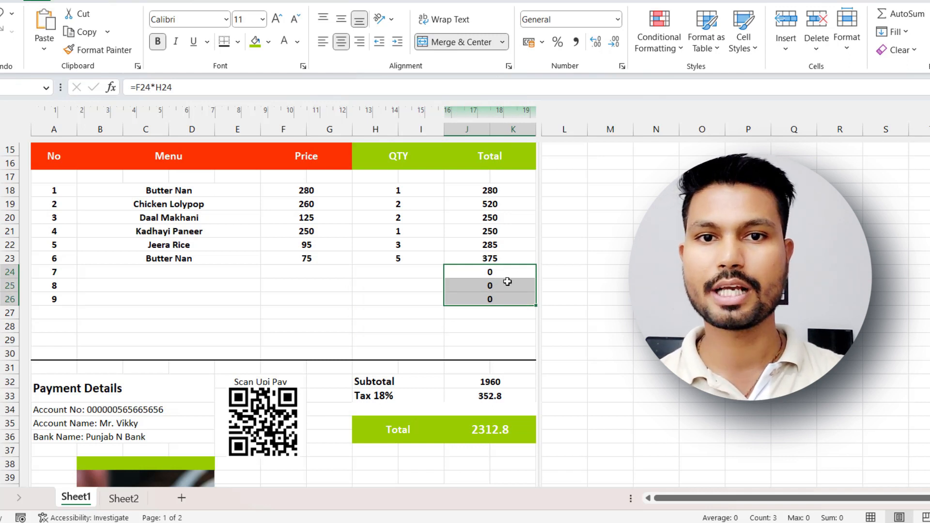
click(489, 190)
double_click(491, 190)
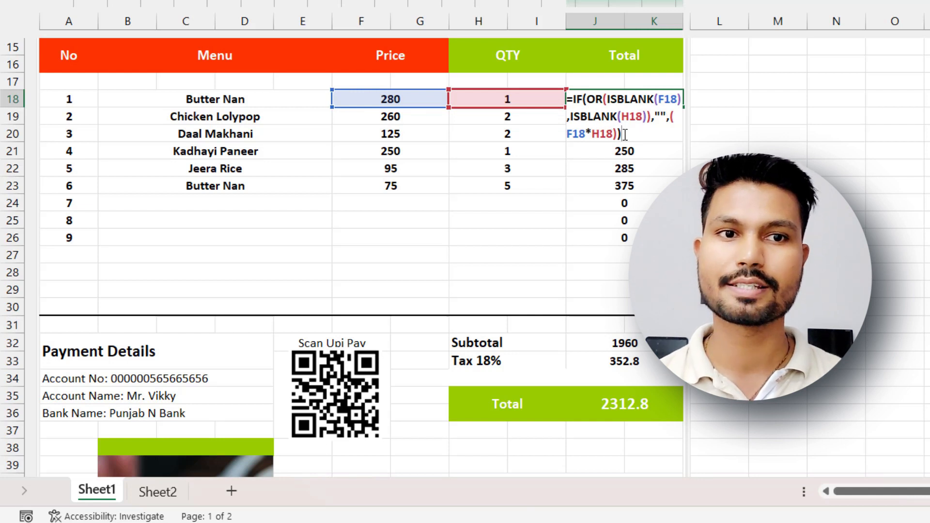
key(Return)
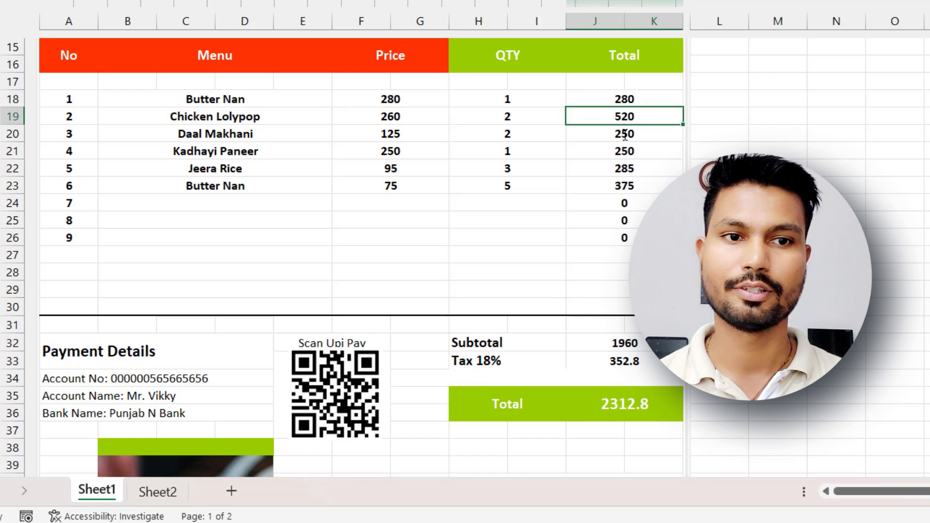
Fill the J18 Total formula down through row 30.
click(625, 101)
drag(682, 107, 658, 314)
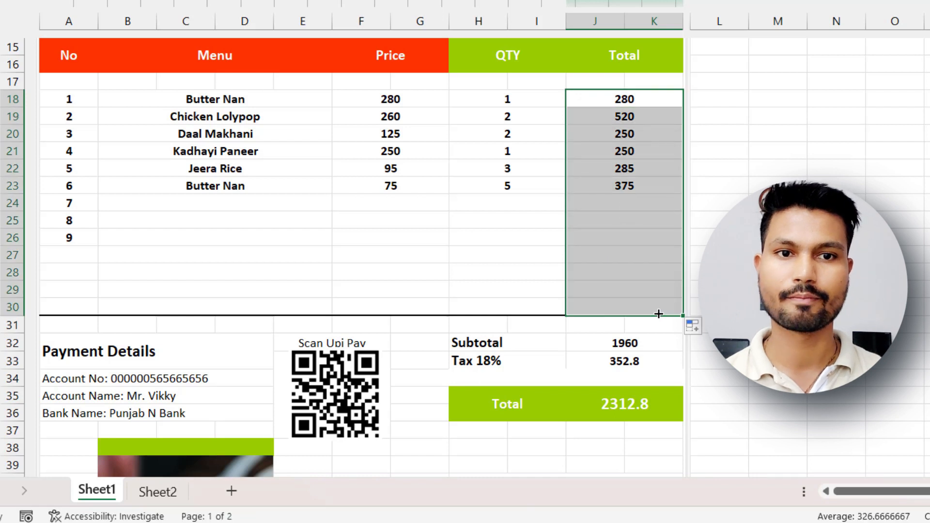
click(887, 255)
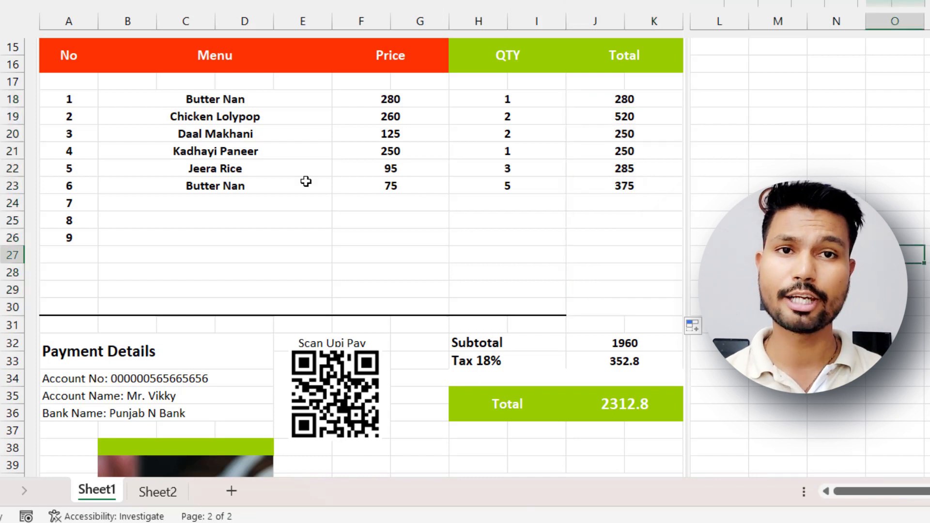
Clear the Price and QTY values of items 6 and 5 in rows 23 and 22.
click(409, 185)
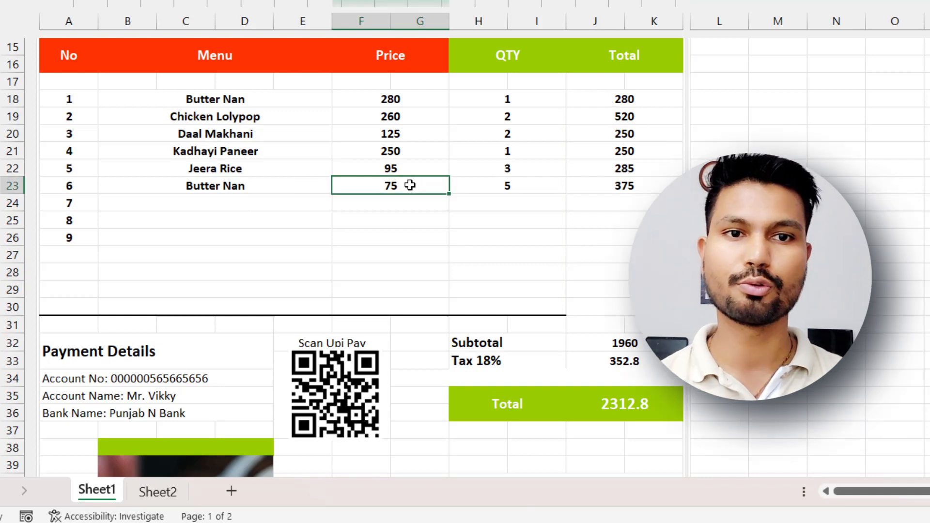
key(Delete)
click(485, 186)
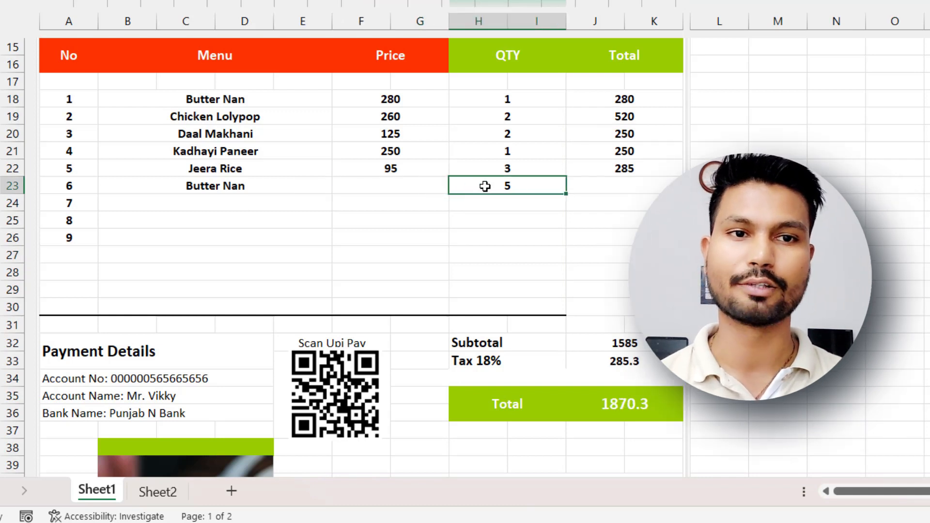
click(376, 166)
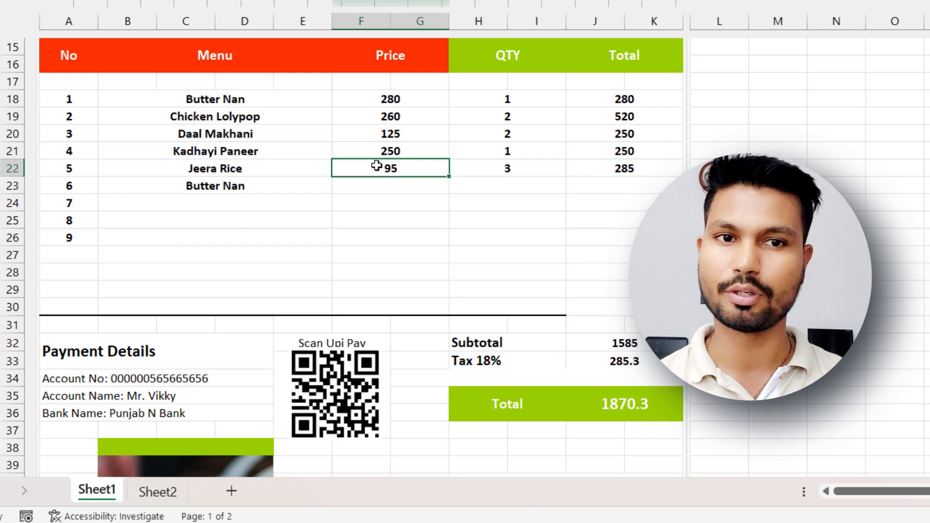
key(Delete)
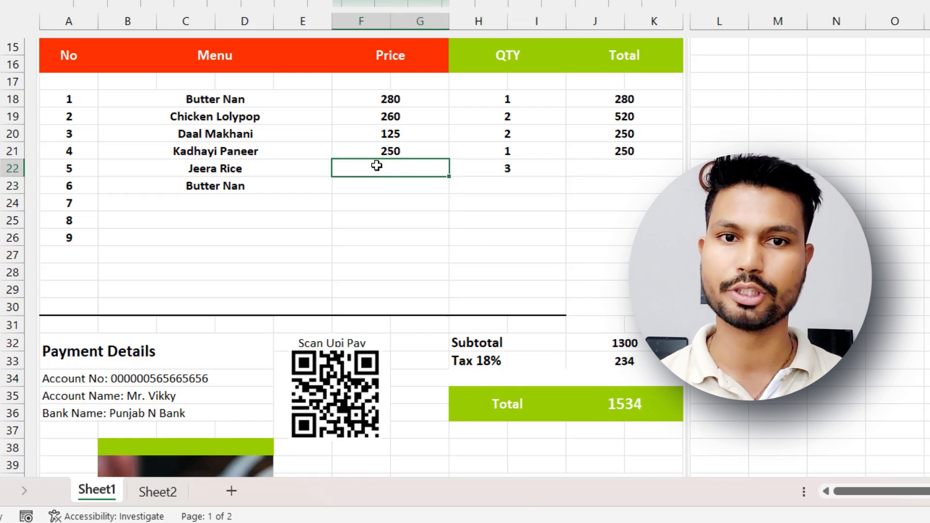
click(478, 169)
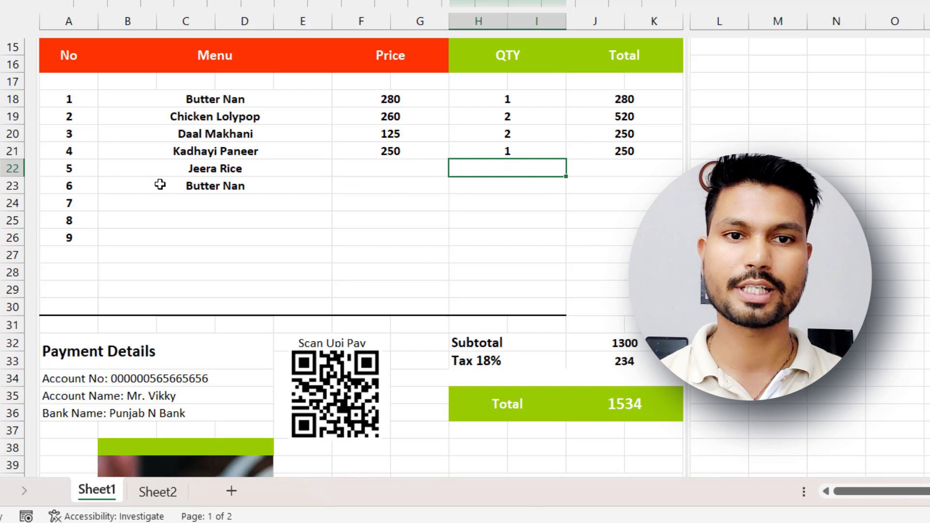
Clear the Menu entries of items 5 and 6, and the menu name, price and quantity of item 4.
click(207, 170)
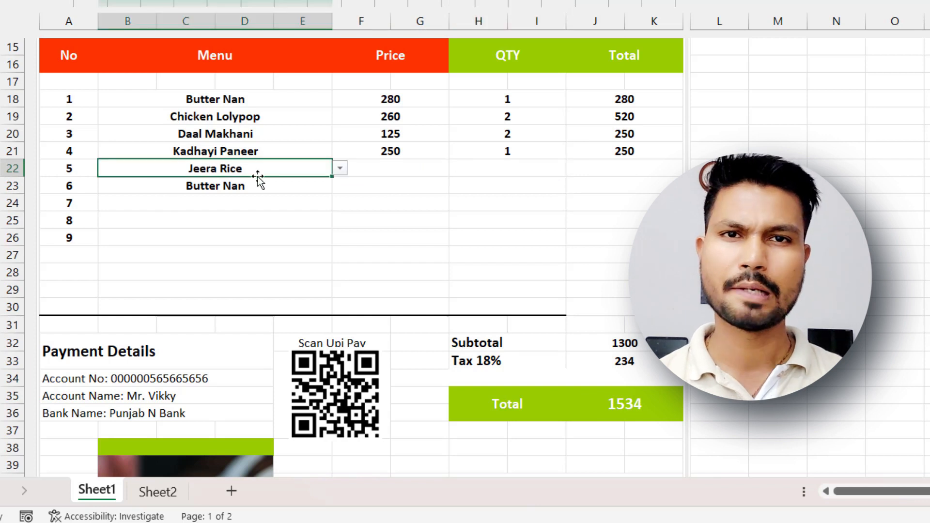
key(Delete)
click(245, 188)
key(Delete)
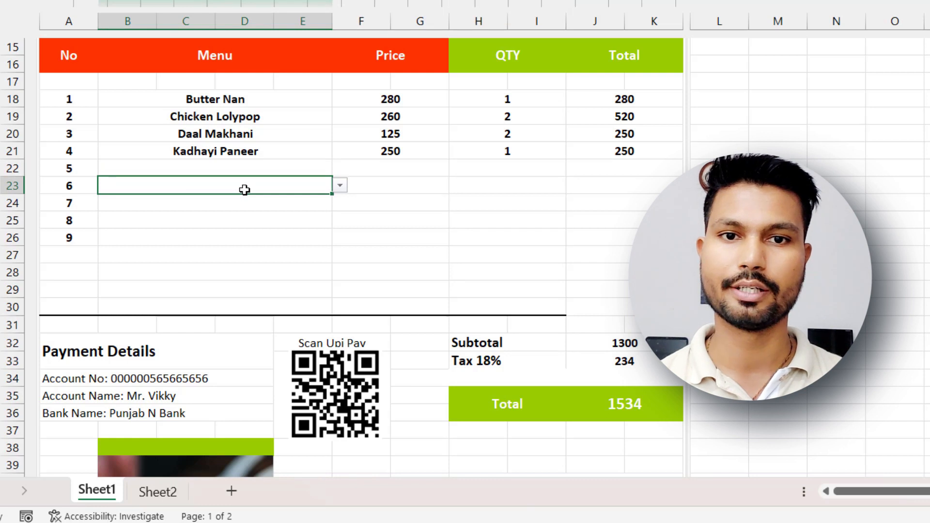
click(315, 152)
key(Delete)
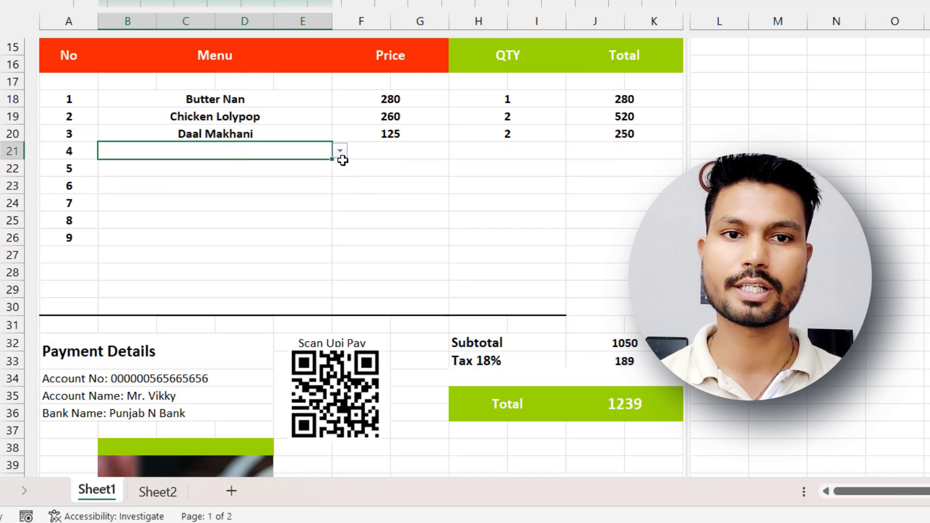
Fill in item 4 with Kadhayi Paneer from the menu dropdown, price 280 and quantity 3.
click(342, 154)
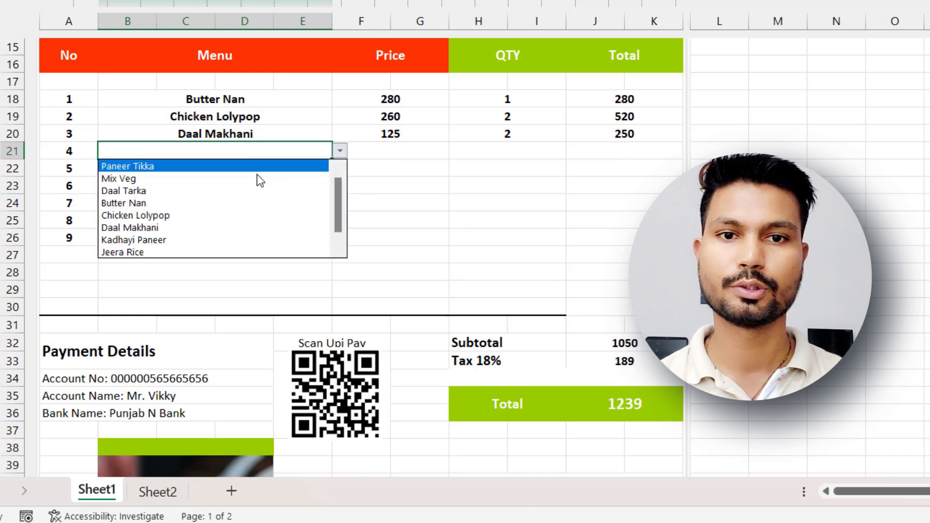
click(179, 240)
click(389, 150)
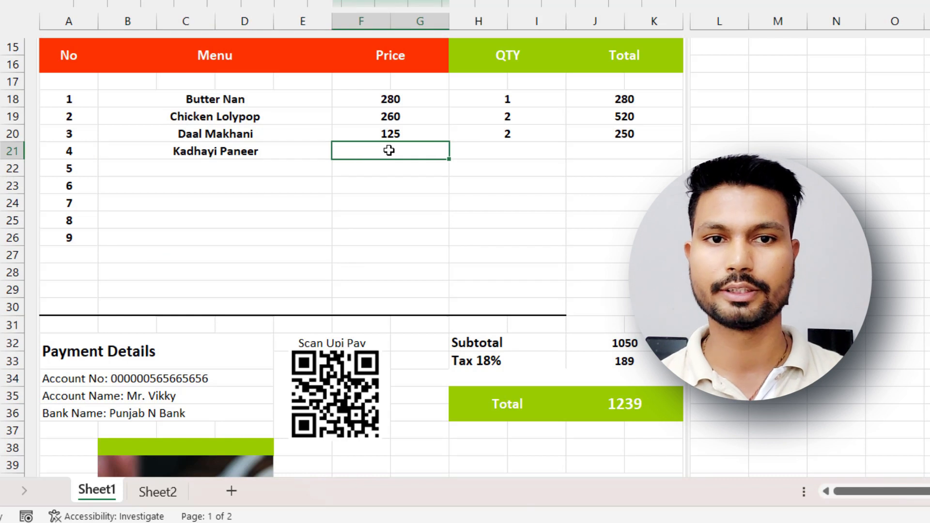
key(Tab)
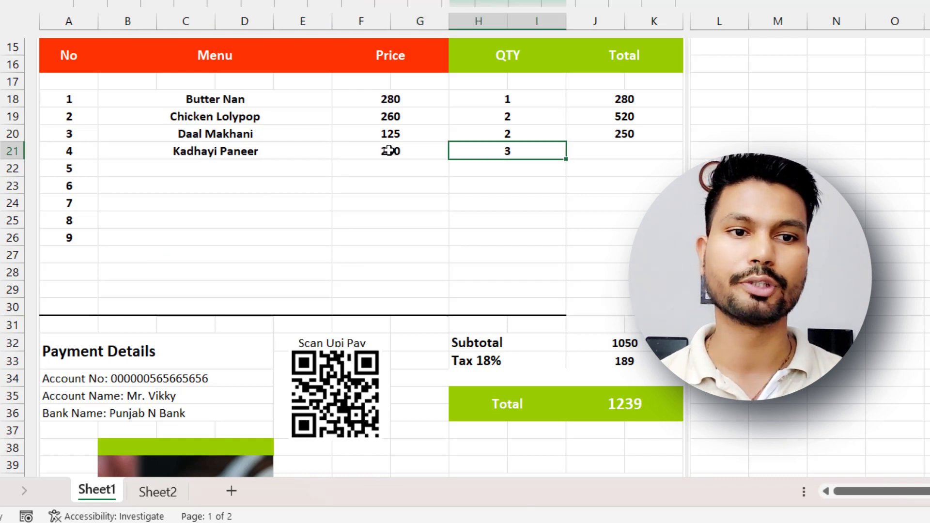
key(Return)
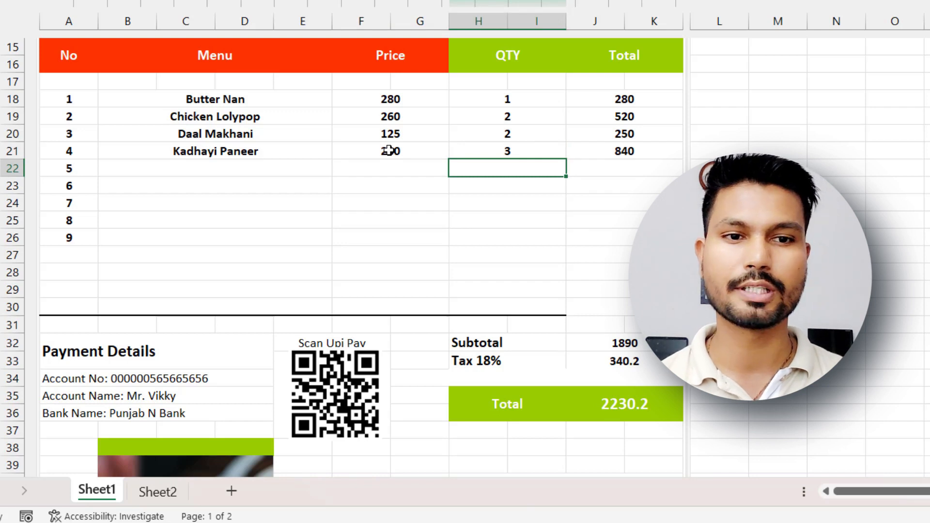
click(617, 406)
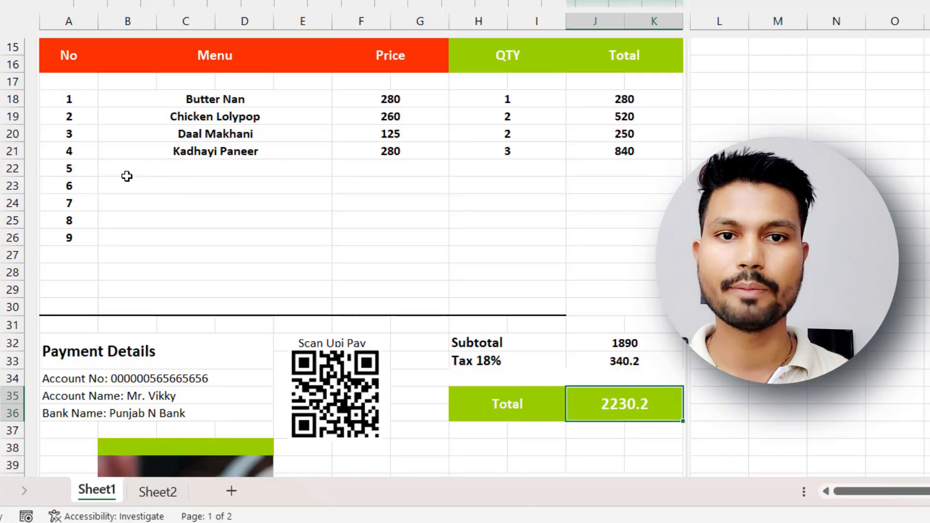
Delete the serial numbers 5 to 9 from cells A22:A26.
click(73, 169)
drag(72, 170, 72, 233)
key(Delete)
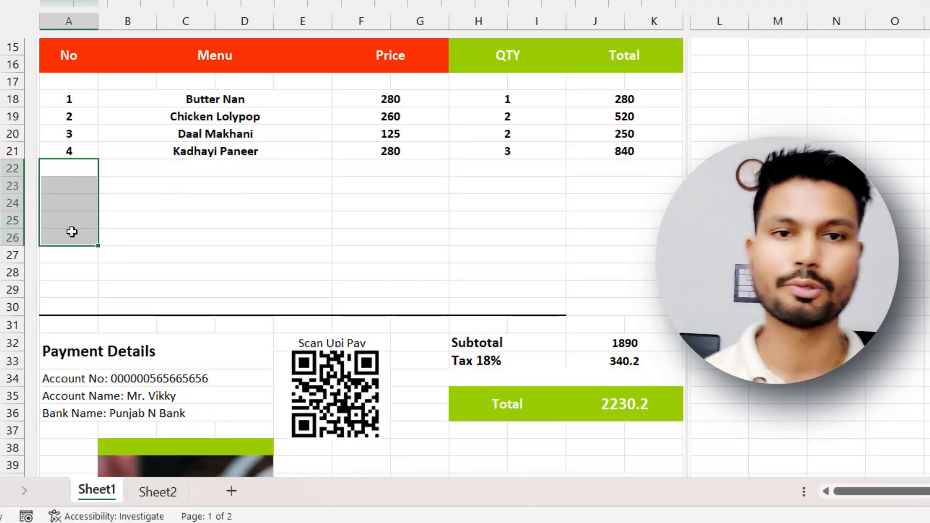
Clear the serial numbers of items 2 and 3 in cells A19 and A20.
click(205, 234)
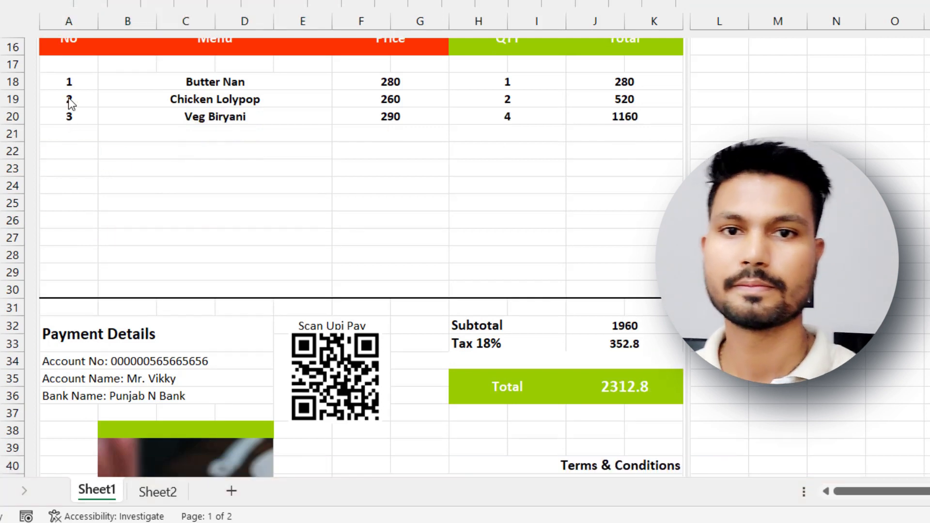
click(68, 97)
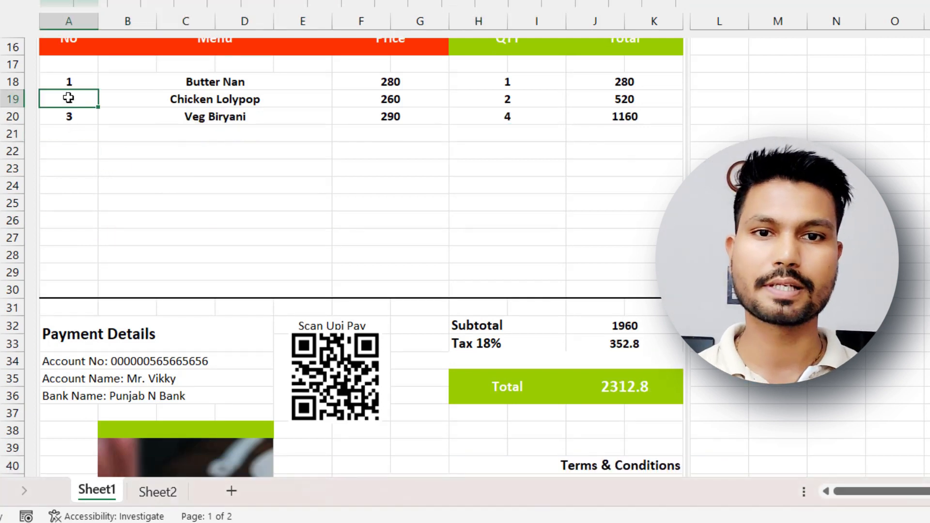
click(70, 119)
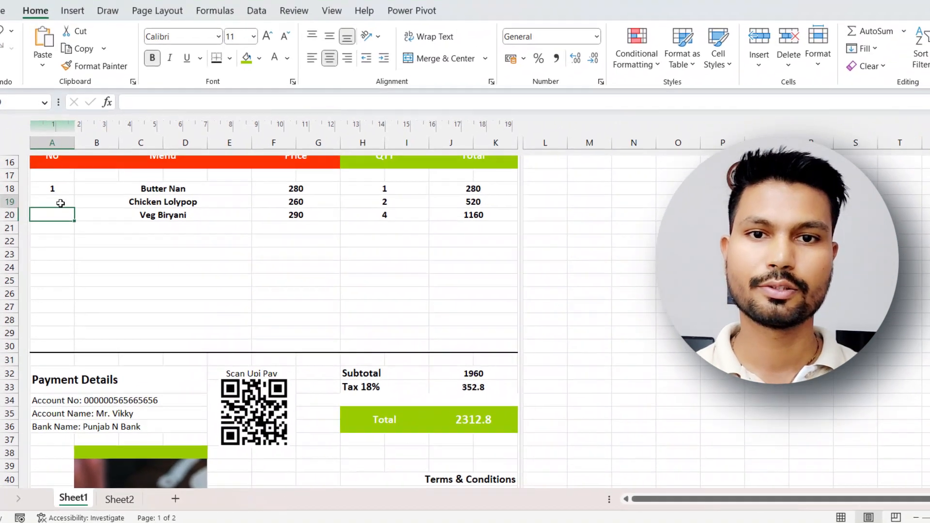
Enter the automatic serial number formula =IF(F19>0,A18+1,"") in cell A19.
click(69, 100)
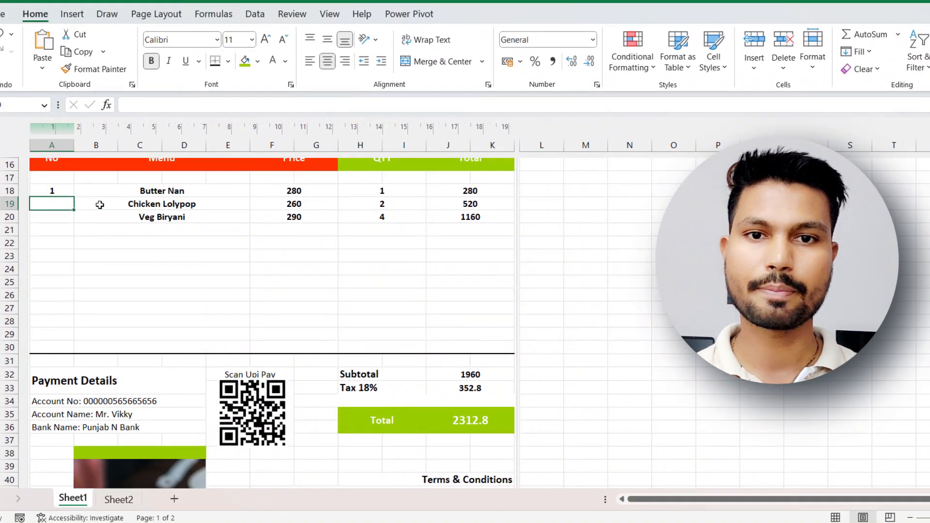
text(=)
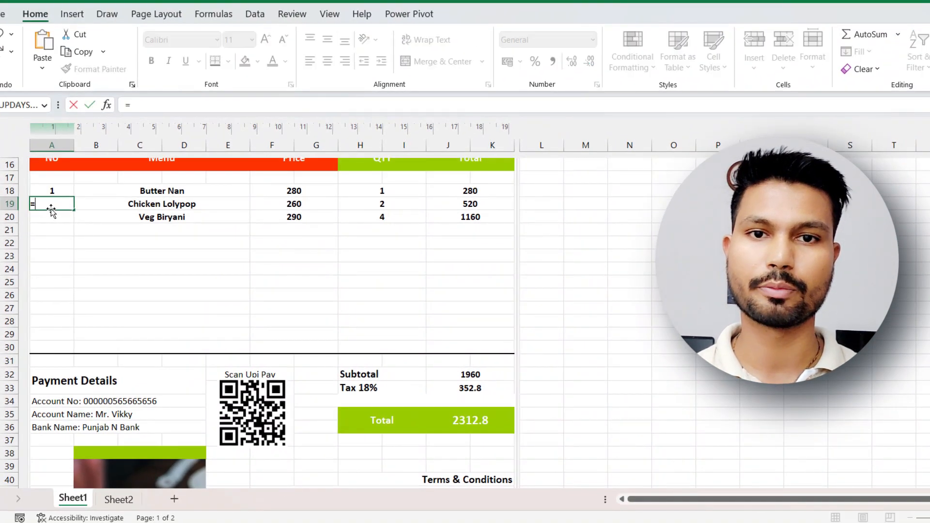
text(if()
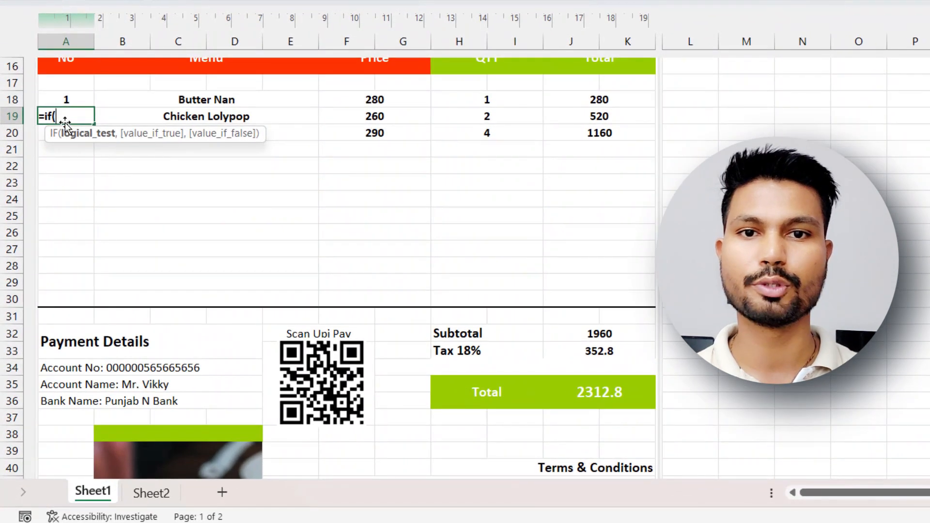
click(373, 120)
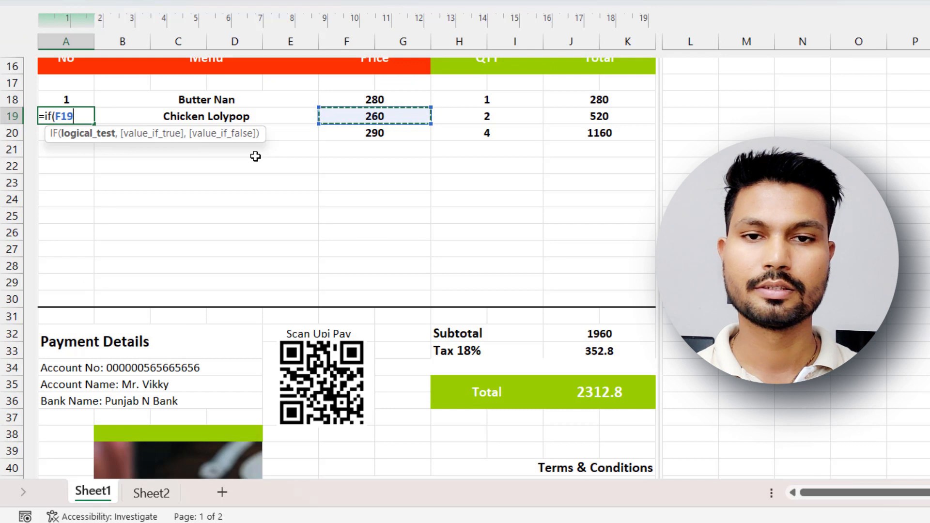
text(>0)
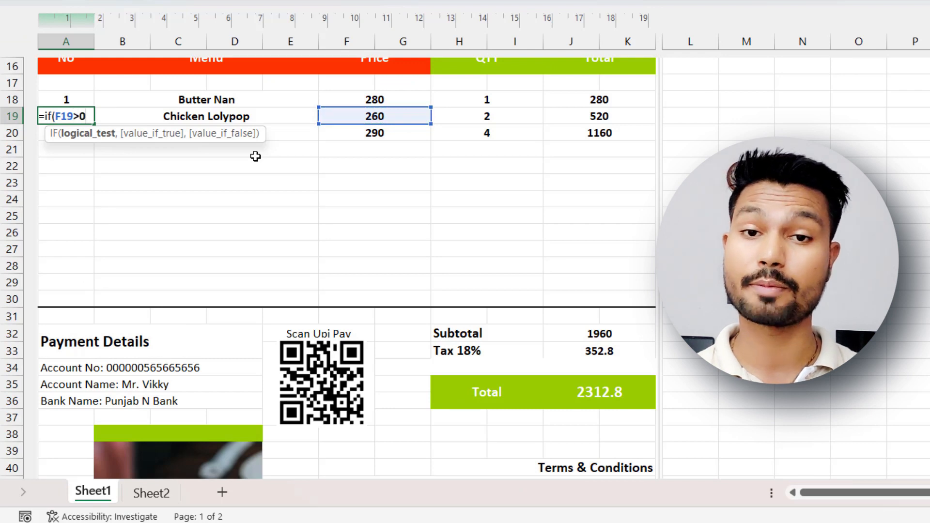
text(,)
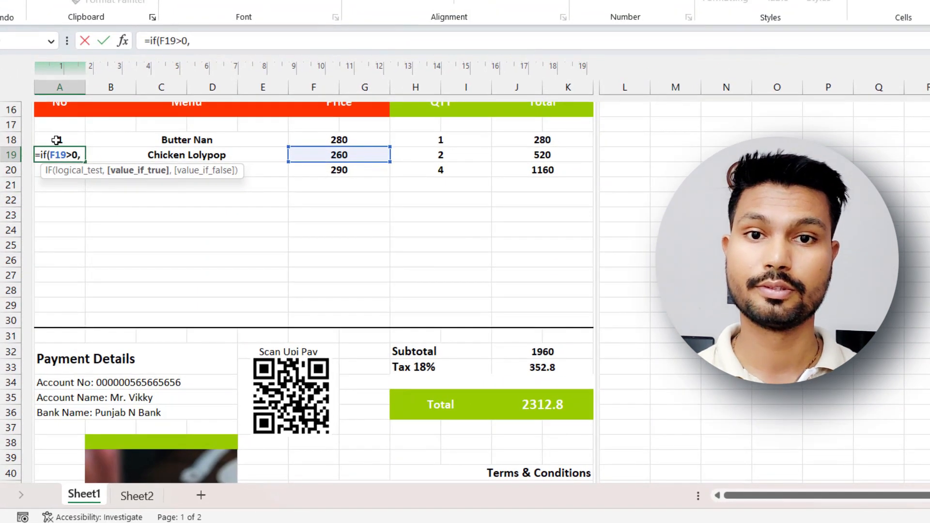
click(57, 140)
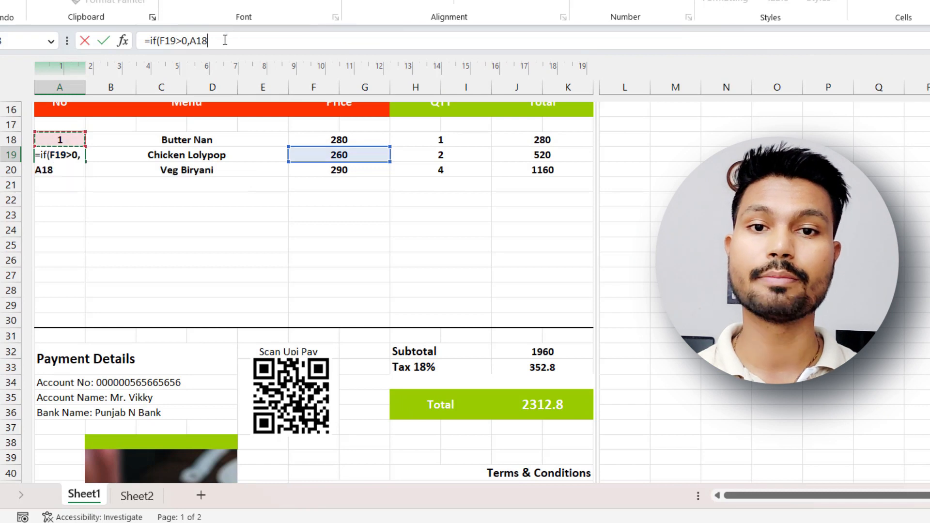
text(+1,)
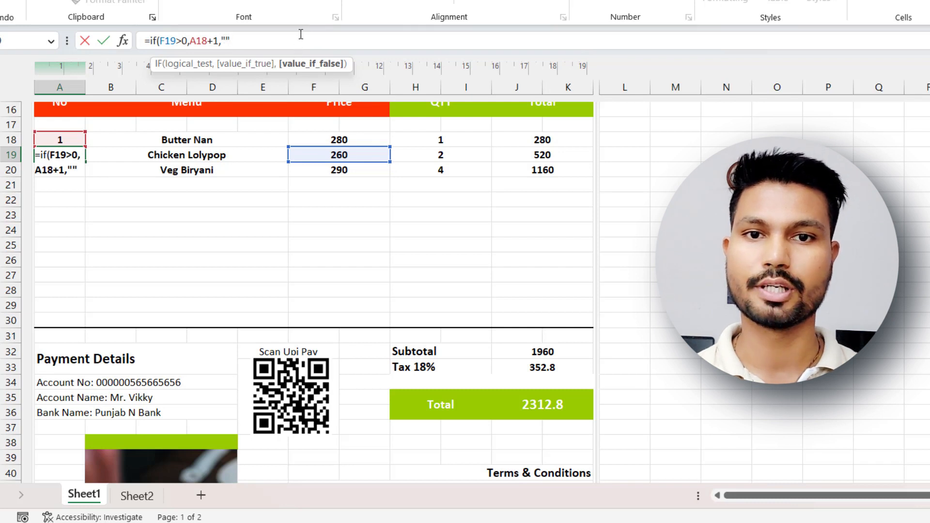
key(Return)
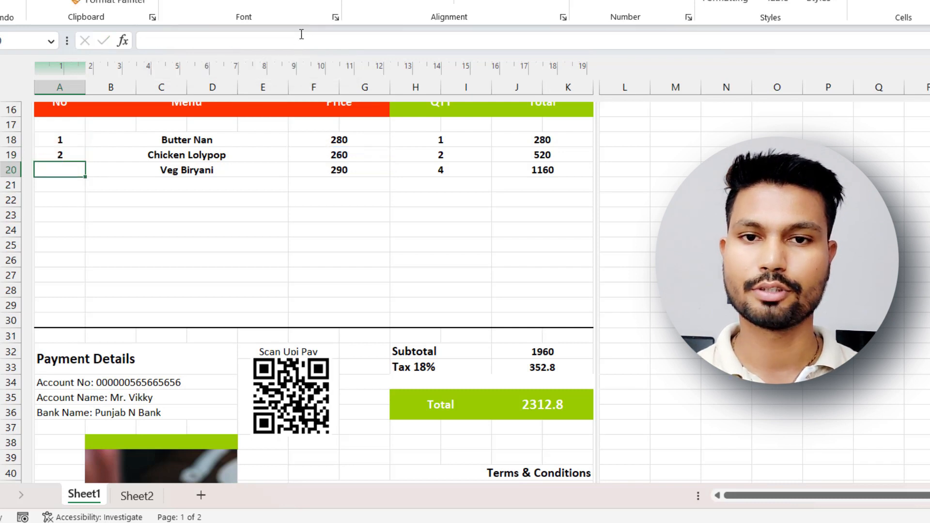
Fill the serial number formula from A19 down to A30 and check the copied formula in A30.
click(48, 154)
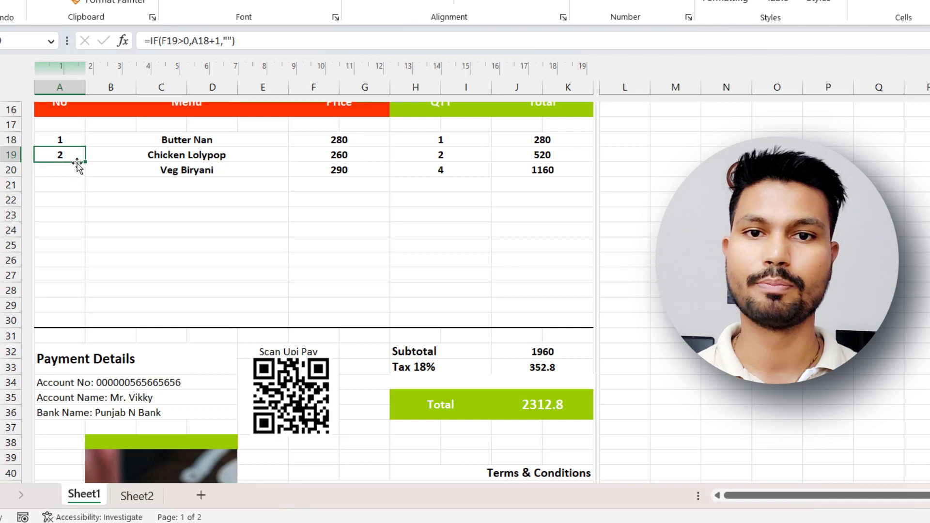
drag(89, 162, 77, 322)
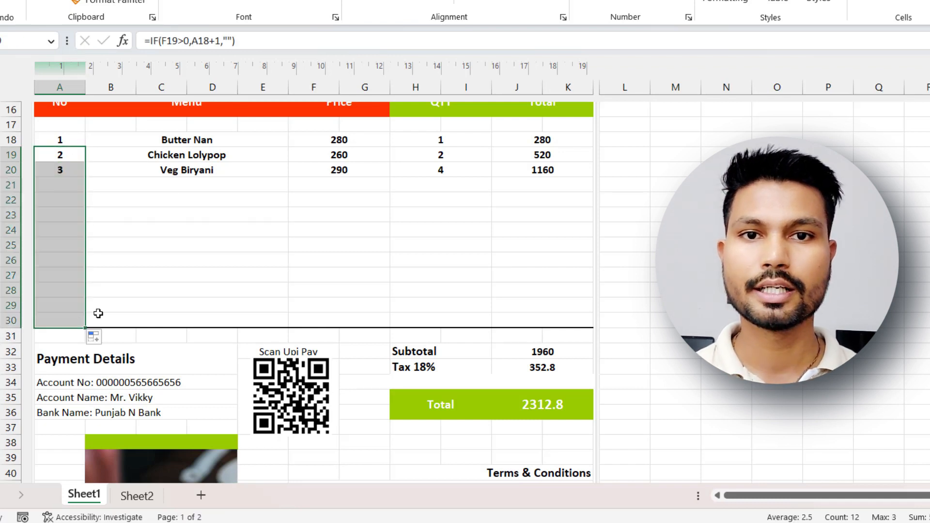
click(116, 306)
click(73, 320)
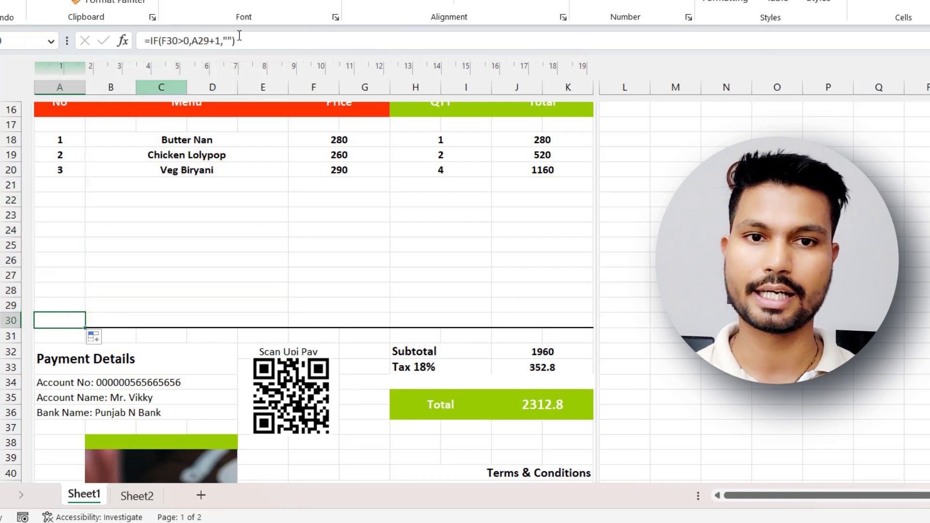
click(145, 270)
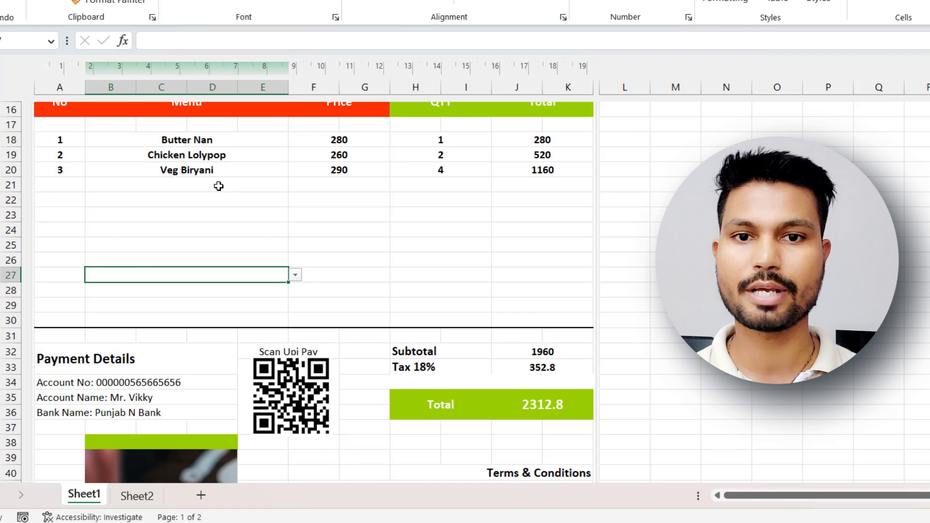
Fill in row 21 with Kadhayi Paneer from the menu dropdown, price 180 and quantity 2.
click(194, 189)
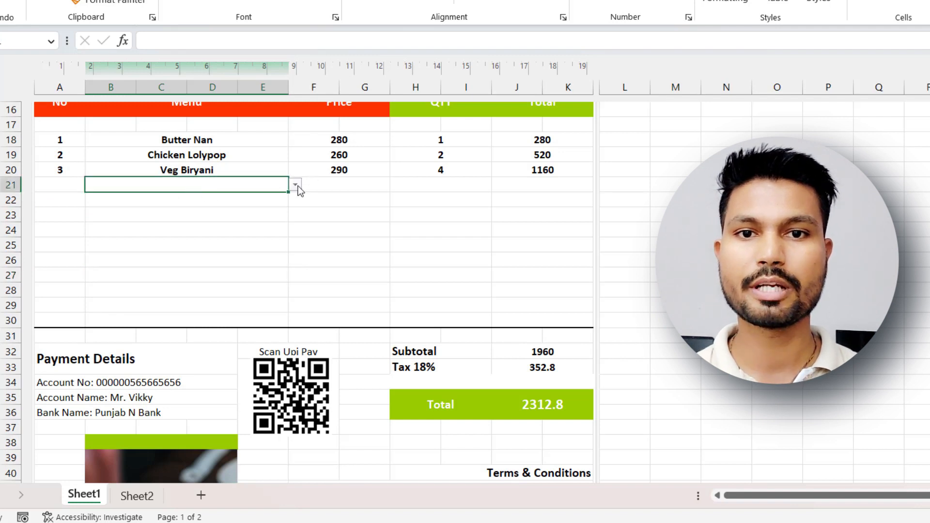
click(295, 185)
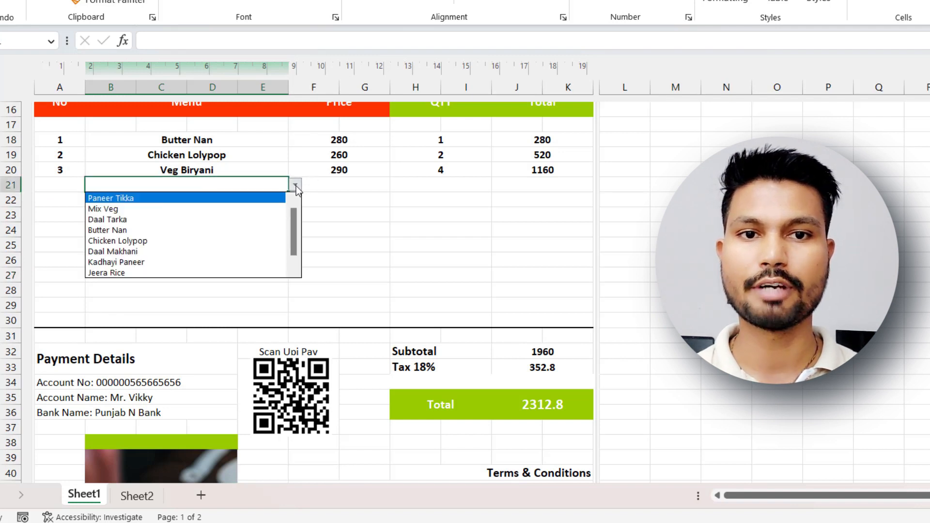
click(132, 262)
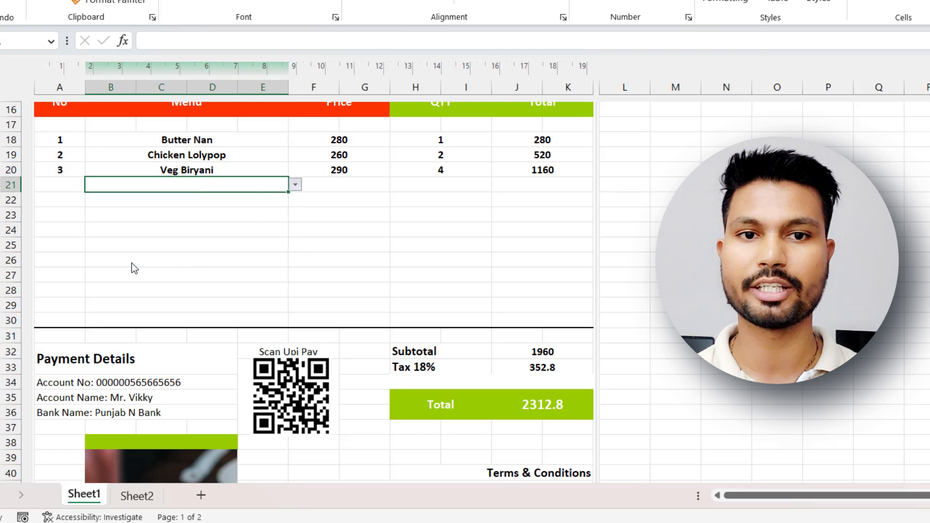
click(339, 186)
text(180)
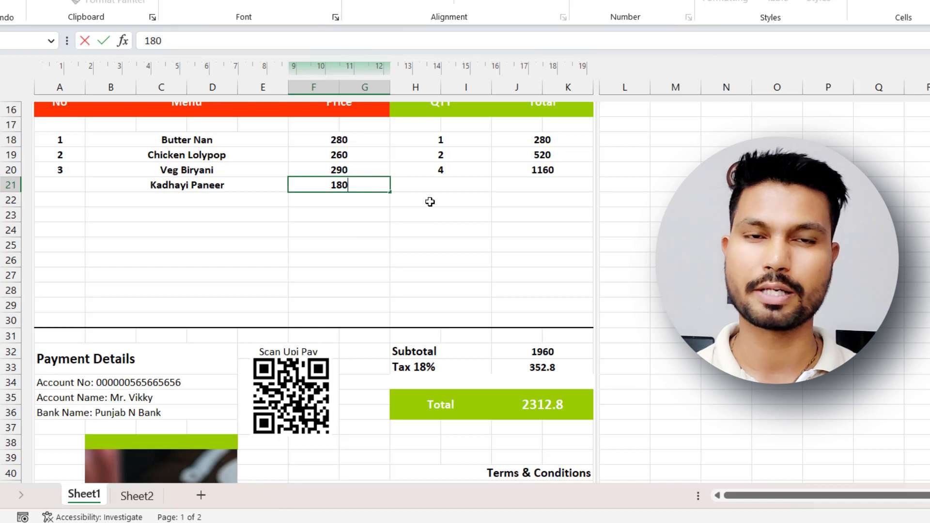
key(Tab)
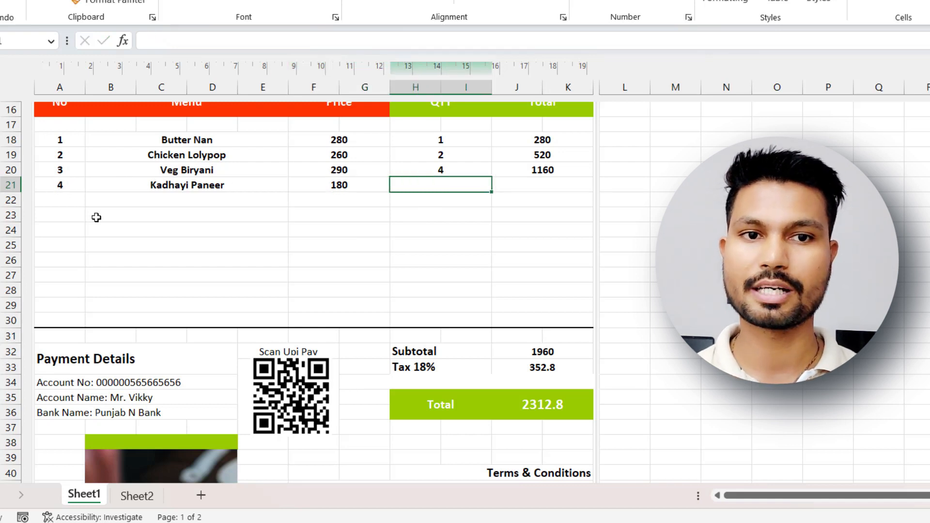
text(2)
key(Return)
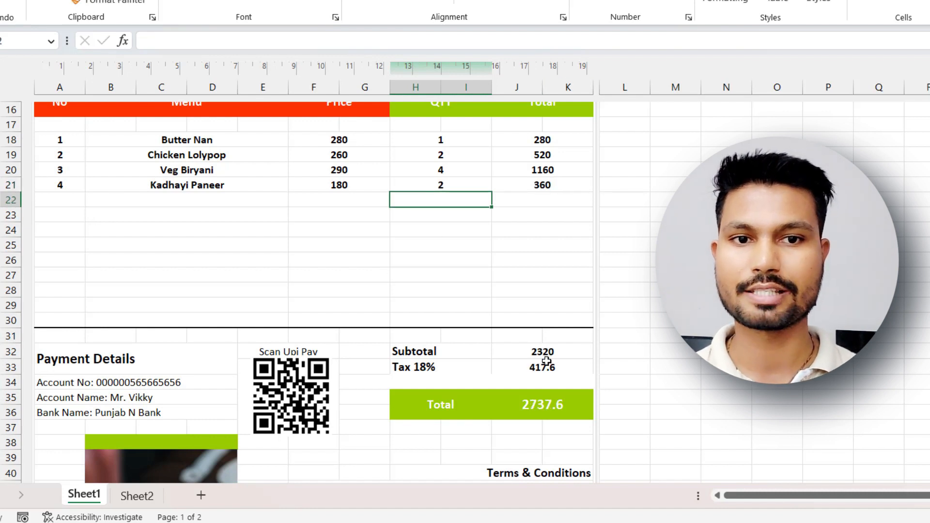
Review the totals and page footer, and clear the menu name, price and quantity in row 21.
scroll(521, 430, down, 4)
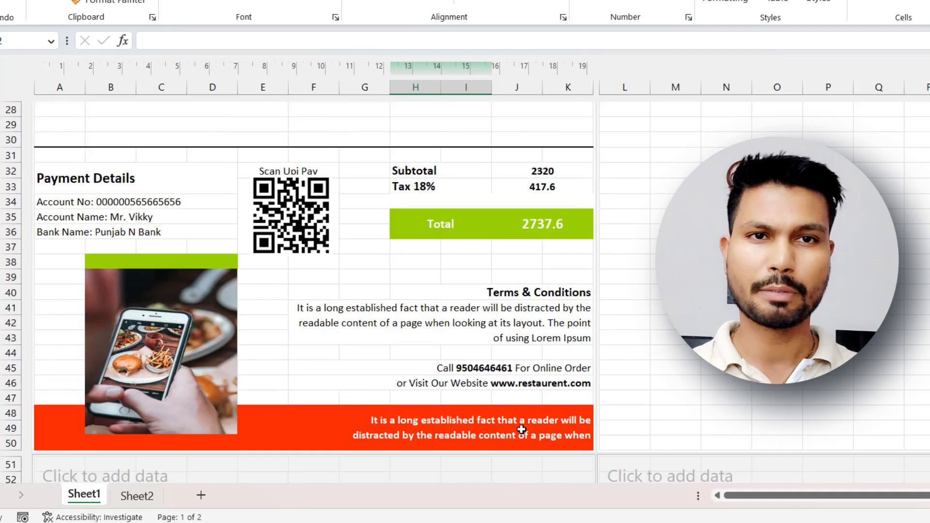
scroll(521, 429, up, 5)
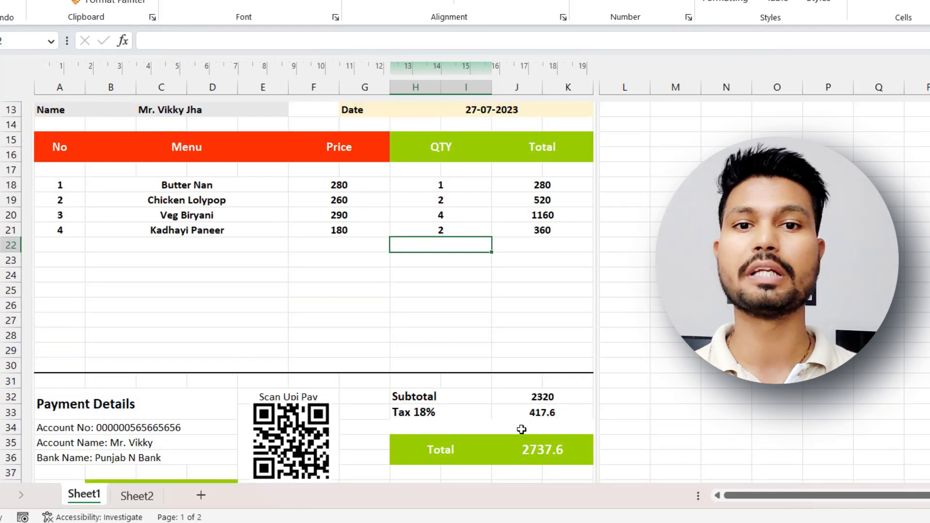
click(179, 232)
key(Delete)
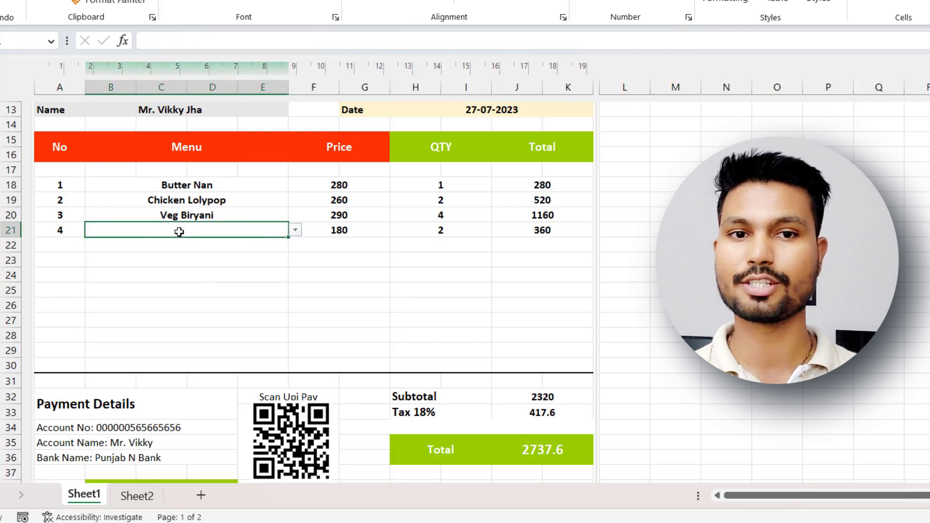
click(351, 229)
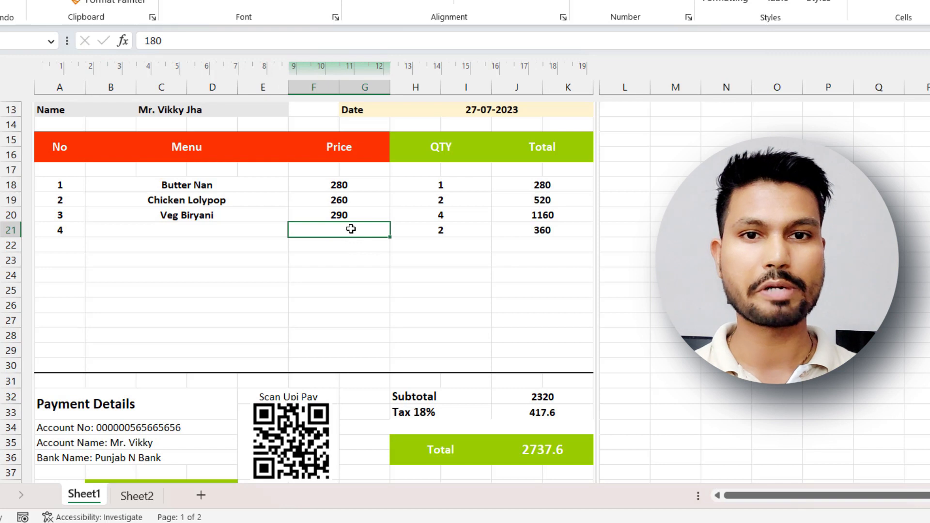
key(Delete)
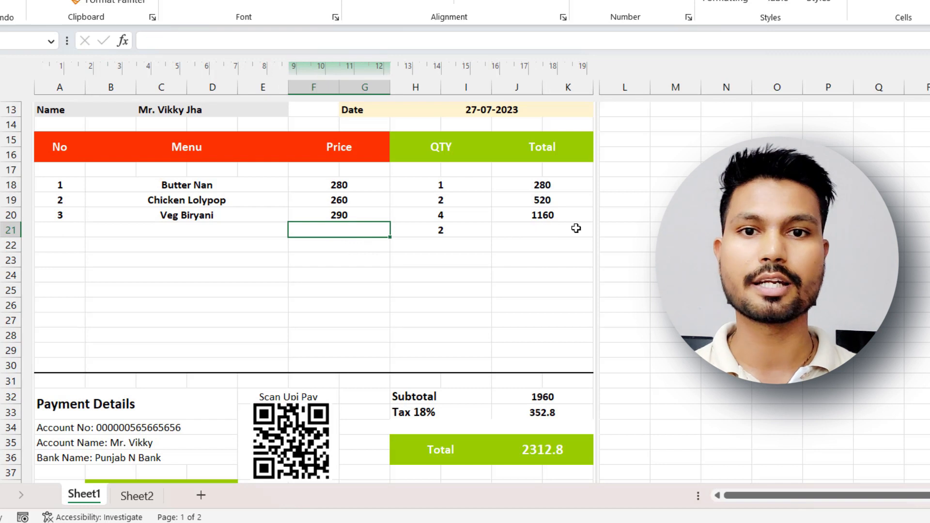
click(461, 231)
key(Delete)
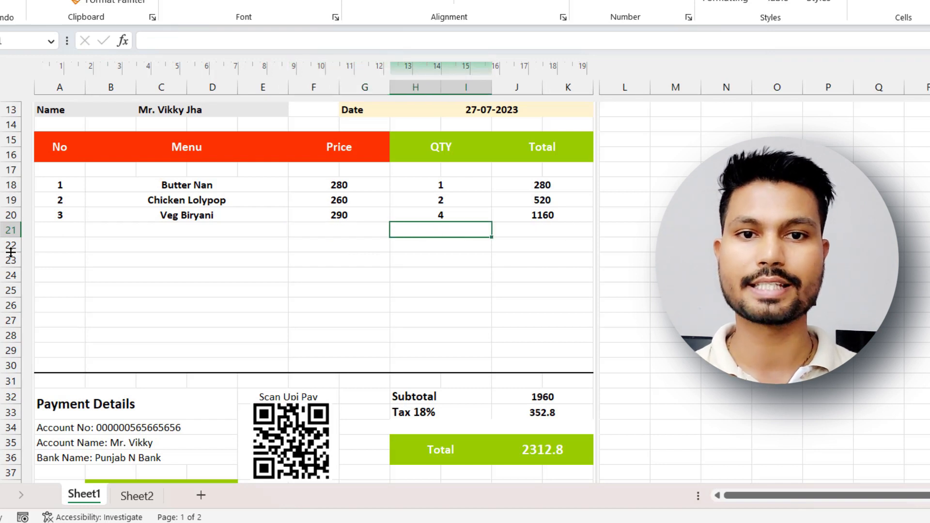
Choose Jeera Rice for row 21 and Daal Tarka for row 22 from the menu dropdowns.
click(62, 233)
click(296, 230)
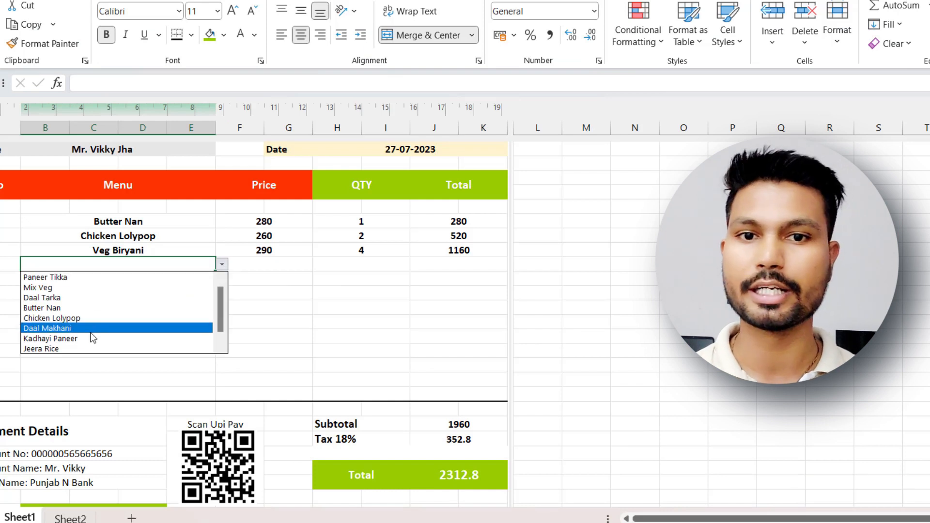
click(64, 349)
click(162, 277)
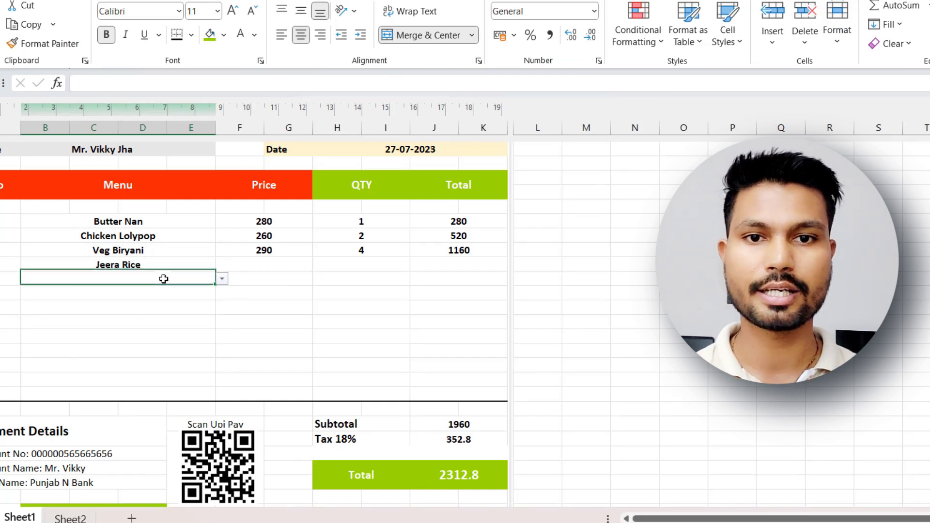
click(222, 279)
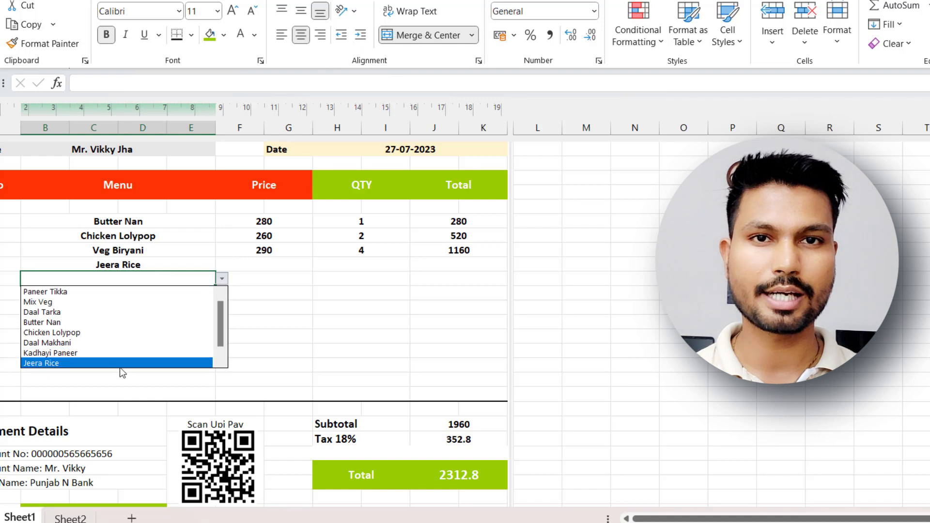
click(96, 312)
Choose Daal Makhani for row 23 and Chicken Lolypop for row 24 from the menu dropdowns.
click(215, 294)
click(222, 293)
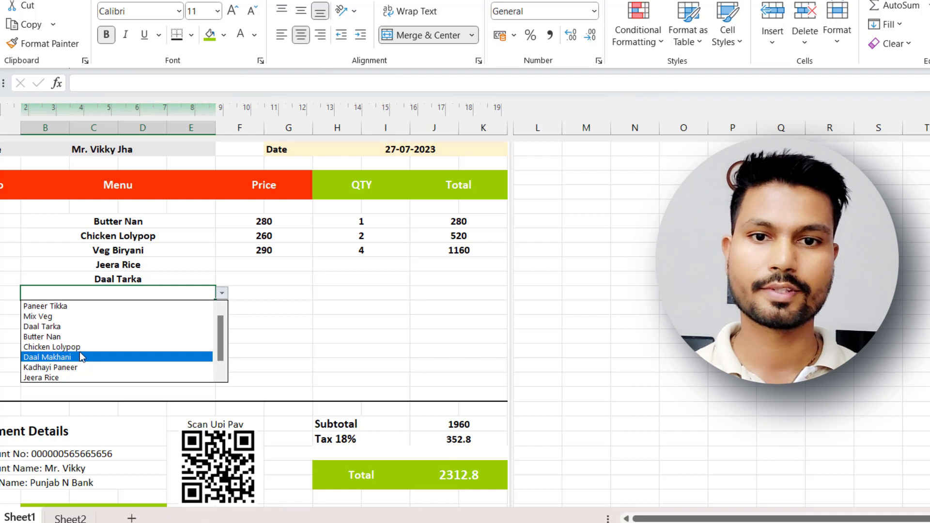
click(81, 357)
click(204, 310)
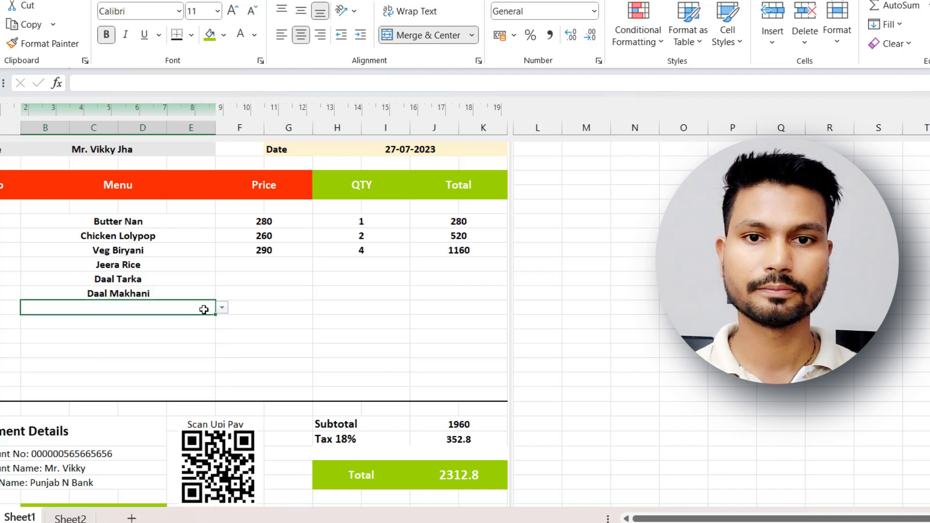
click(223, 309)
click(114, 363)
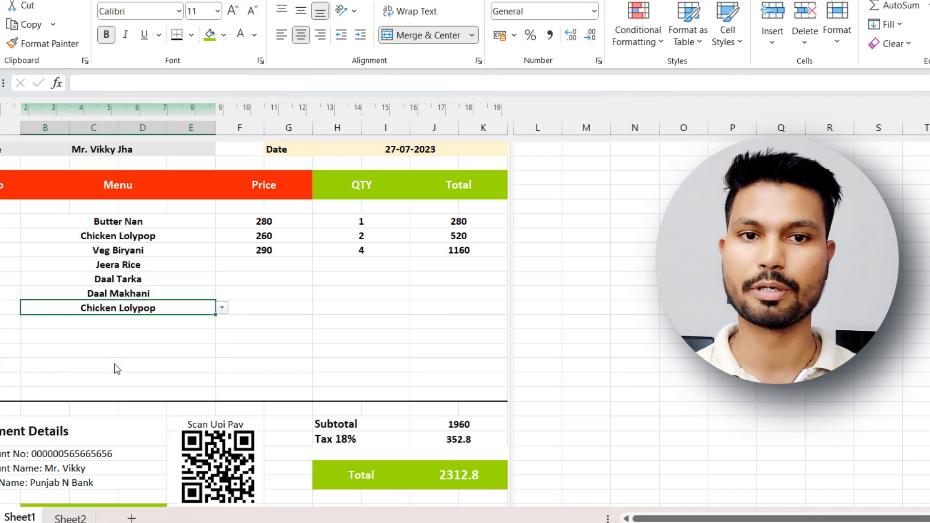
Choose Paneer Tikka for row 25 from the menu dropdown.
click(208, 322)
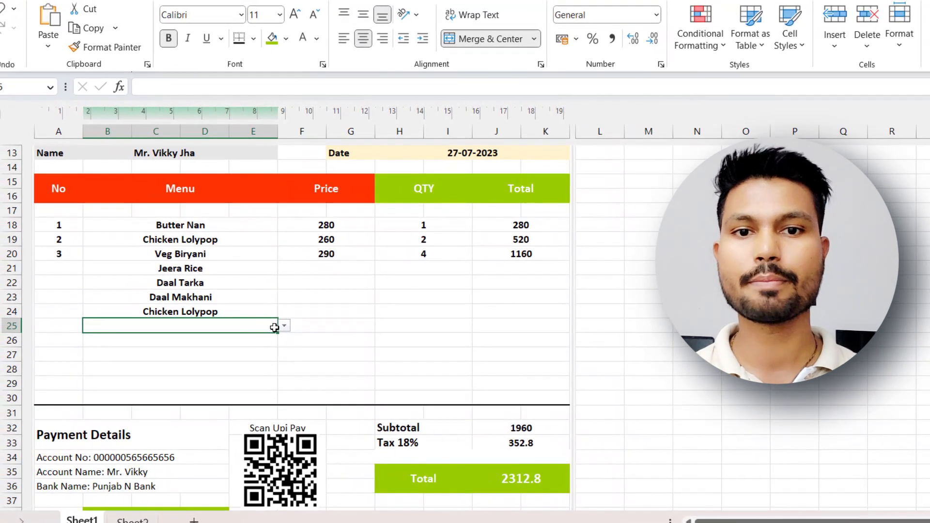
click(221, 323)
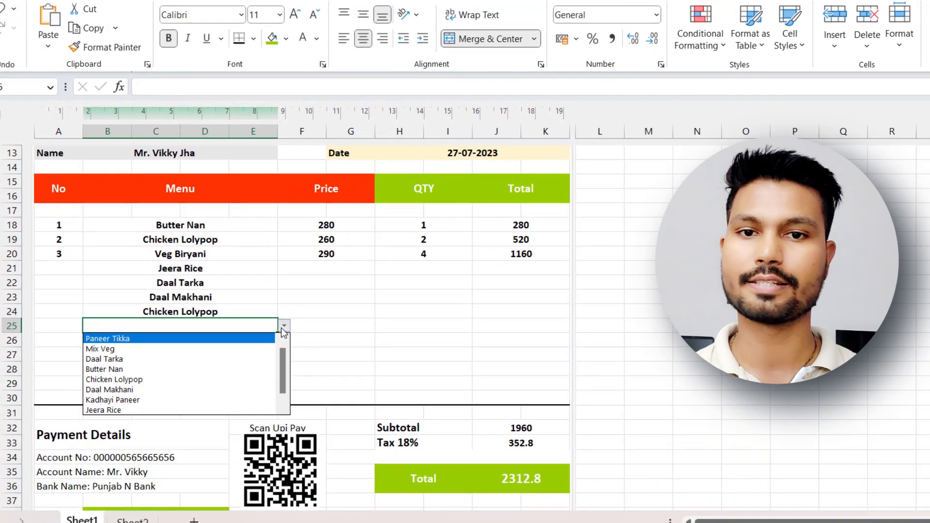
click(129, 337)
click(193, 365)
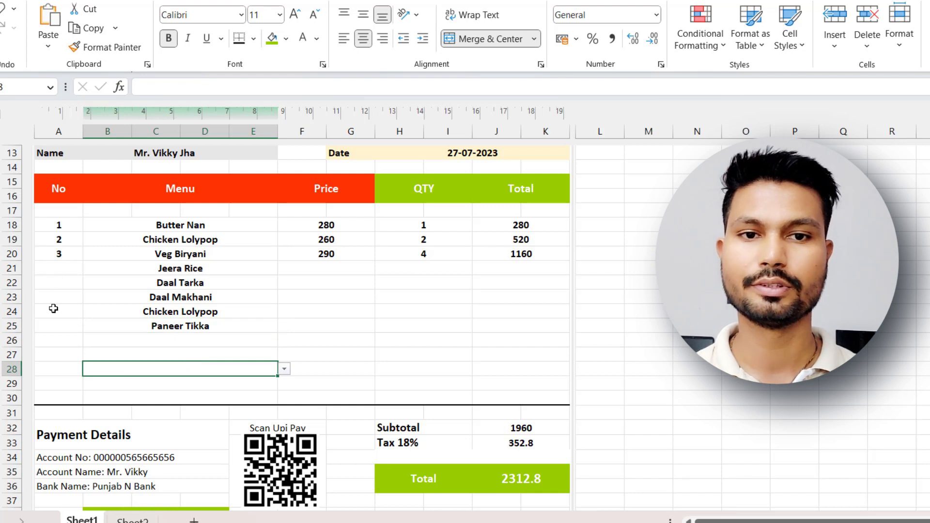
Enter the prices 180 for Jeera Rice in row 21 and 25 for Daal Tarka in row 22.
click(341, 278)
click(336, 272)
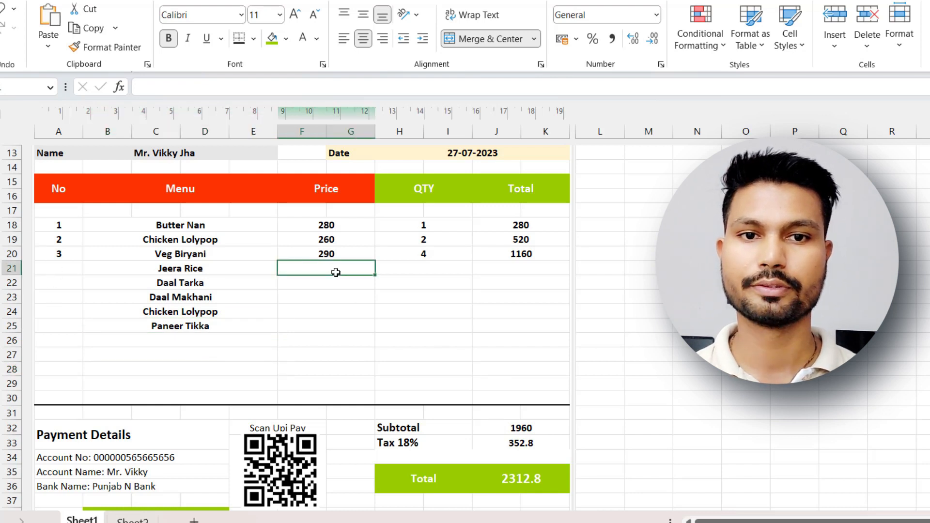
text(18)
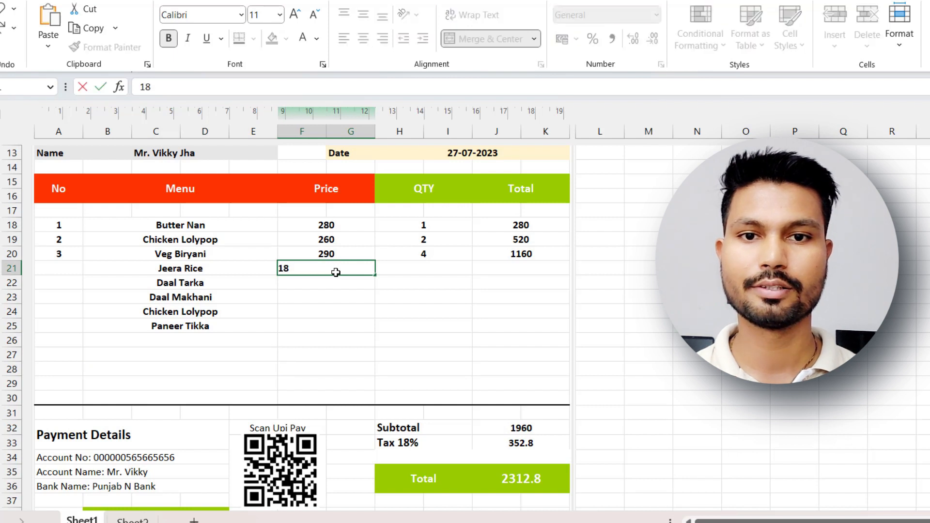
text(0)
key(Return)
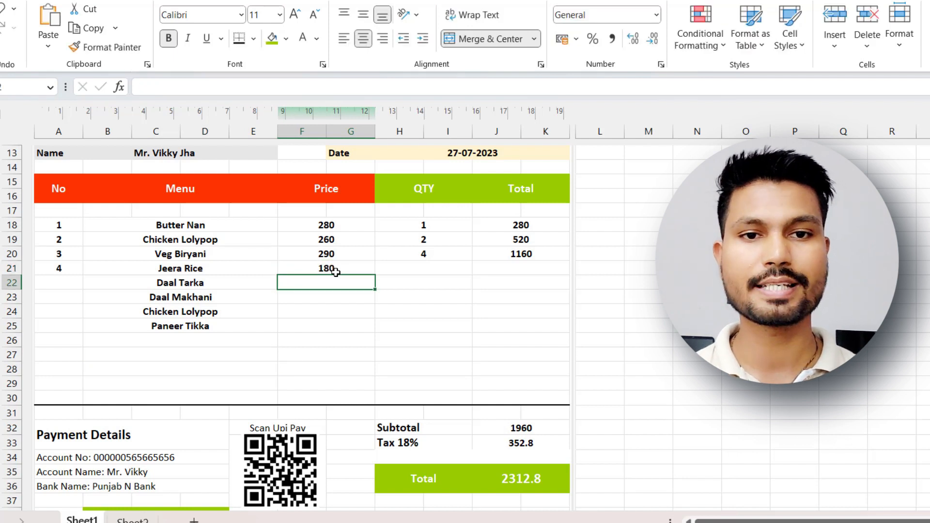
text(25)
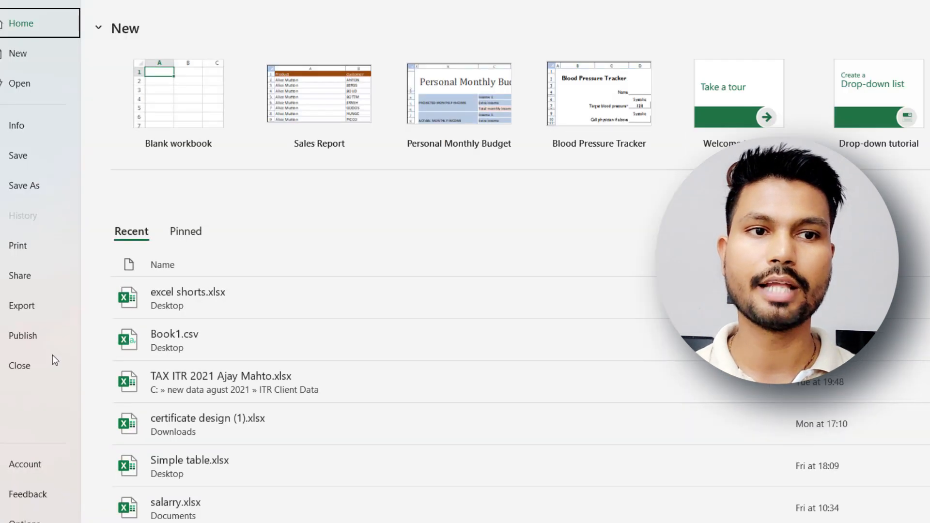
Open the print preview and print settings for the invoice sheet.
click(19, 246)
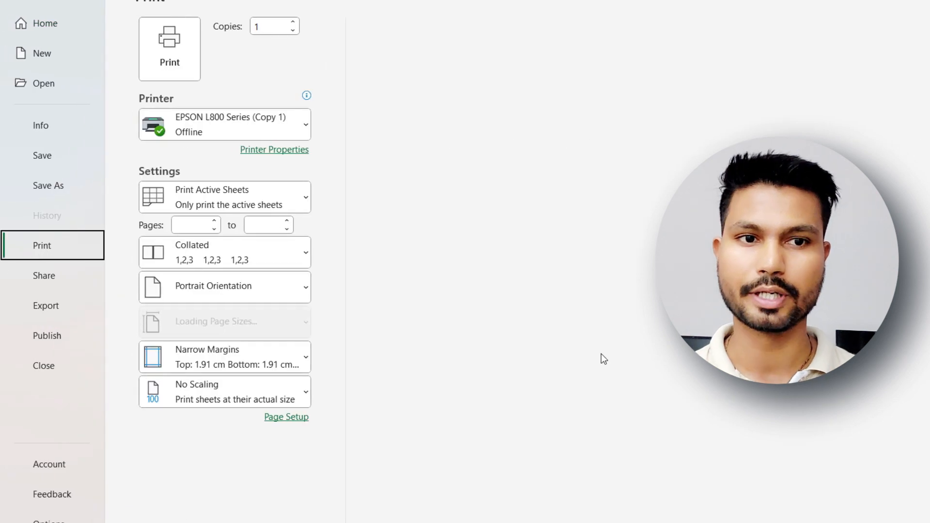